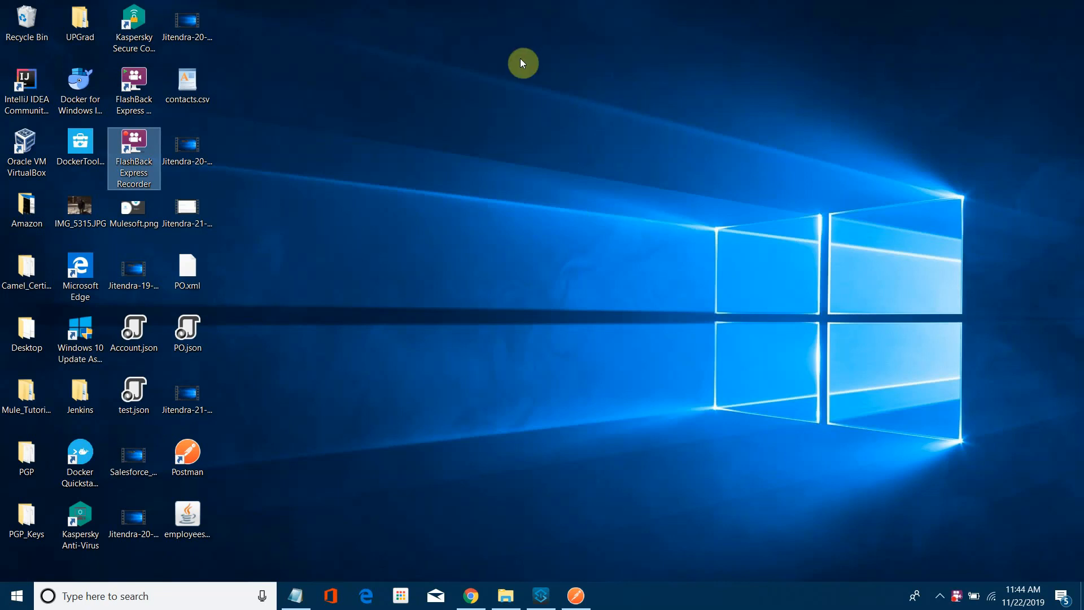
- Switch to Chrome and copy the Okta domain from the developer account activation email in Gmail
left_click(468, 595)
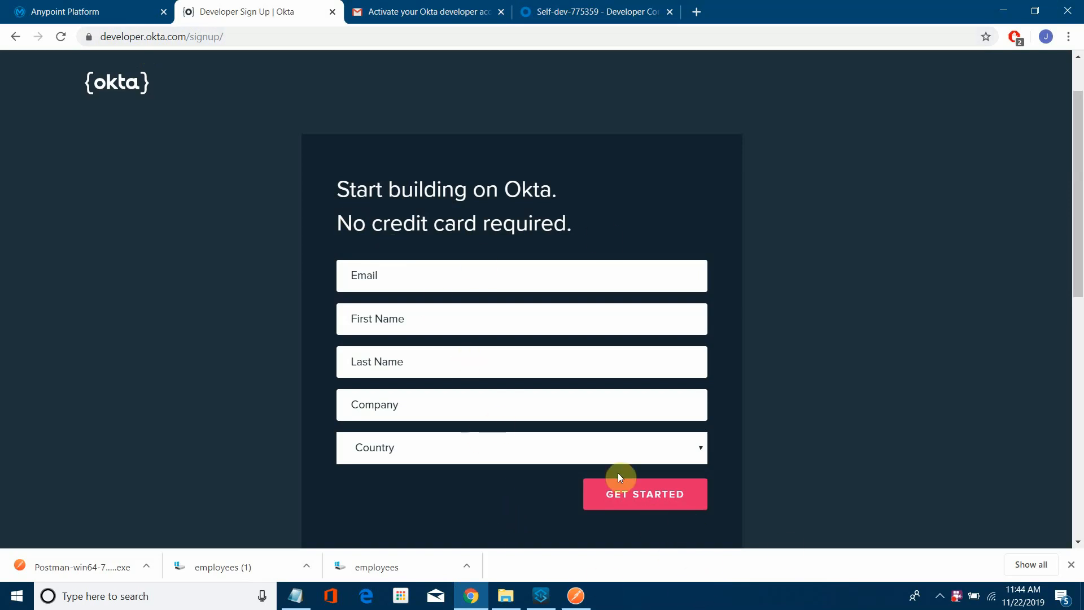
left_click(383, 9)
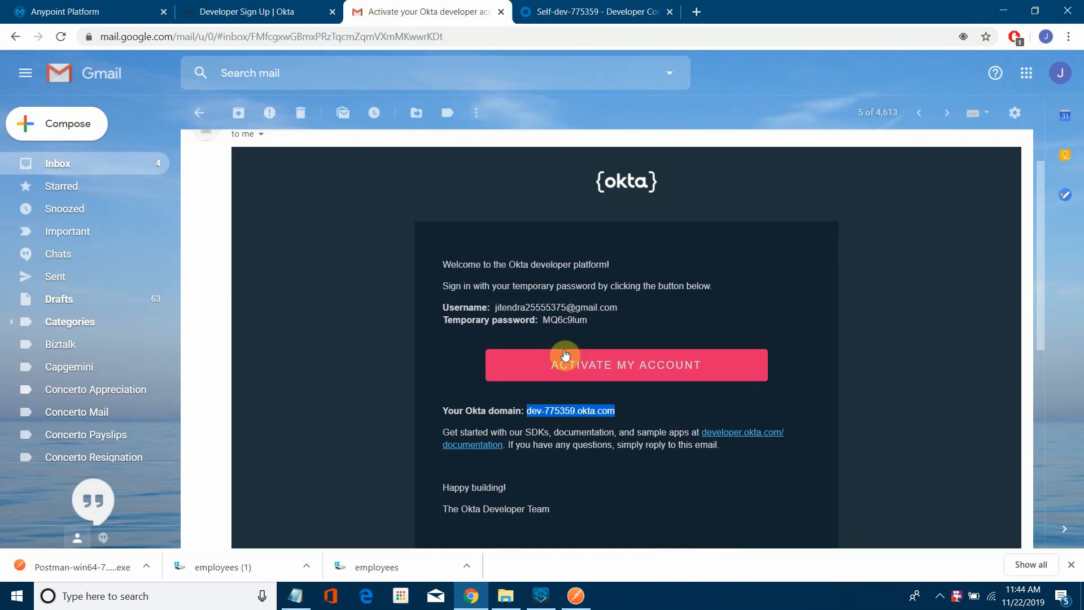
scroll(565, 355, "down", 3)
left_click(533, 202)
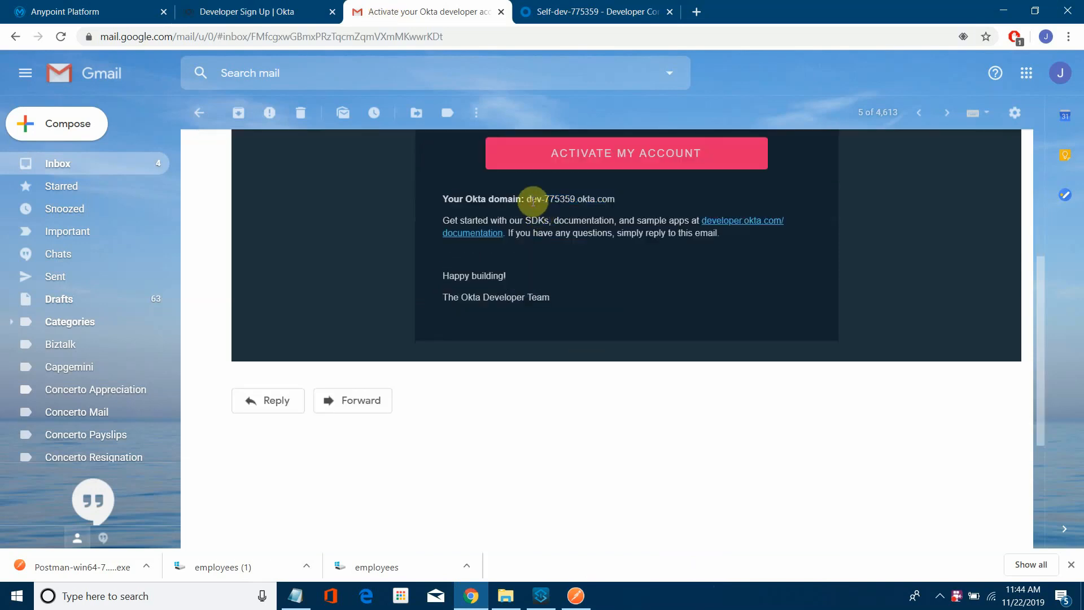
mouse_move(533, 202)
left_mouse_down()
mouse_move(605, 215)
mouse_move(612, 201)
mouse_move(630, 206)
mouse_move(527, 199)
left_mouse_up()
key("ctrl+c")
left_click(629, 202)
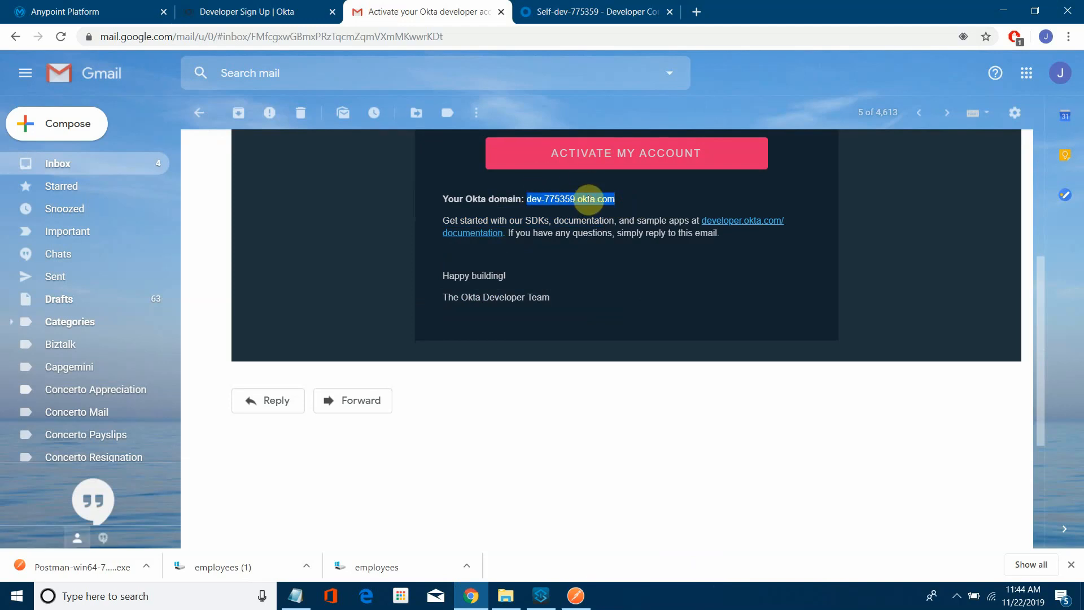
- Load the copied Okta domain dev-775359.okta.com in the browser tab holding the Okta developer sign-up page
left_click(224, 10)
left_click(247, 38)
key("ctrl+v")
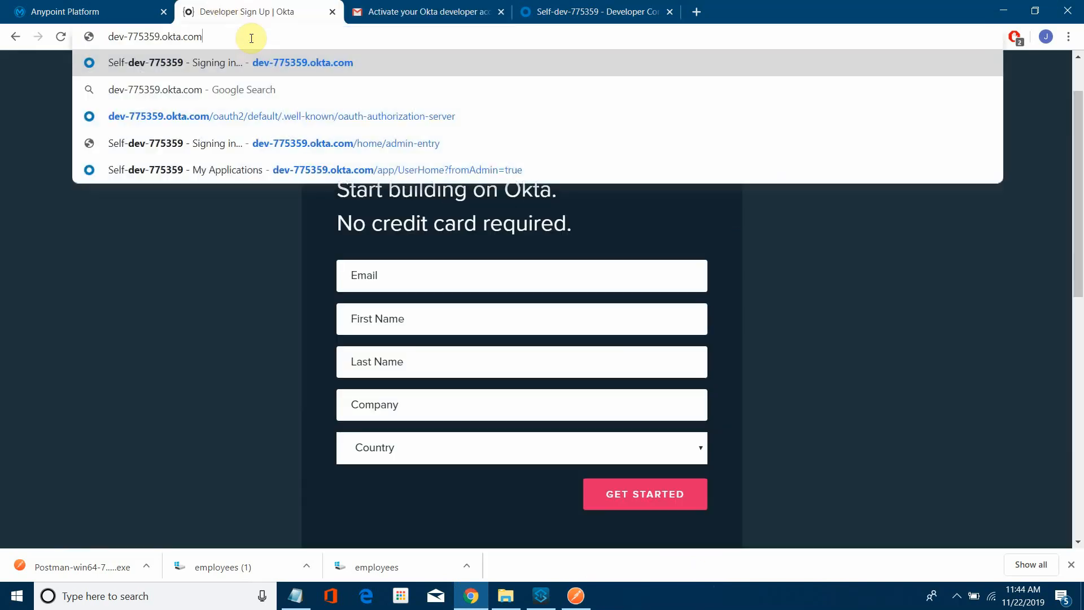
key("Return")
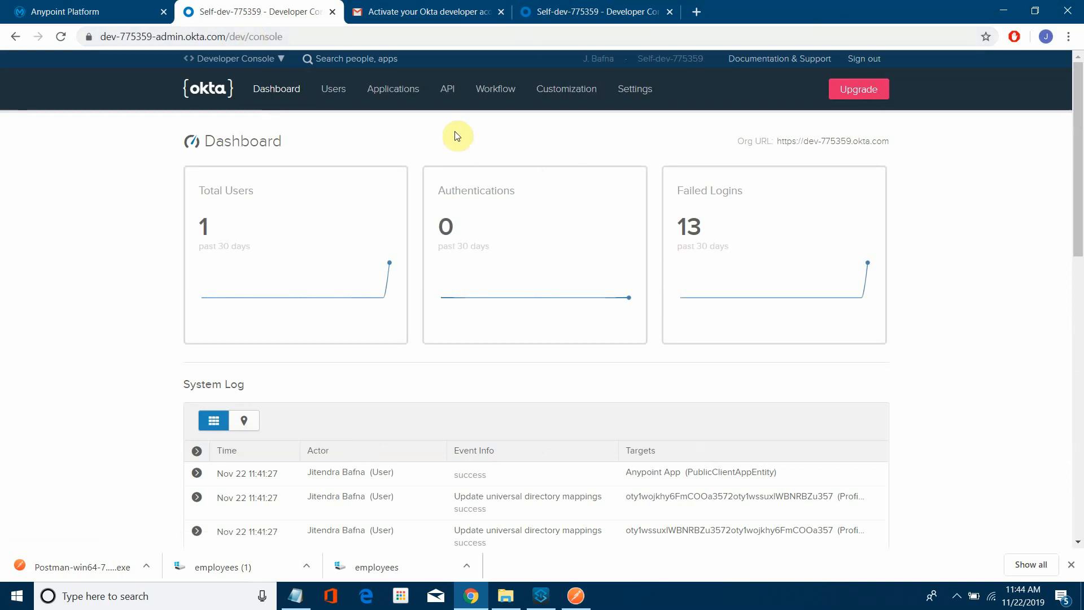
- View the list of authorization servers in the Okta API settings
mouse_move(447, 103)
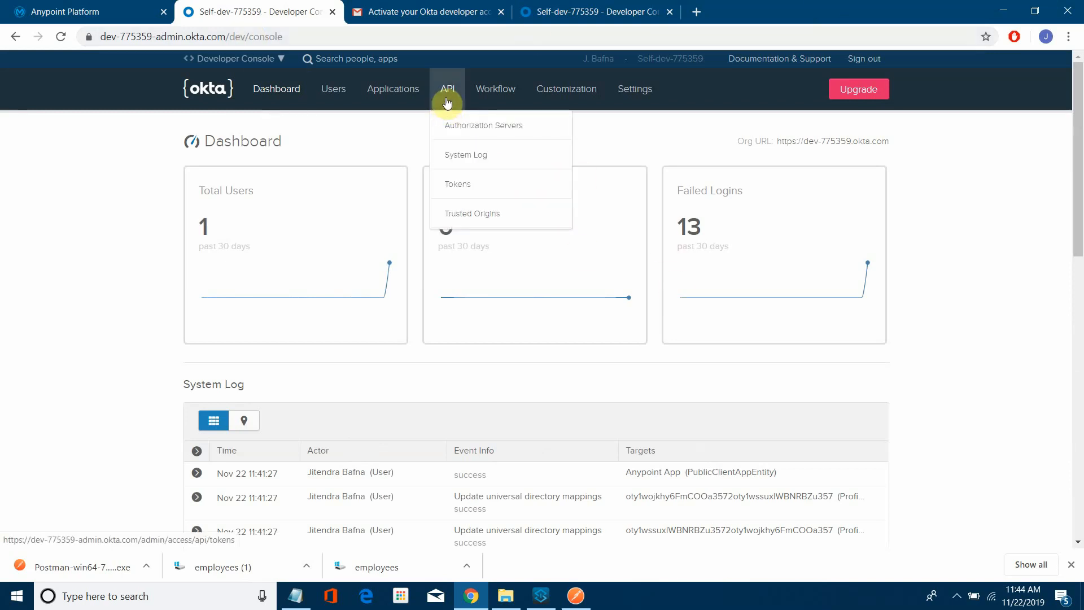
left_click(447, 104)
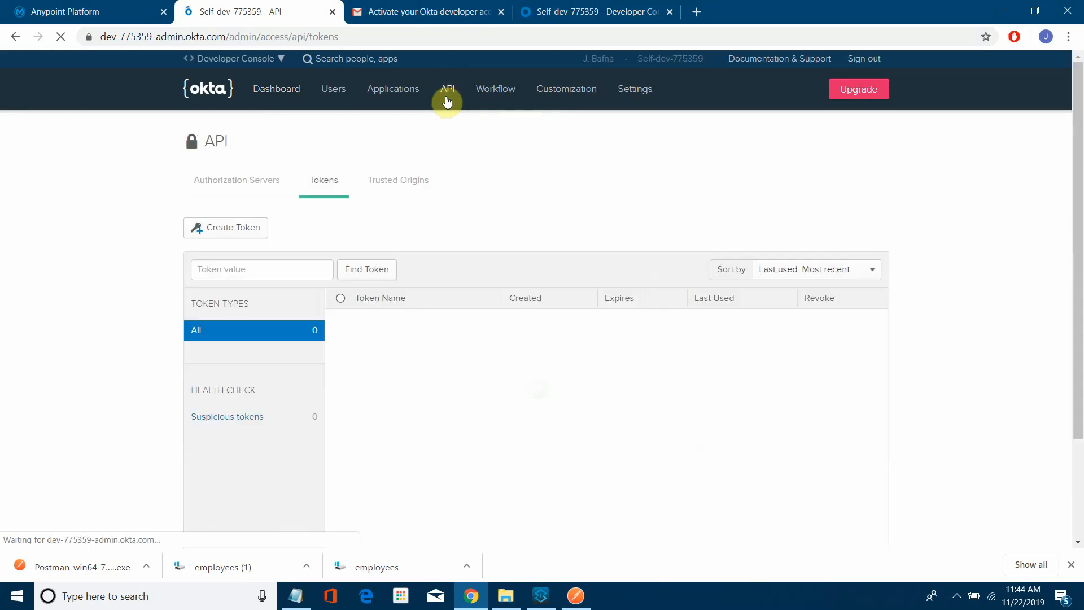
left_click(446, 92)
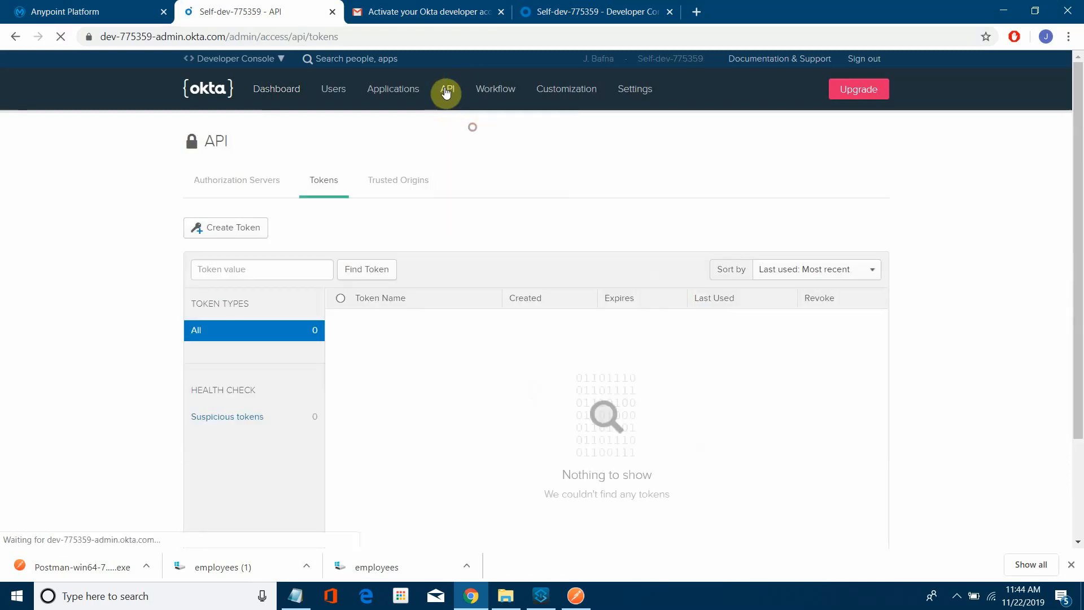
mouse_move(446, 92)
left_click(476, 126)
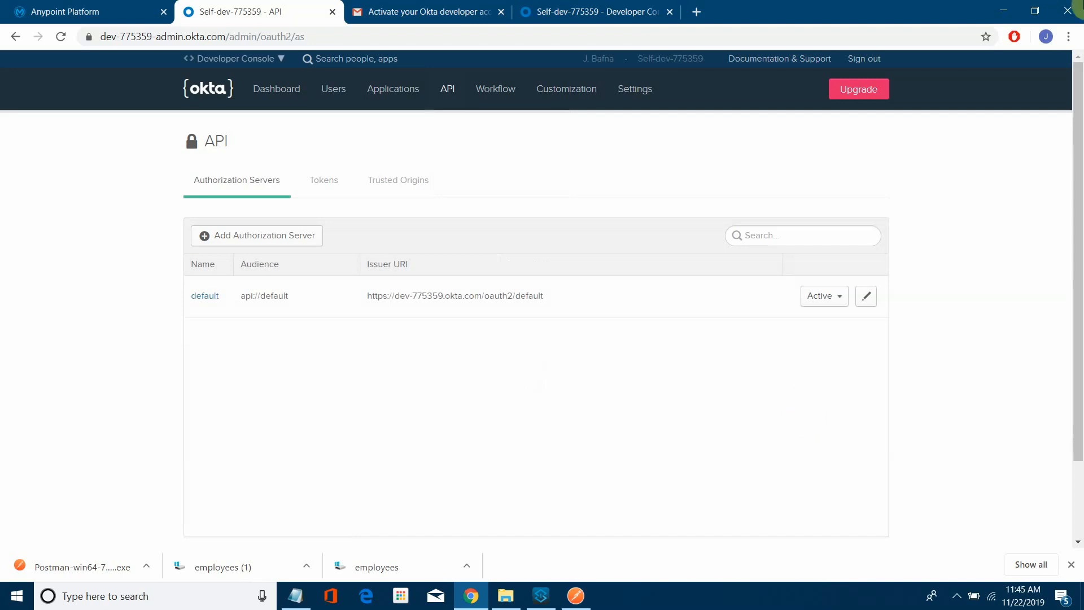
- Start a new Okta application on the Web platform and proceed to its settings
left_click(382, 101)
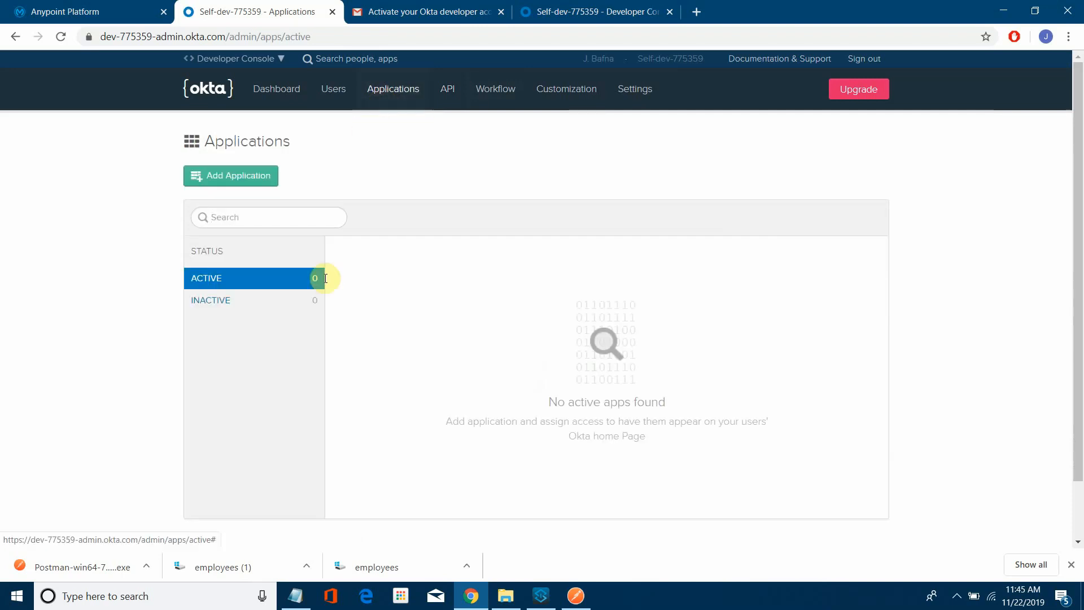
left_click(236, 176)
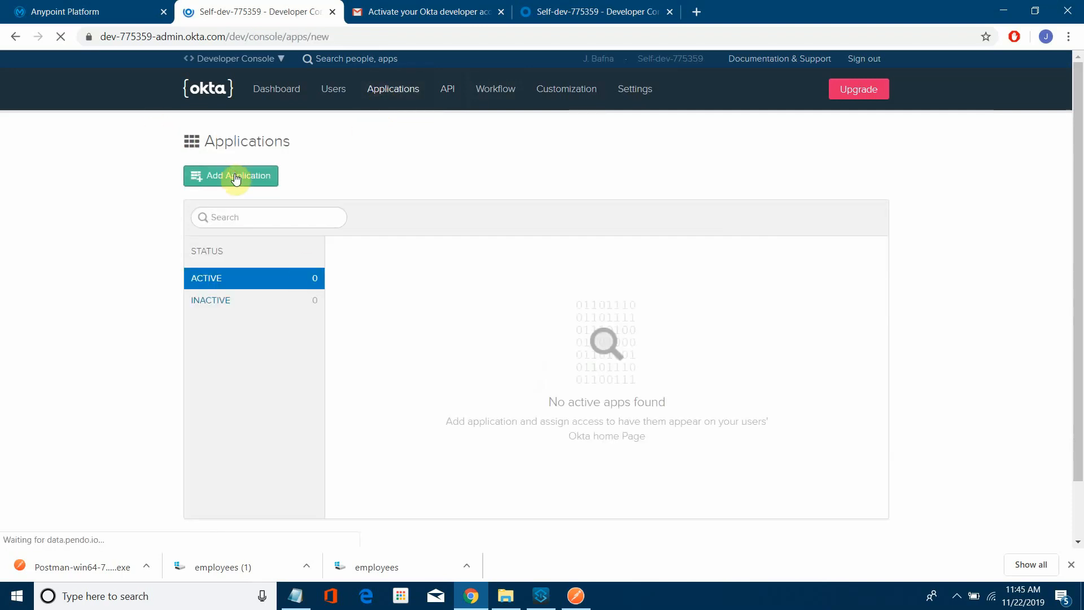
left_click(603, 367)
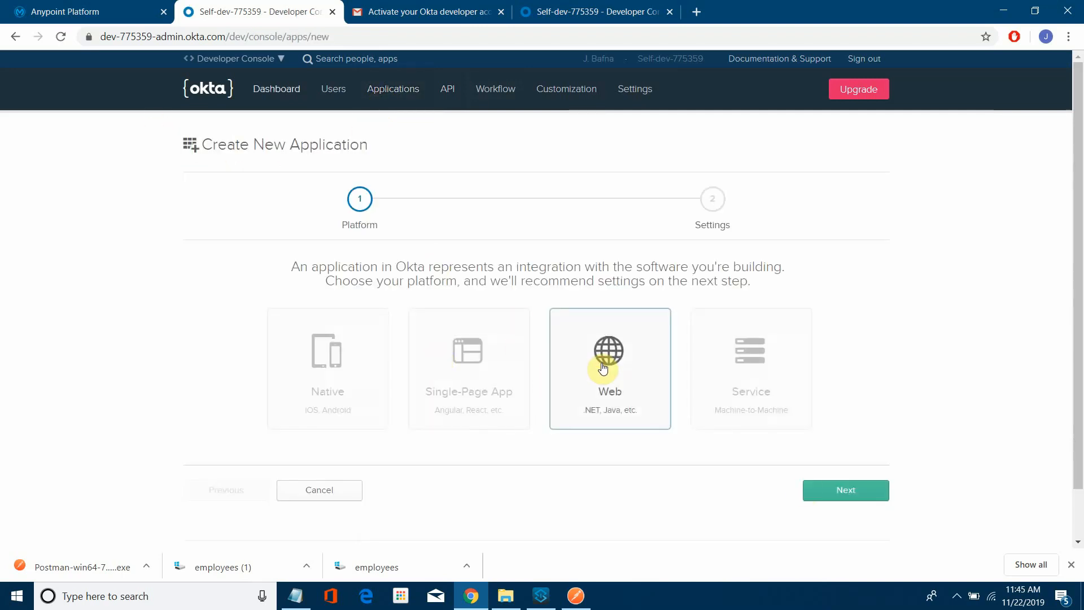
left_click(838, 488)
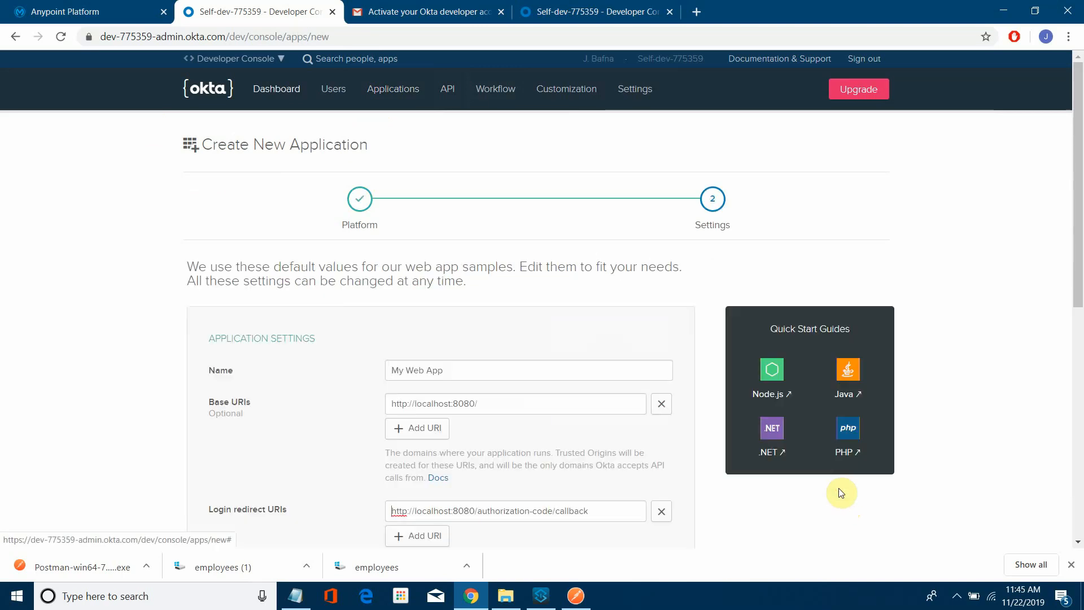
- Name the application Anypoint, allow the Client Credentials grant type, and create it
left_click_drag(456, 379, 323, 365)
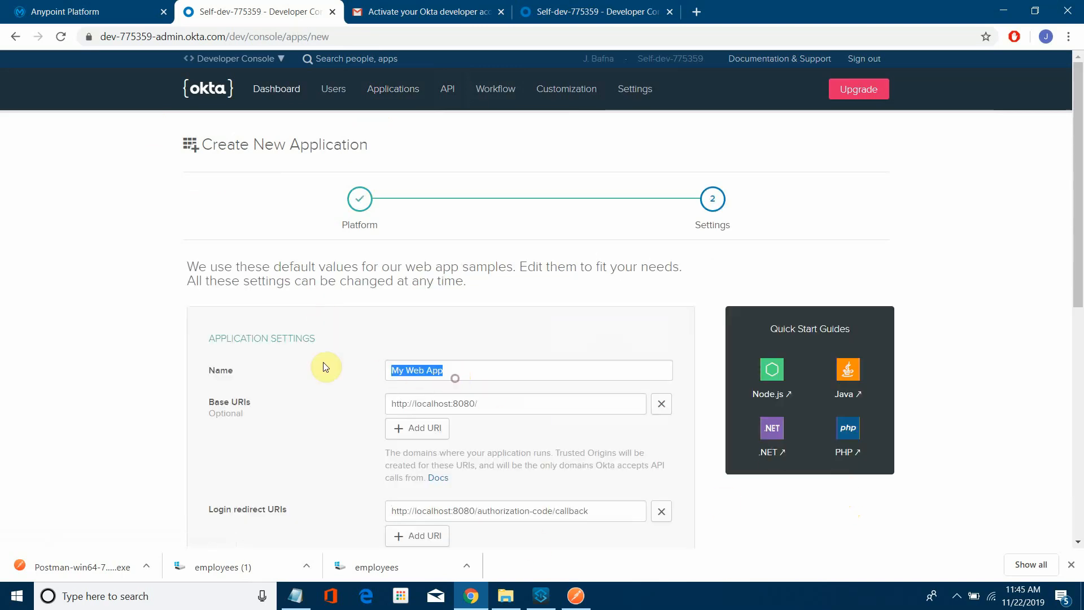
type("Any")
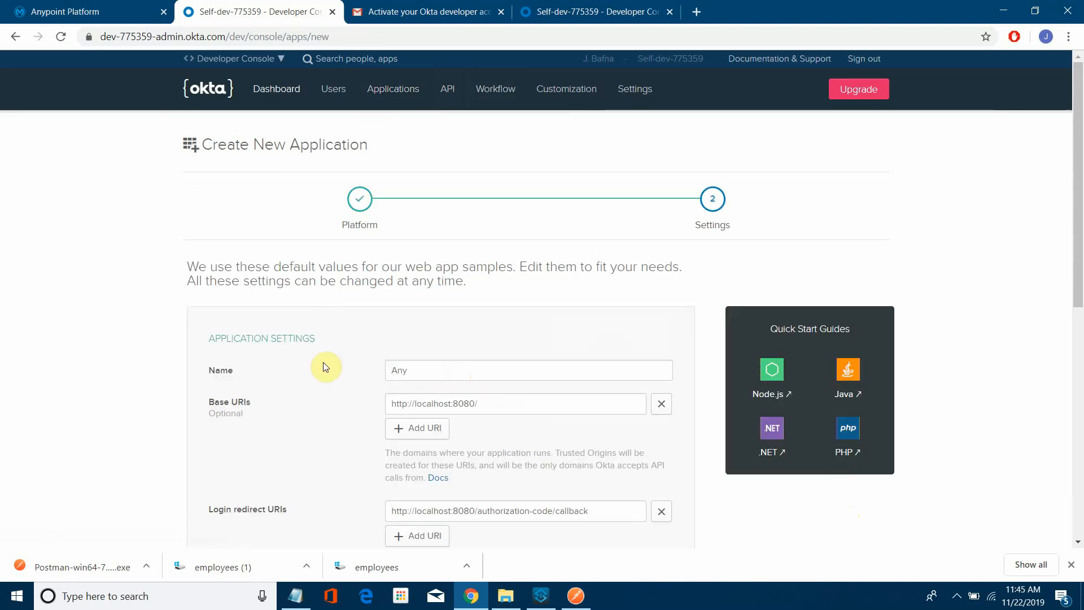
type("point")
scroll(327, 361, "down", 6)
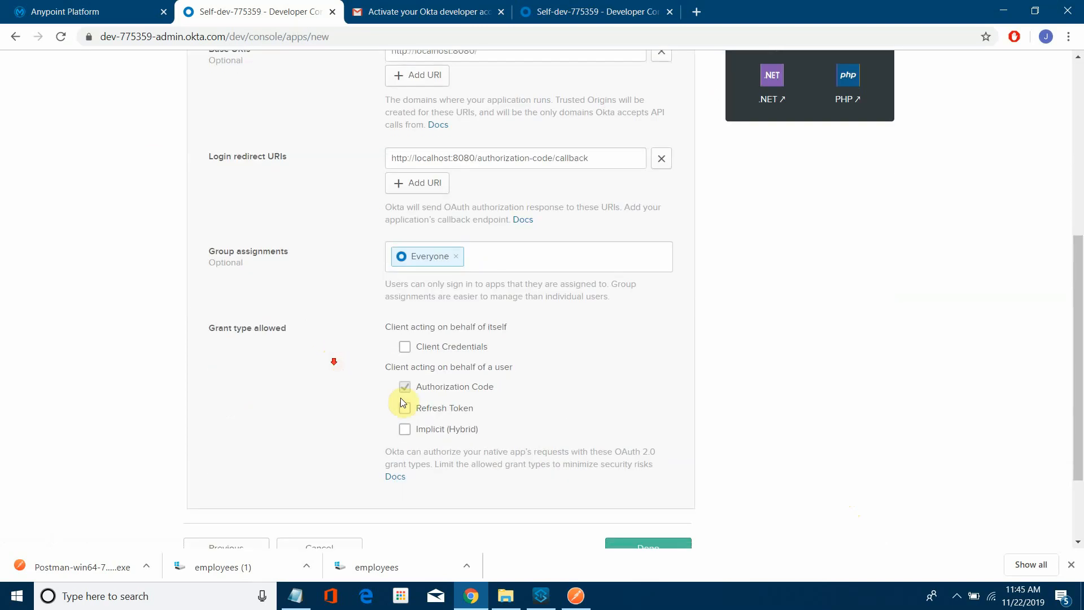
left_click(405, 347)
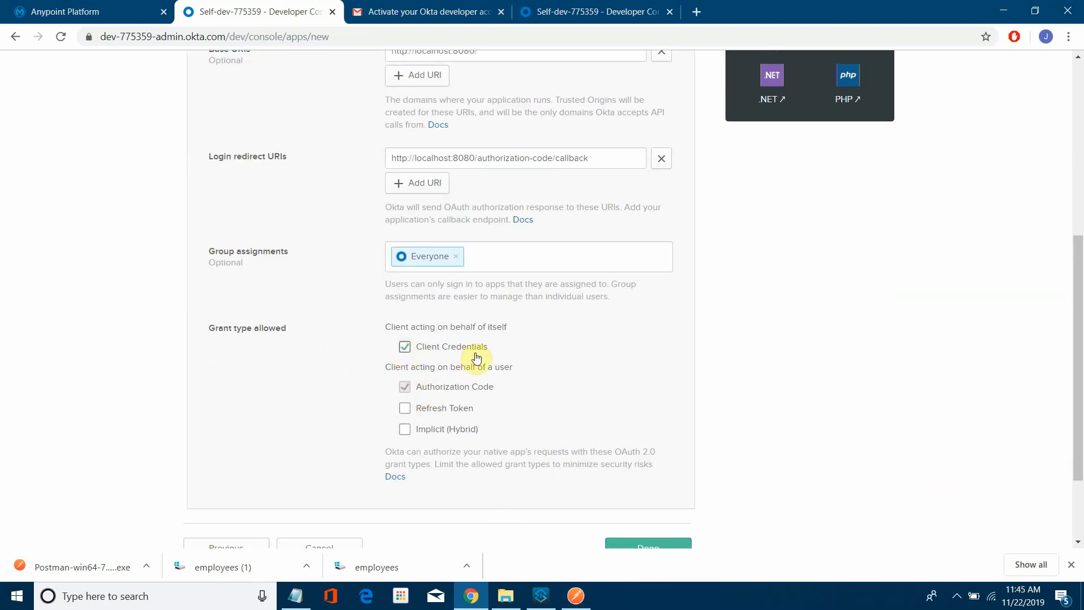
scroll(476, 355, "down", 2)
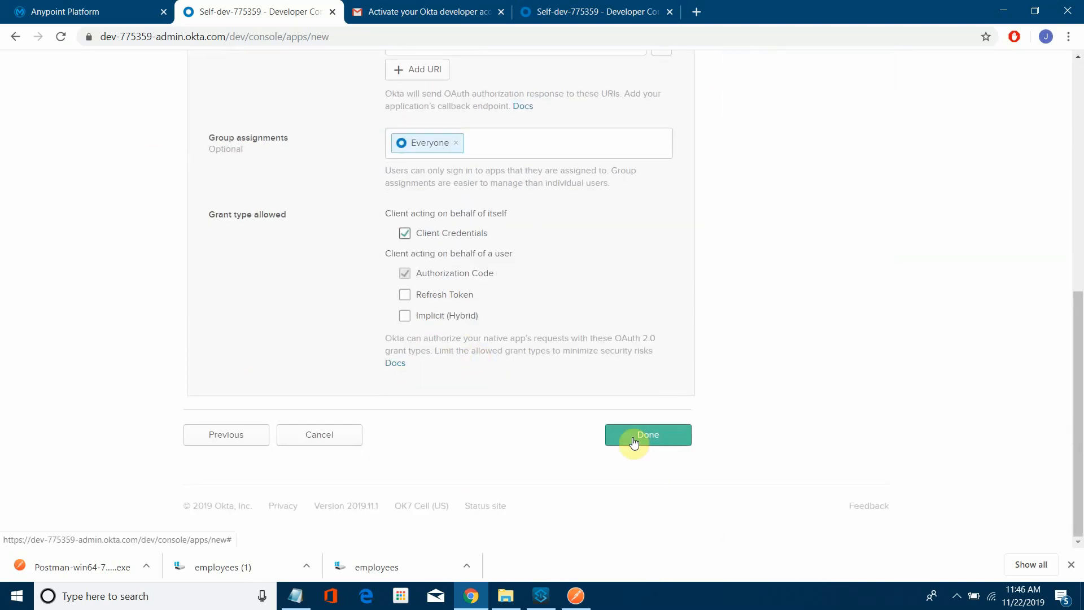
left_click(634, 440)
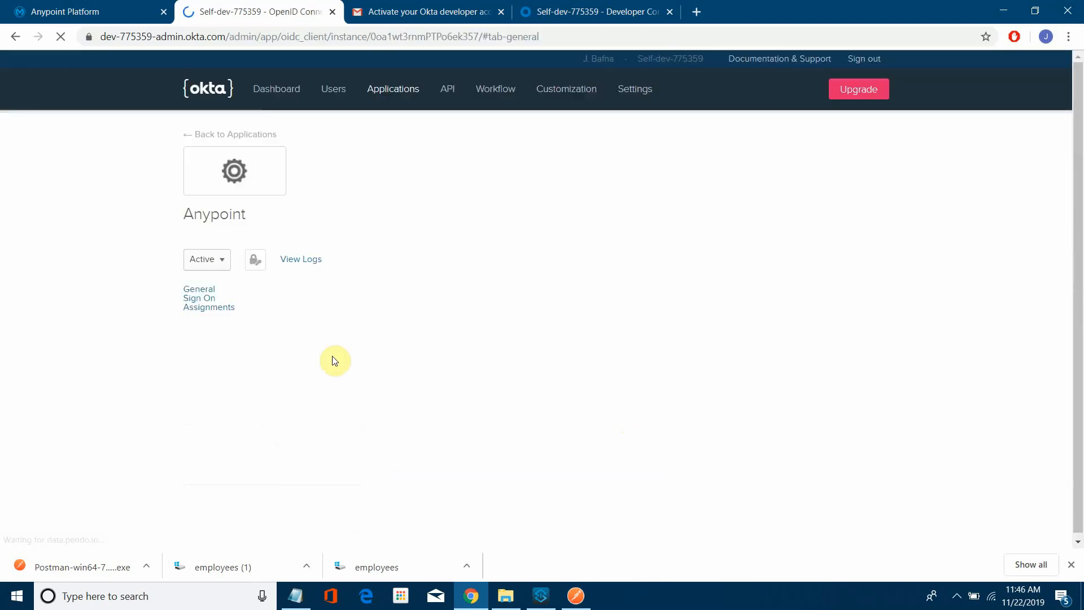
- Switch to Notepad, delete all the old credential notes, and return to the Okta application page
left_click(296, 595)
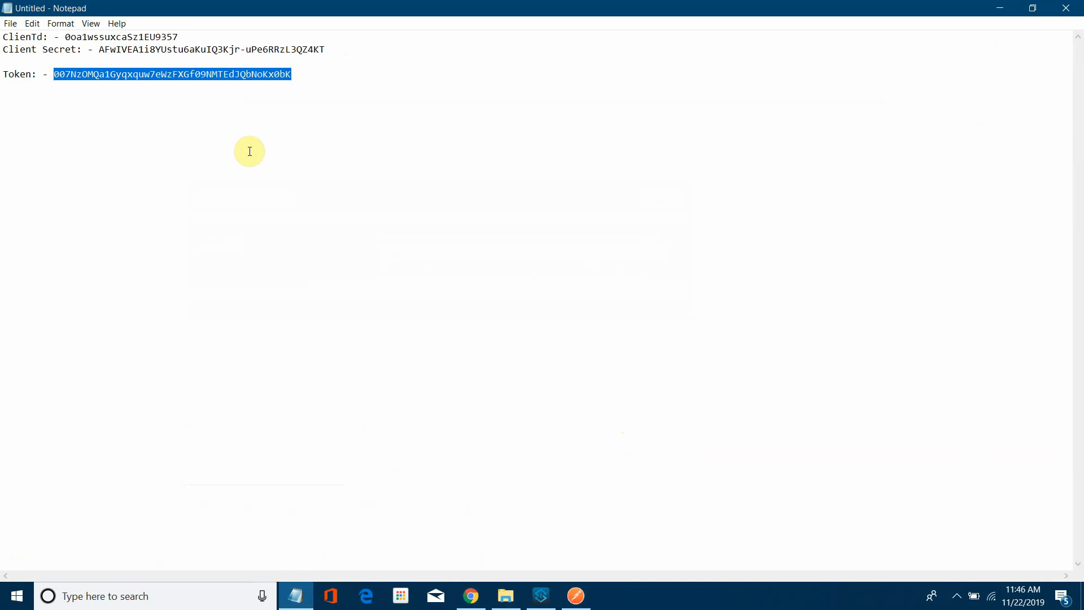
key("ctrl+a")
key("Delete")
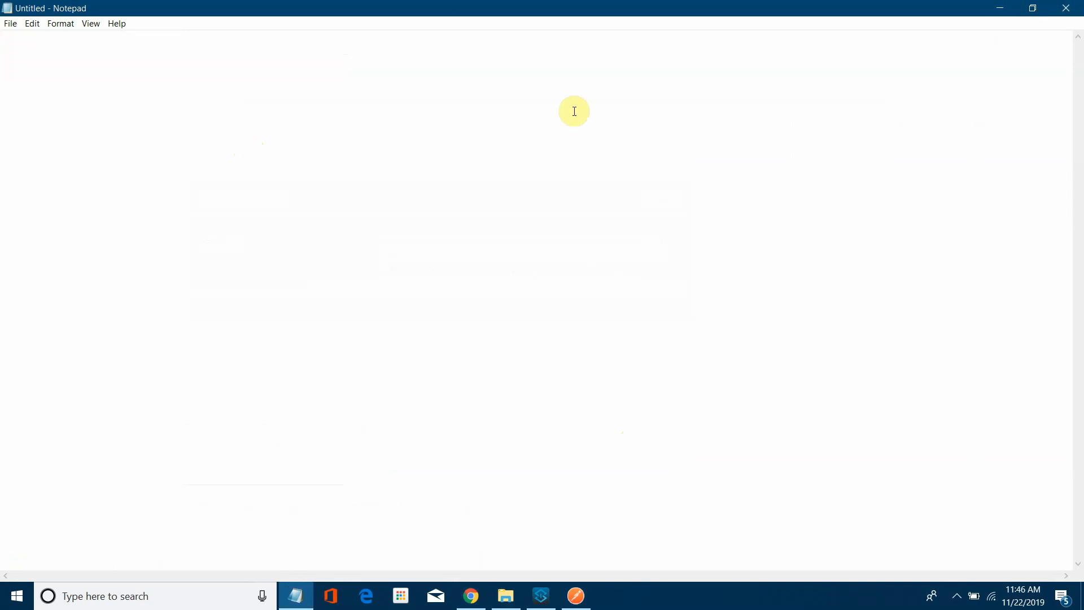
left_click(1007, 12)
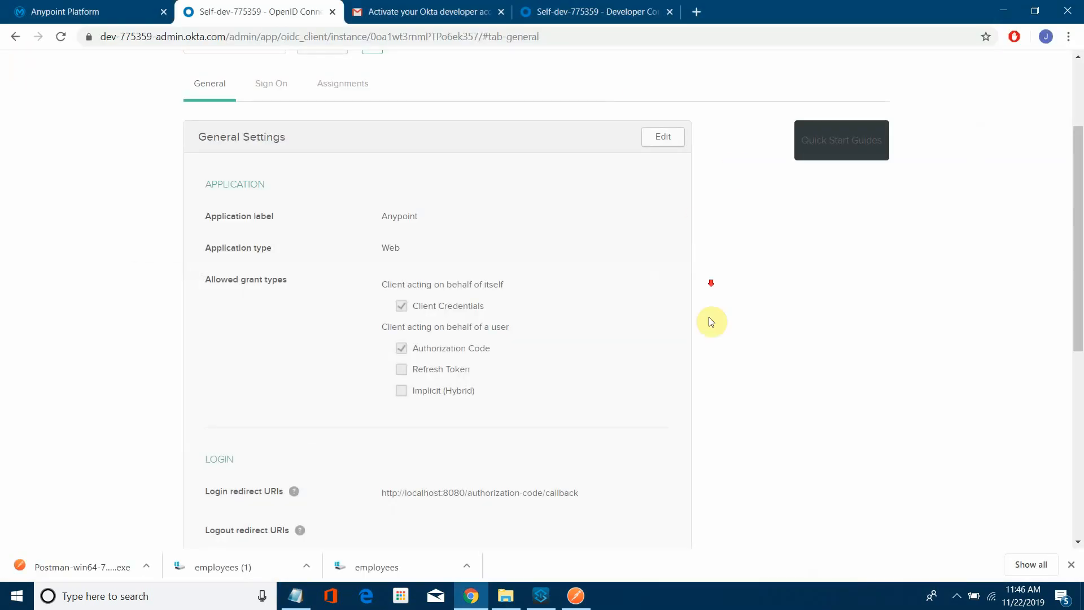
- Copy the Anypoint application's client ID into the Notepad note under the label "ClientId: -"
scroll(709, 319, "down", 7)
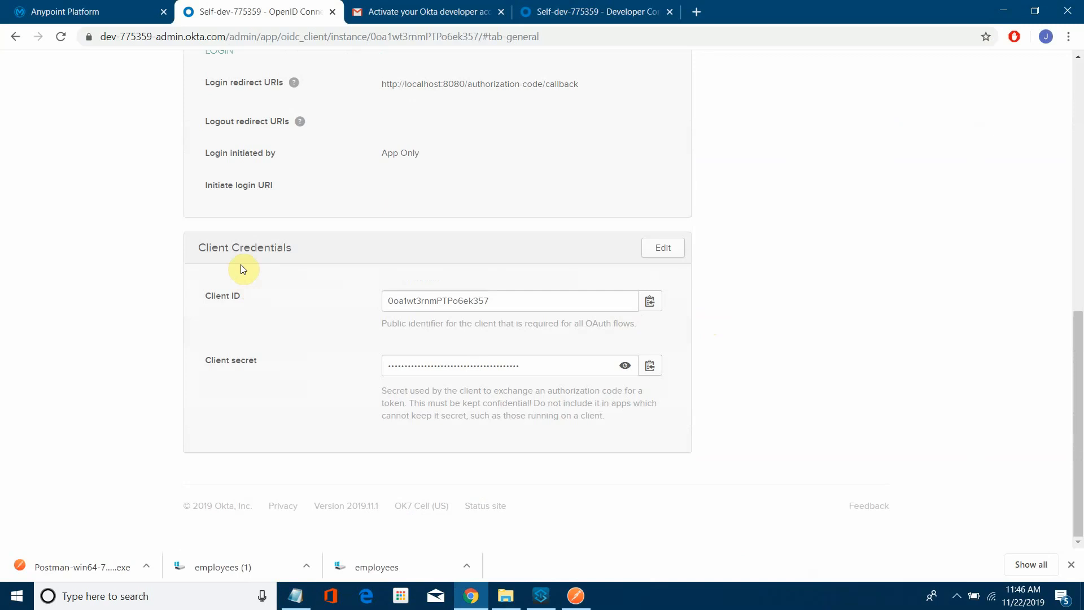
left_click(649, 303)
left_click(295, 595)
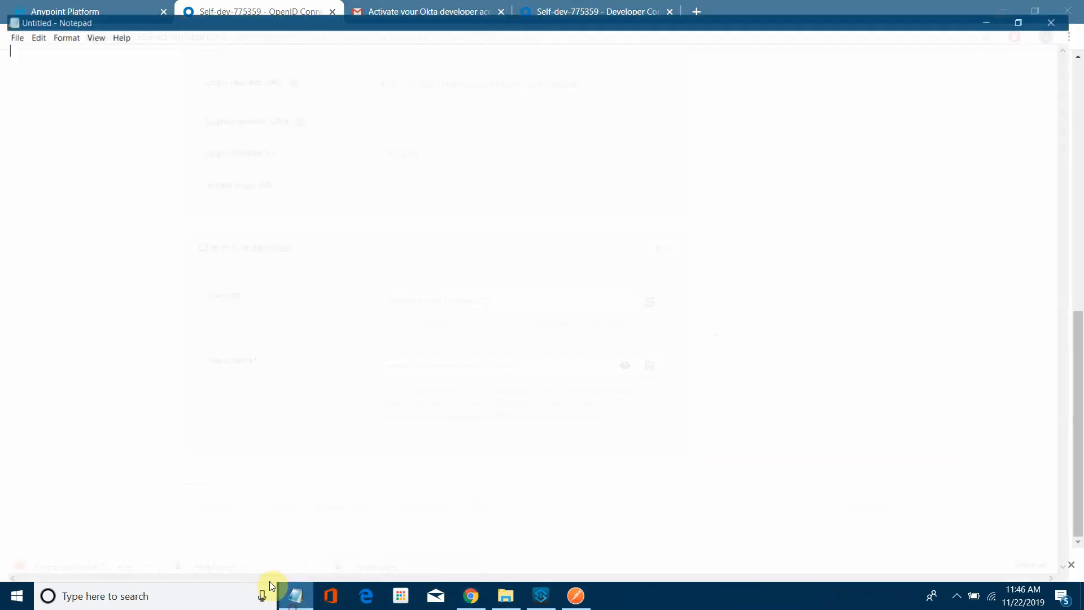
type("Cl")
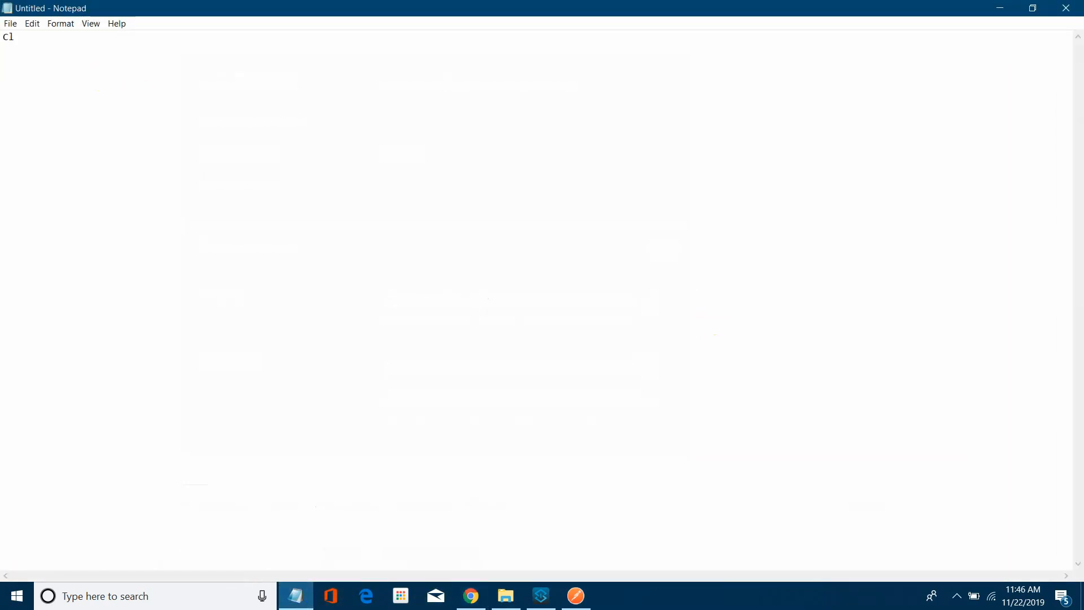
type("ientId: -")
key("ctrl+v")
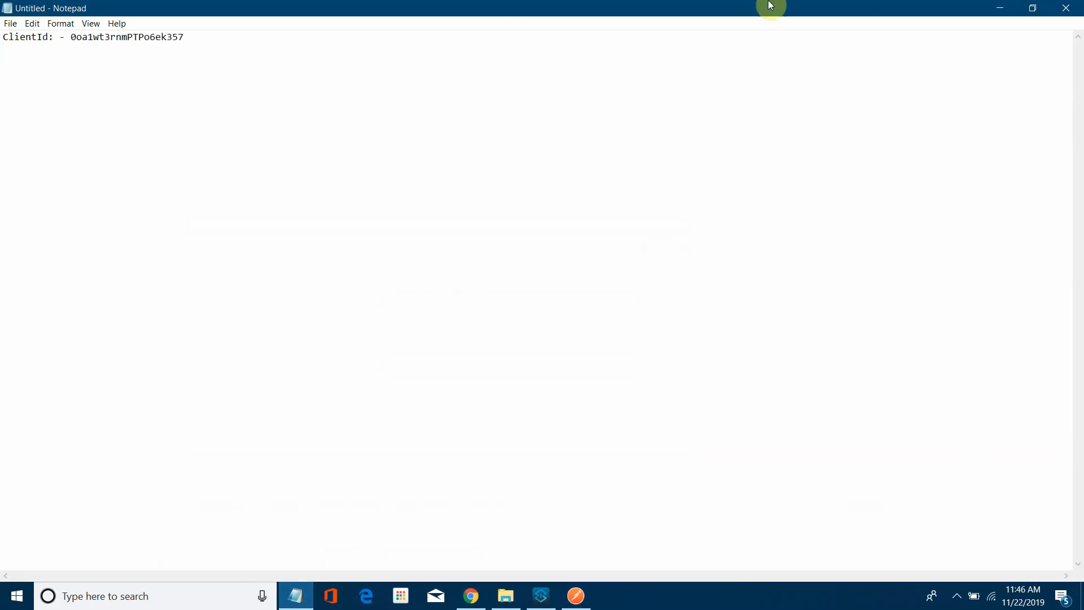
left_click(999, 8)
- Copy the application's client secret and paste it on a second line of the Notepad note, labelled "ClientSecrer: -"
left_click(649, 366)
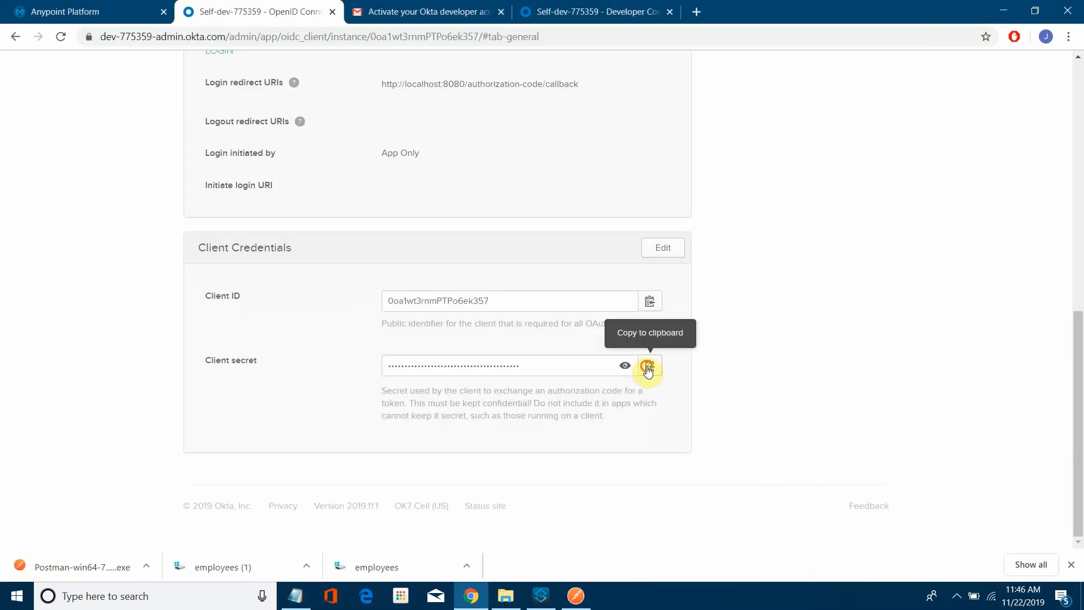
left_click(295, 596)
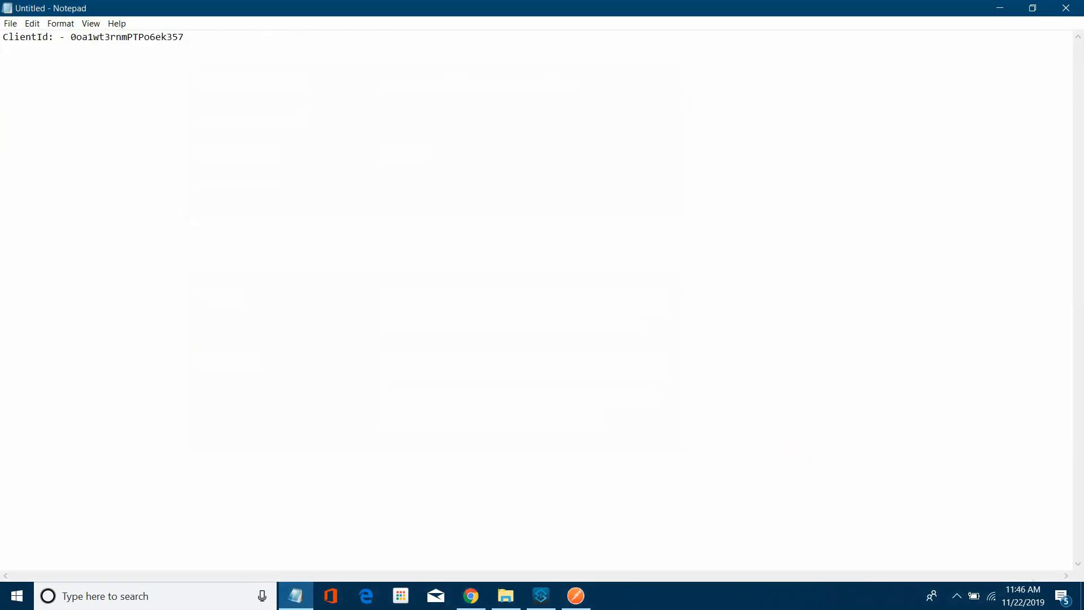
type("ClientSecrer: -")
key("ctrl+v")
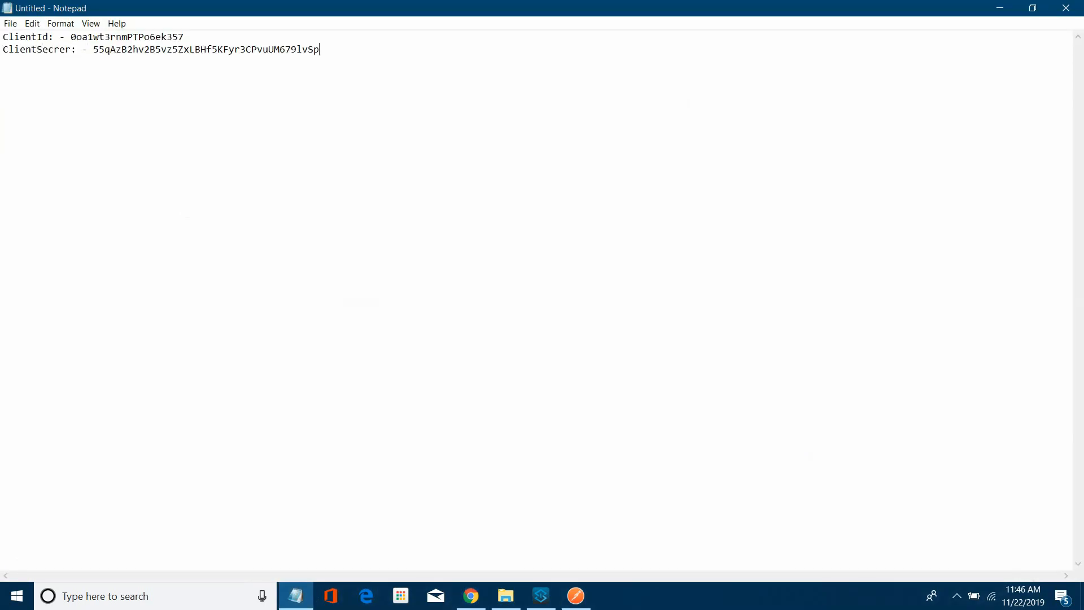
key("Return")
left_click(999, 8)
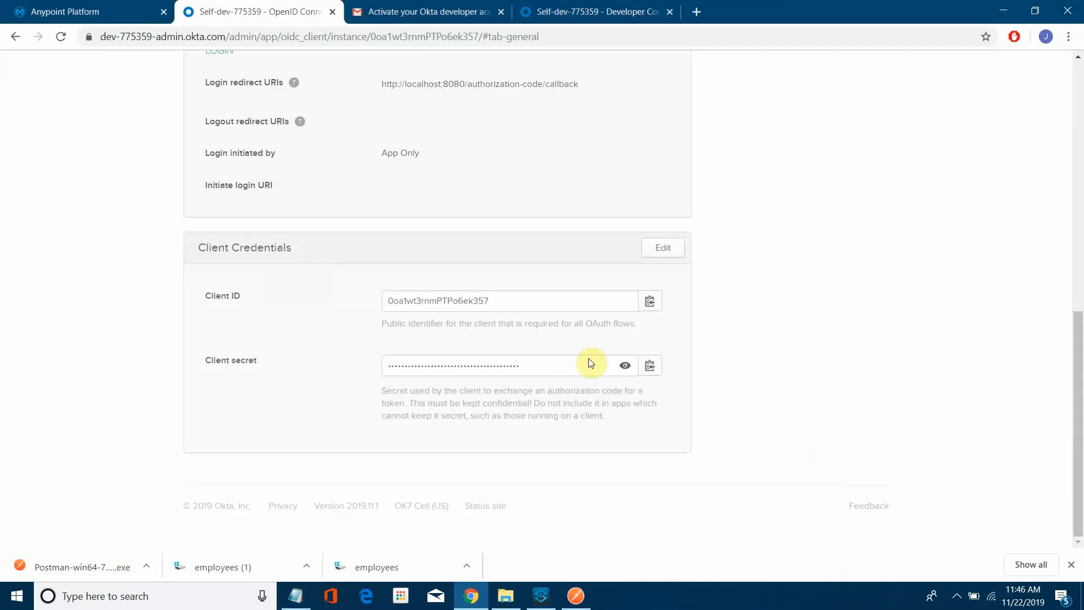
- Create an Okta API token named "Anypoint Token"
scroll(588, 358, "up", 10)
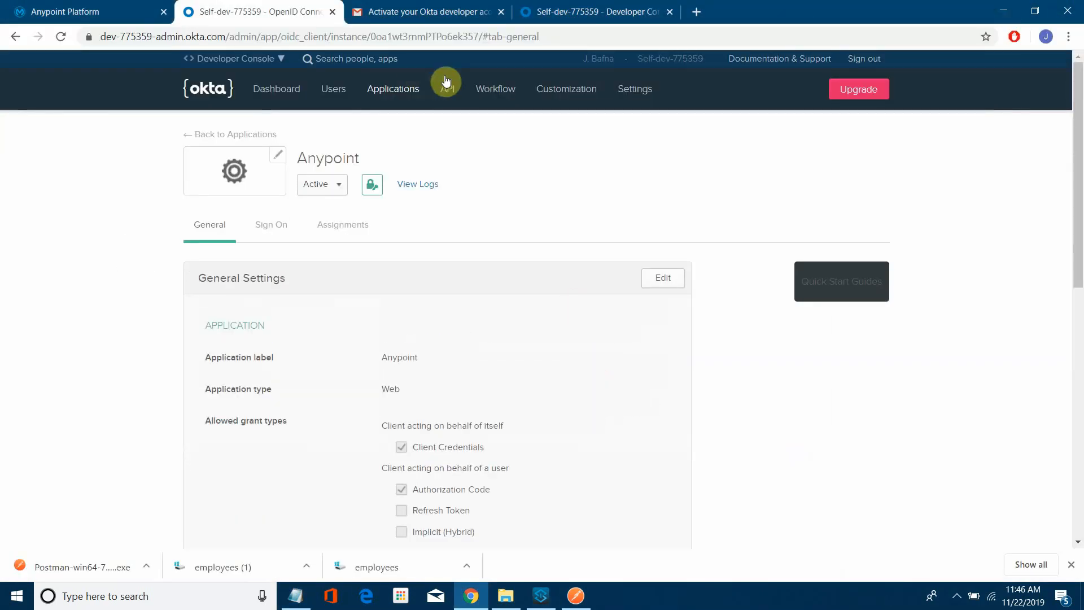
mouse_move(448, 86)
left_click(476, 184)
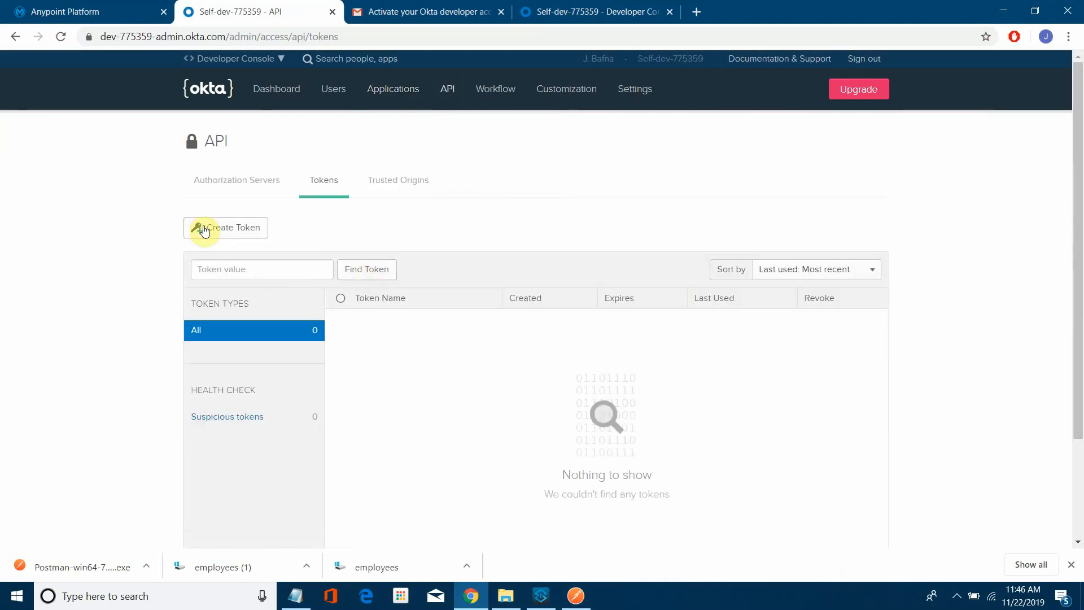
left_click(244, 232)
left_click(397, 300)
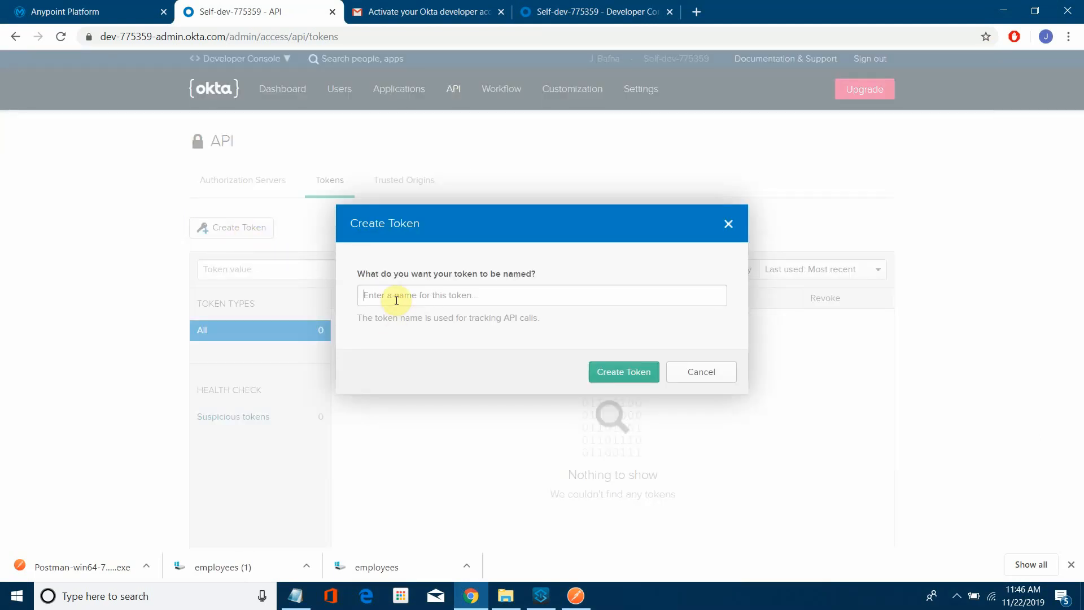
type("Anypoint Token")
left_click(639, 373)
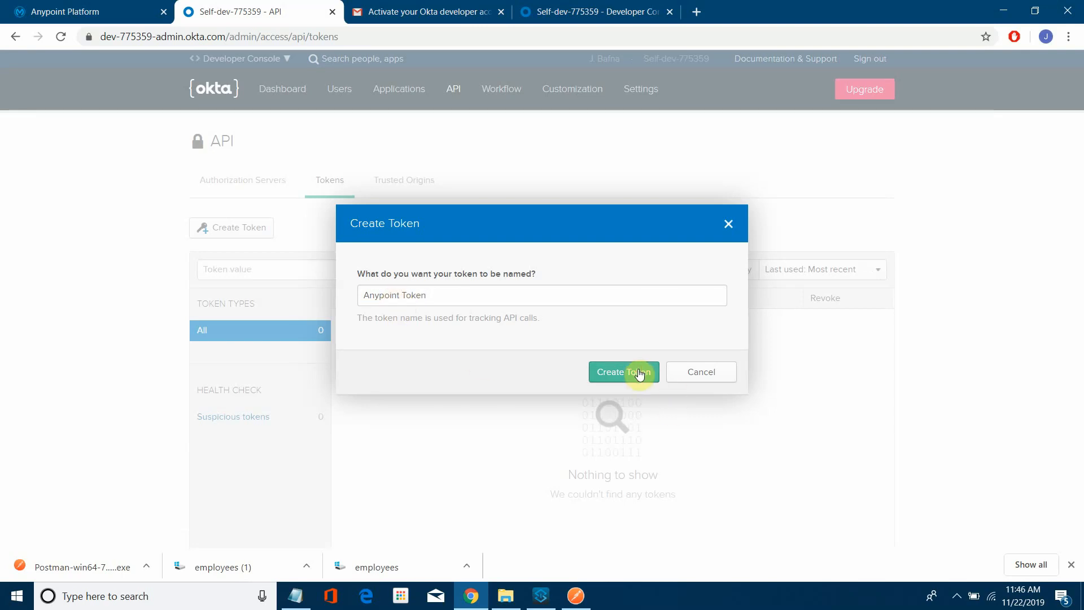
- Copy the new Okta API token's value and paste it into the Notepad note under the label "Token: -"
left_click(717, 355)
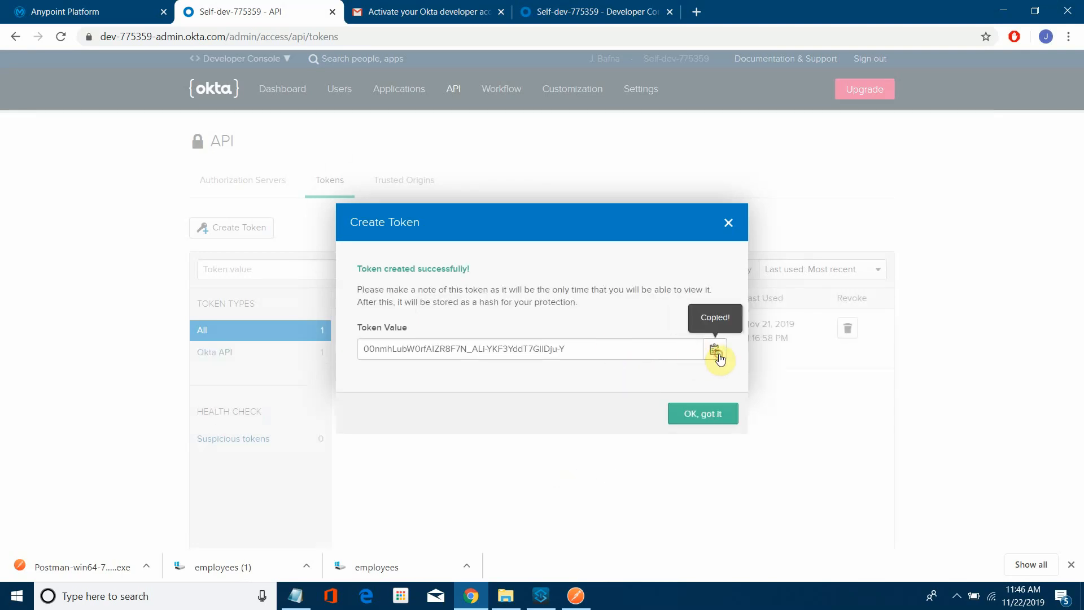
left_click(710, 412)
left_click(295, 596)
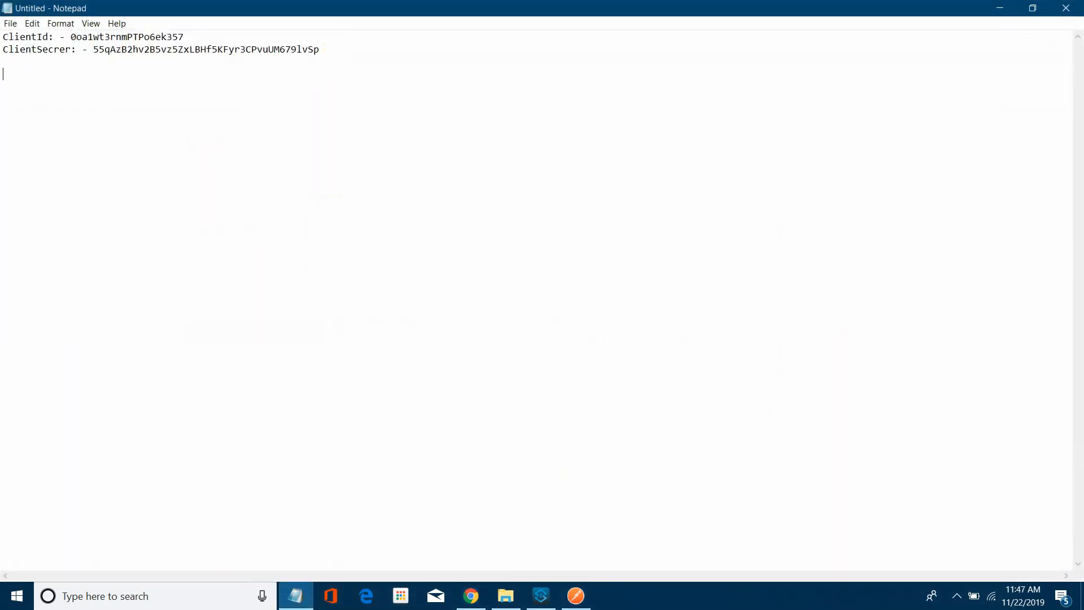
type("Tok")
key("BackSpace")
type("ken: -")
key("ctrl+v")
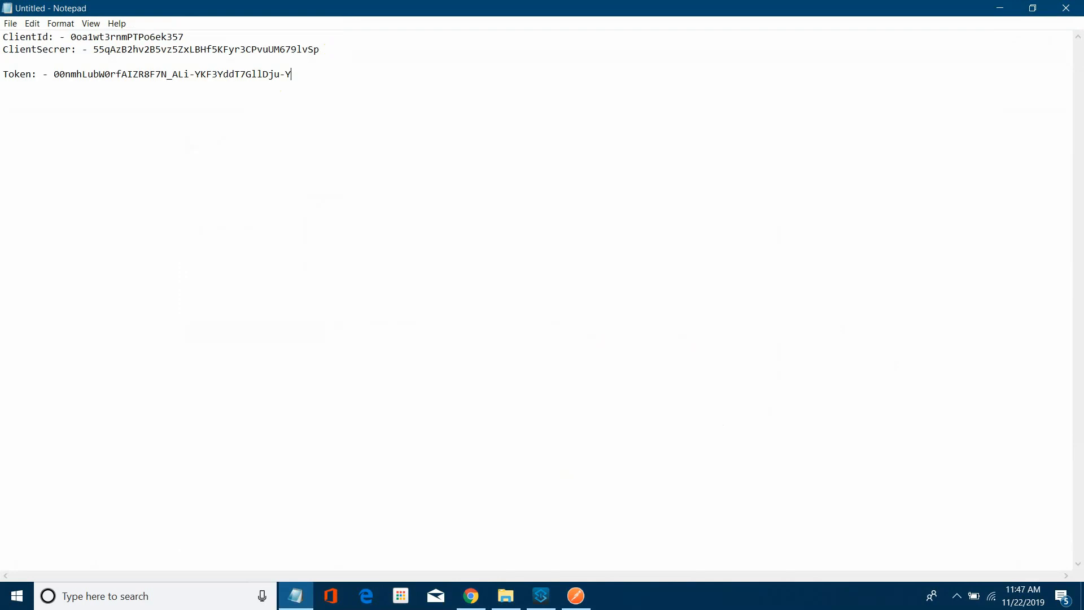
left_click(999, 8)
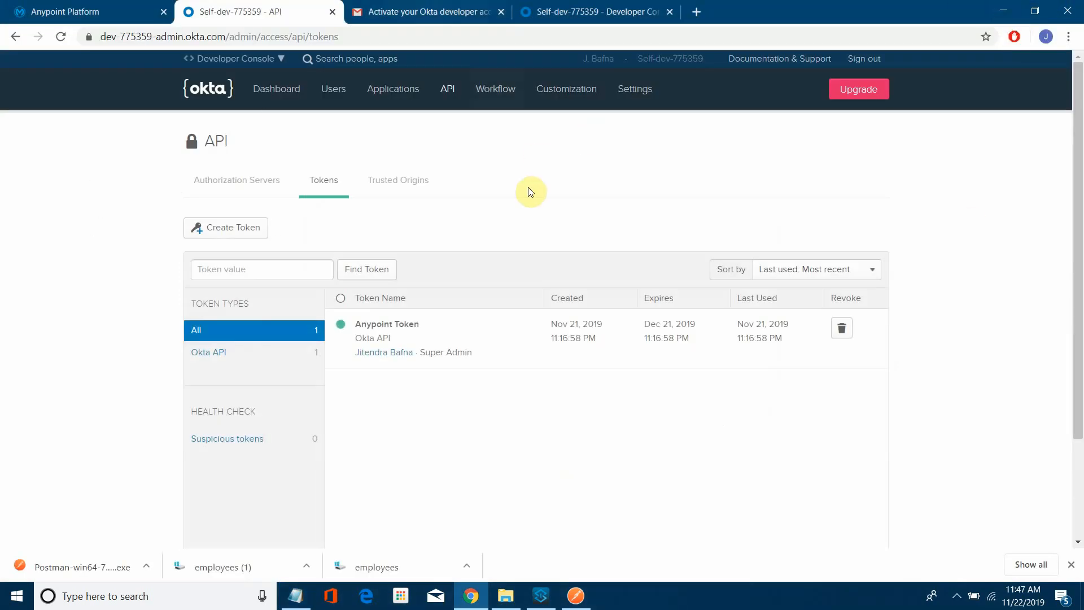
- Add a scope named "mulescope" to the default authorization server and include it in public metadata
mouse_move(450, 101)
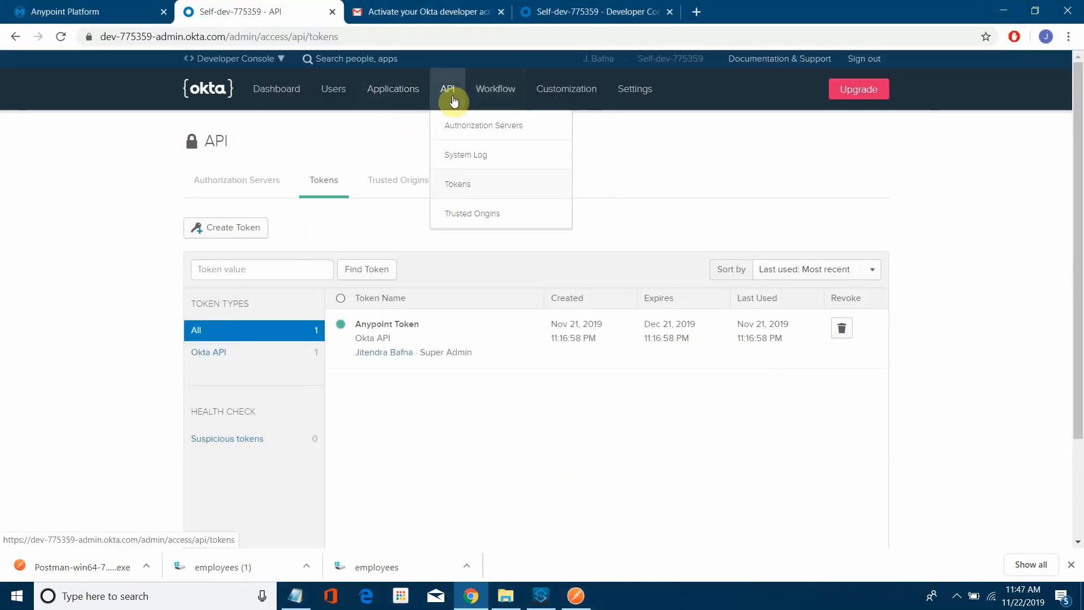
left_click(466, 129)
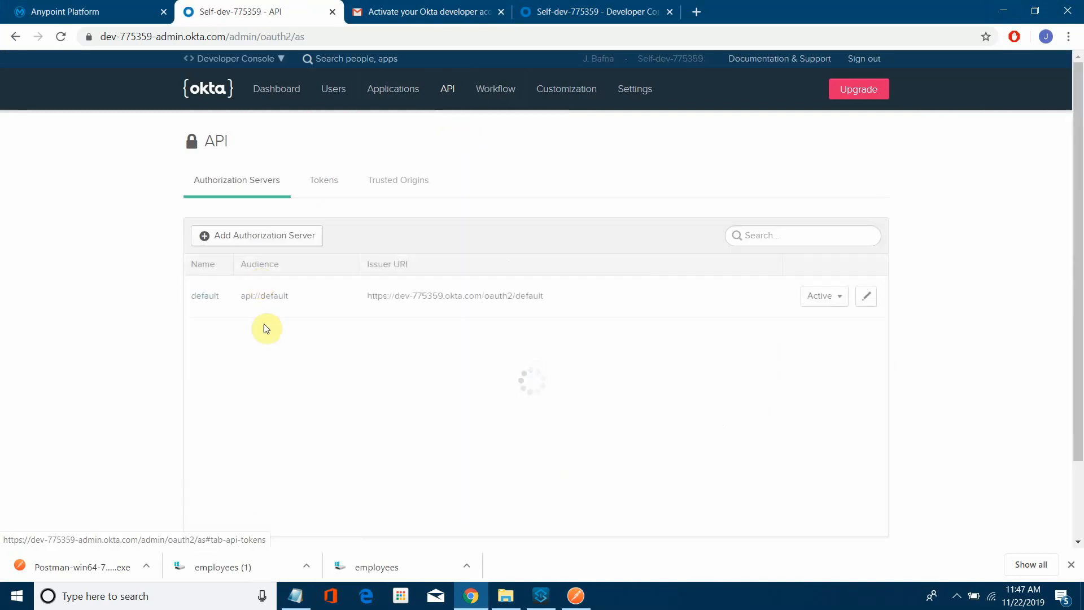
left_click(205, 298)
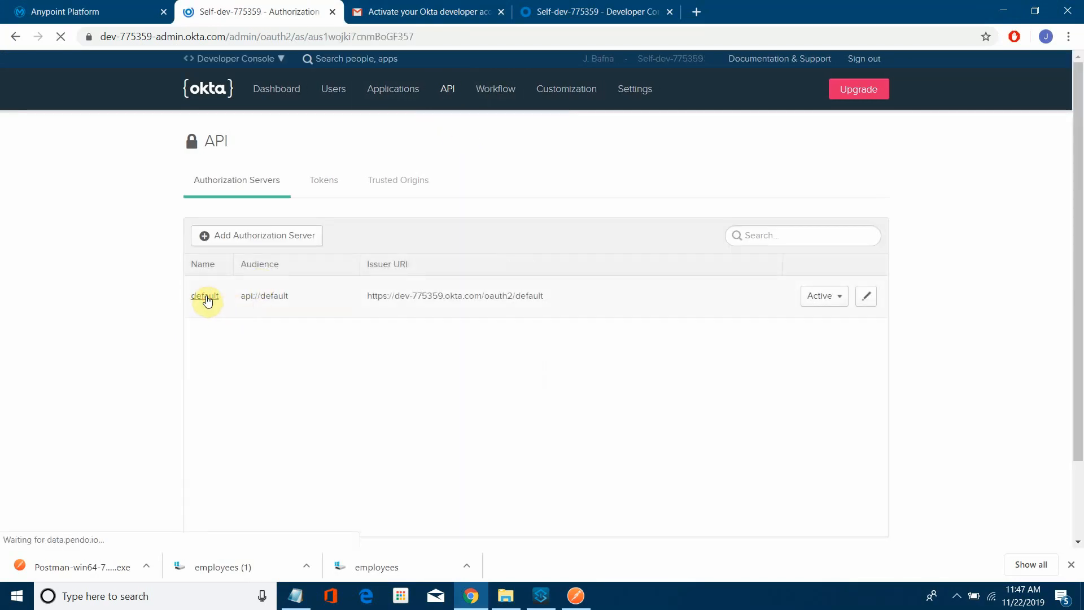
left_click(281, 224)
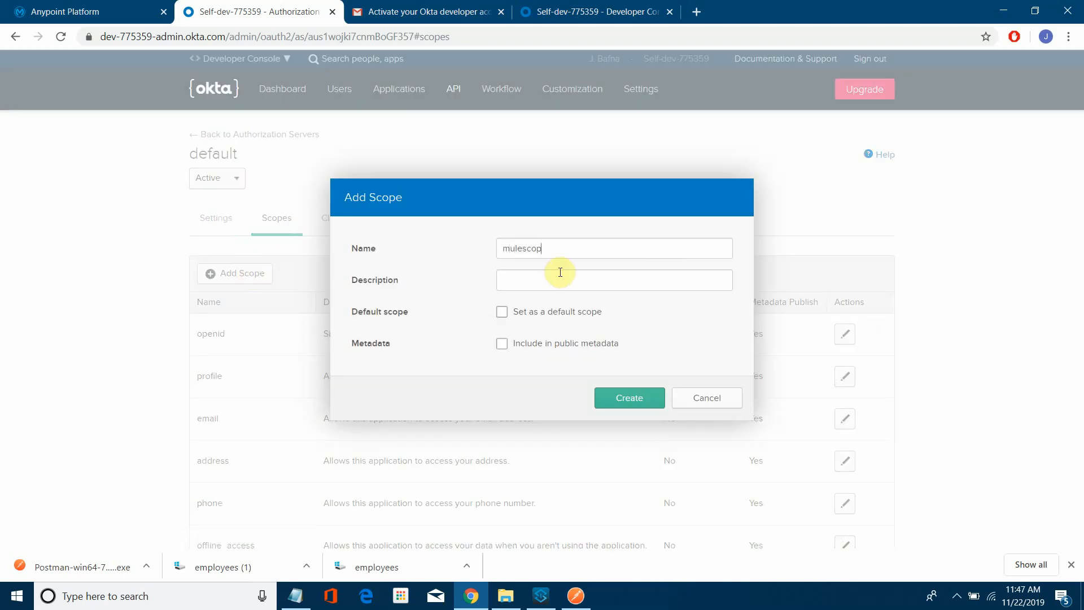
left_click(550, 345)
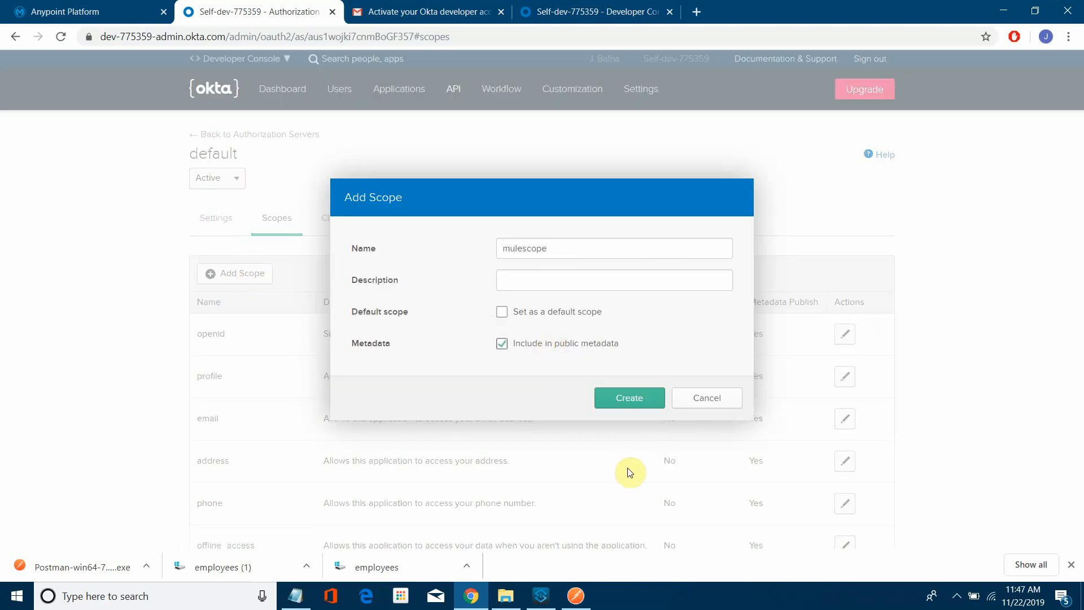
left_click(614, 408)
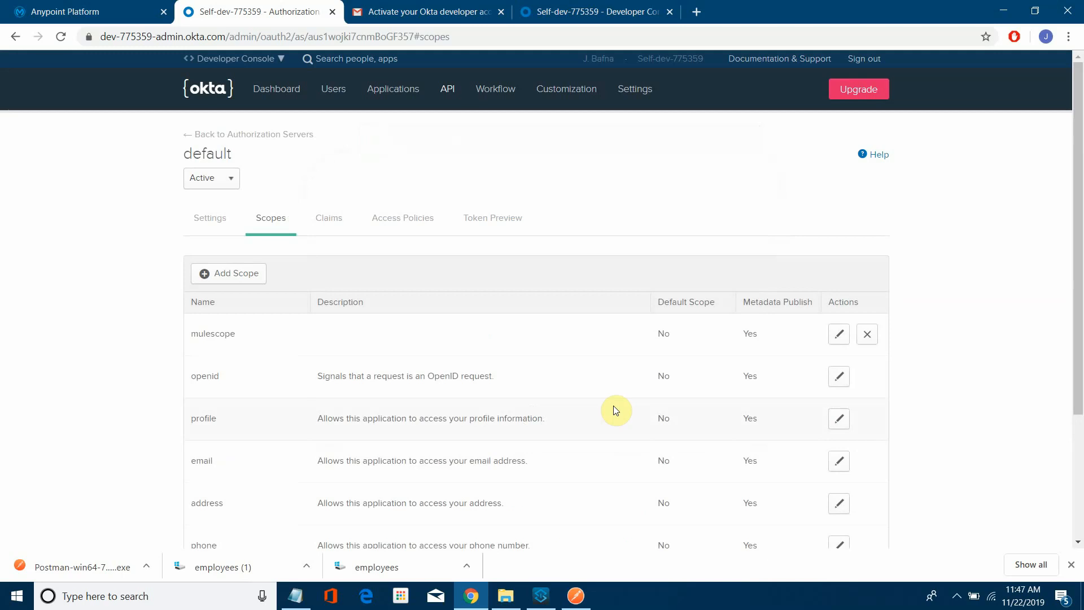
- Switch to Anypoint Platform and open the Runtime Manager applications list
left_click(71, 7)
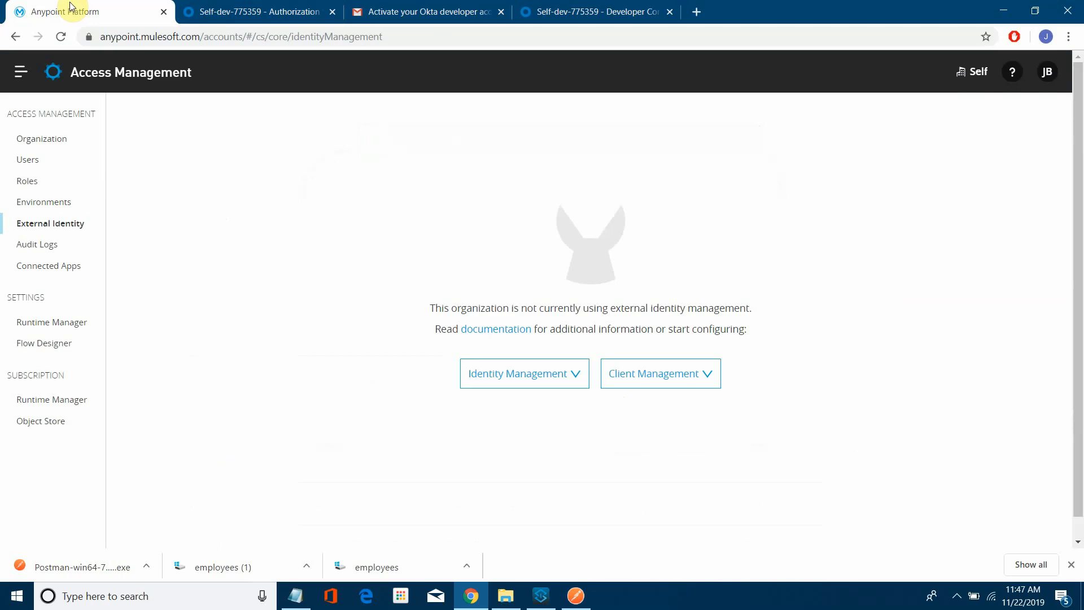
left_click(22, 70)
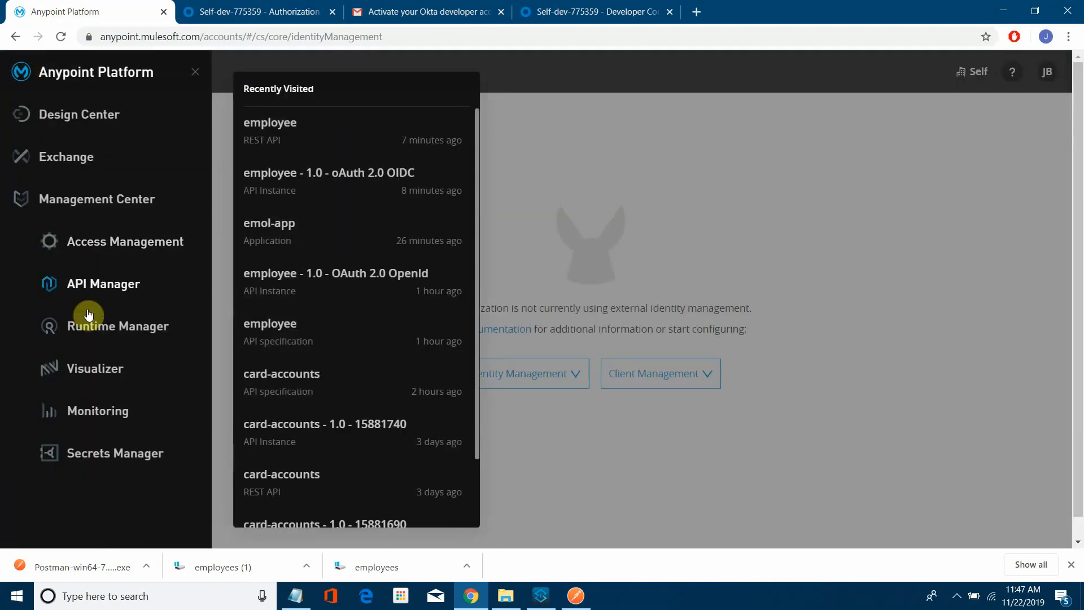
left_click(89, 330)
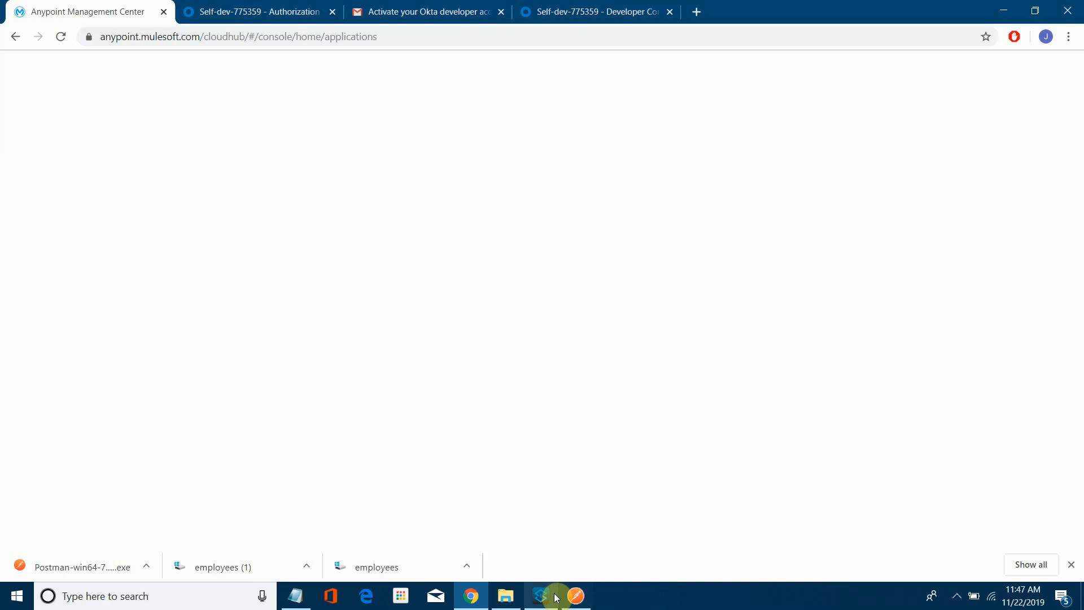
- Switch to Anypoint Studio and review the employees-api flow's Set Payload value and the employee.raml and employee.json files
left_click(541, 595)
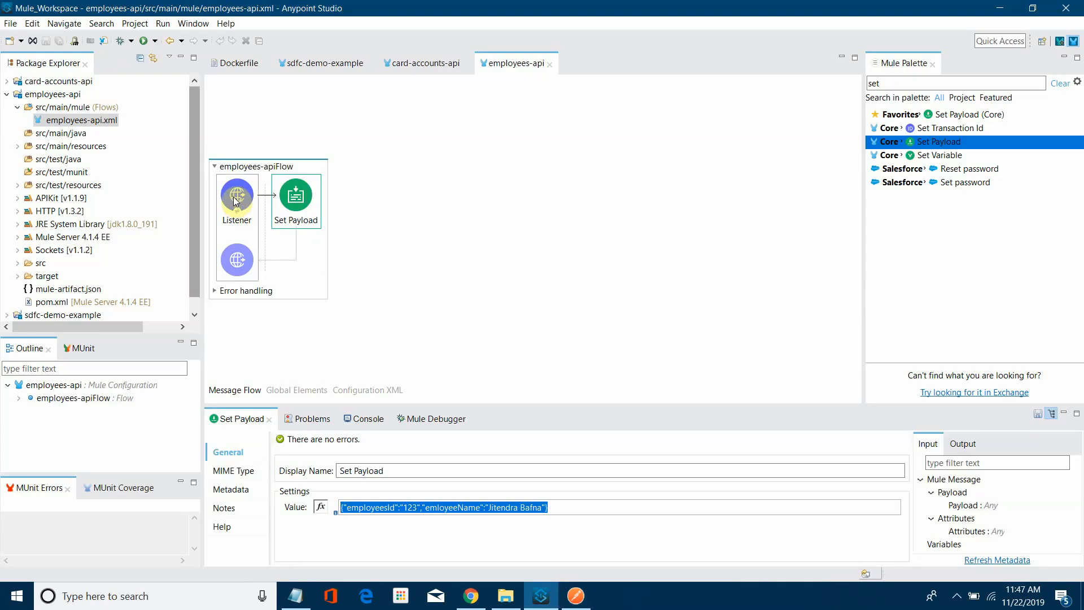
left_click(554, 507)
left_click_drag(554, 507, 314, 480)
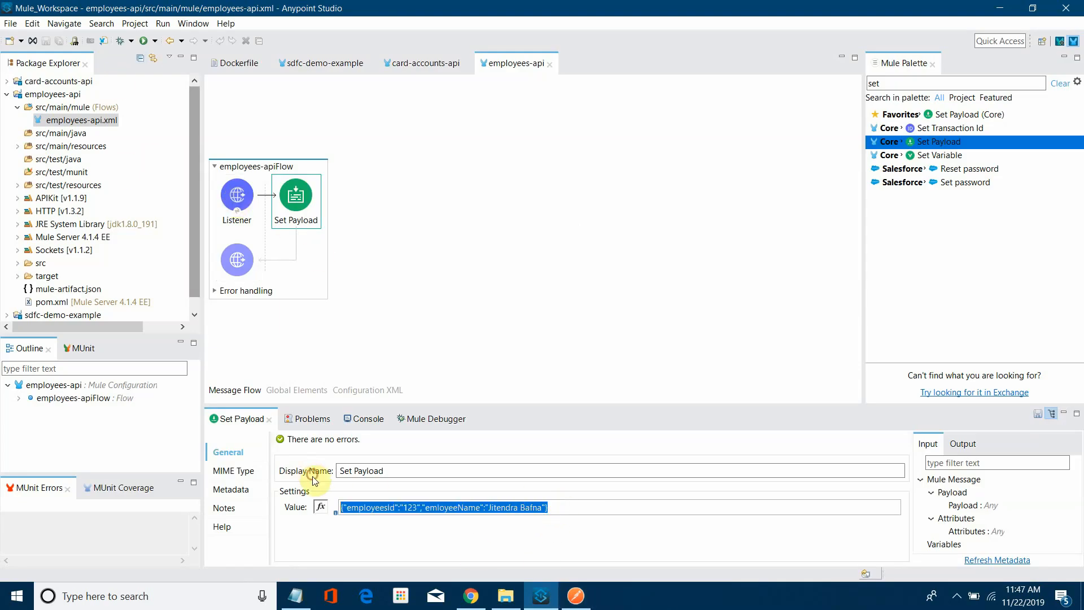
left_click(18, 145)
left_click(28, 172)
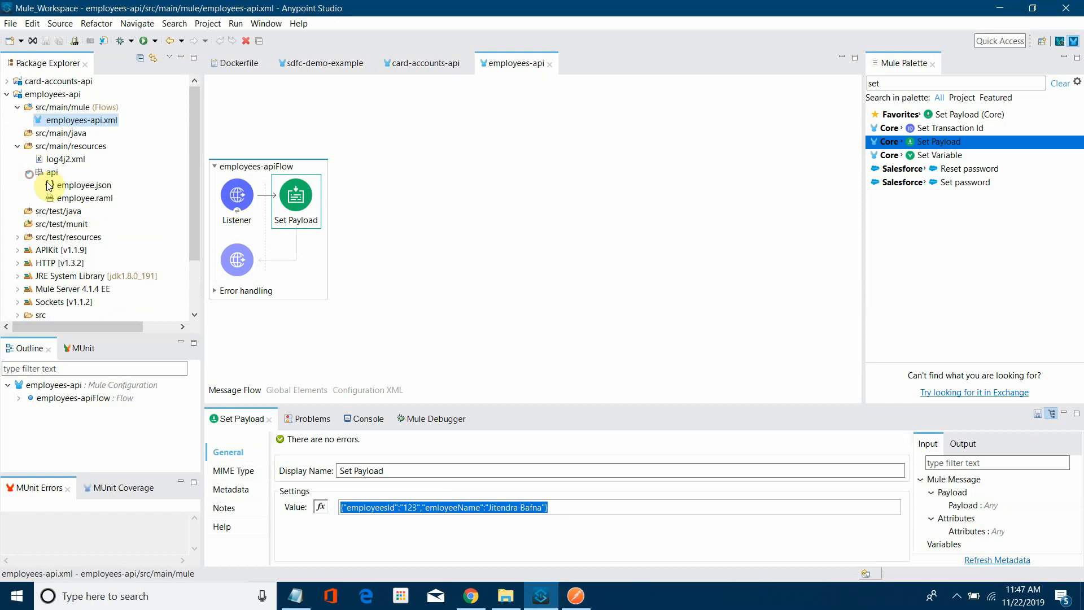
left_click(85, 197)
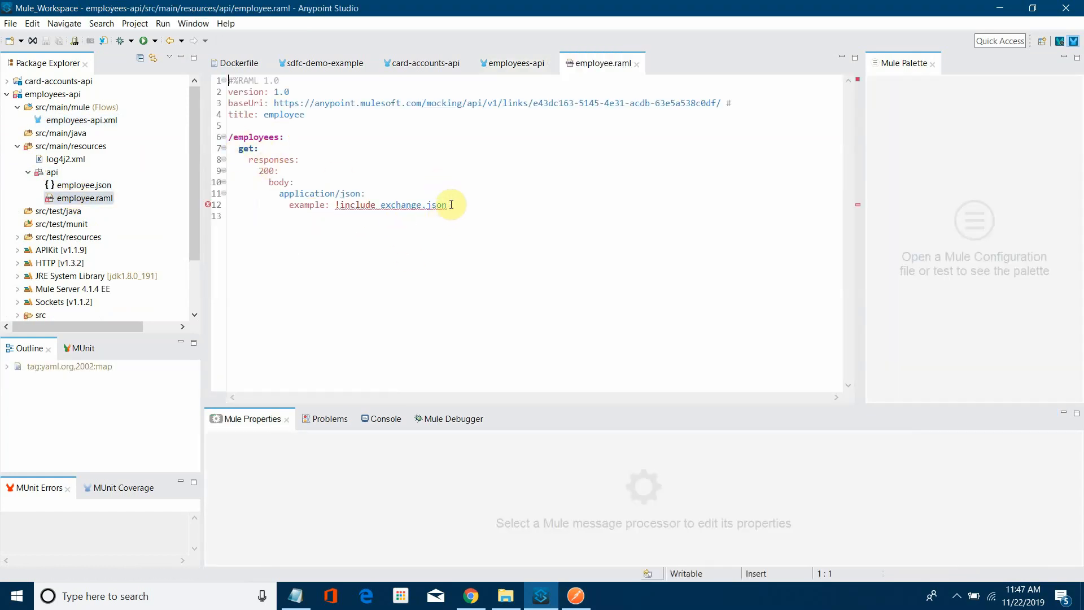
double_click(91, 185)
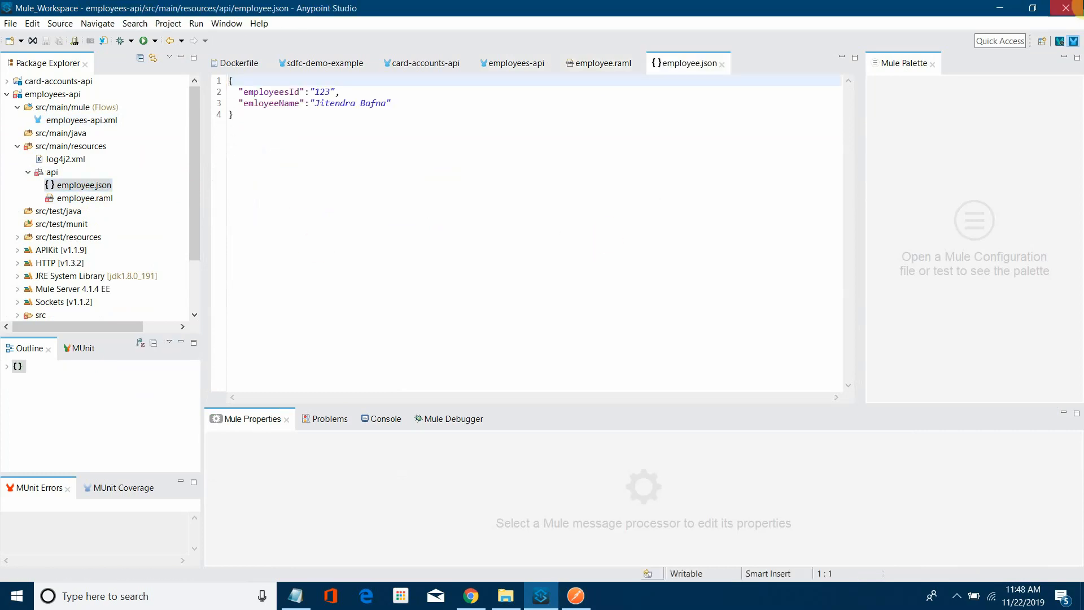
left_click(999, 9)
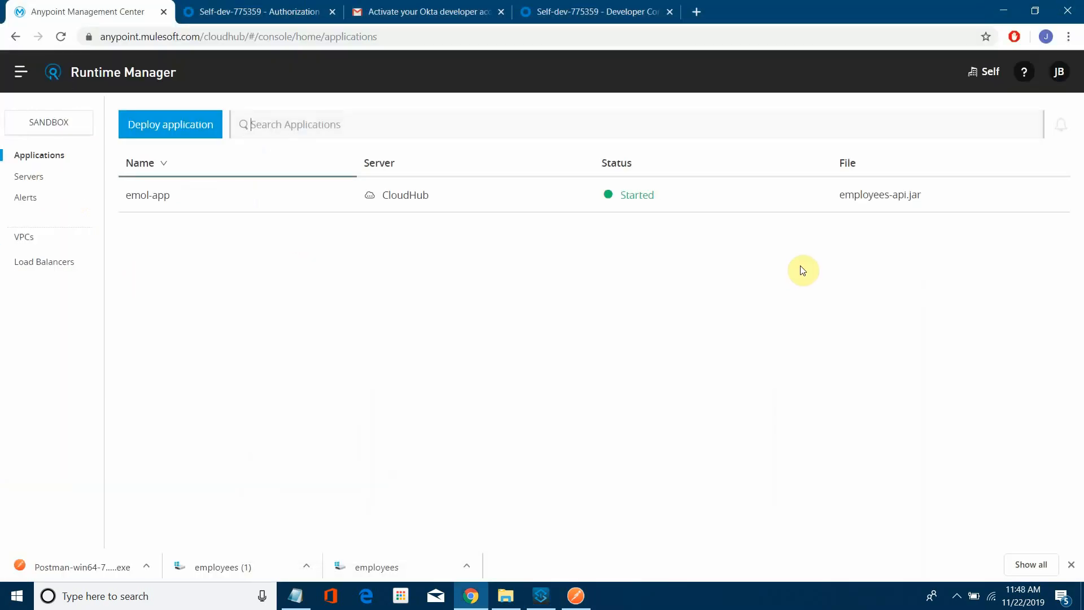
- Open the emol-app application's CloudHub URL from Runtime Manager and request its /employees endpoint in the browser
left_click(427, 204)
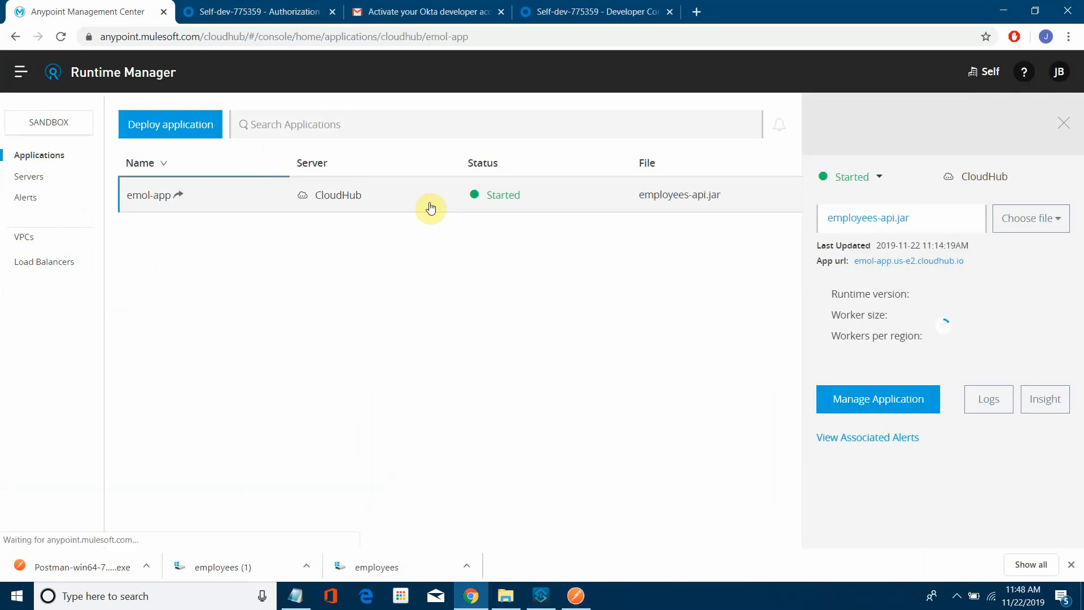
left_click(930, 262)
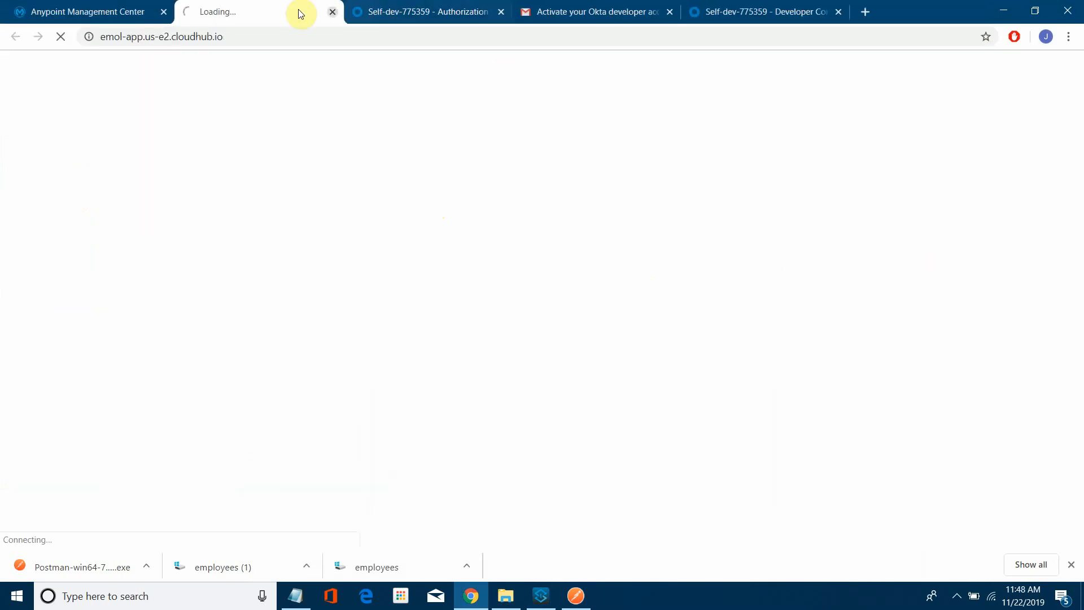
left_click(291, 38)
left_click(296, 38)
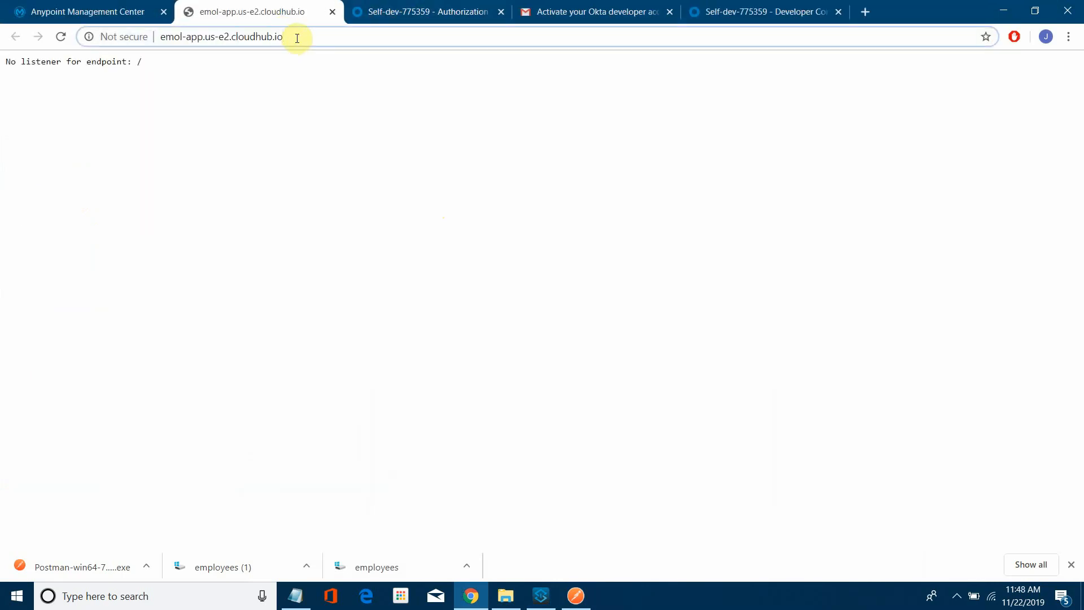
type("/emply")
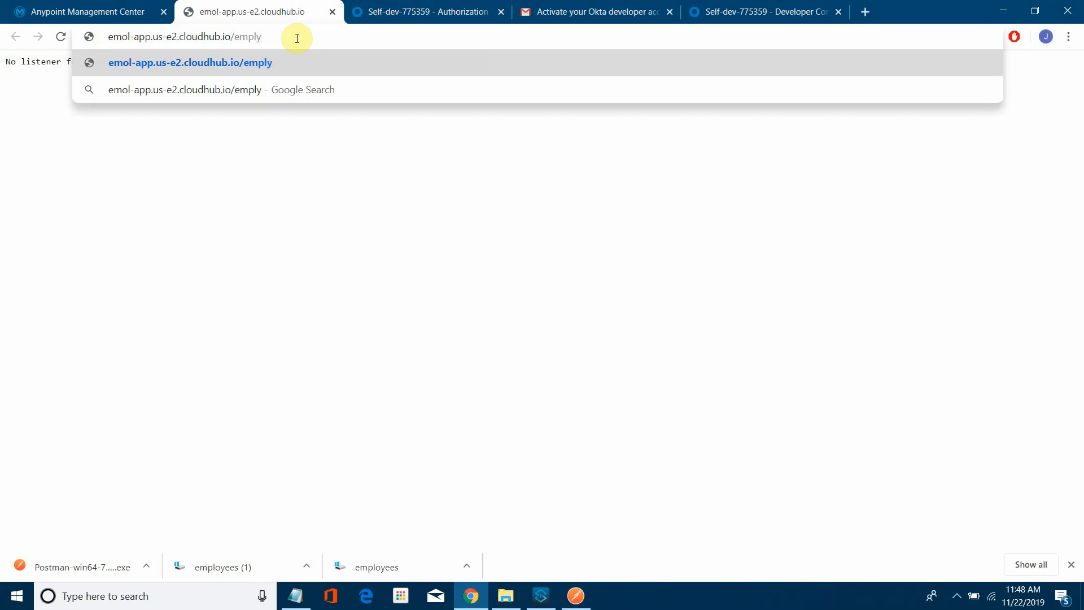
type("ees")
key("Return")
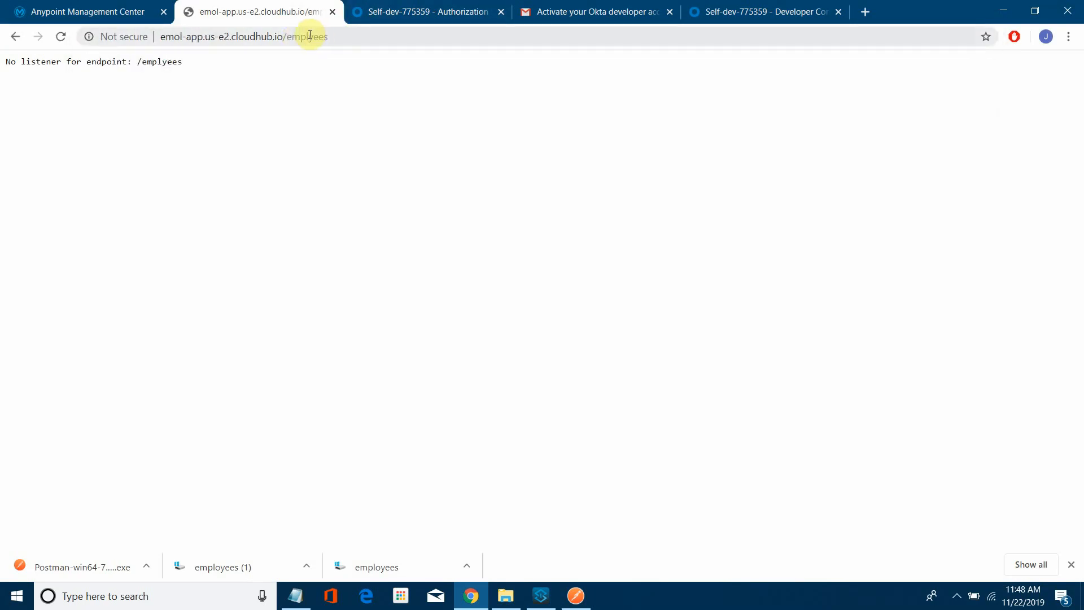
left_click(309, 35)
left_click(309, 35)
type("o")
key("Return")
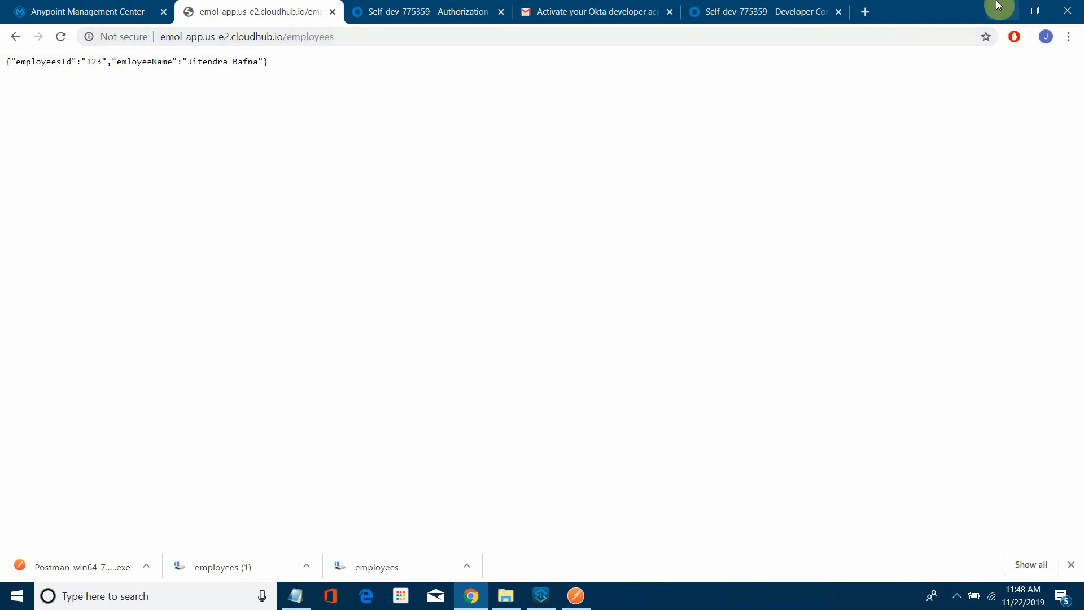
- Return to Anypoint Platform and open version 1.0 of the employee API in API Manager
left_click(21, 6)
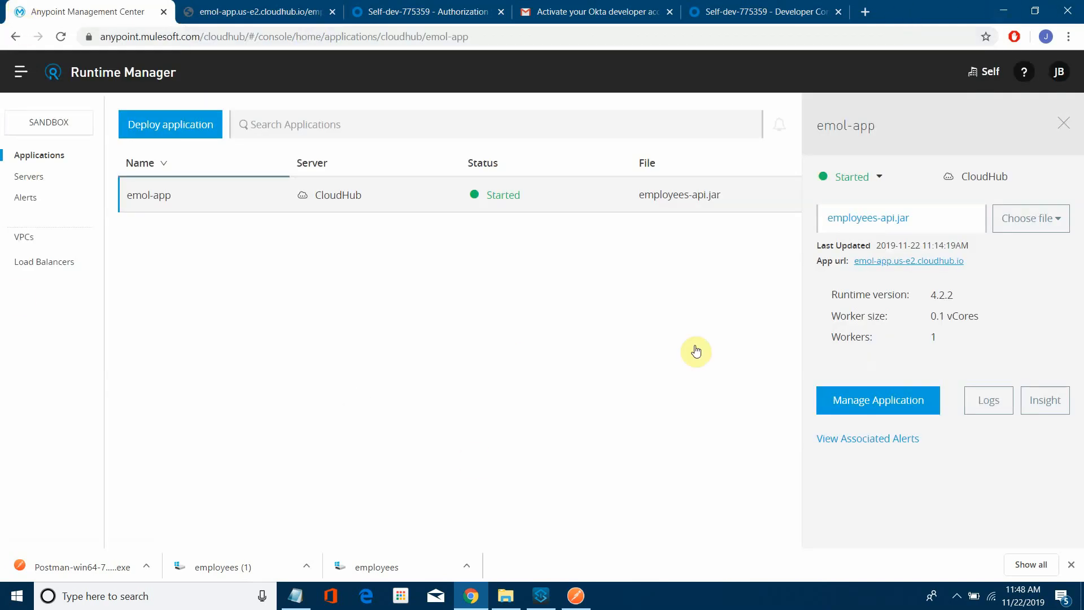
left_click(13, 73)
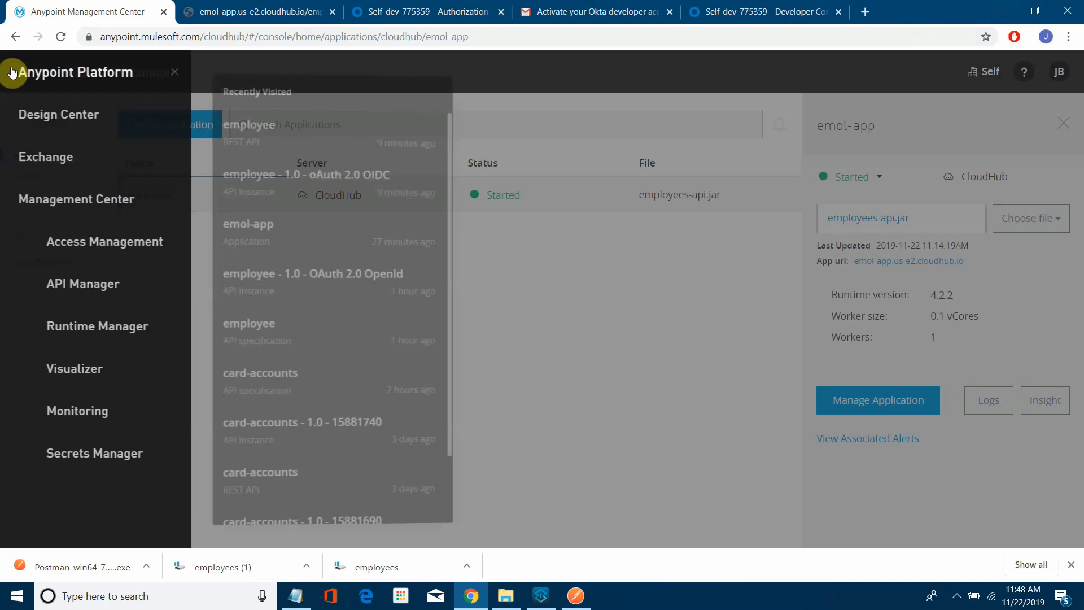
left_click(110, 291)
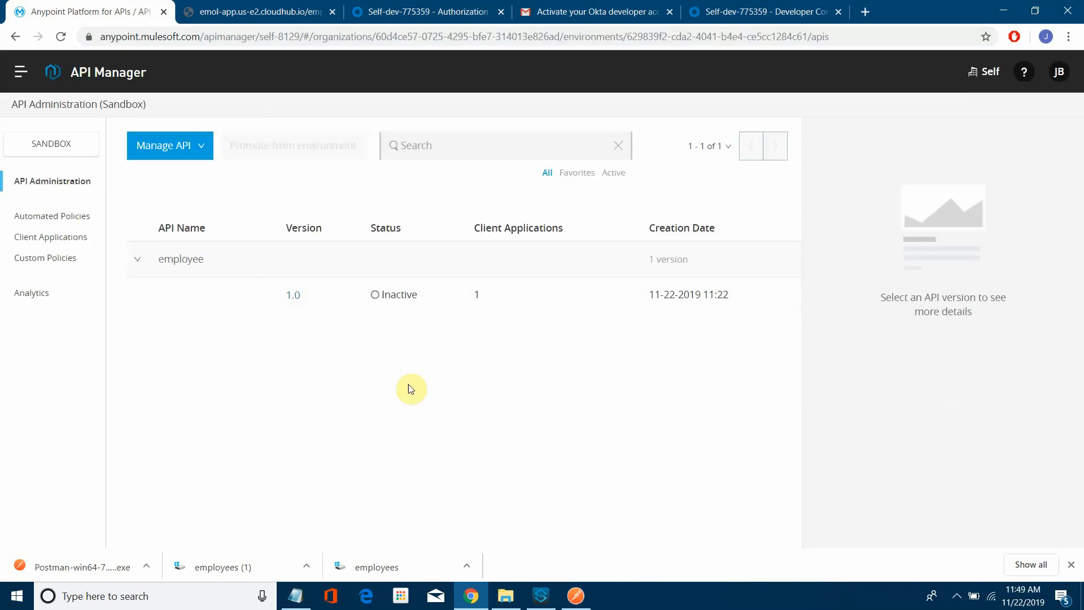
left_click(292, 304)
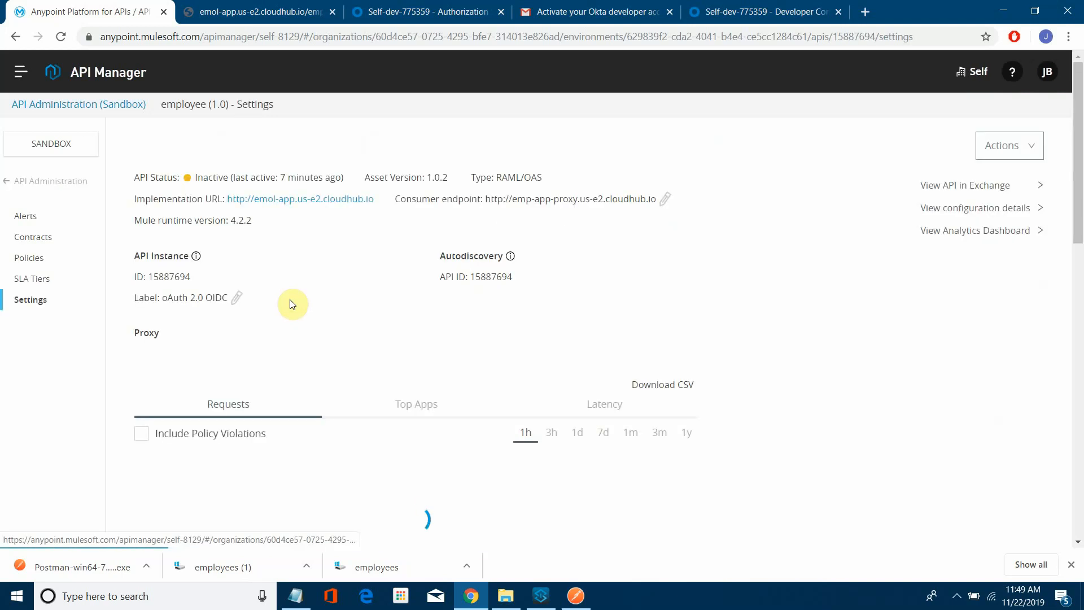
- Try to delete version 1.0 of the employee API
left_click(1008, 144)
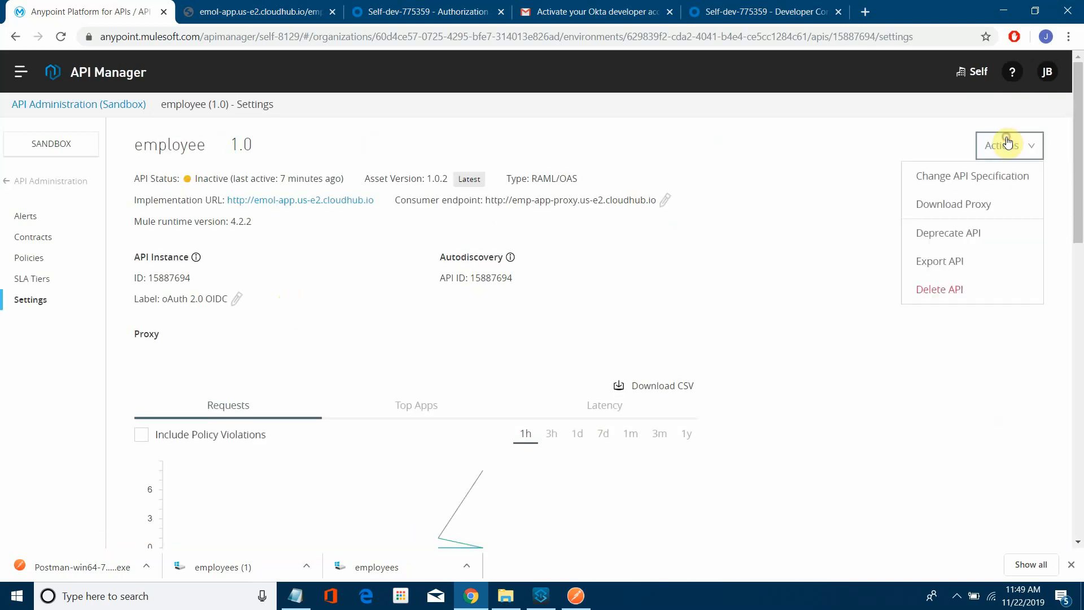
left_click(939, 290)
left_click(642, 252)
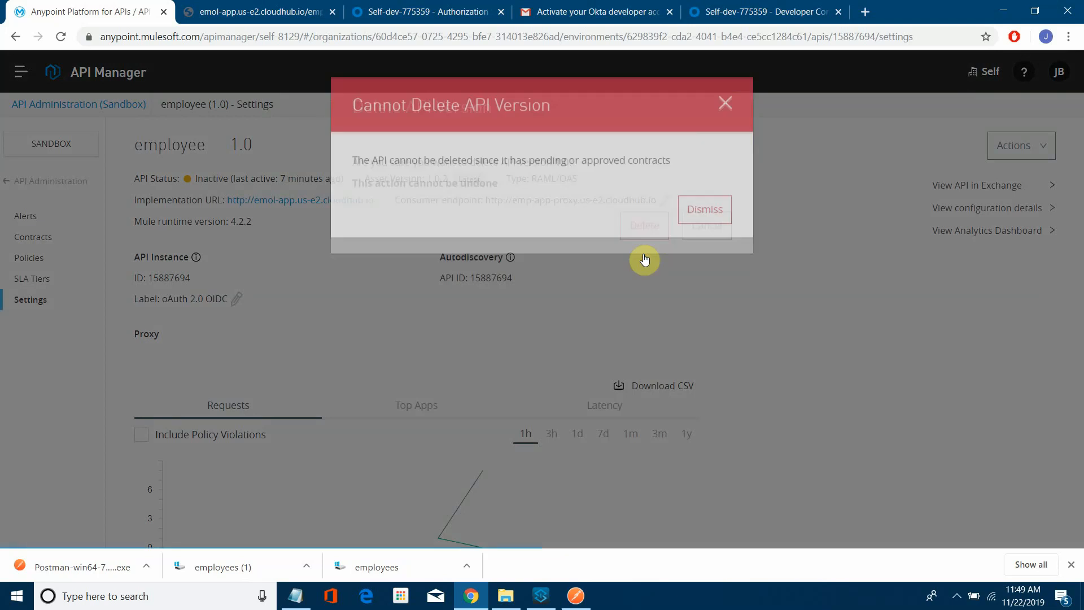
left_click(688, 235)
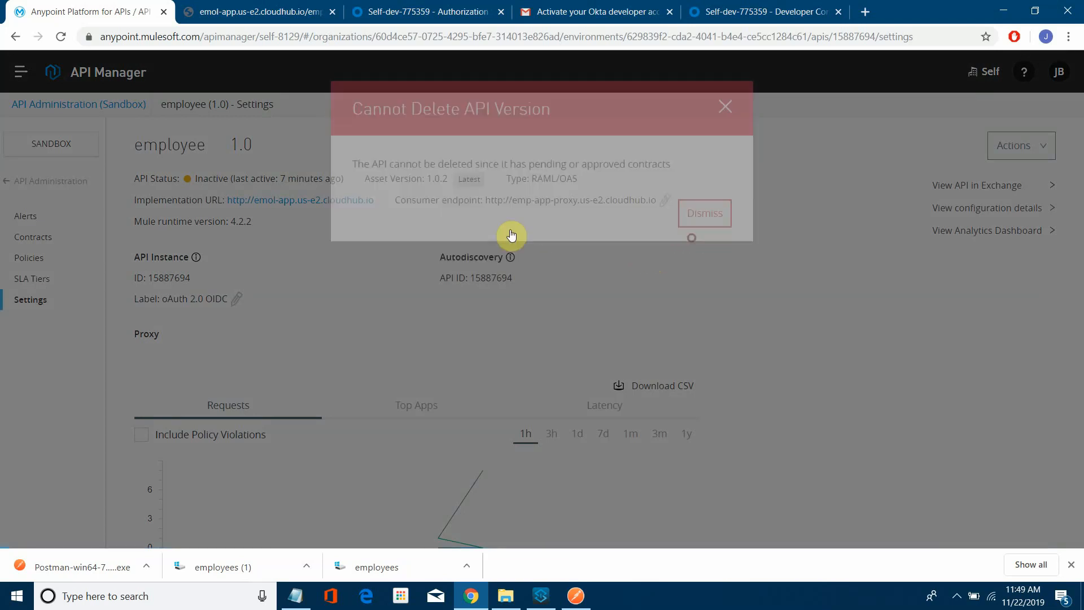
- Revoke and delete the oauth application's contract on the employee 1.0 API
left_click(39, 240)
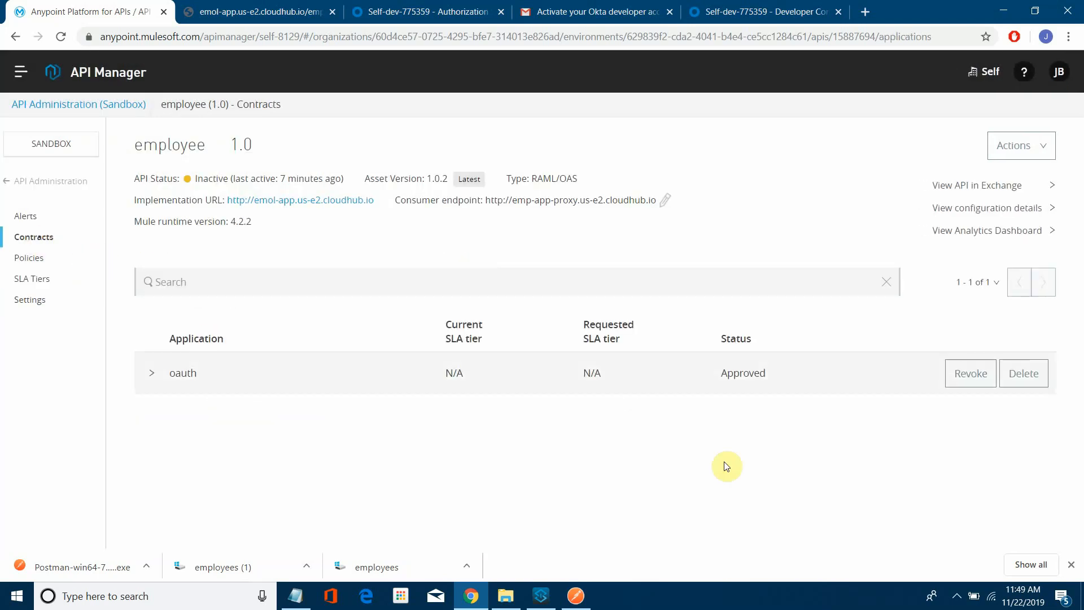
left_click(969, 373)
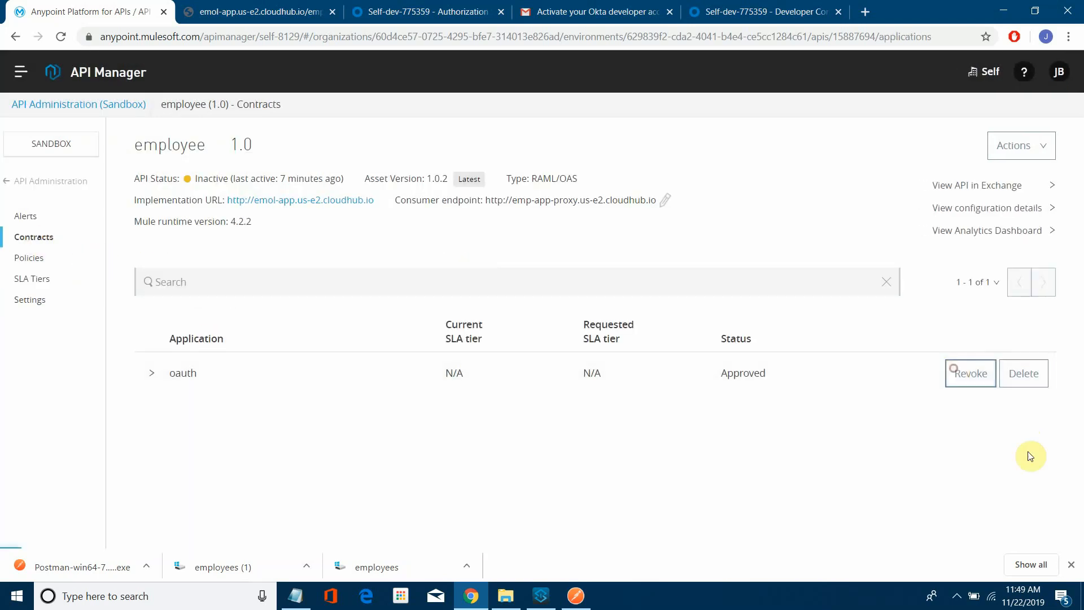
left_click(1021, 375)
left_click(644, 275)
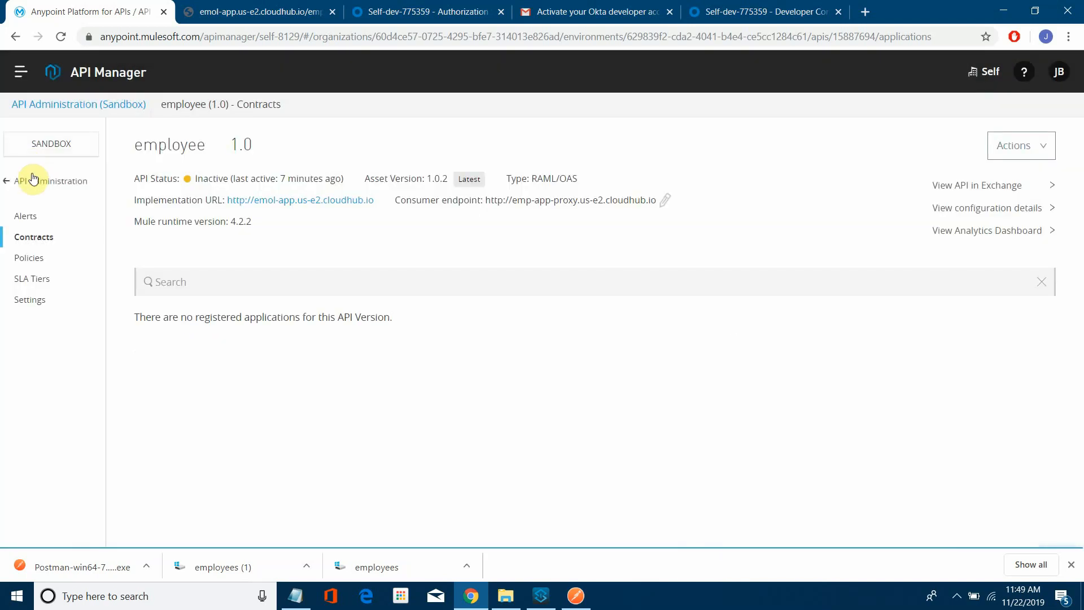
- Go back to the API list and delete version 1.0 of the employee API
key("alt+Left")
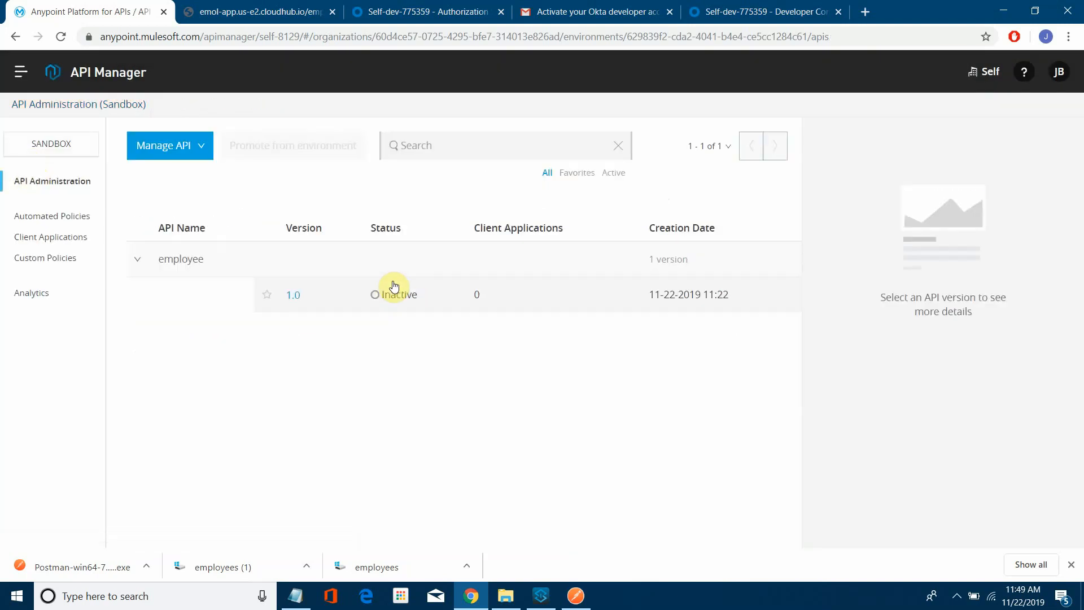
left_click(298, 295)
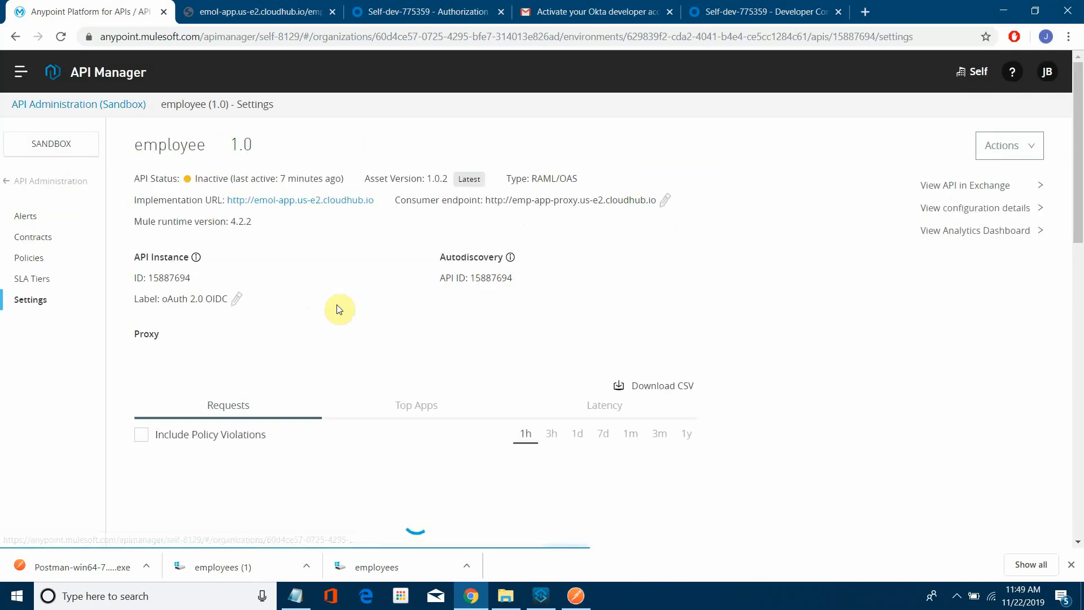
left_click(987, 156)
left_click(968, 286)
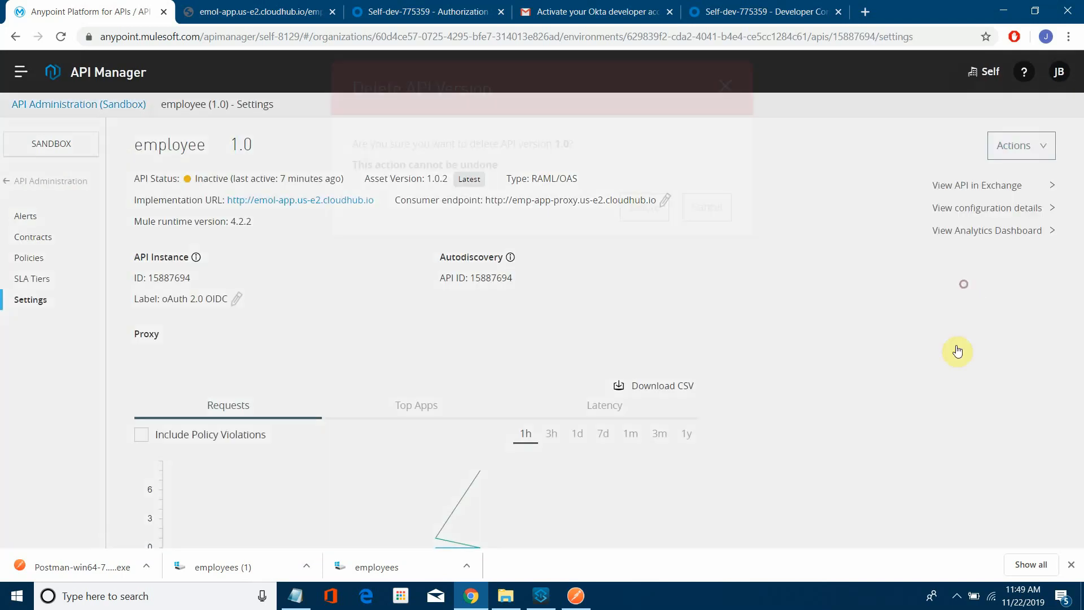
left_click(635, 248)
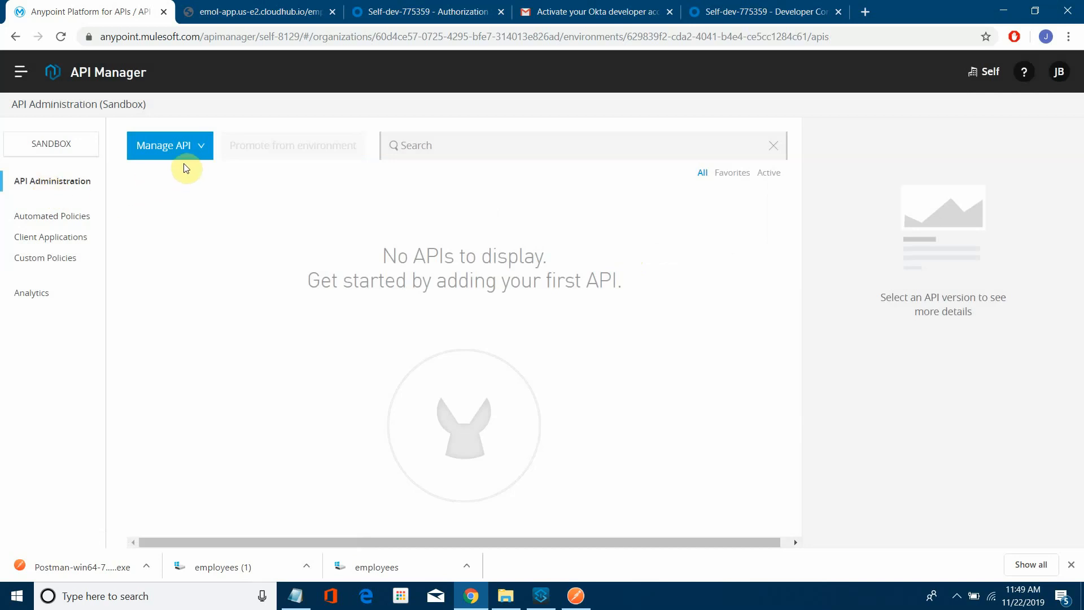
- Start managing the employee API from Exchange and set its managing type to Endpoint with Proxy
left_click(178, 149)
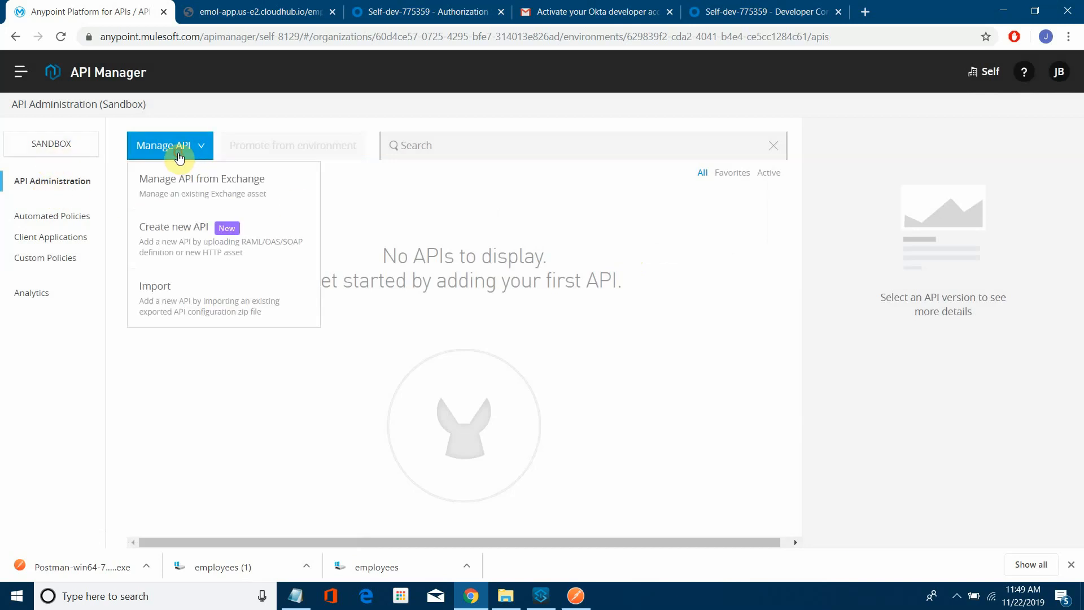
left_click(181, 184)
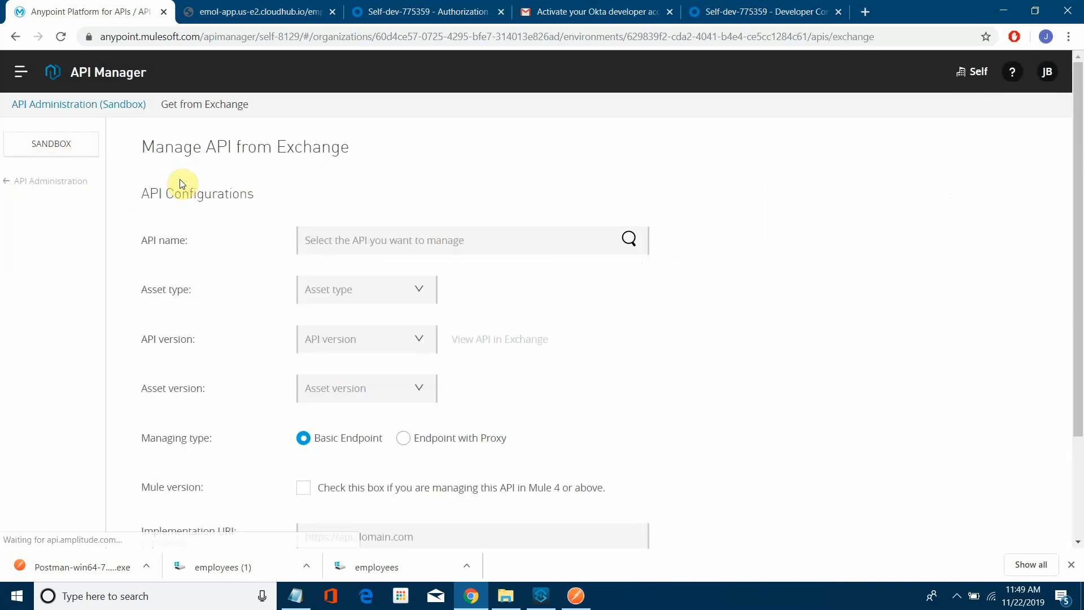
type("em")
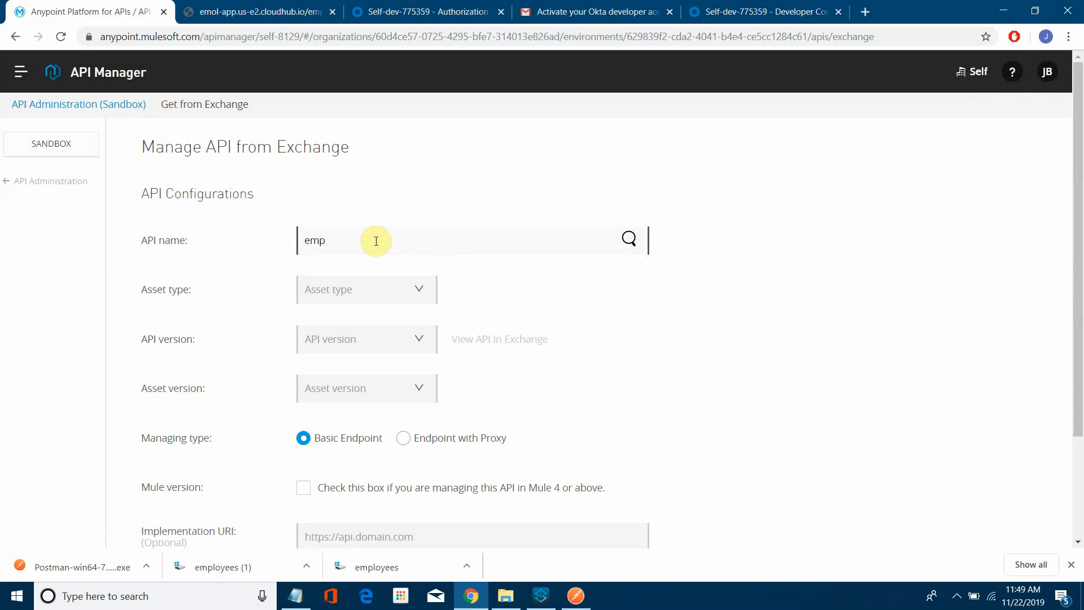
type("p")
left_click(386, 266)
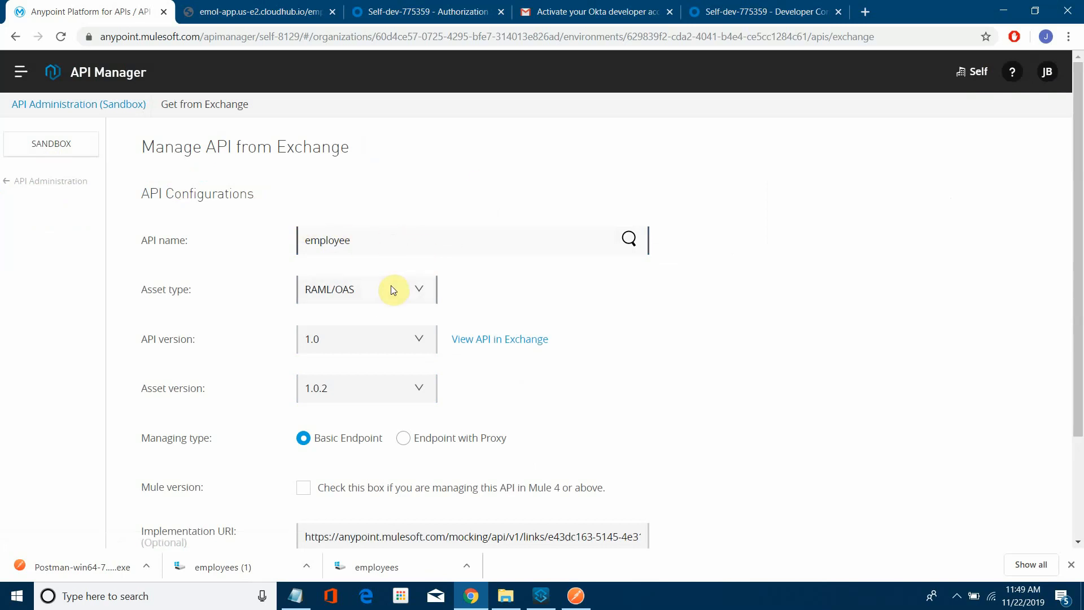
scroll(473, 361, "down", 2)
left_click(405, 305)
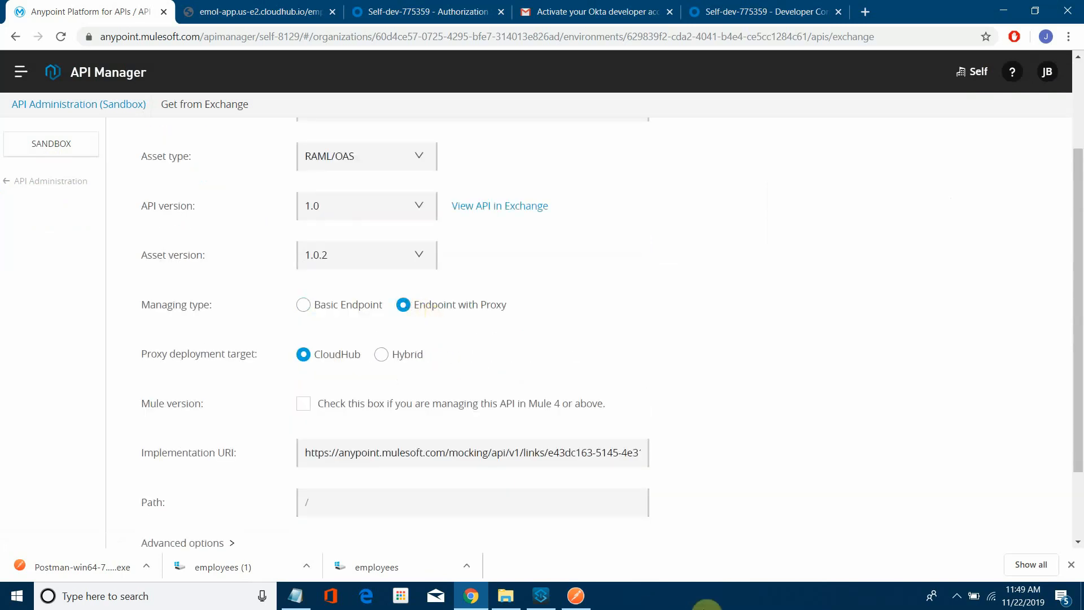
left_click(312, 6)
left_click_drag(282, 36, 138, 41)
key("ctrl+c")
left_click(1004, 10)
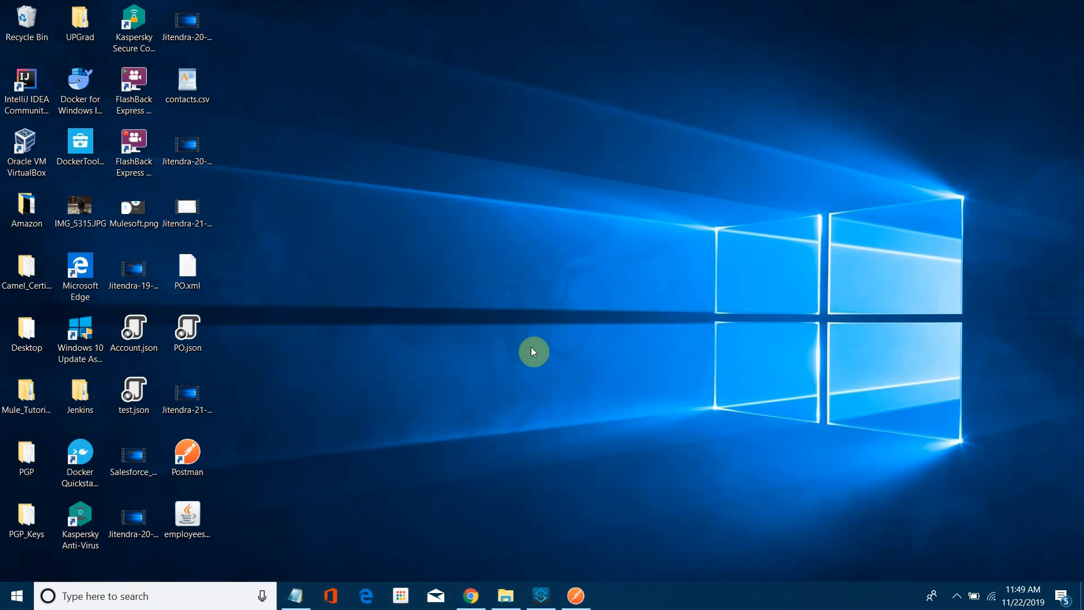
left_click(462, 604)
left_click(84, 11)
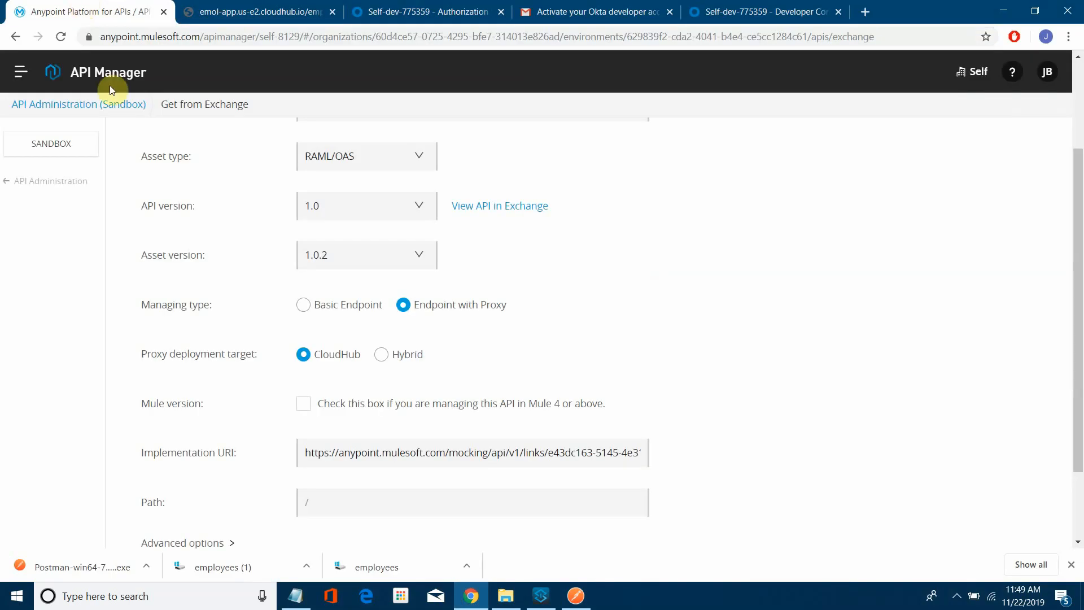
left_click(447, 452)
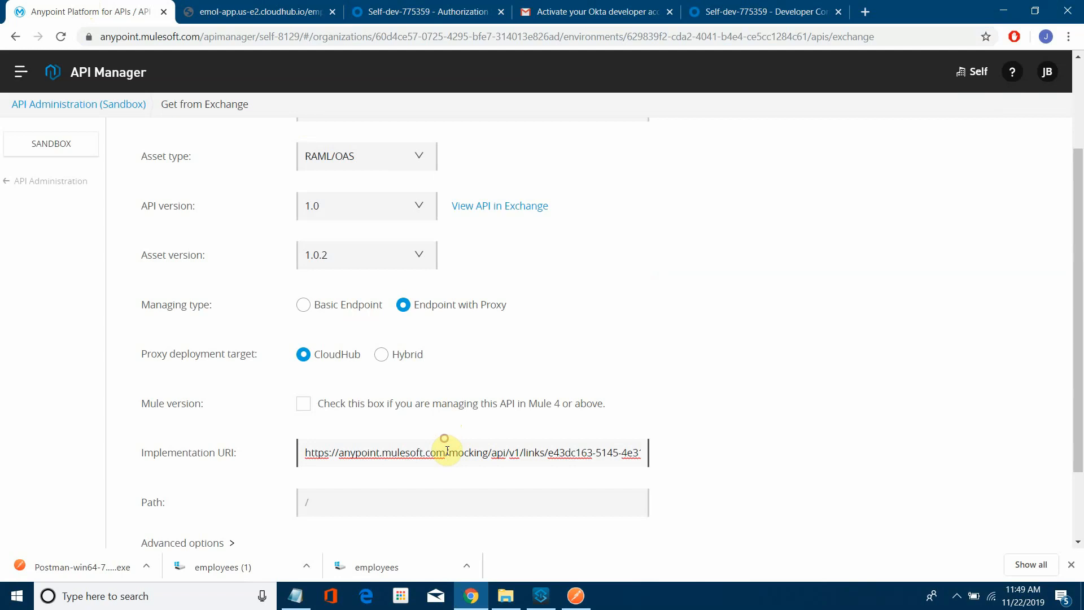
key("ctrl+a")
key("ctrl+v")
scroll(399, 477, "down", 2)
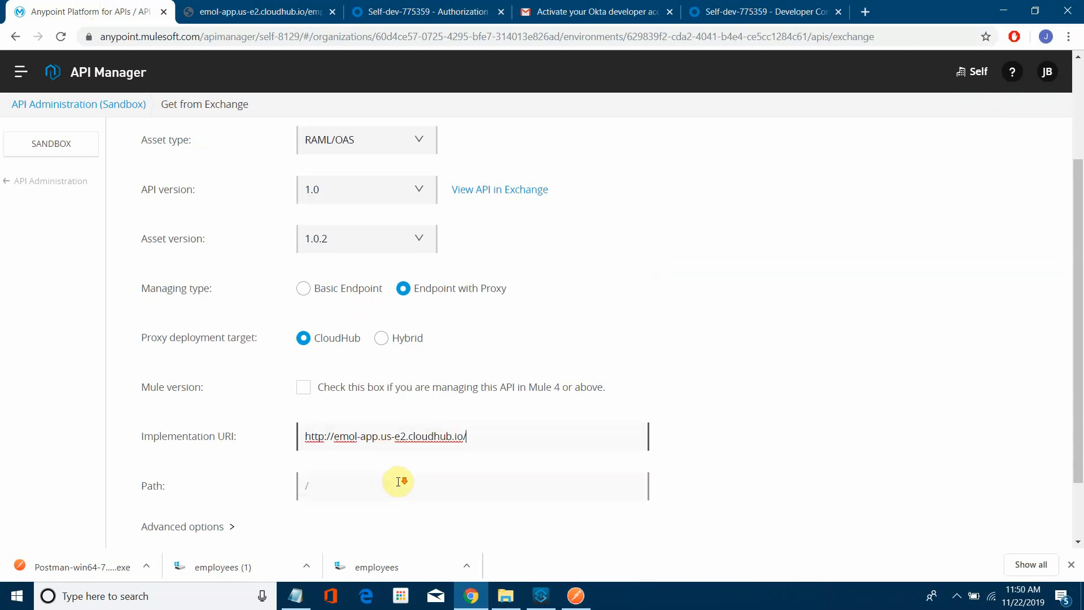
key("BackSpace")
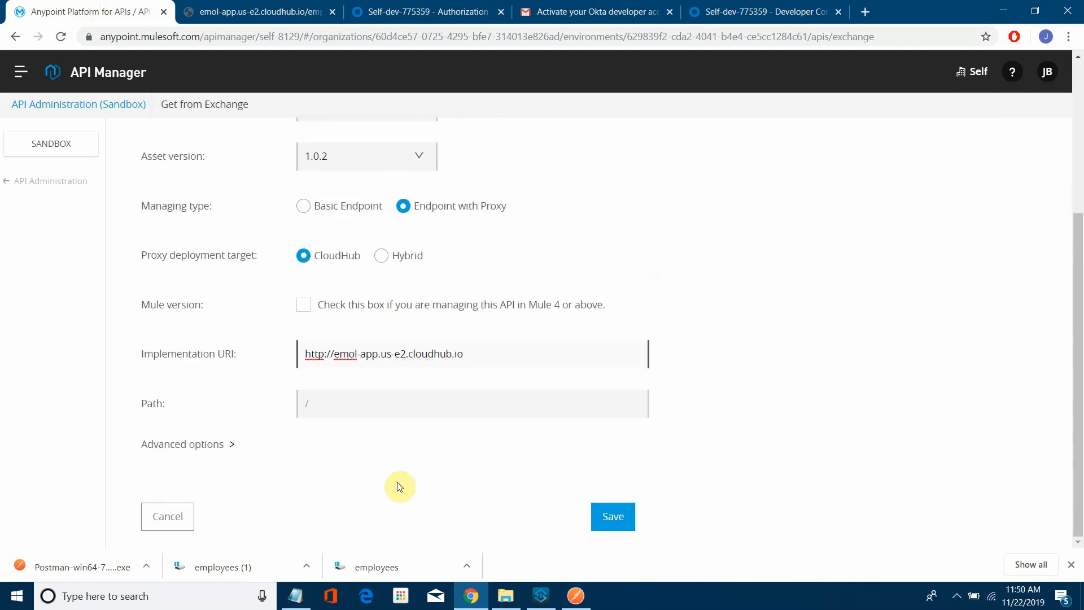
- Expand the advanced options, mark the API as managed in Mule 4 or above, and save the API configuration
left_click(209, 446)
scroll(315, 452, "down", 5)
scroll(315, 450, "up", 8)
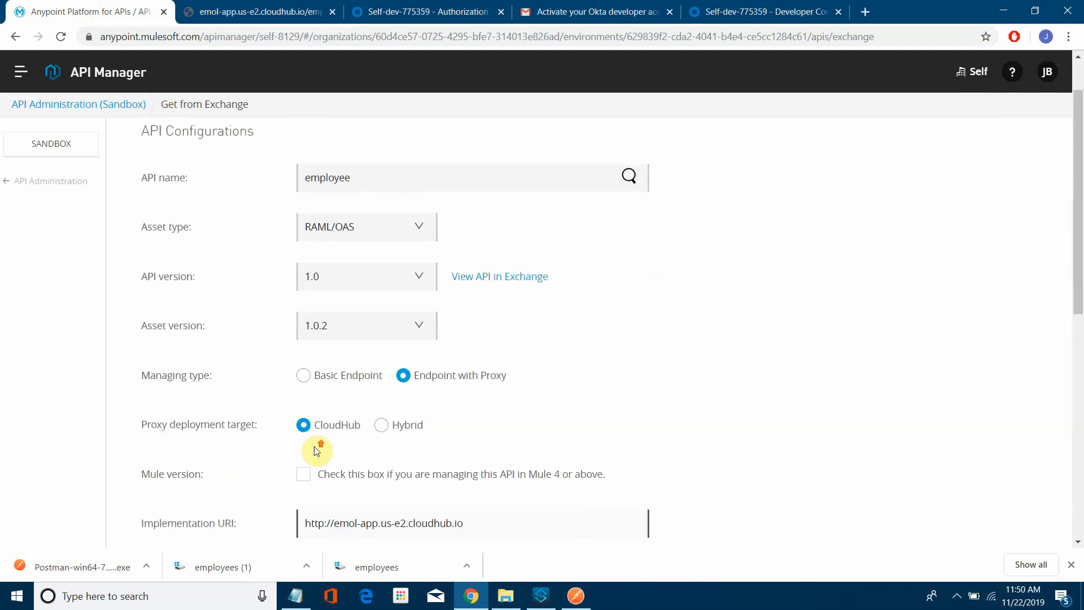
scroll(350, 429, "down", 3)
left_click(304, 263)
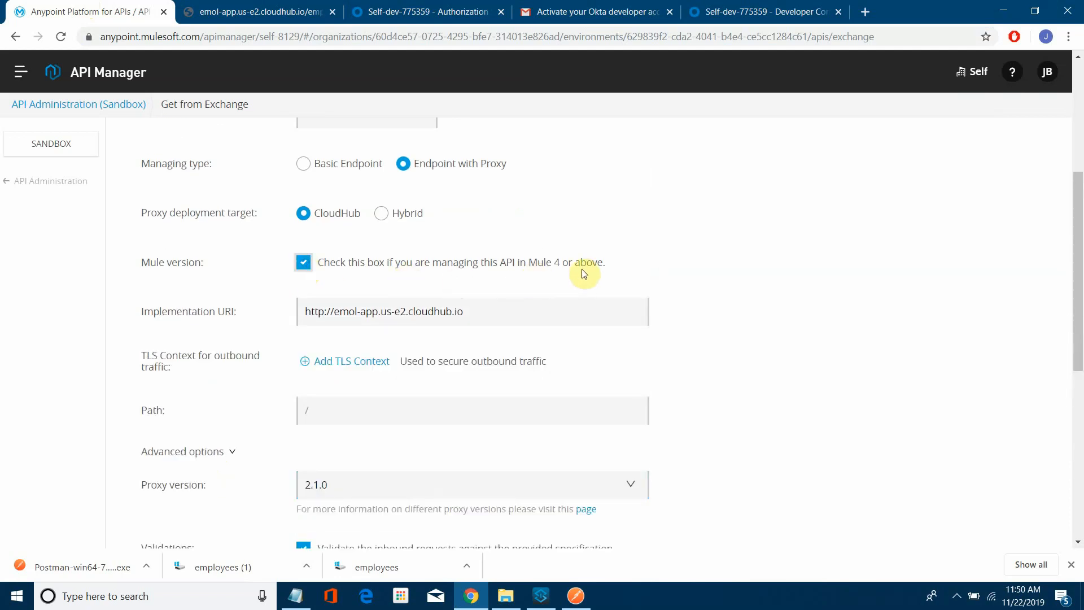
scroll(586, 275, "down", 7)
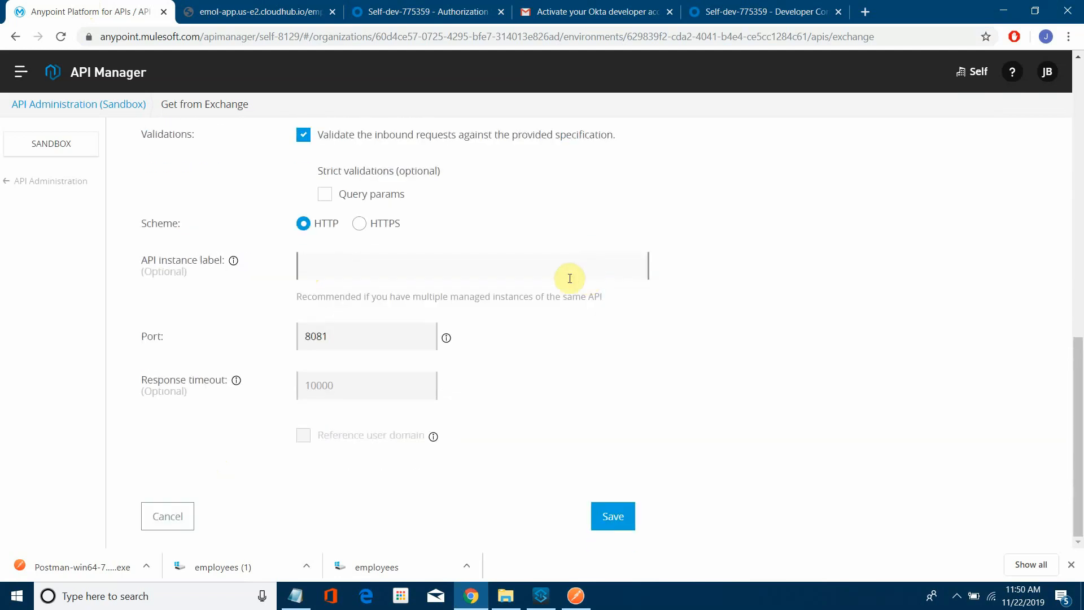
left_click(618, 522)
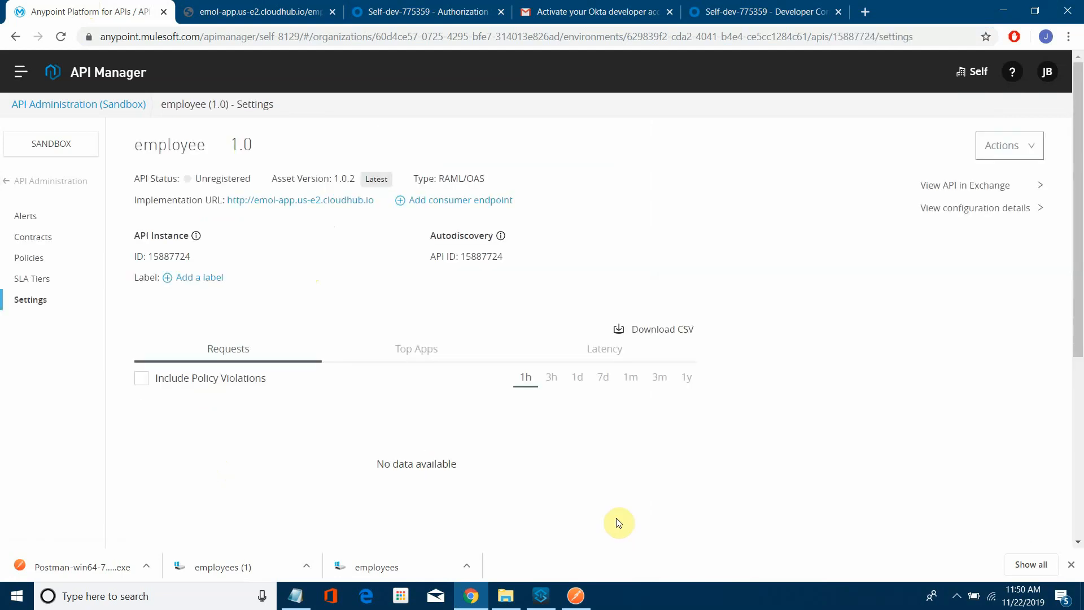
- In the deployment configuration, choose runtime version 4.2.2 and name the proxy application emp-proxy-app
scroll(616, 516, "down", 5)
left_click(376, 392)
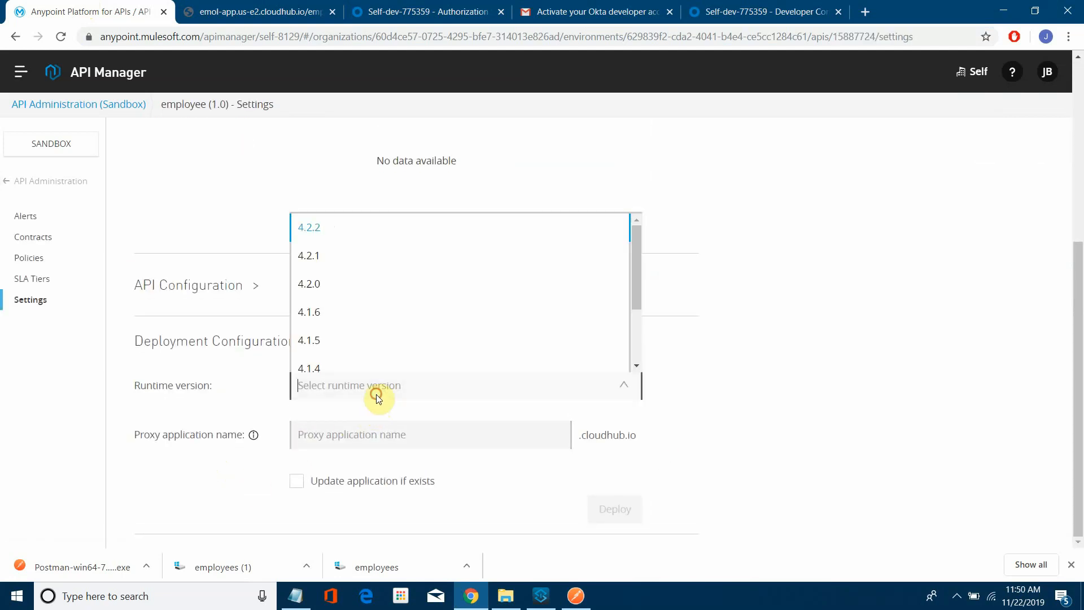
left_click(310, 232)
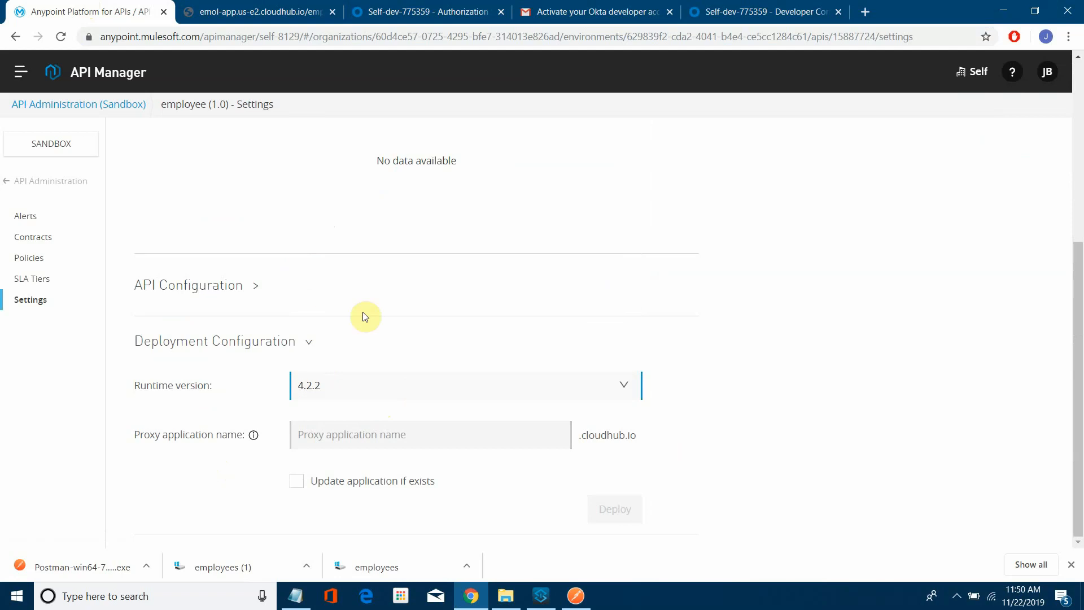
left_click(427, 438)
type("em")
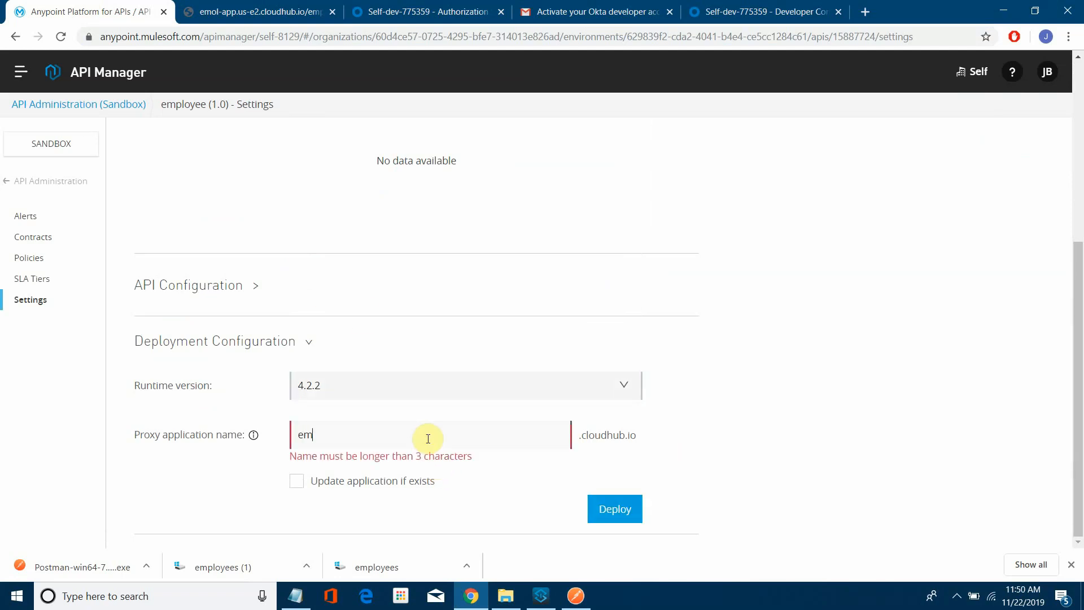
type("p-prox")
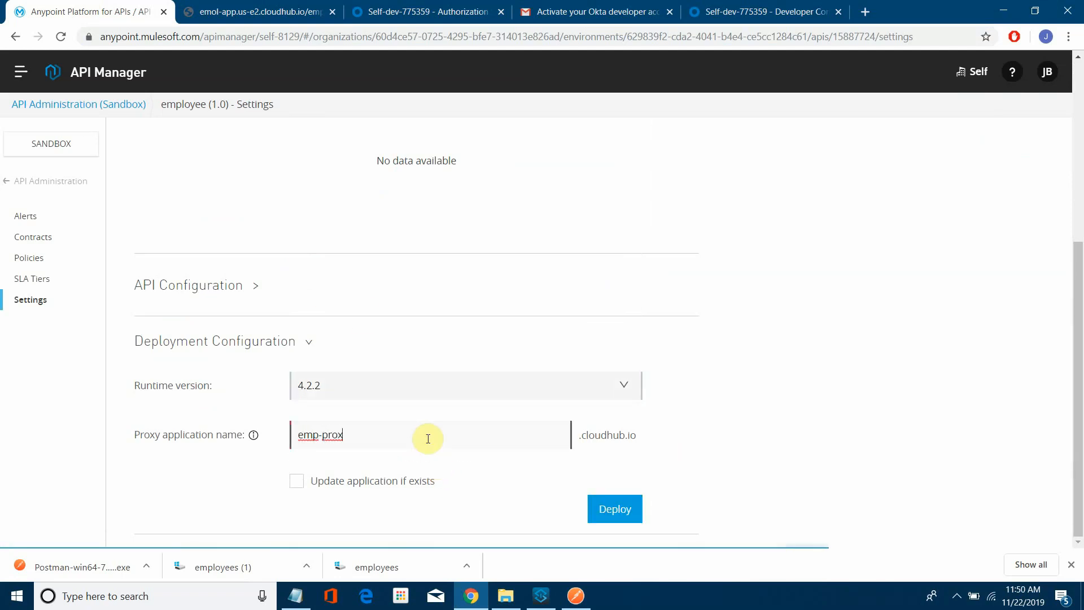
type("y-app")
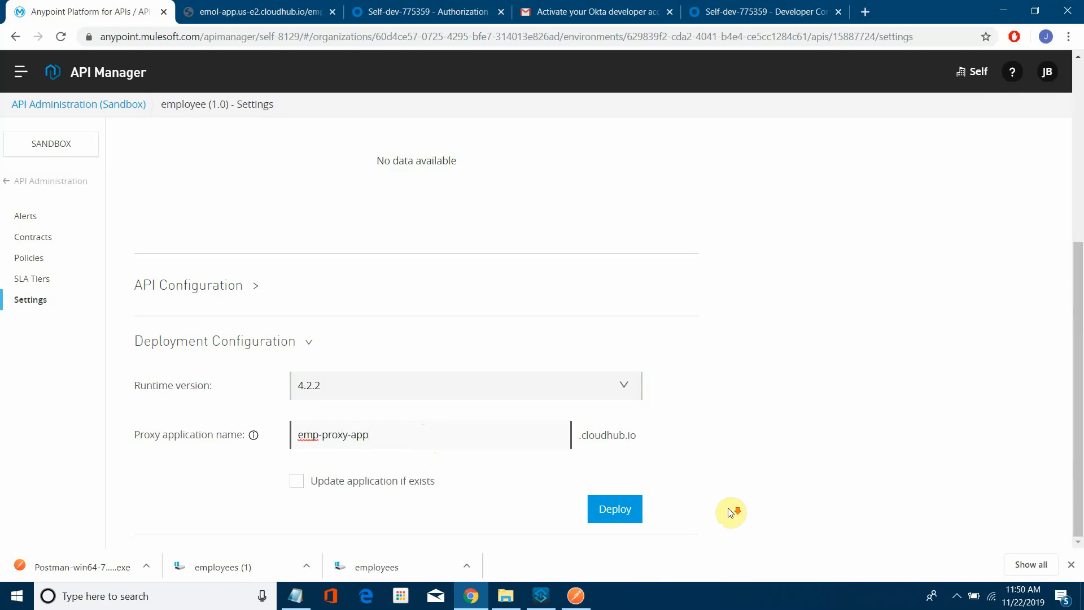
- Enable updating the application if it exists, deploy the proxy to CloudHub, and dismiss the deployment dialog
left_click_drag(413, 481, 311, 481)
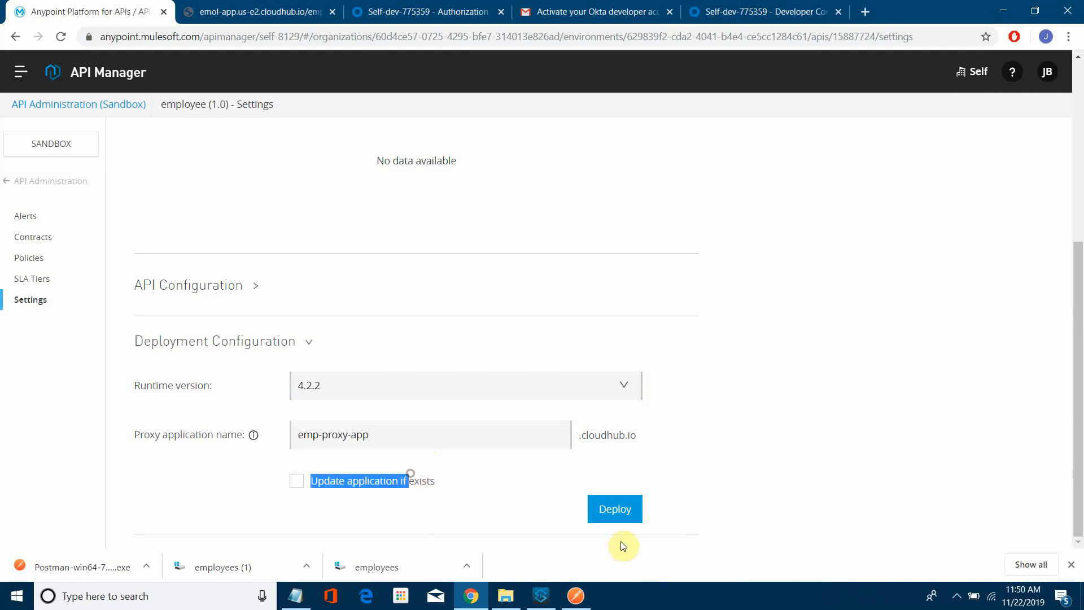
left_click(295, 481)
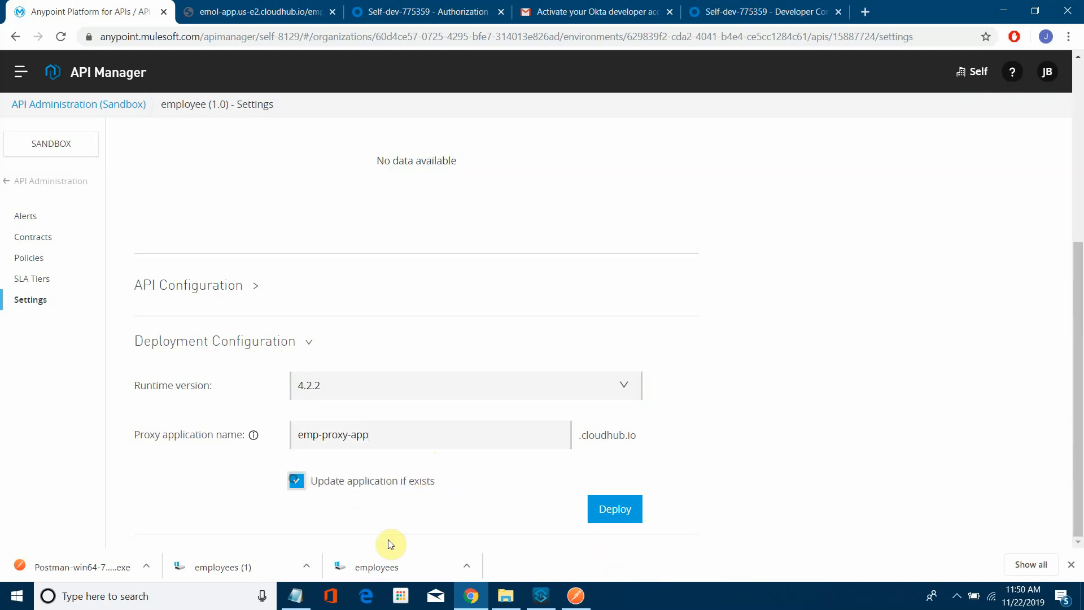
left_click(612, 511)
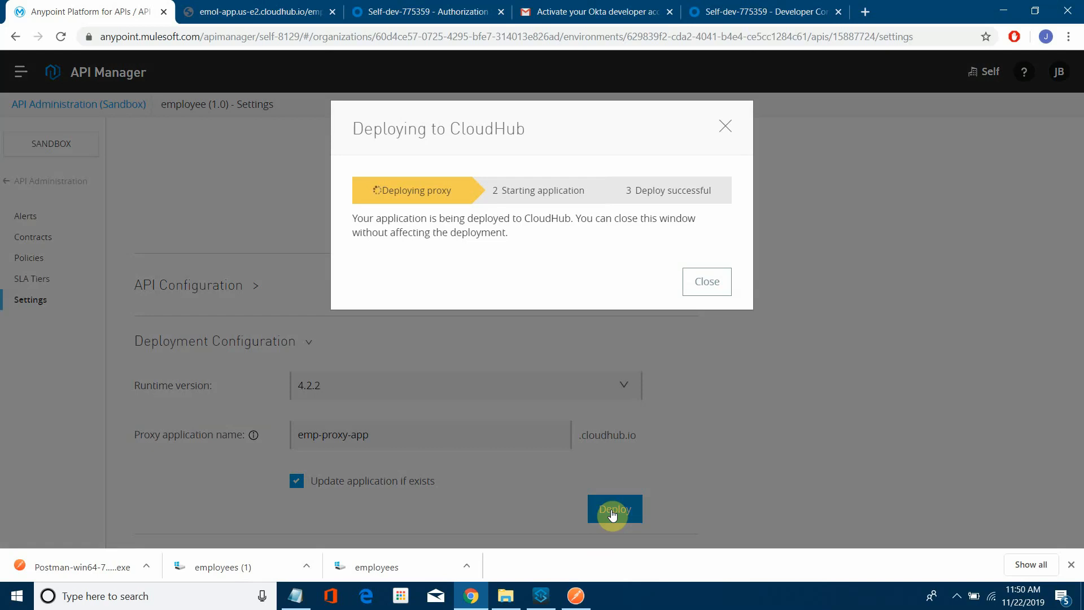
left_click(698, 291)
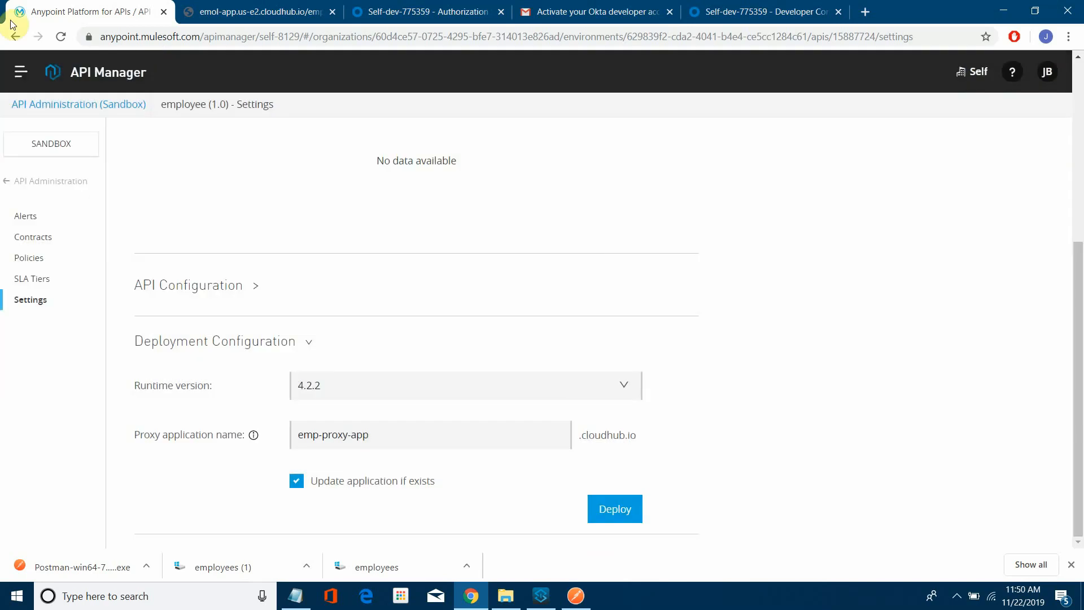
- Open emp-proxy-app's CloudHub URL from Runtime Manager and request its /employees endpoint in the browser
left_click(21, 72)
left_click(112, 326)
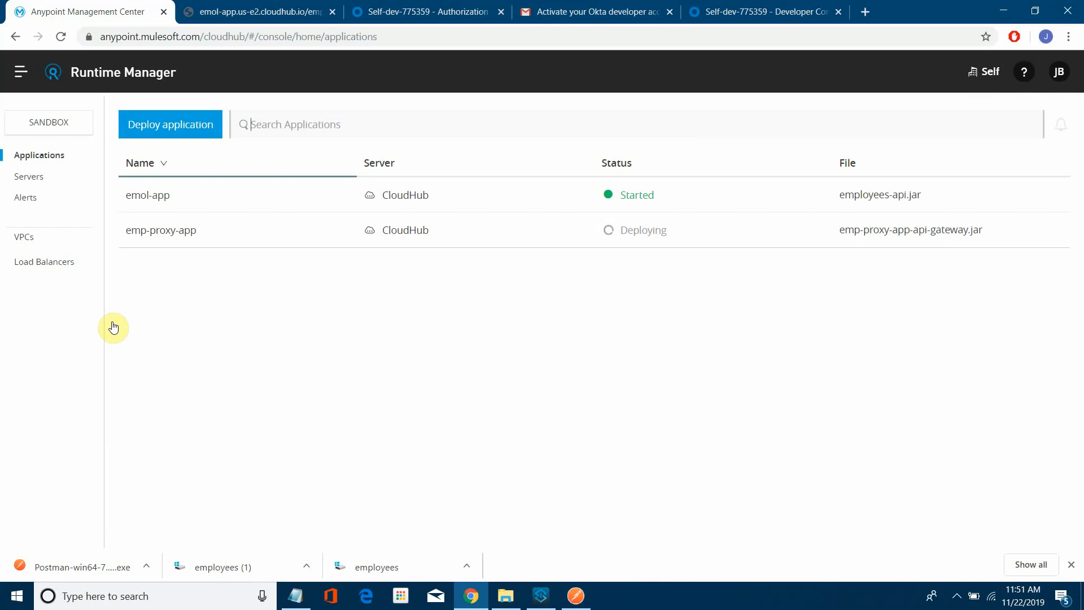
left_click(140, 244)
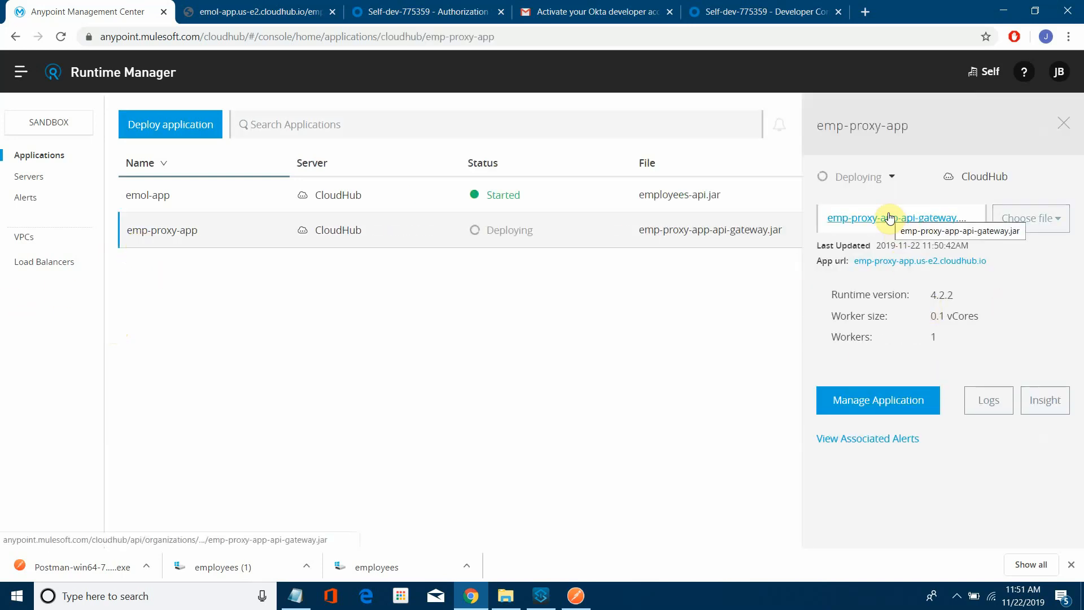
left_click(892, 267)
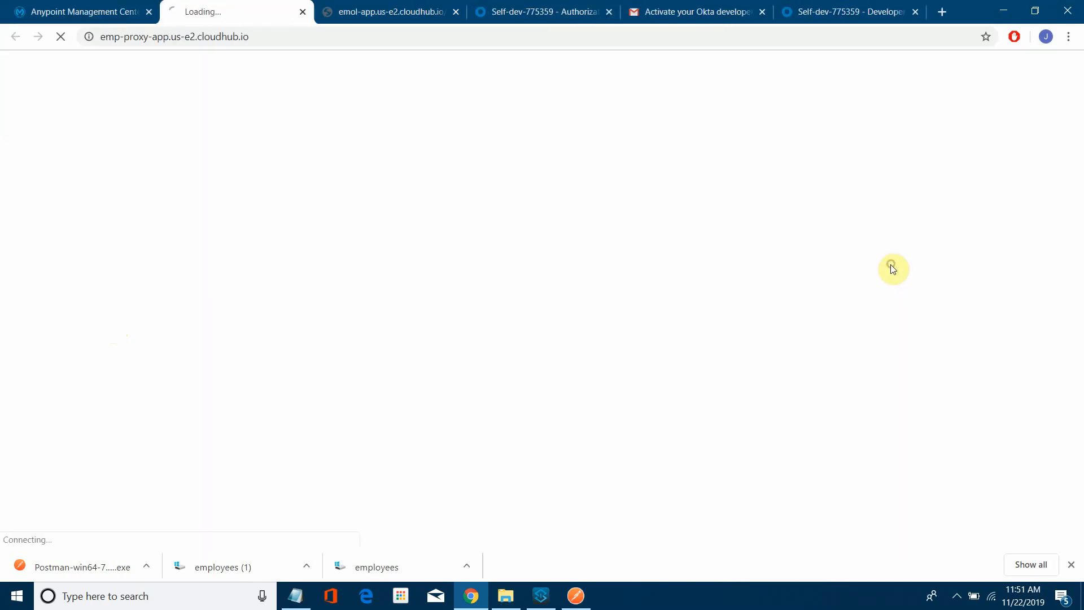
left_click(270, 43)
left_click(270, 42)
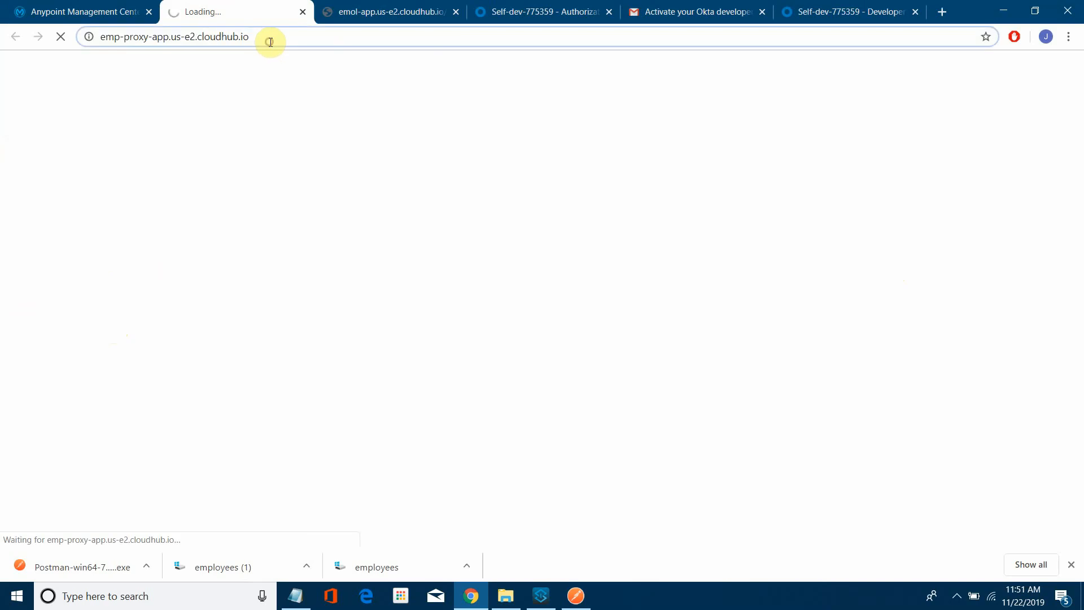
type("/employees]")
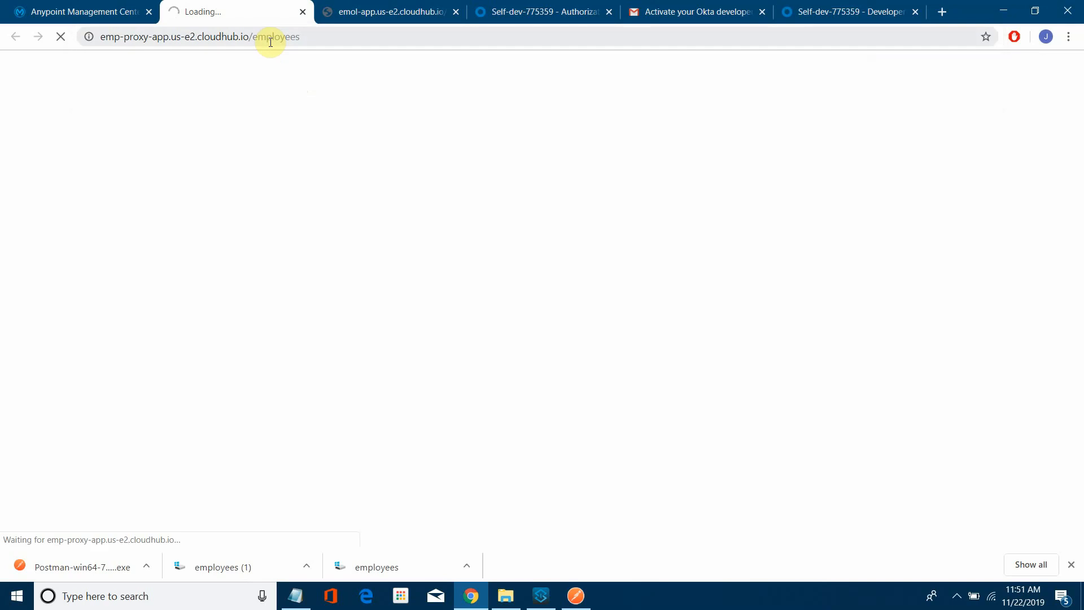
- Return to Anypoint Platform and switch from Runtime Manager to API Manager
left_click(42, 11)
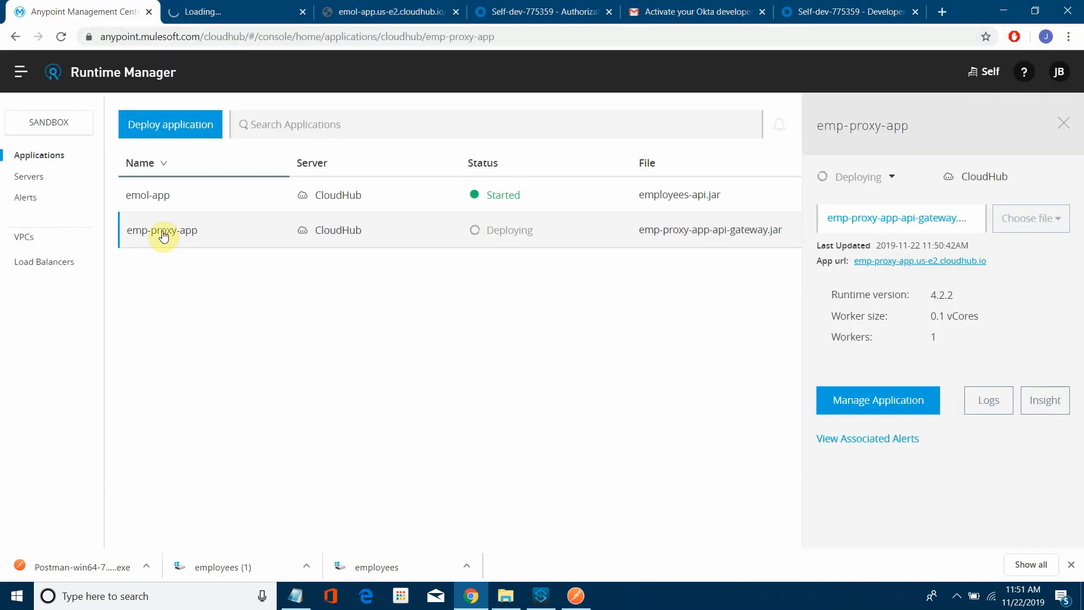
left_click(18, 82)
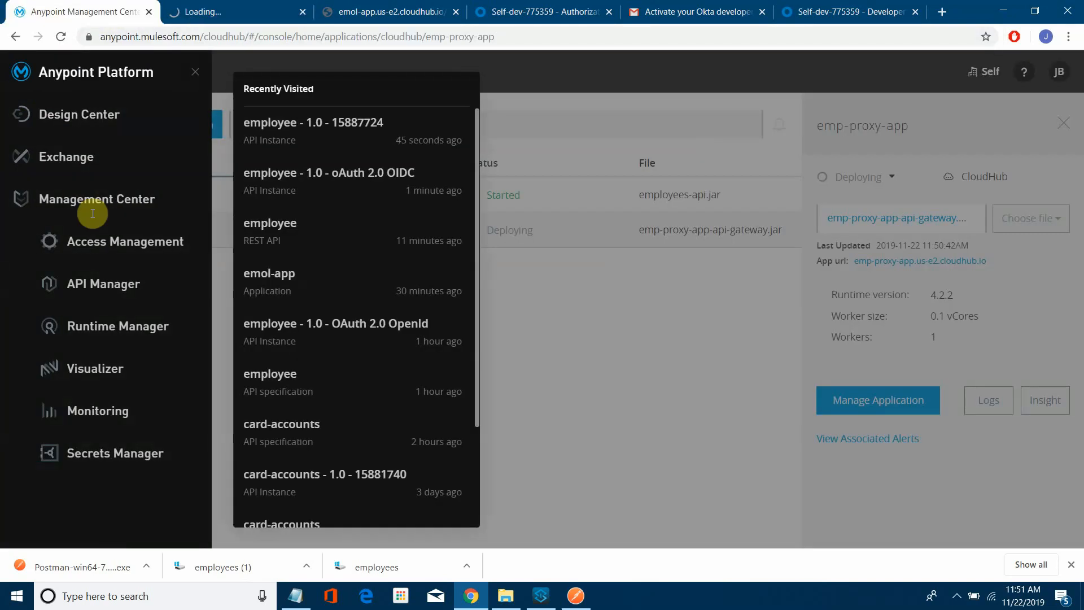
left_click(114, 294)
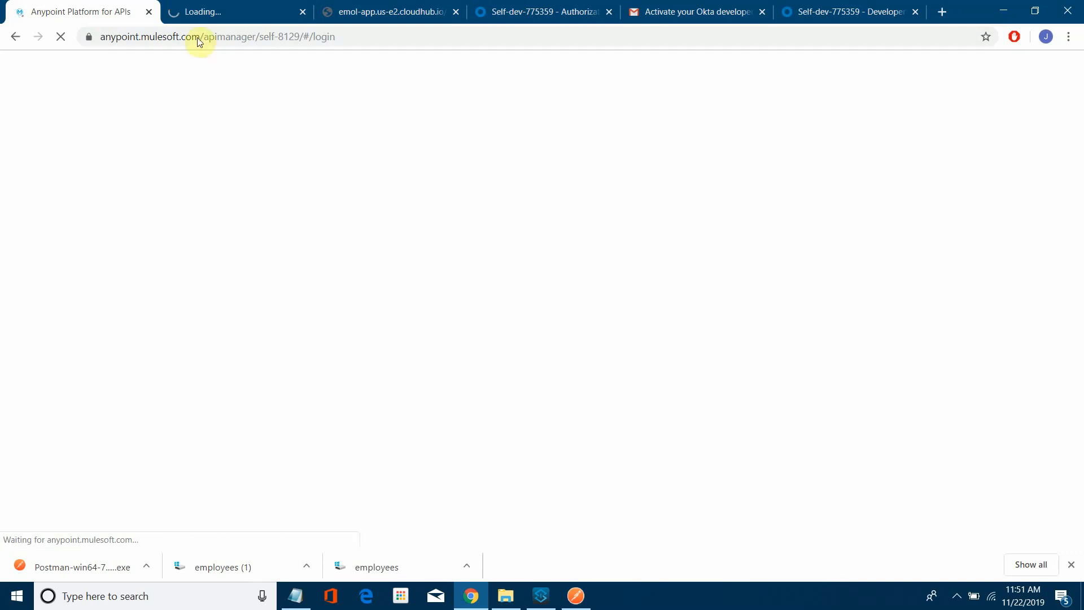
- Request emp-proxy-app's /employees endpoint again and reload API Manager's API list, checking the proxy's response and the employee API's status
left_click(197, 13)
left_click(105, 10)
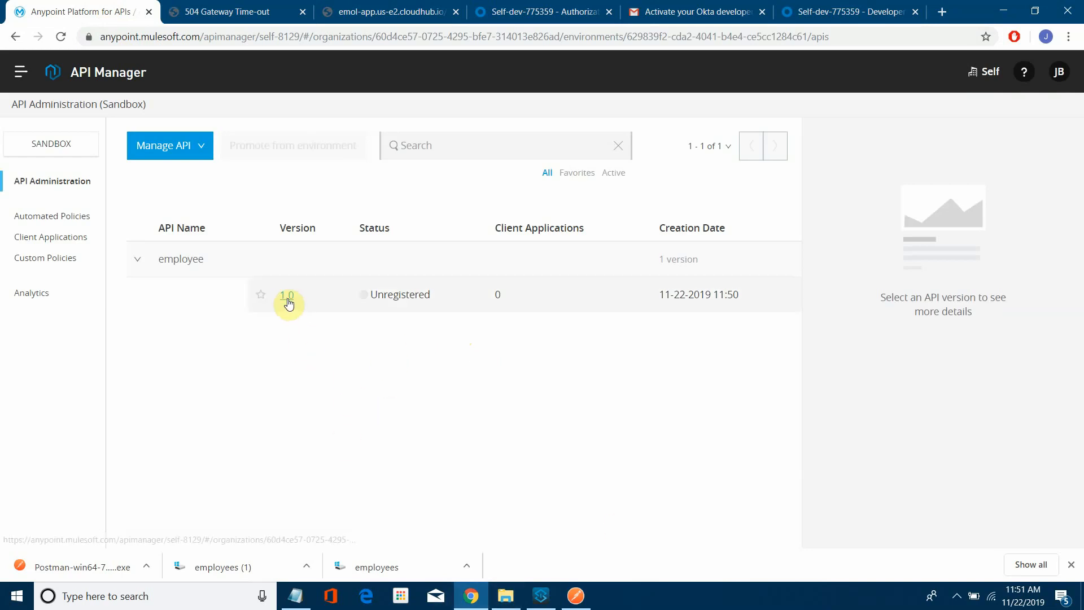
left_click(243, 11)
left_click(260, 34)
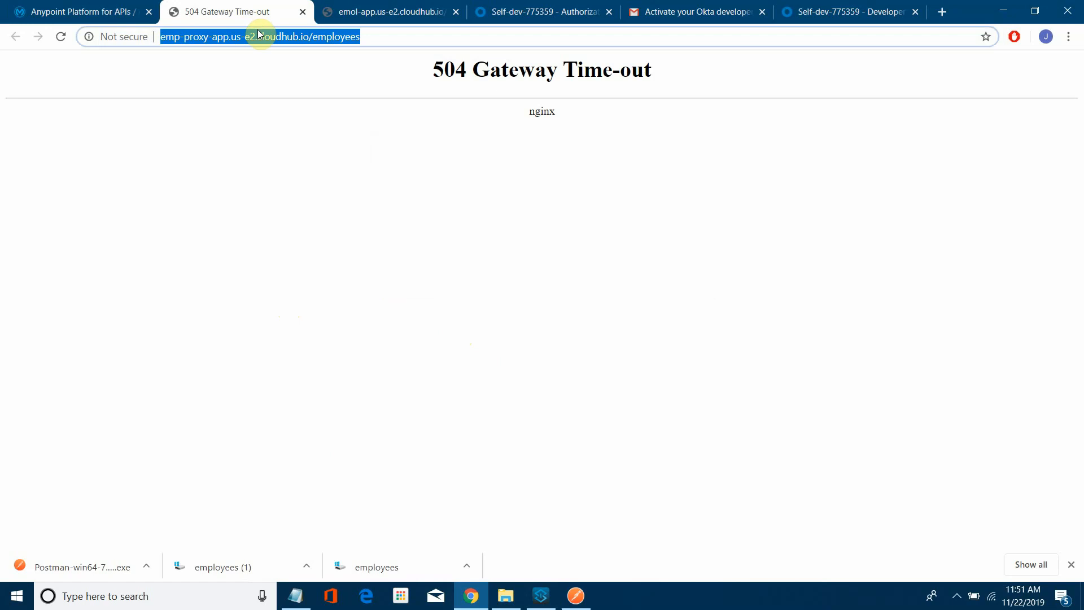
key("Return")
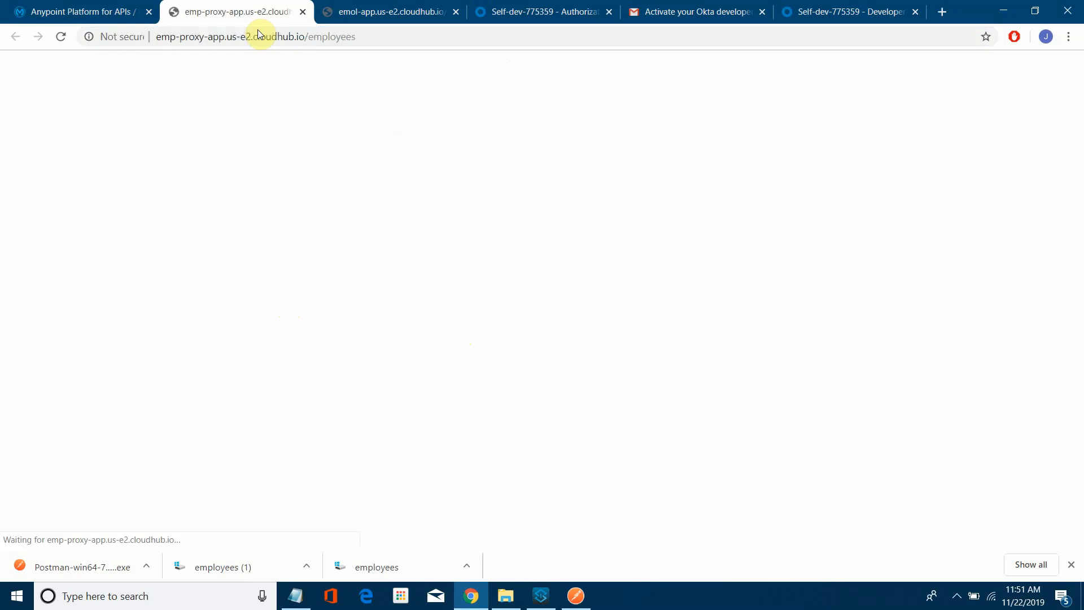
left_click(134, 7)
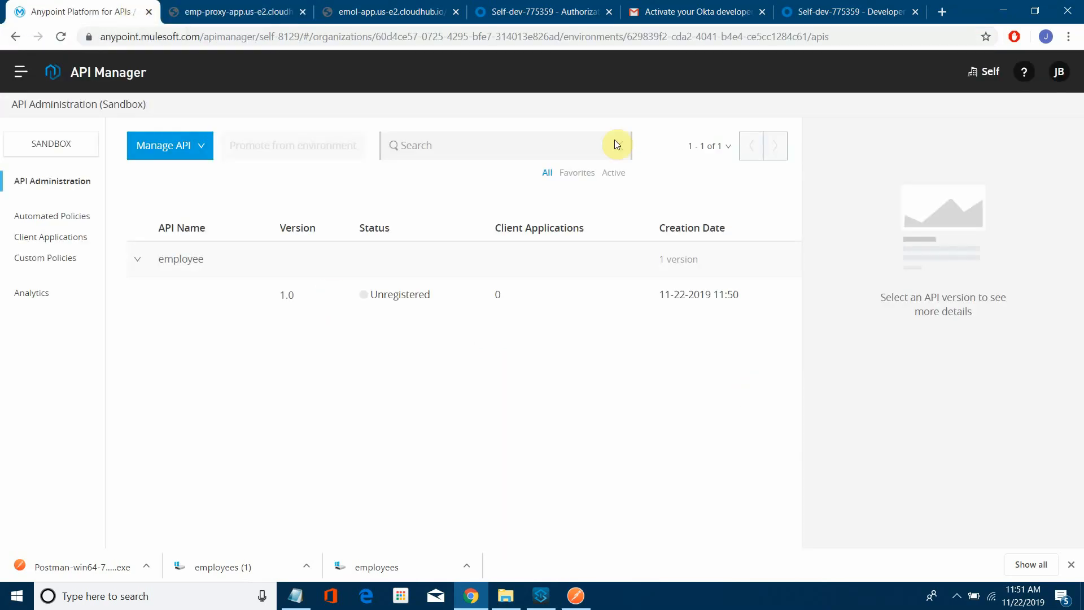
left_click(329, 37)
key("Return")
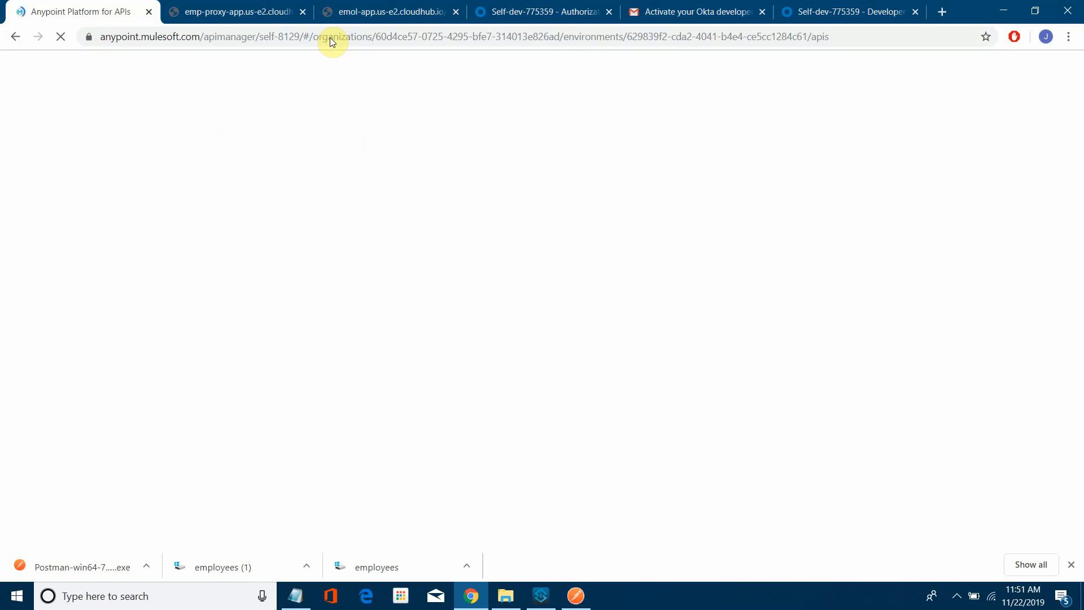
left_click(243, 5)
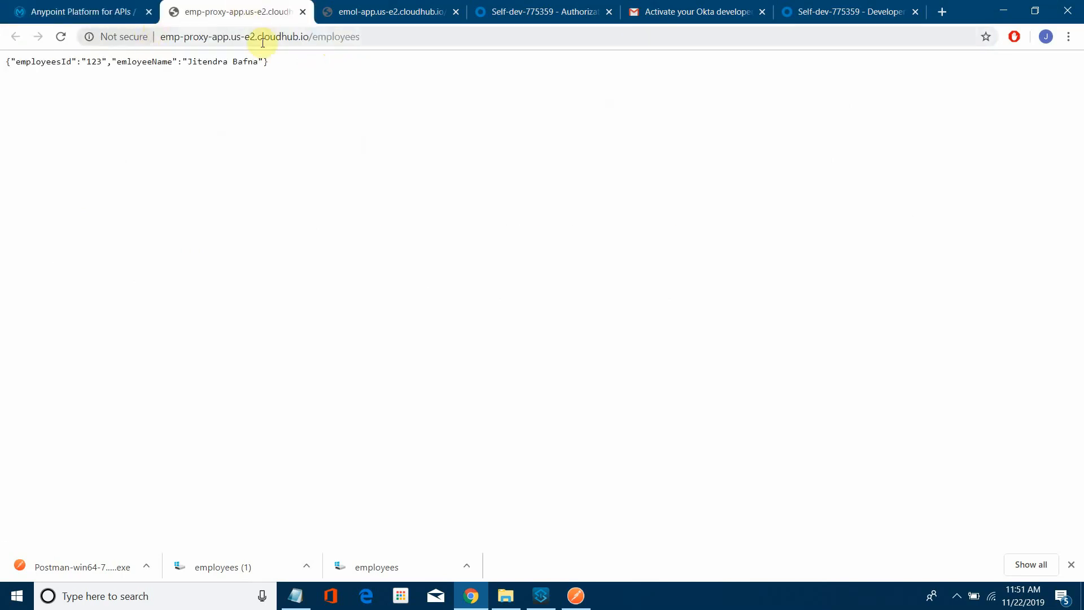
- Return to API Manager and view the details and available actions of employee version 1.0
left_click(99, 8)
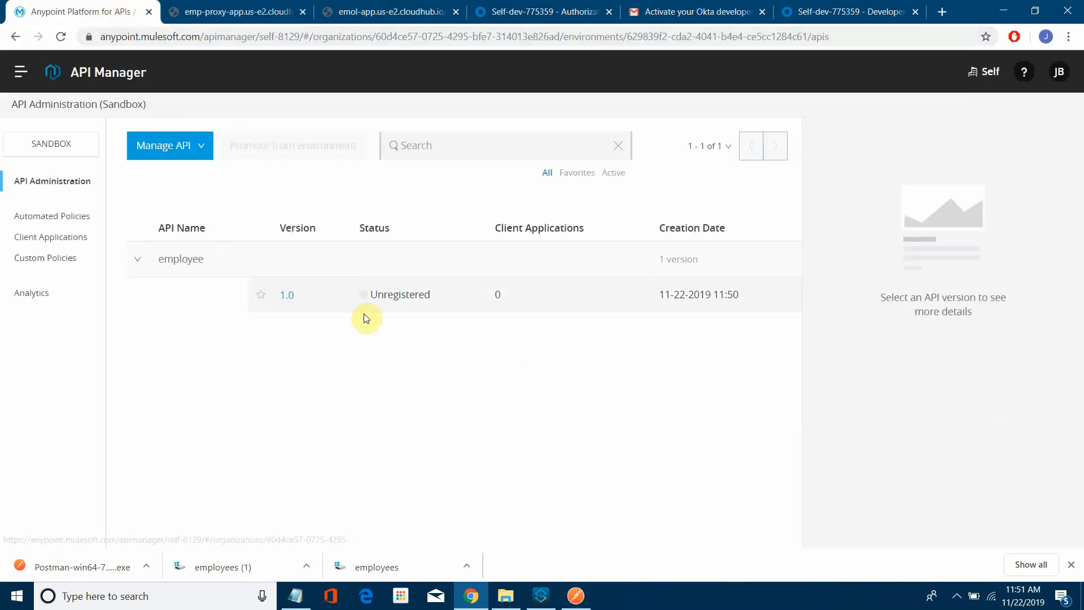
left_click(385, 304)
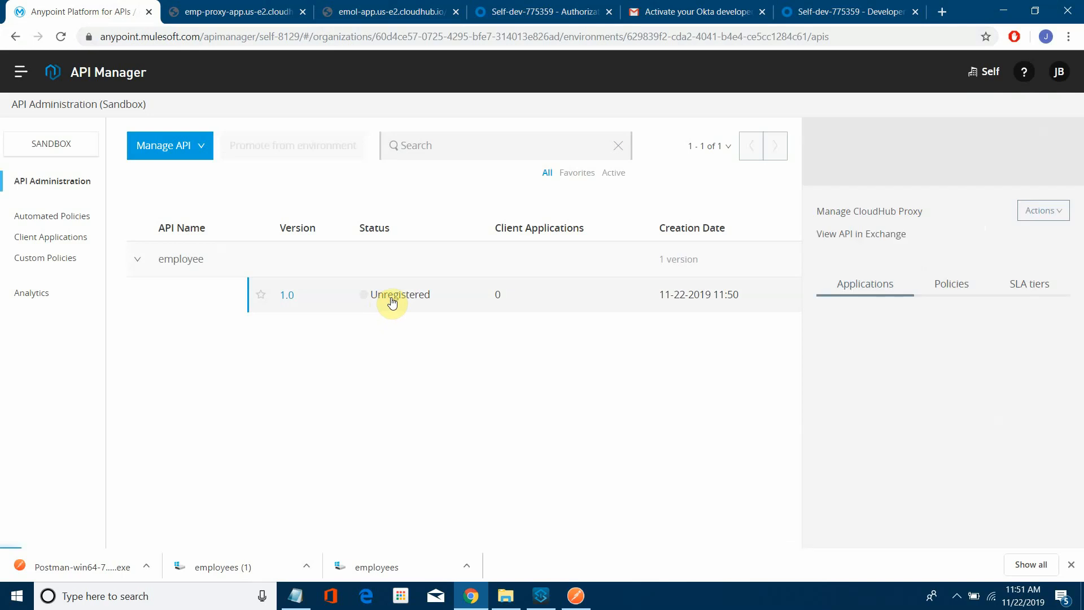
left_click(1033, 215)
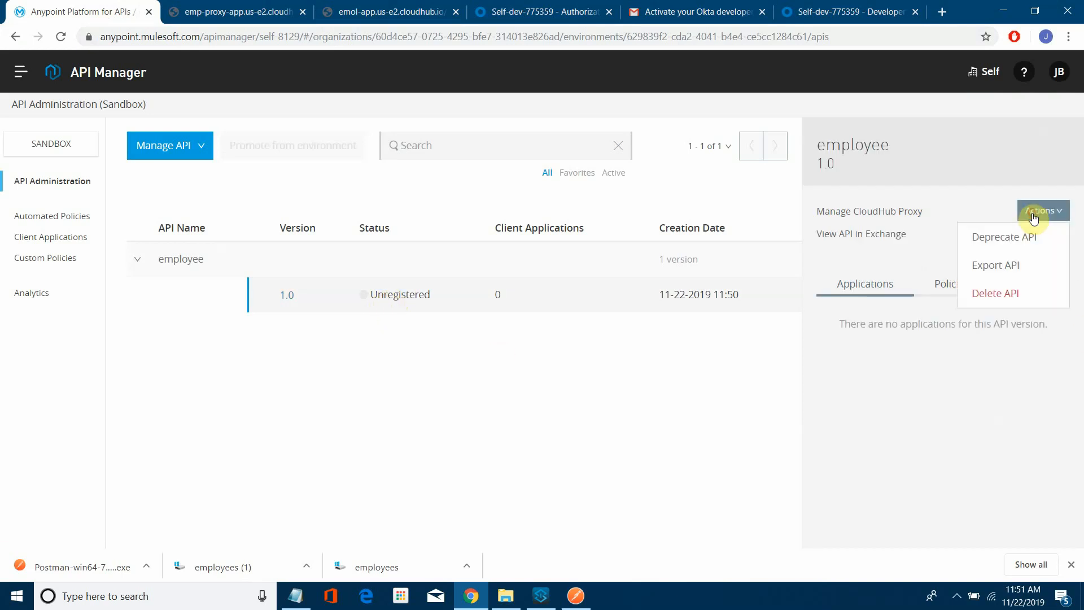
left_click(715, 376)
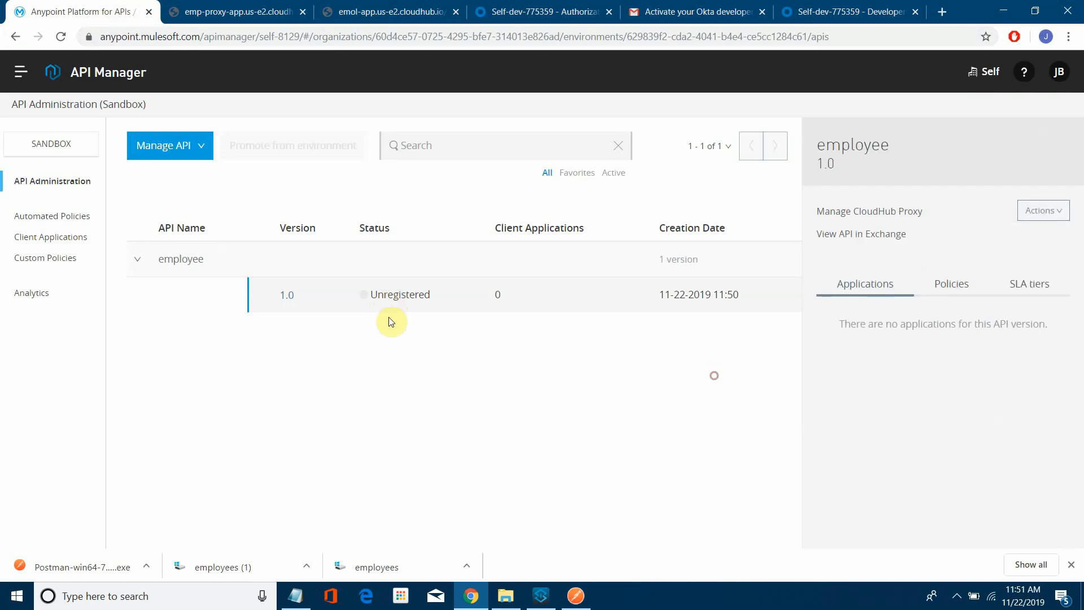
left_click(283, 298)
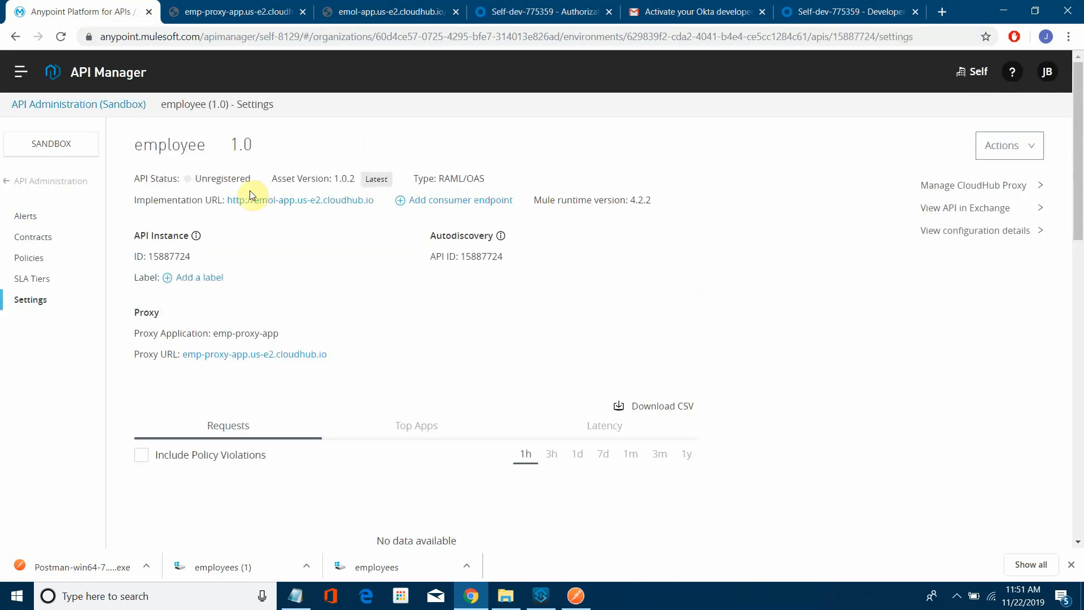
left_click_drag(335, 355, 187, 357)
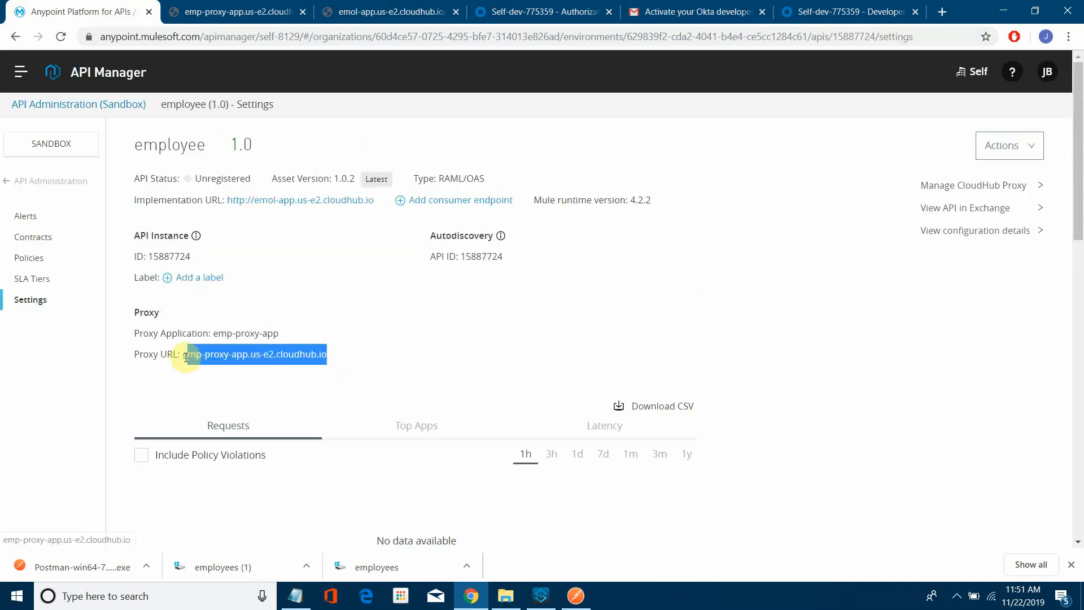
left_click(440, 201)
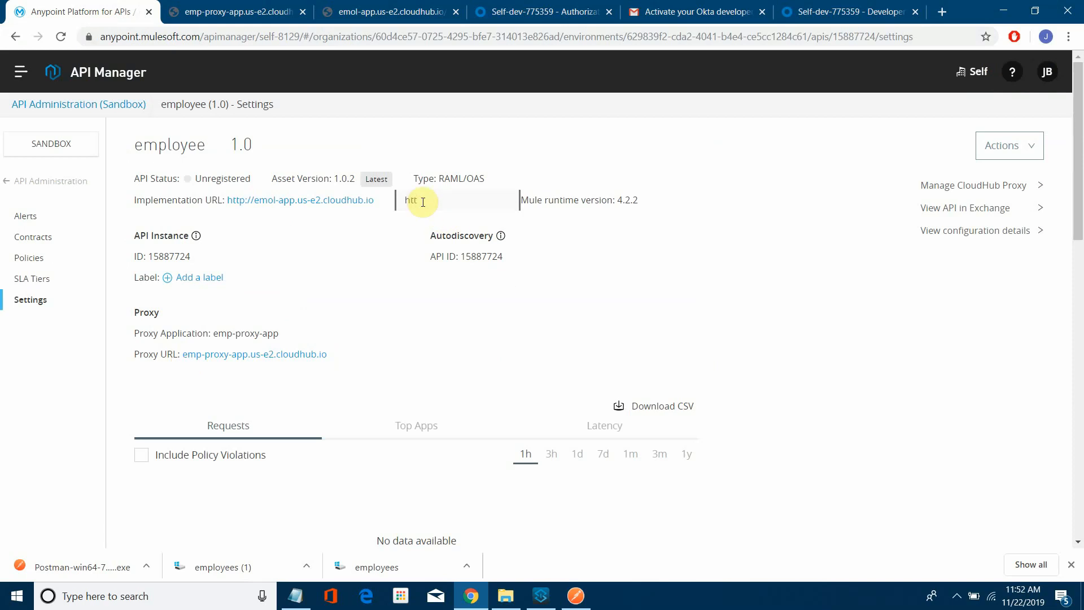
type("htt:/")
key("ctrl+v")
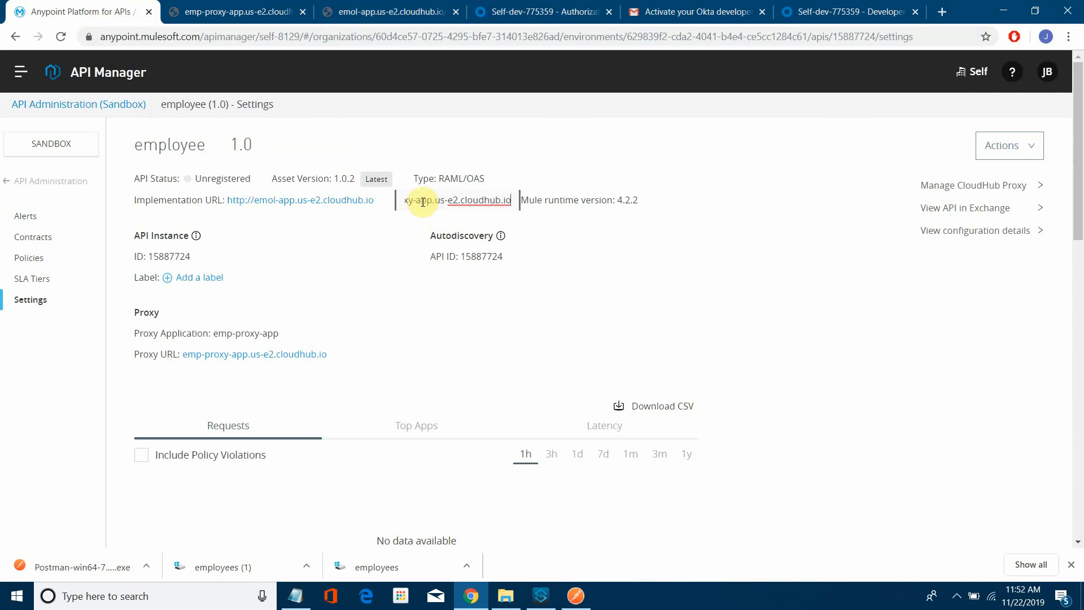
key("Home")
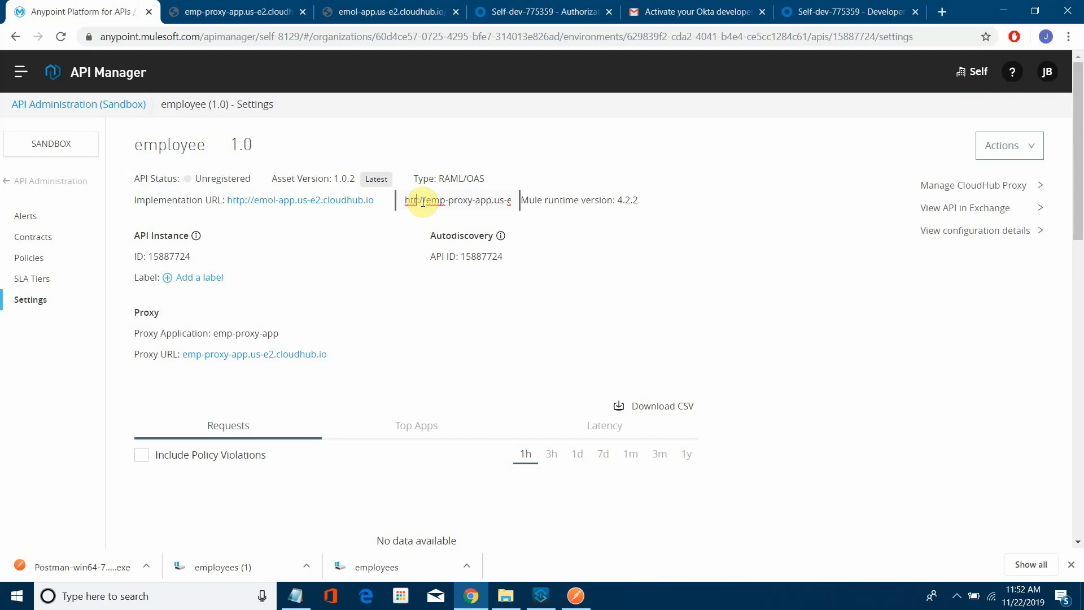
left_click(765, 368)
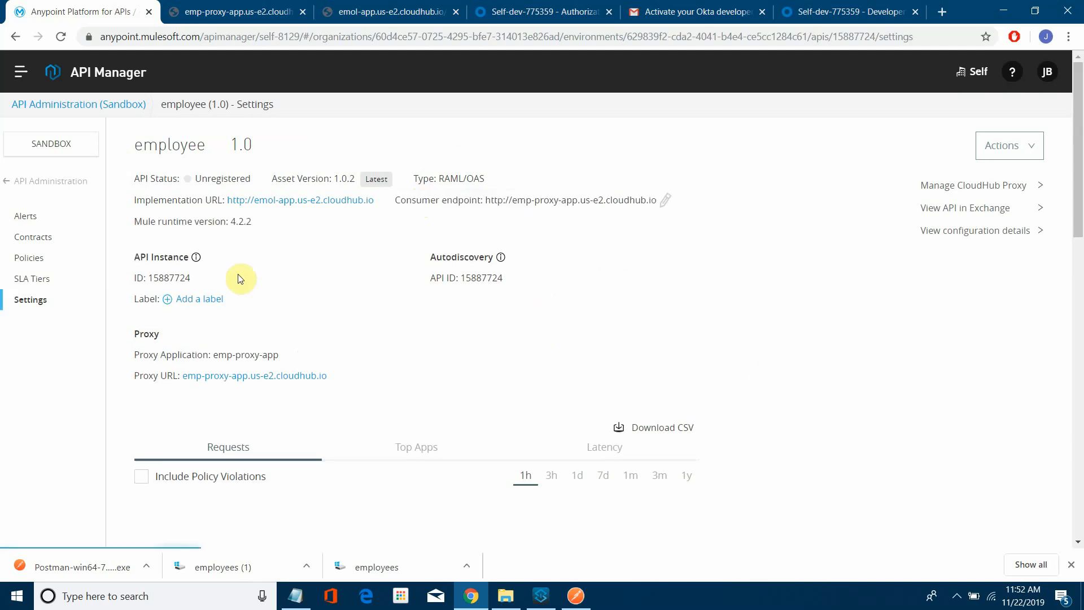
- Label the employee API instance "oAuth 2.0 OIDC" and look over its API configuration
left_click(181, 300)
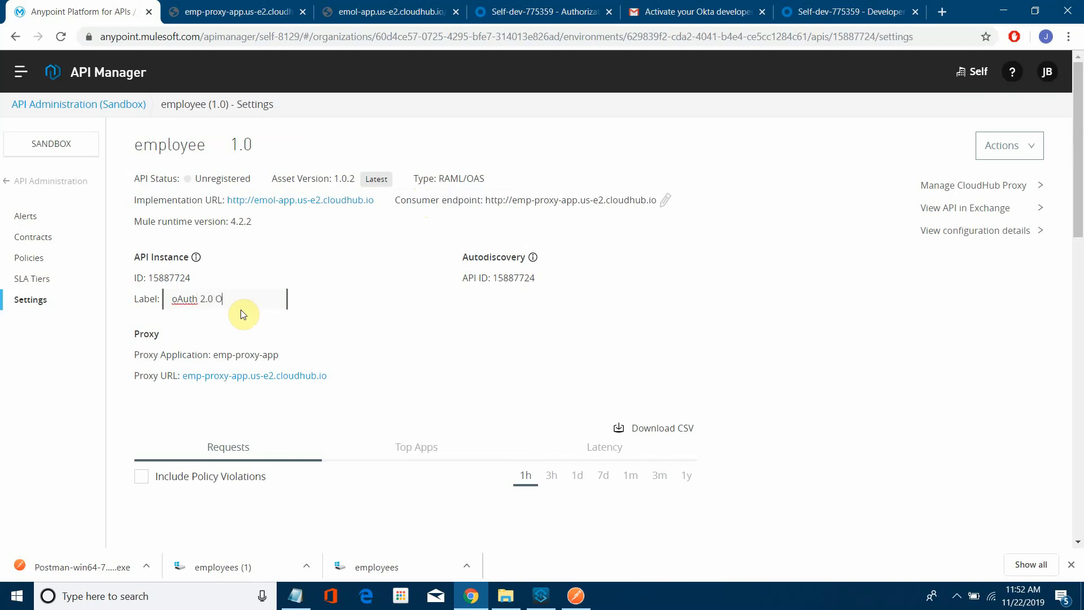
left_click(480, 372)
scroll(551, 373, "down", 6)
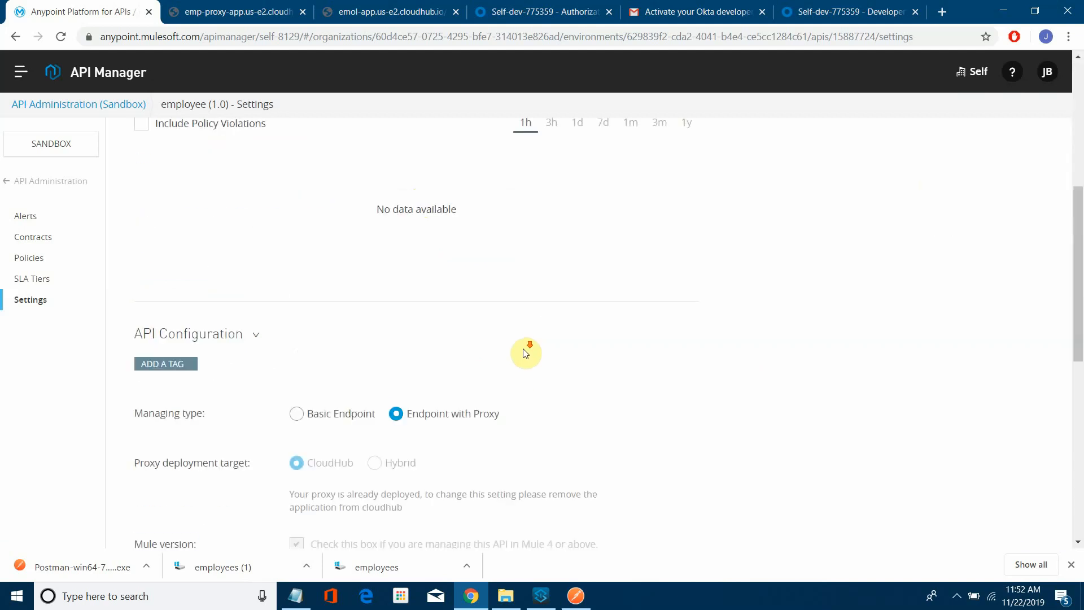
scroll(525, 354, "up", 6)
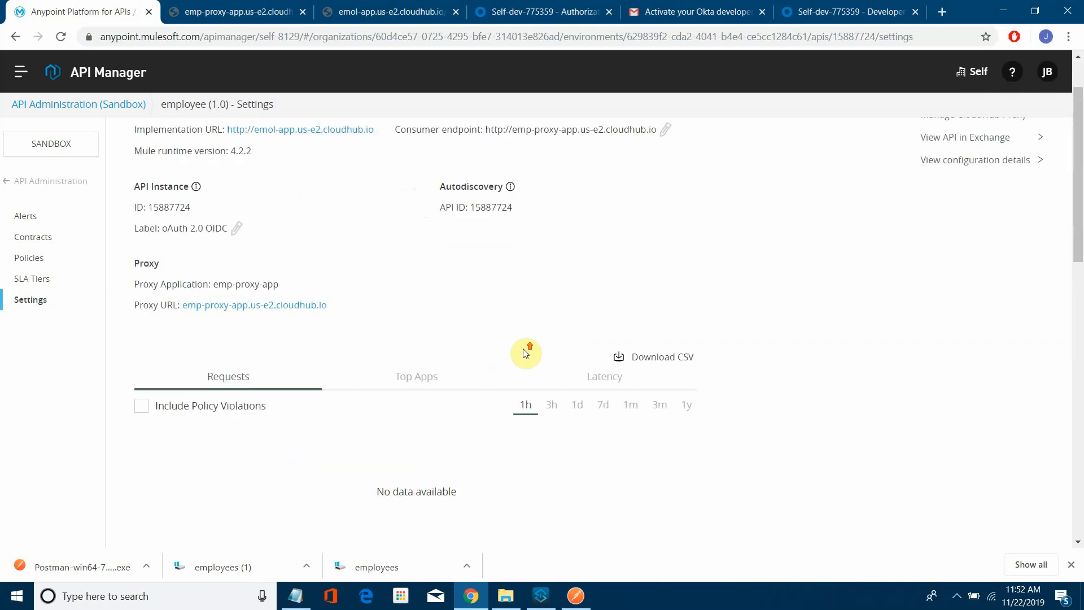
- Check the employee API's status in the API Administration list and request the proxy's /employees endpoint once more
left_click(41, 179)
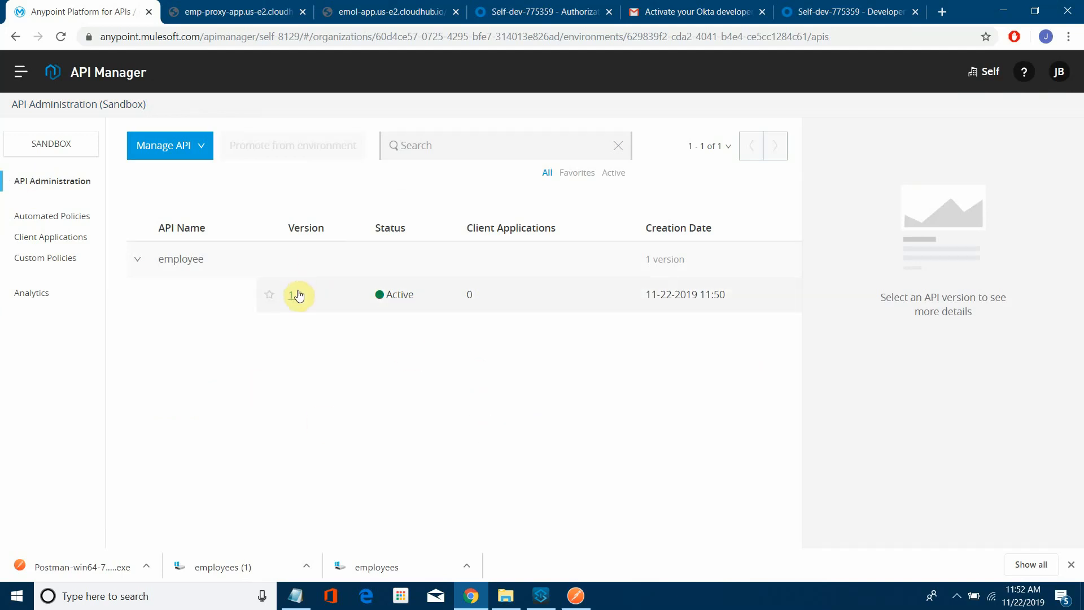
left_click(243, 11)
left_click(247, 36)
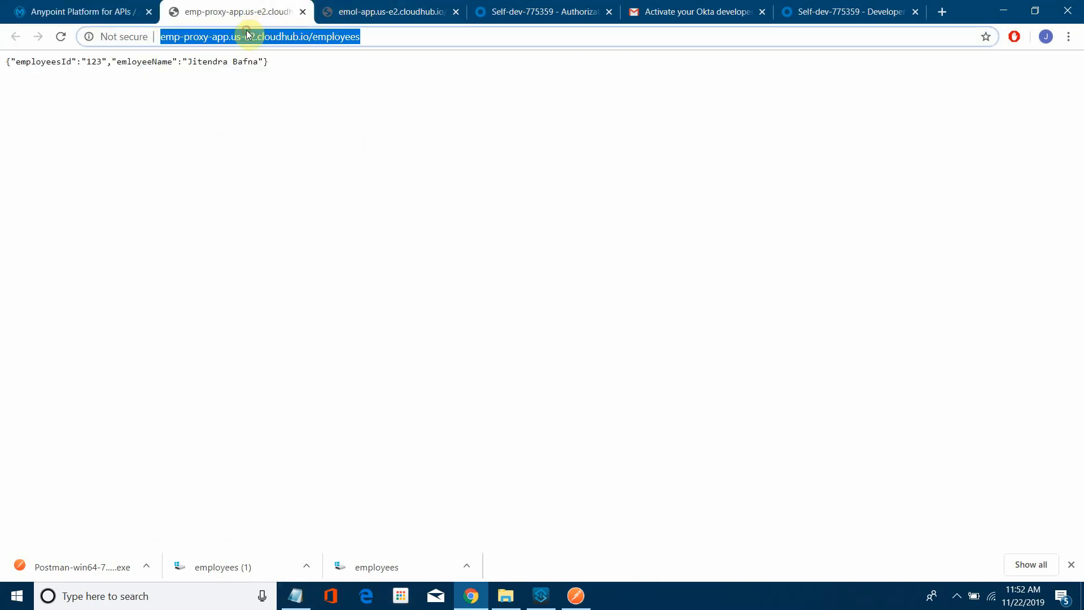
key("Return")
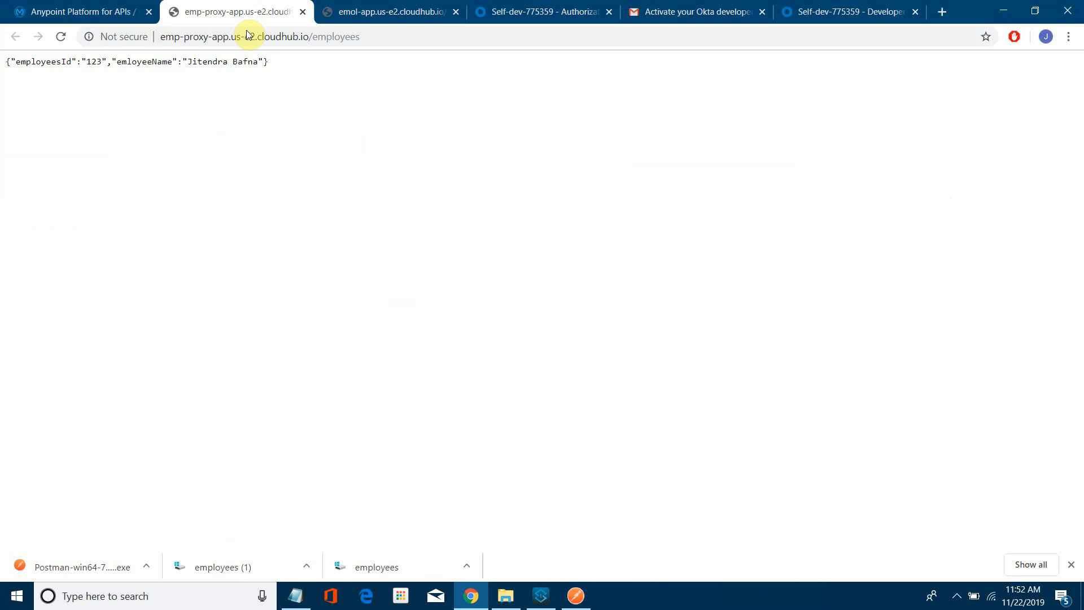
- Switch from API Manager to Exchange and open the employee REST API from the Self organization's assets
left_click(20, 11)
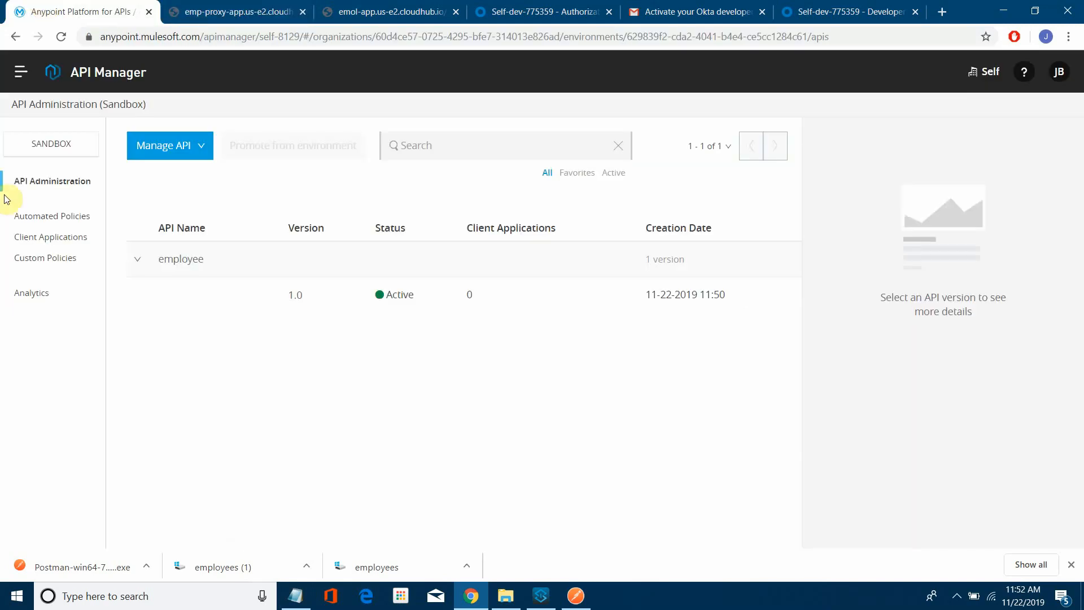
left_click(24, 72)
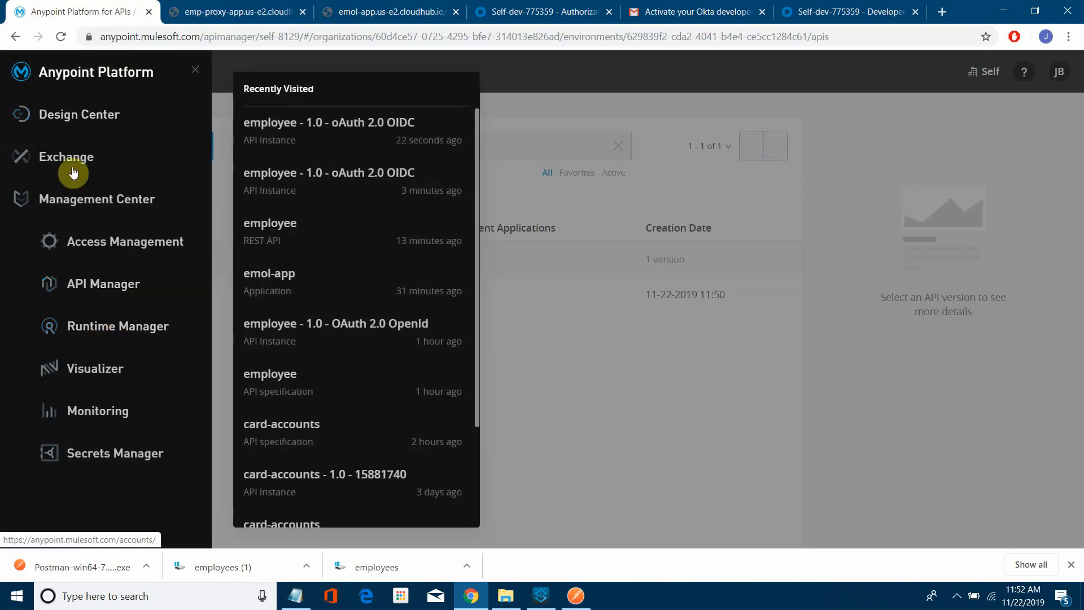
left_click(68, 160)
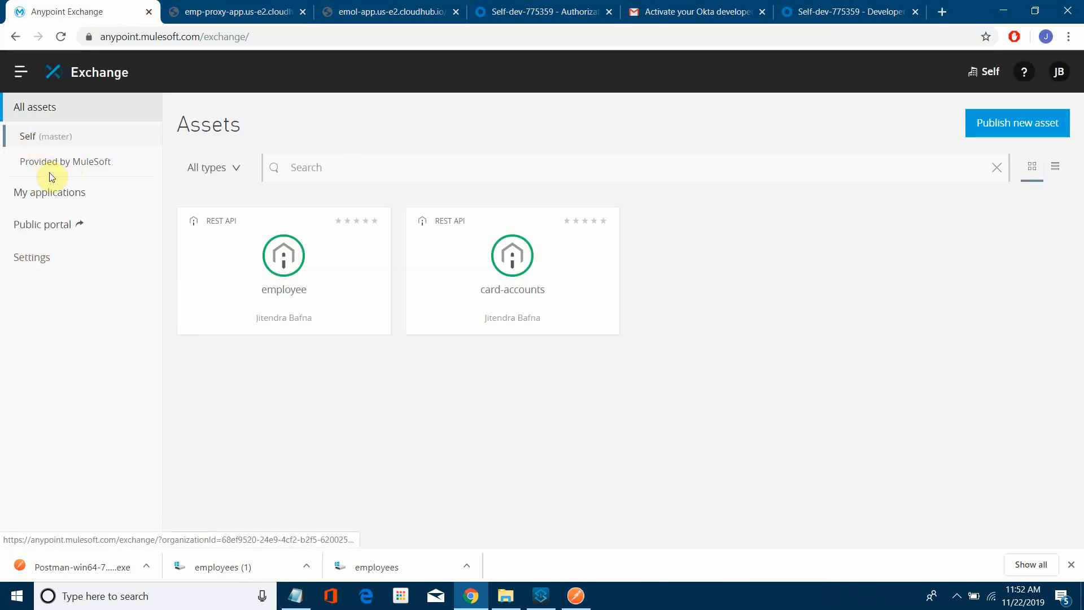
left_click(50, 202)
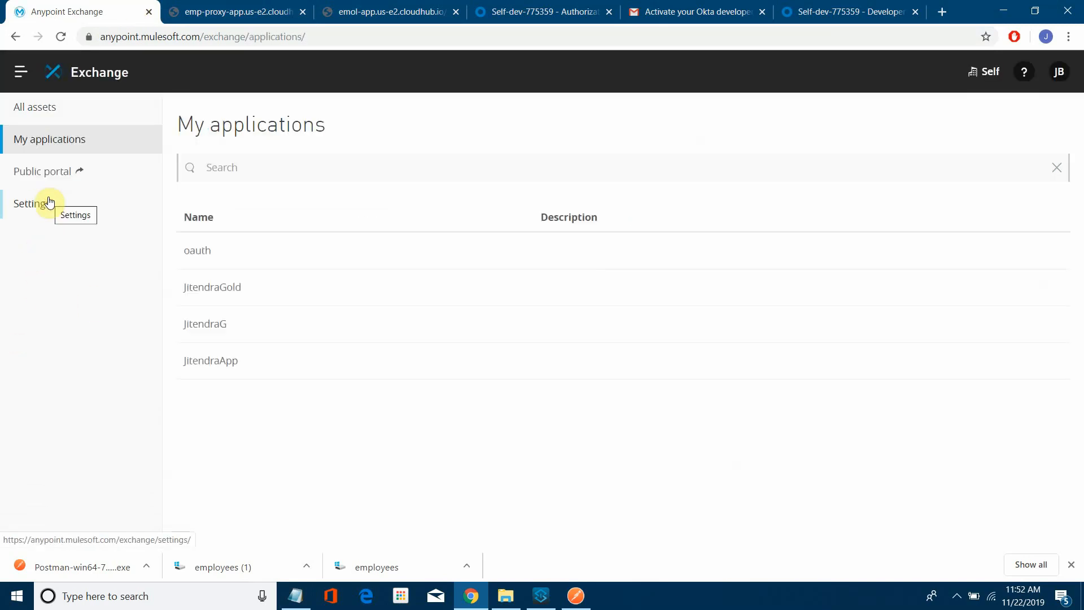
left_click(26, 112)
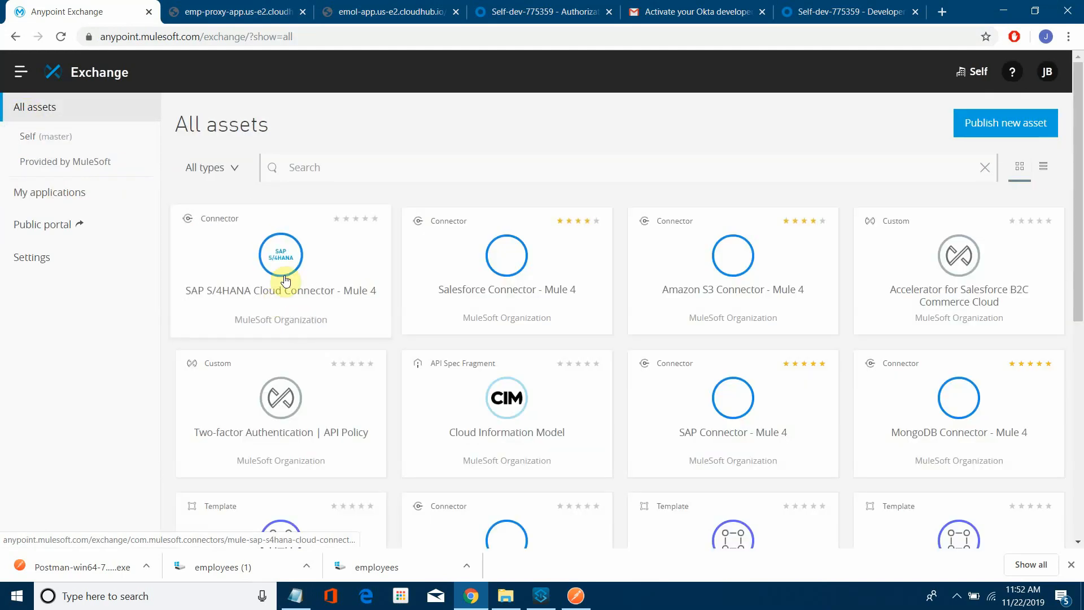
left_click(40, 139)
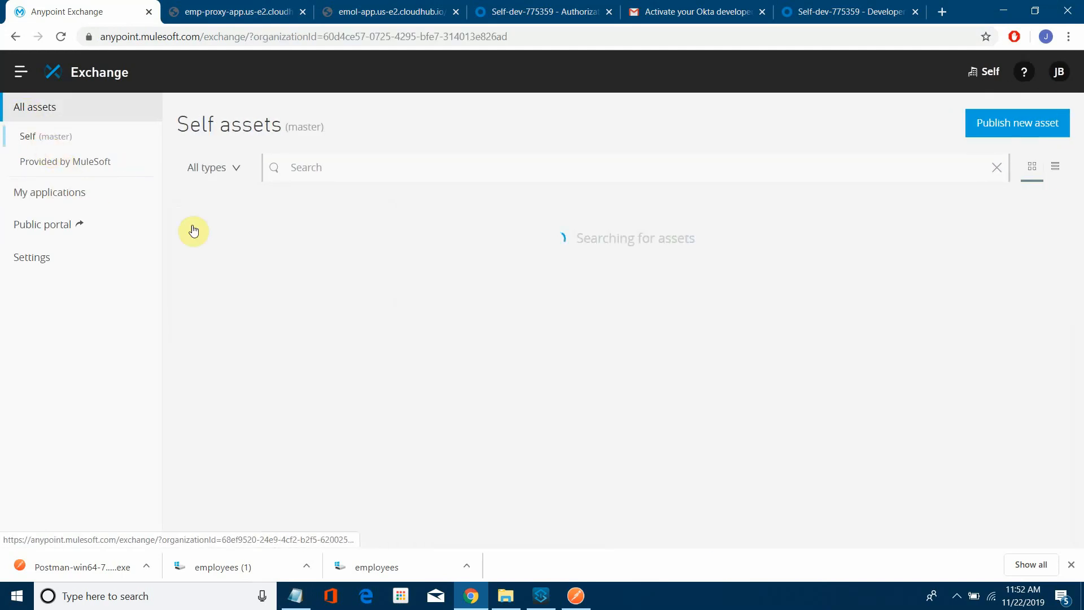
left_click(242, 264)
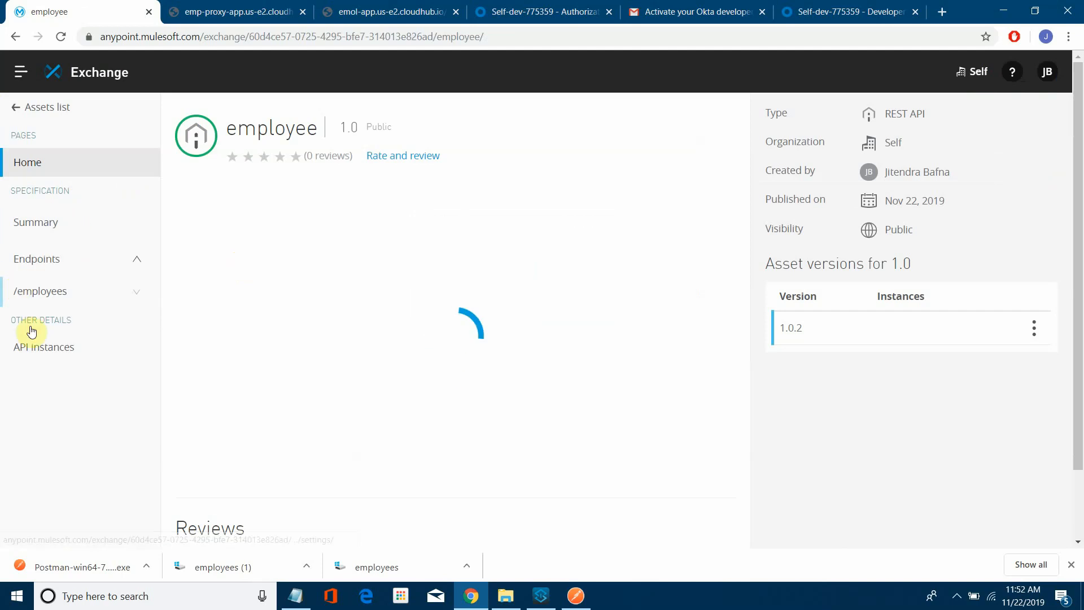
- In the employee asset's API instances, change the oAuth 2.0 OIDC instance's visibility to Public
left_click(36, 350)
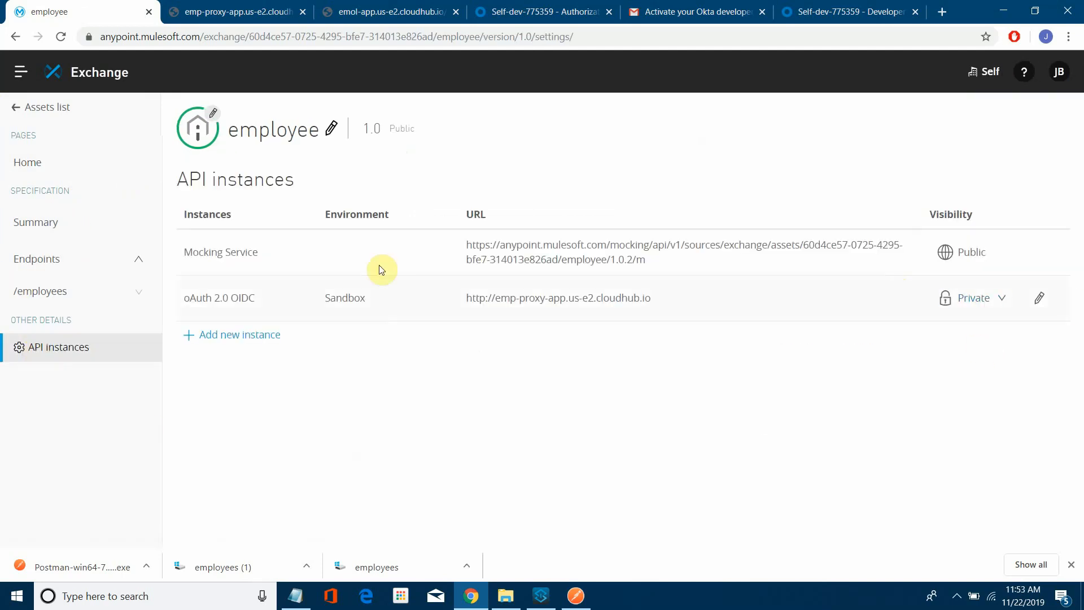
left_click(974, 298)
left_click(972, 331)
- Open the organization's public developer portal from Exchange and display the employee API's GET method for /employees
left_click(20, 107)
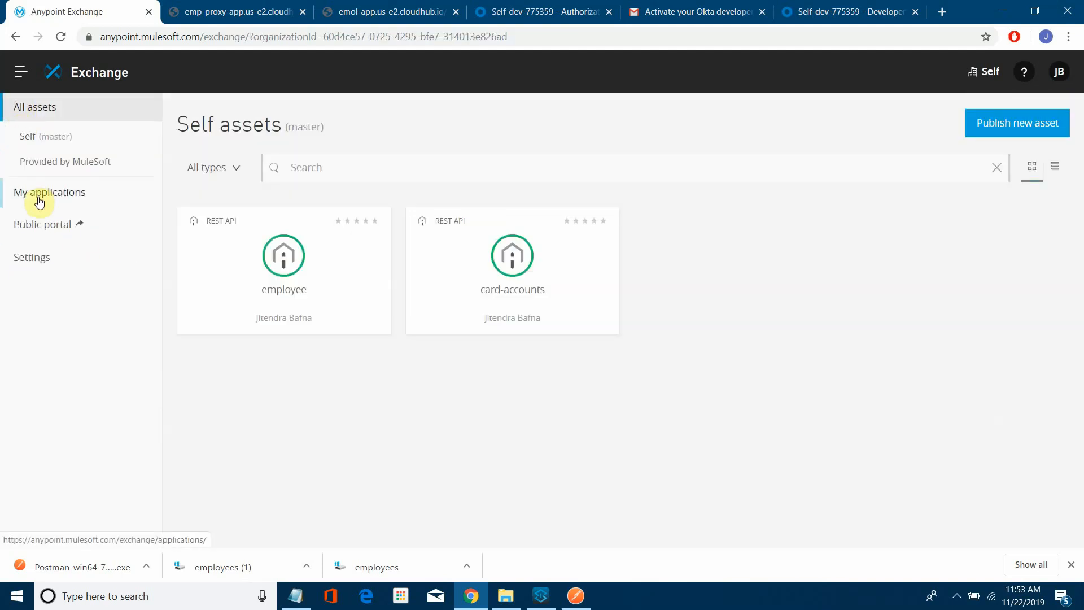
left_click(40, 225)
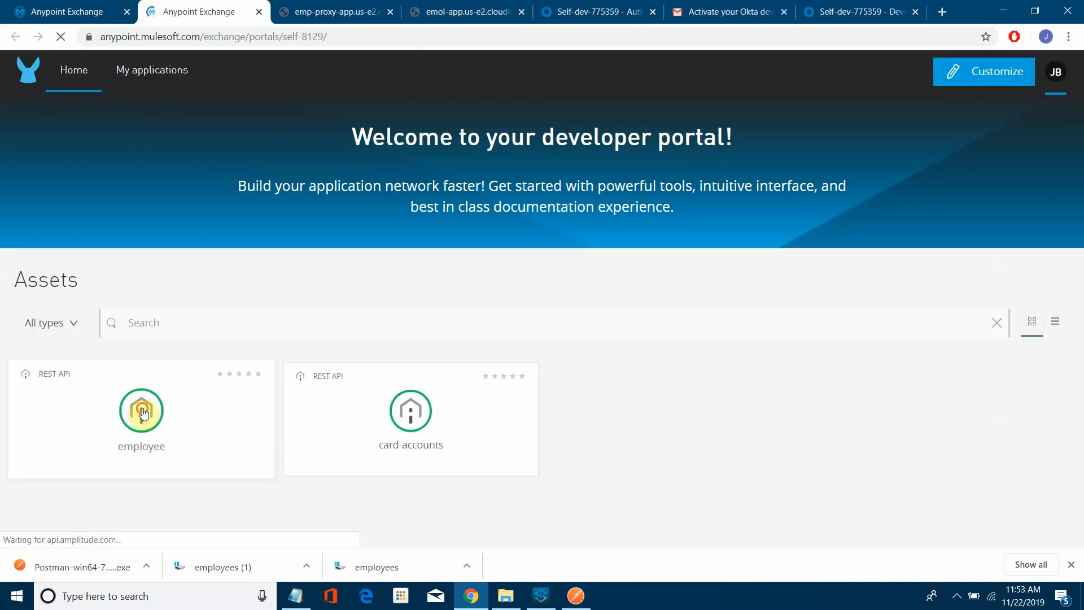
left_click(142, 412)
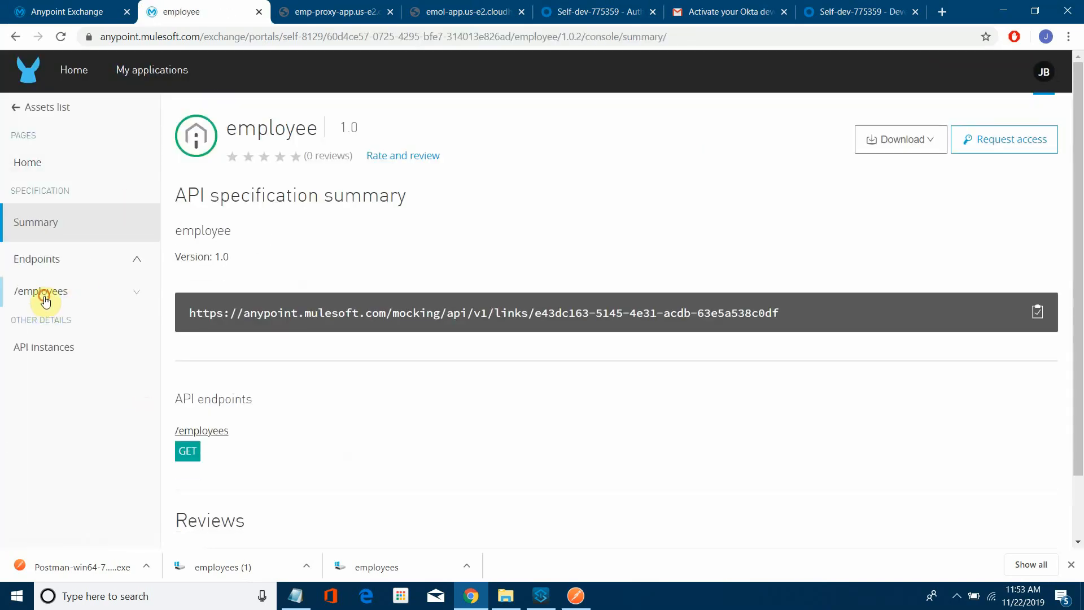
left_click(40, 293)
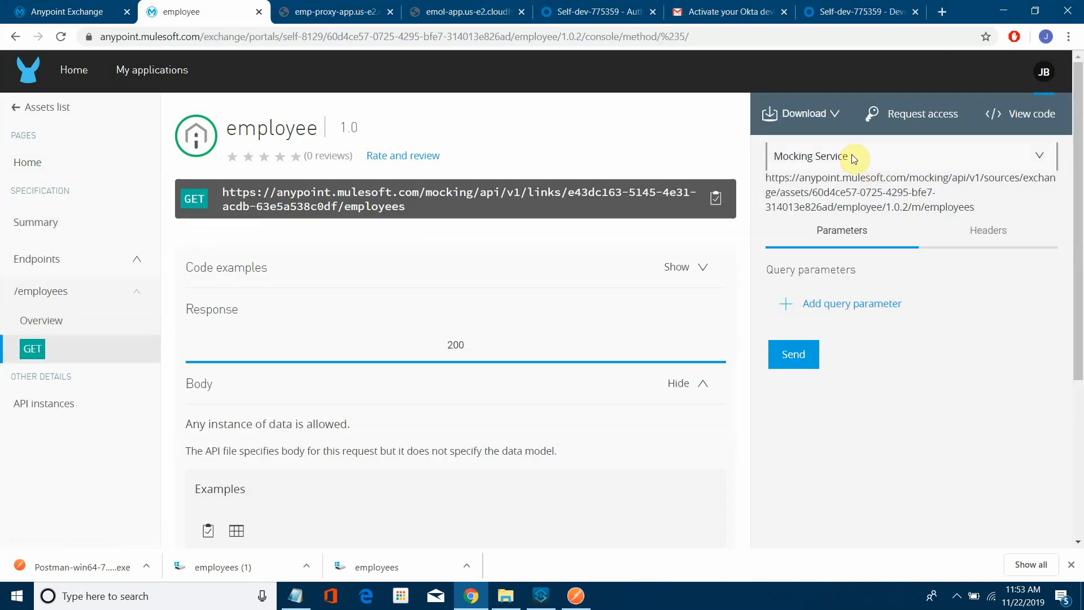
- Send a GET /employees request against the Sandbox - oAuth 2.0 OIDC instance and review the response
left_click(853, 157)
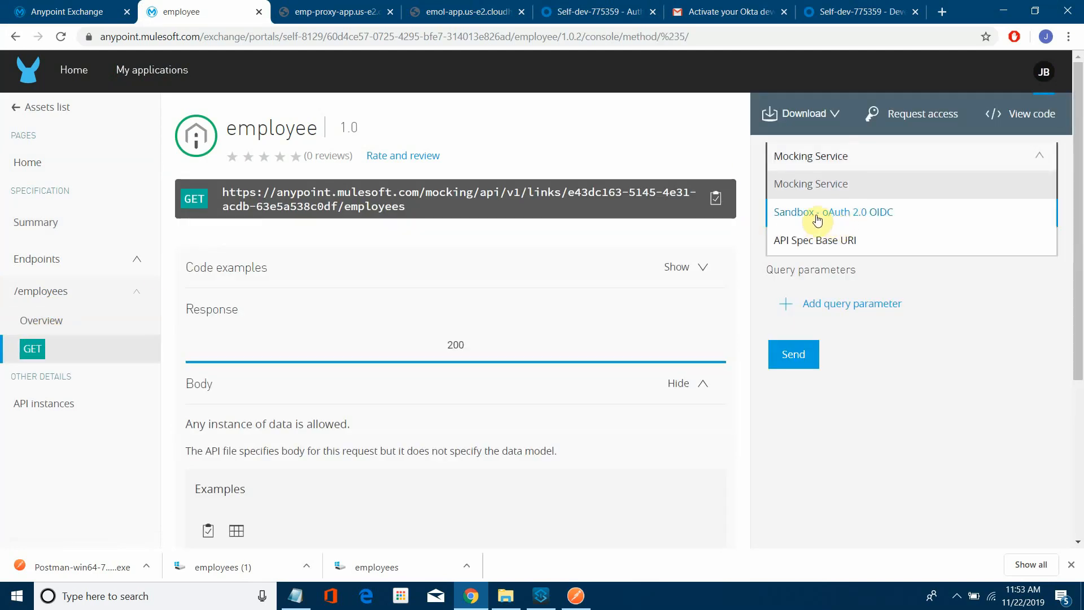
left_click(856, 218)
left_click(792, 355)
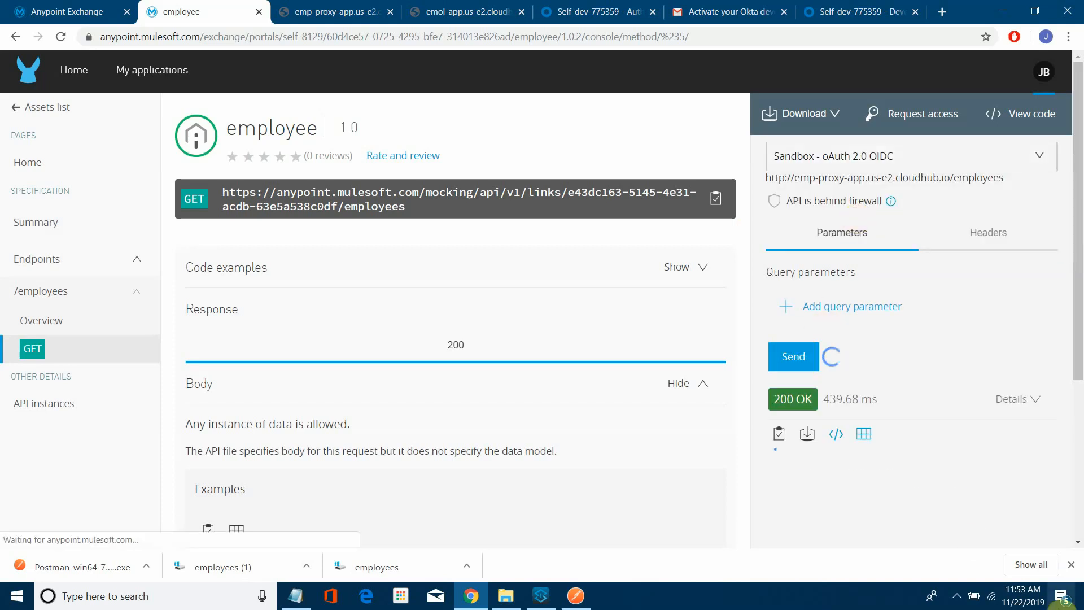
scroll(994, 514, "down", 5)
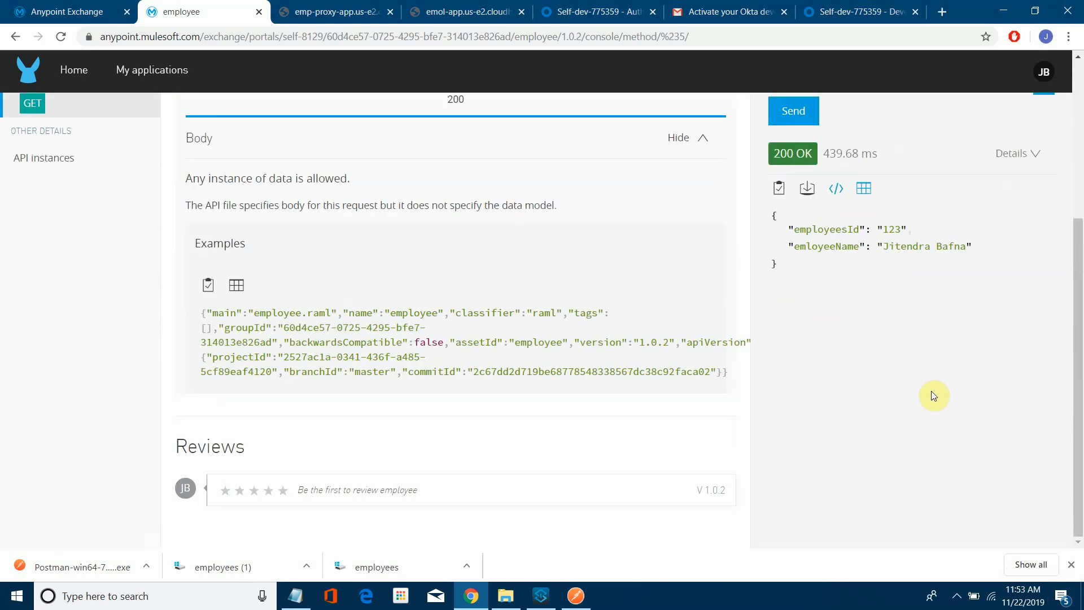
scroll(933, 395, "up", 5)
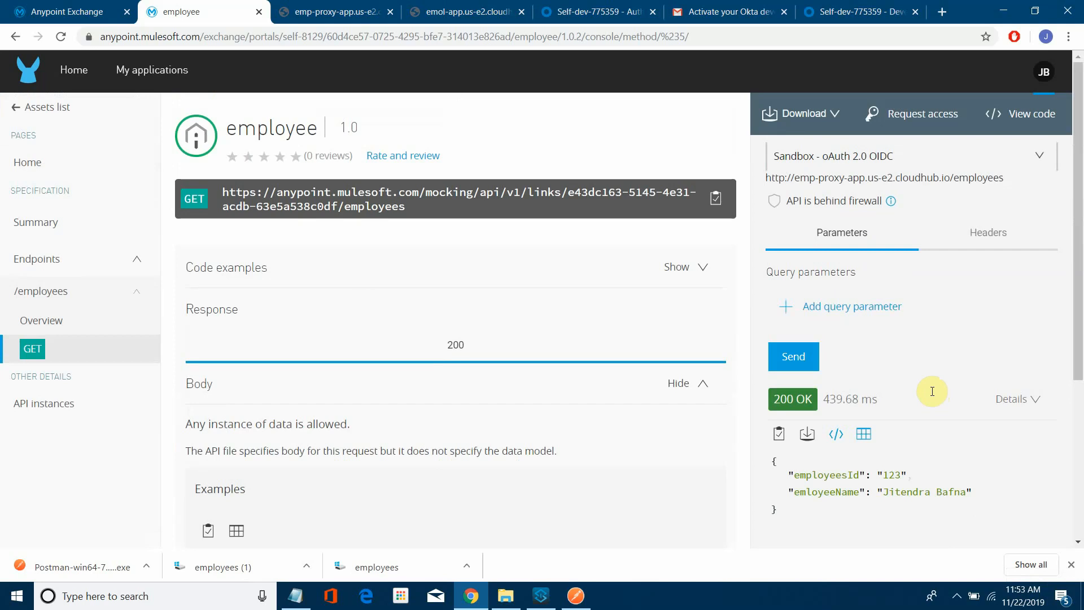
- Return to the Exchange assets page and switch to Access Management in Anypoint Platform
left_click(66, 11)
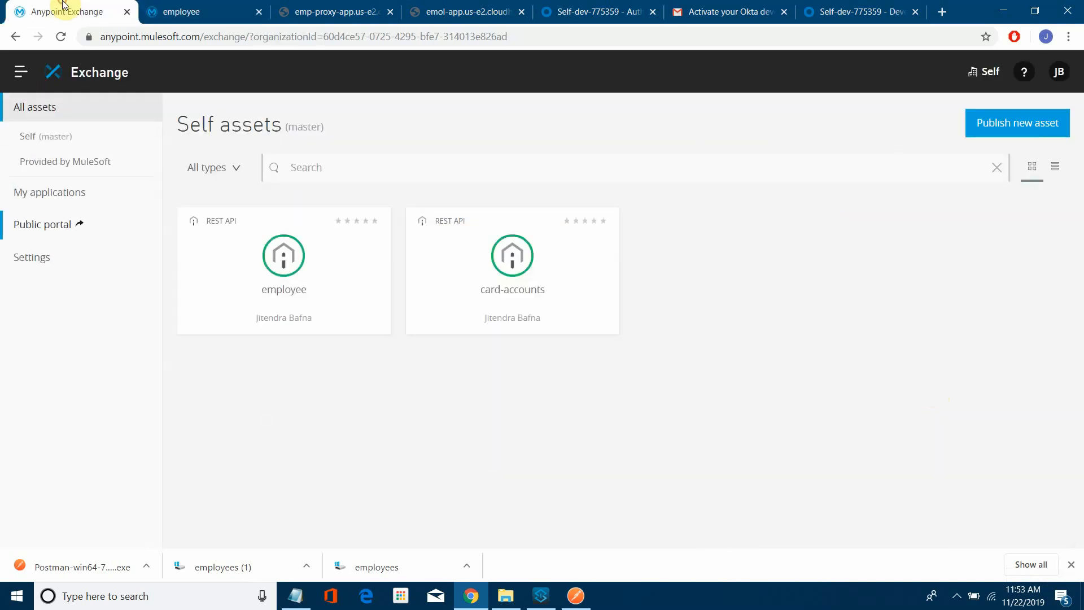
left_click(9, 76)
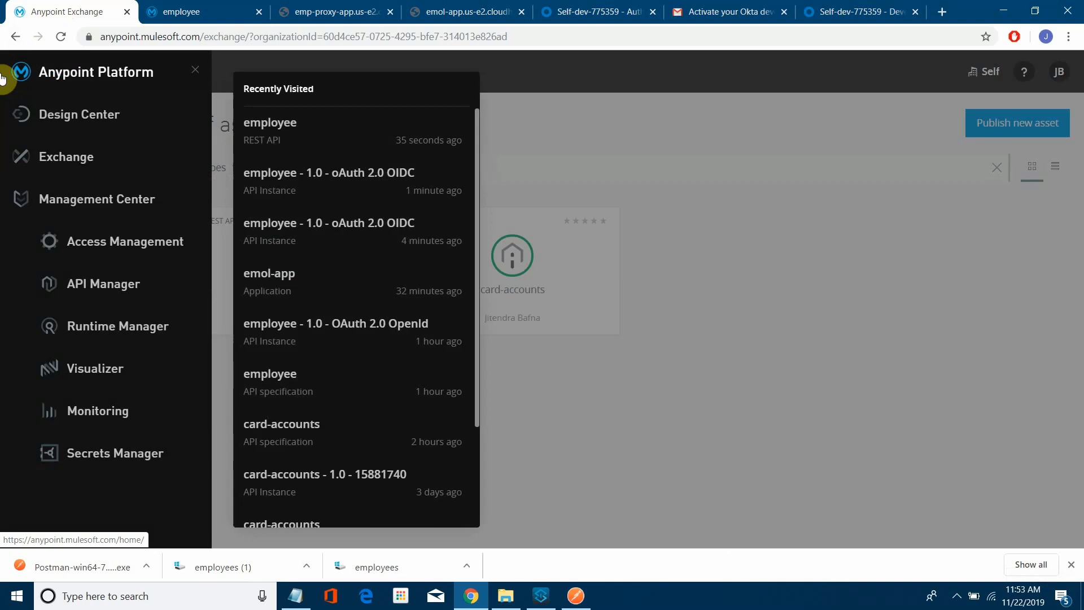
left_click(109, 243)
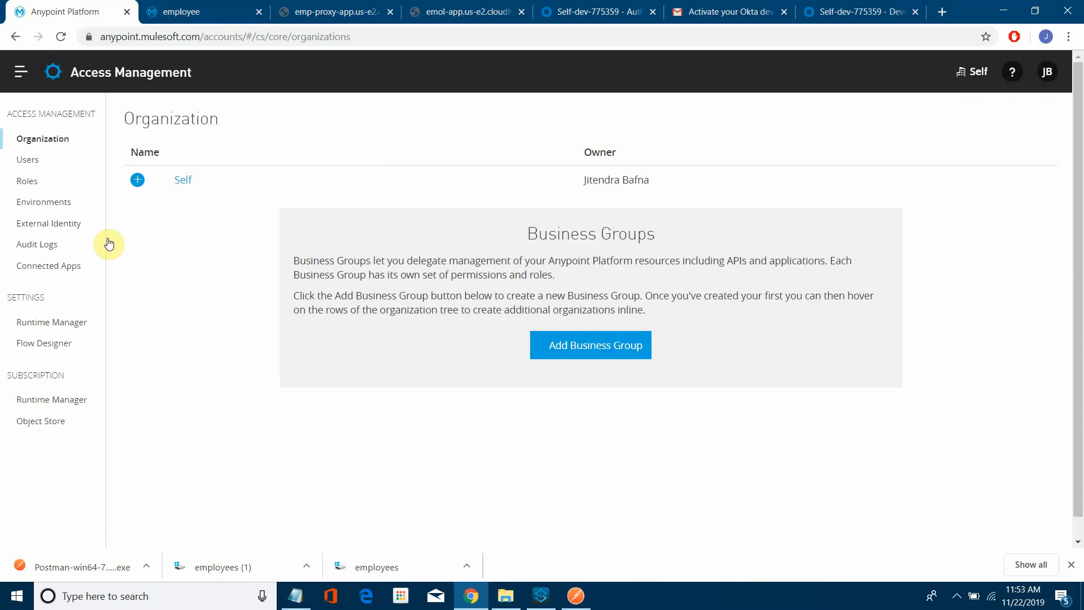
- In Okta, open the default authorization server's settings and display its Metadata URI document
left_click(629, 7)
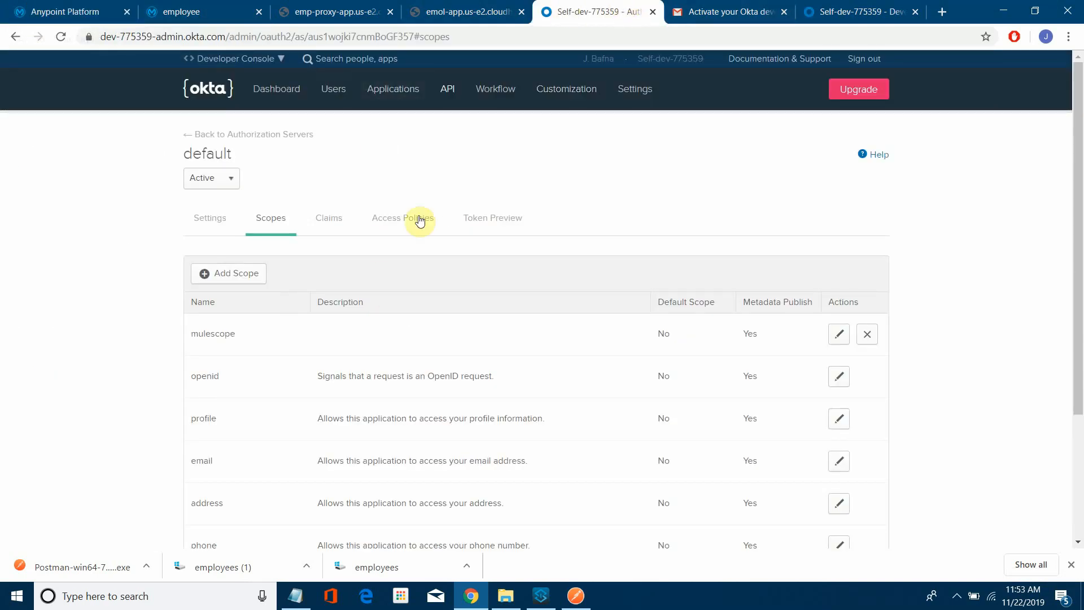
left_click(252, 142)
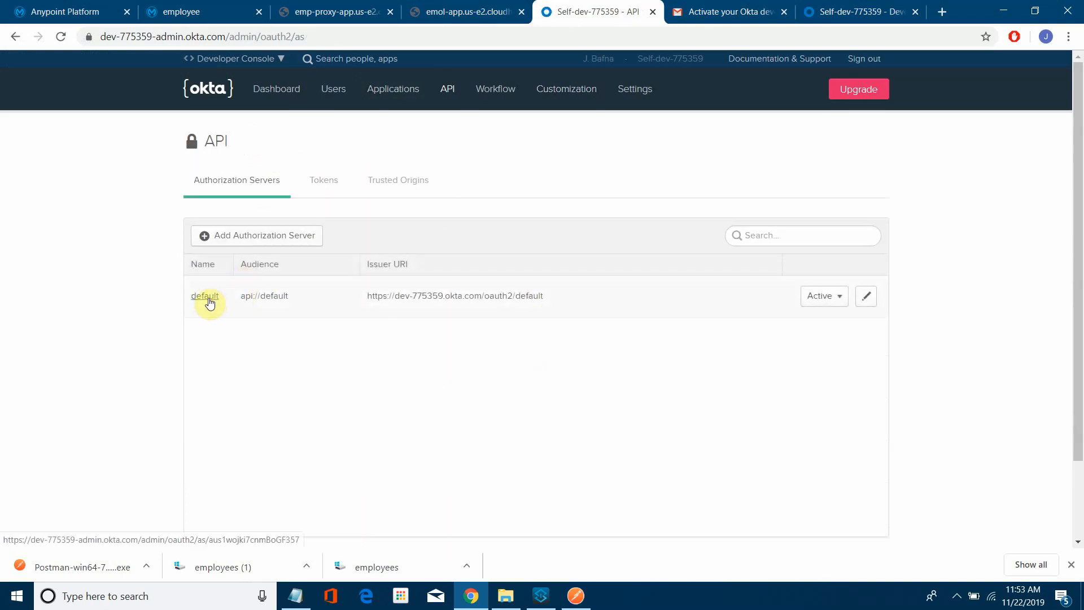
left_click(209, 303)
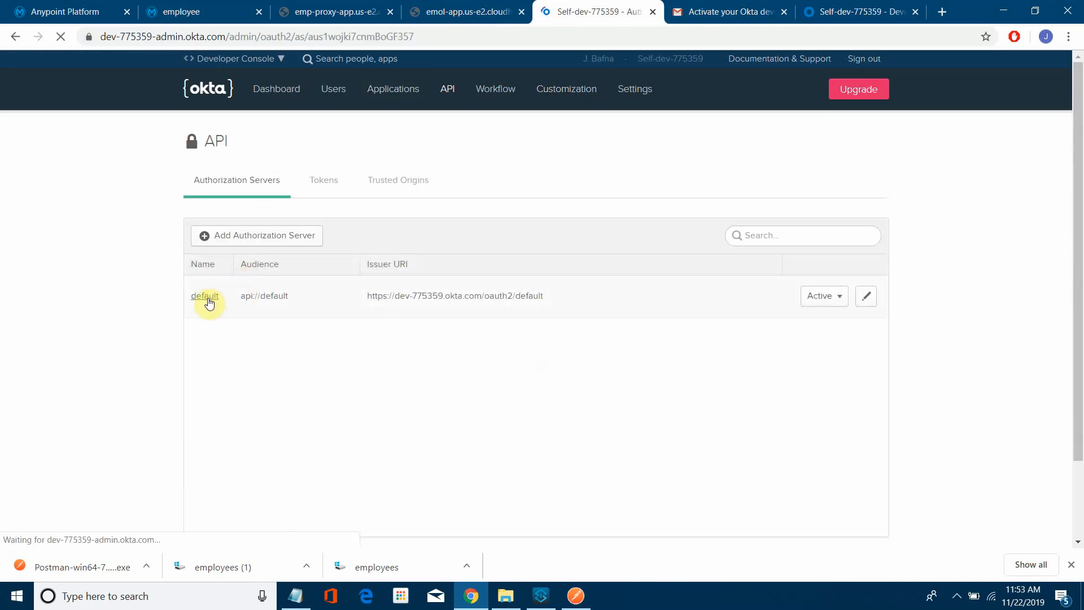
scroll(441, 372, "down", 2)
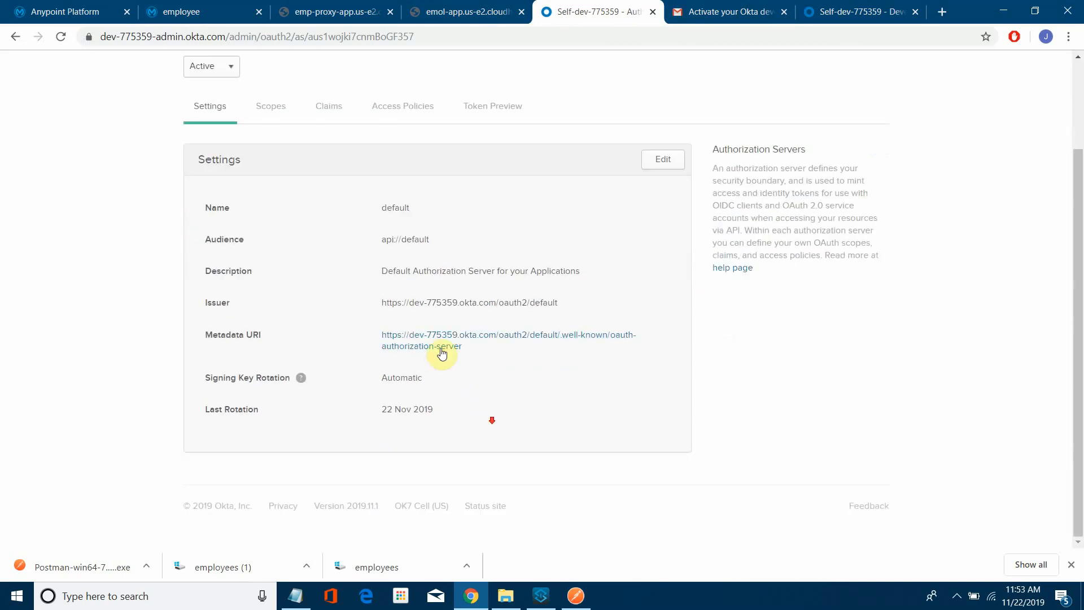
left_click(429, 347)
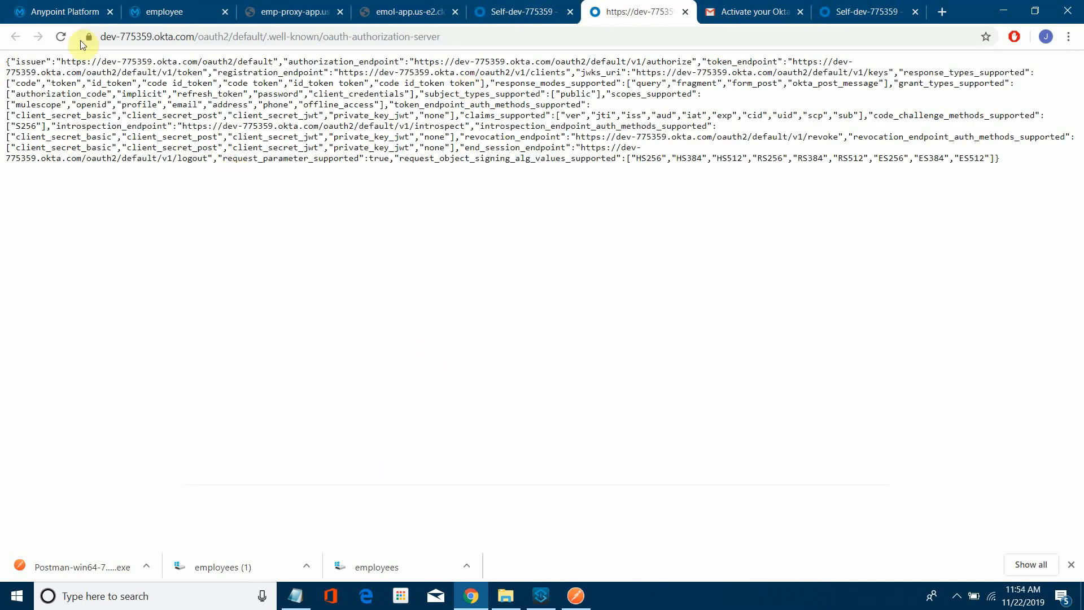
- In Access Management's External Identity, start a Client Management configuration of type OpenID Connect Dynamic Client Registration and look over its fields
left_click(71, 10)
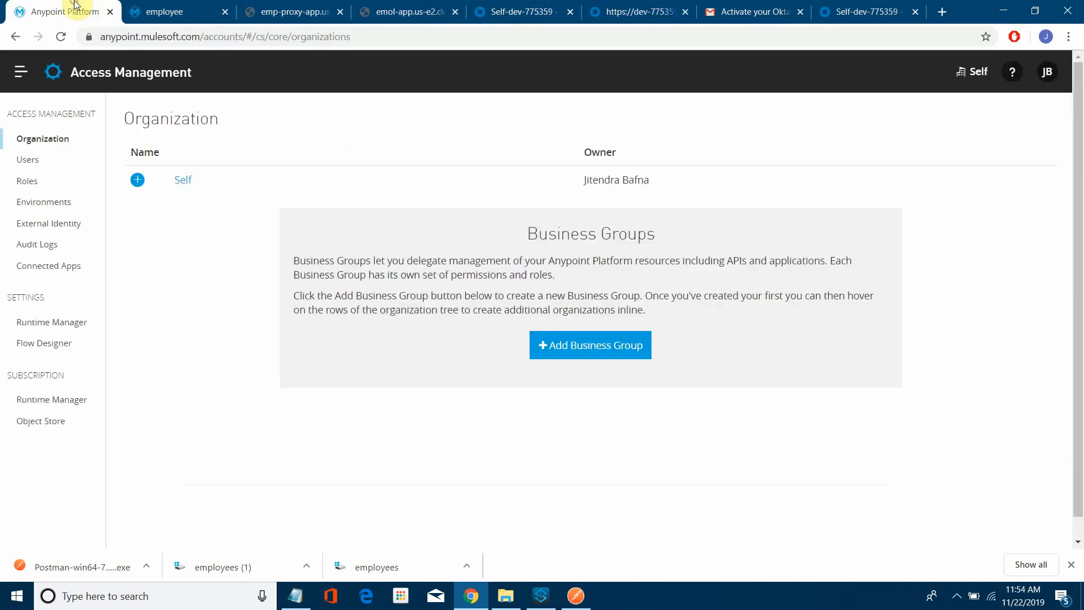
left_click(33, 226)
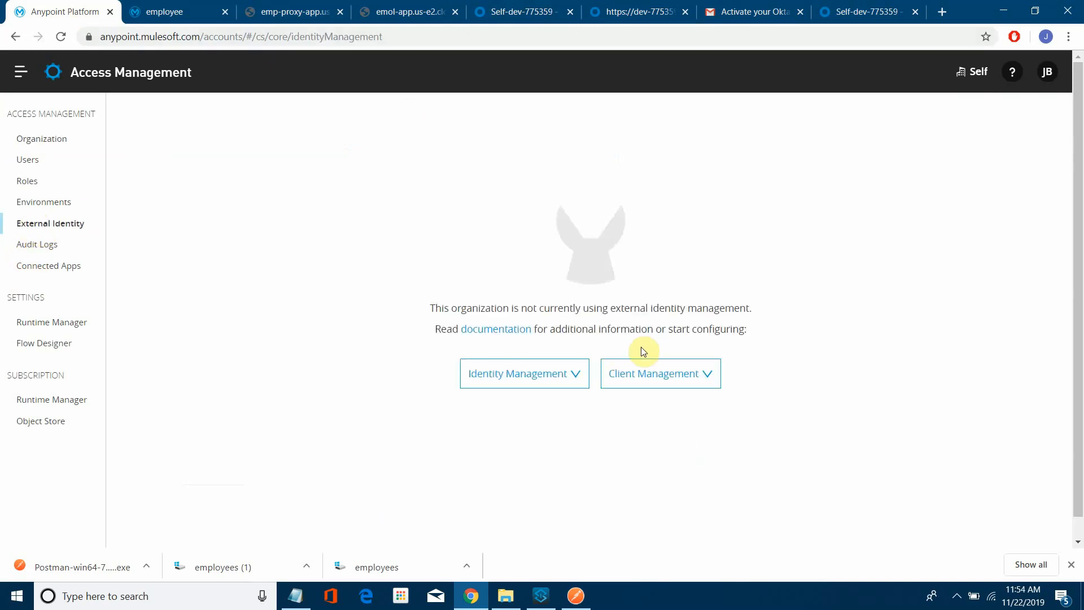
left_click(658, 375)
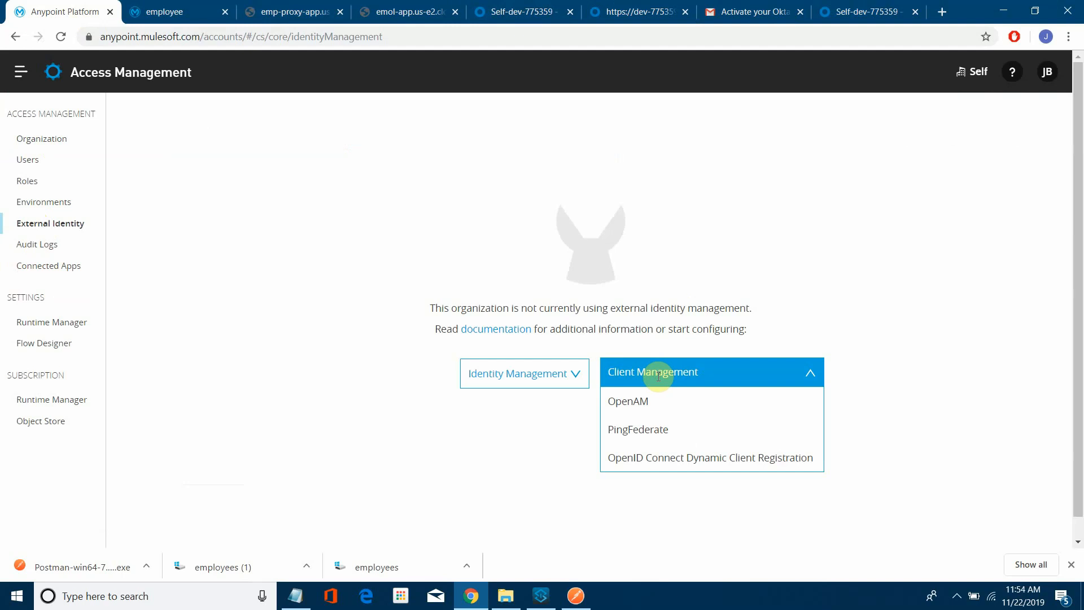
left_click(672, 456)
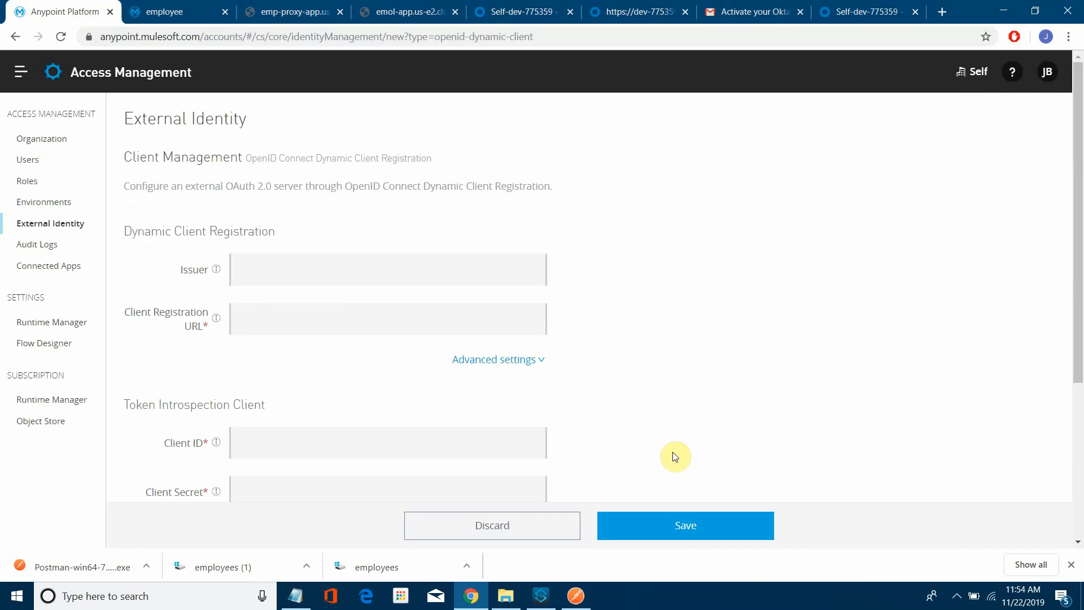
scroll(588, 387, "down", 4)
scroll(448, 344, "up", 4)
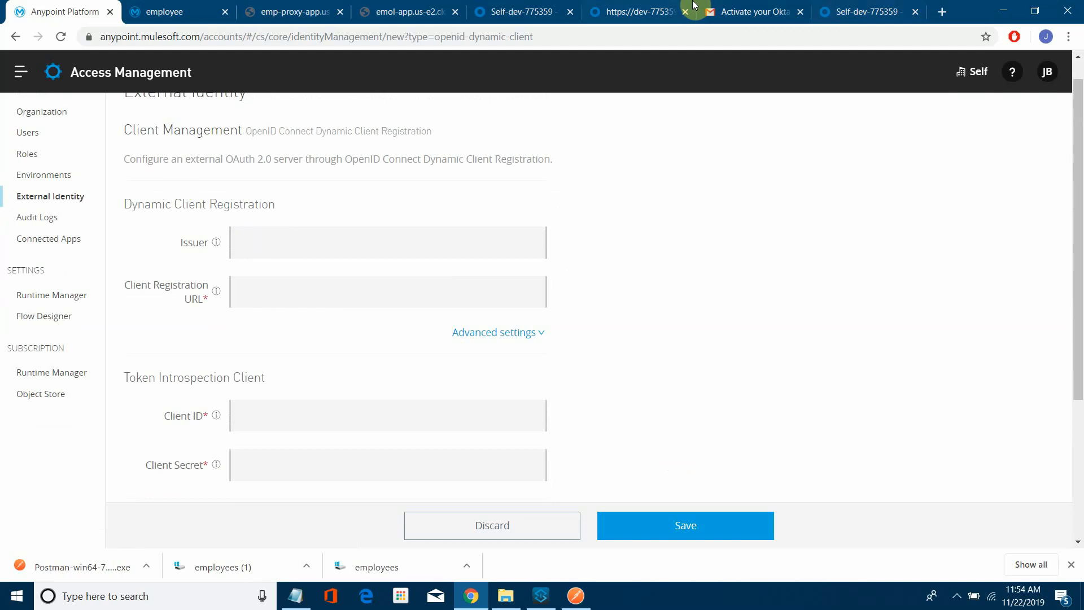
left_click(638, 11)
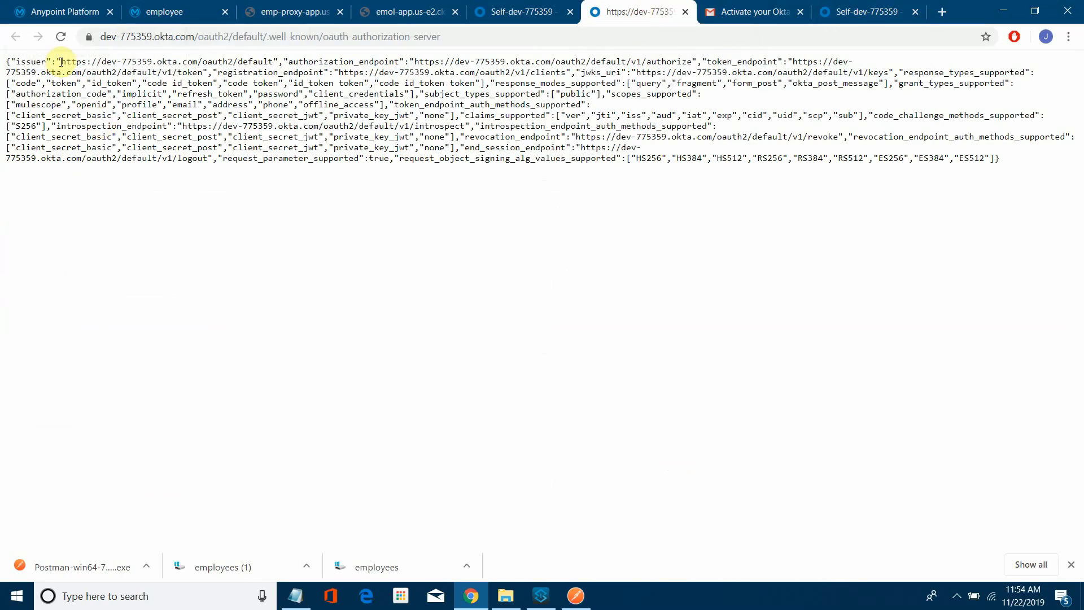
left_click_drag(61, 61, 271, 62)
key("ctrl+c")
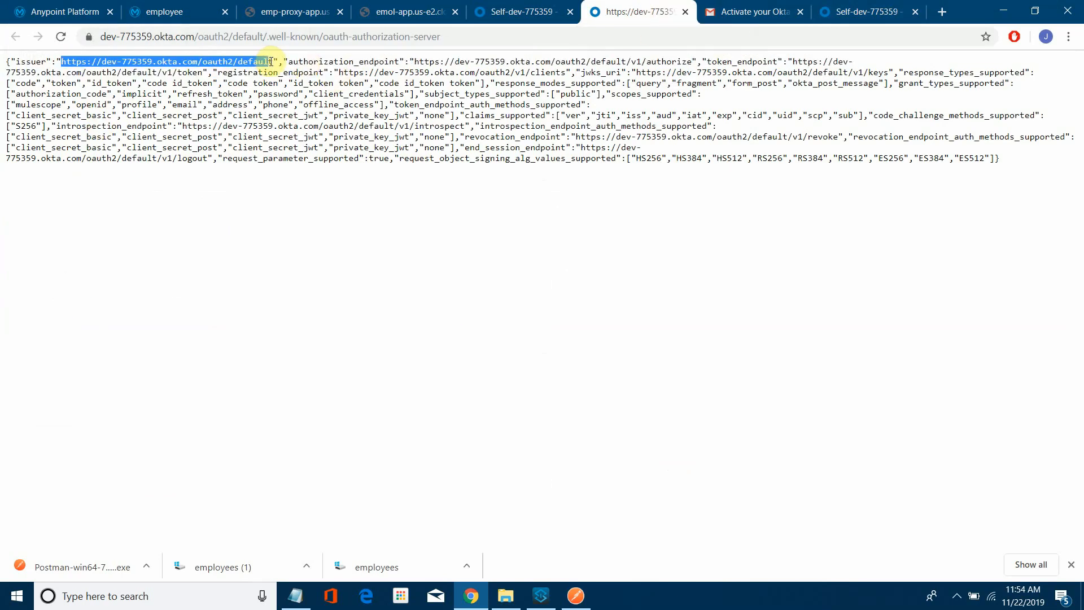
left_click(51, 12)
left_click(345, 245)
key("ctrl+v")
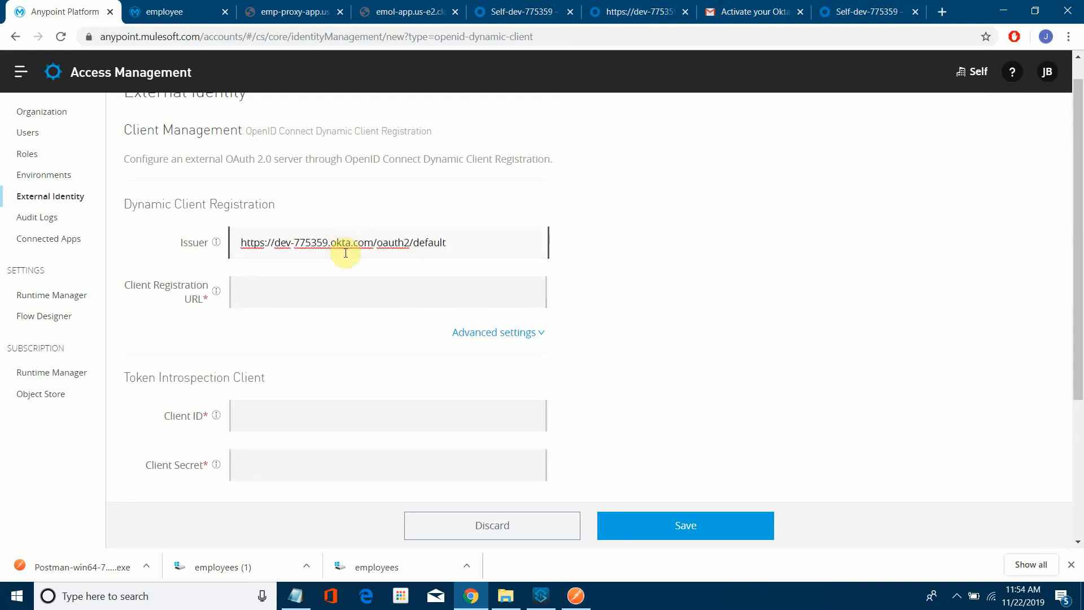
left_click(682, 7)
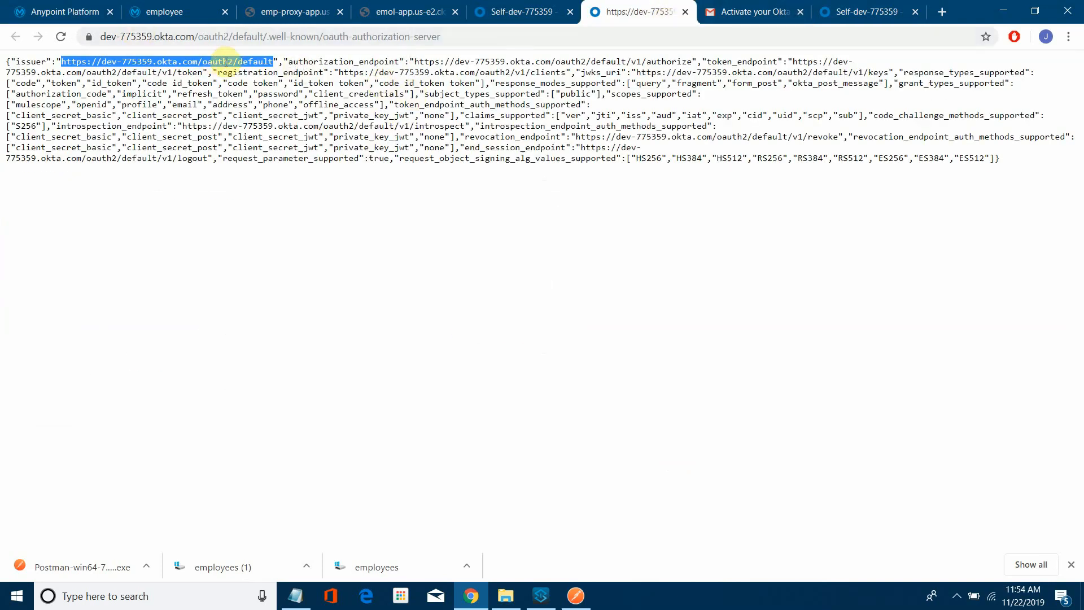
left_click_drag(339, 74, 573, 74)
key("ctrl+c")
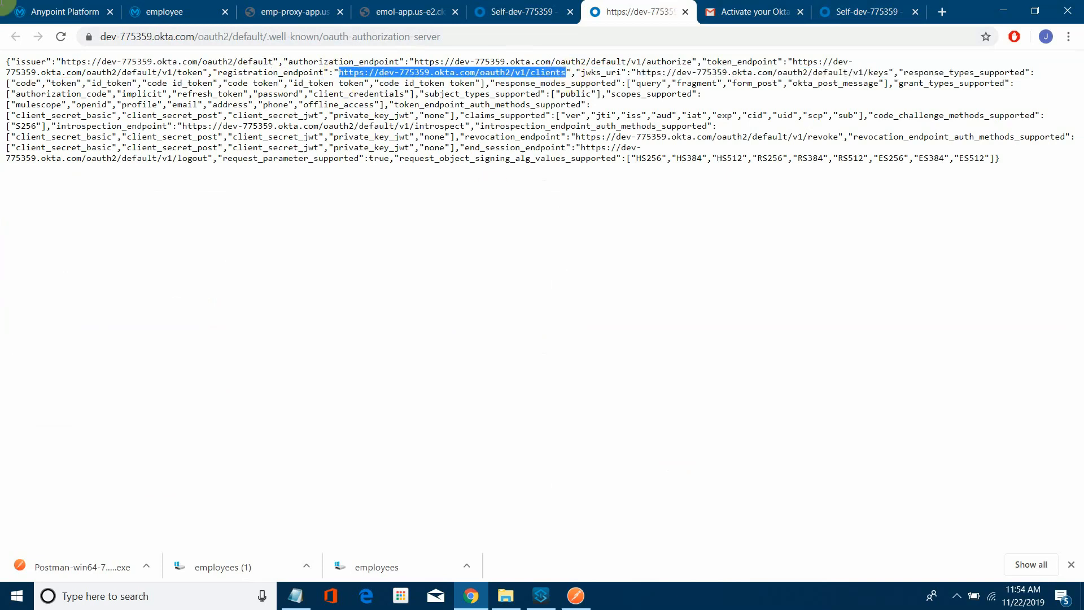
left_click(62, 11)
left_click(346, 287)
key("ctrl+v")
- In the advanced client registration settings, fill Authorization Header with "SSWS", a space and the Okta API token copied from the Notepad notes
scroll(416, 342, "down", 4)
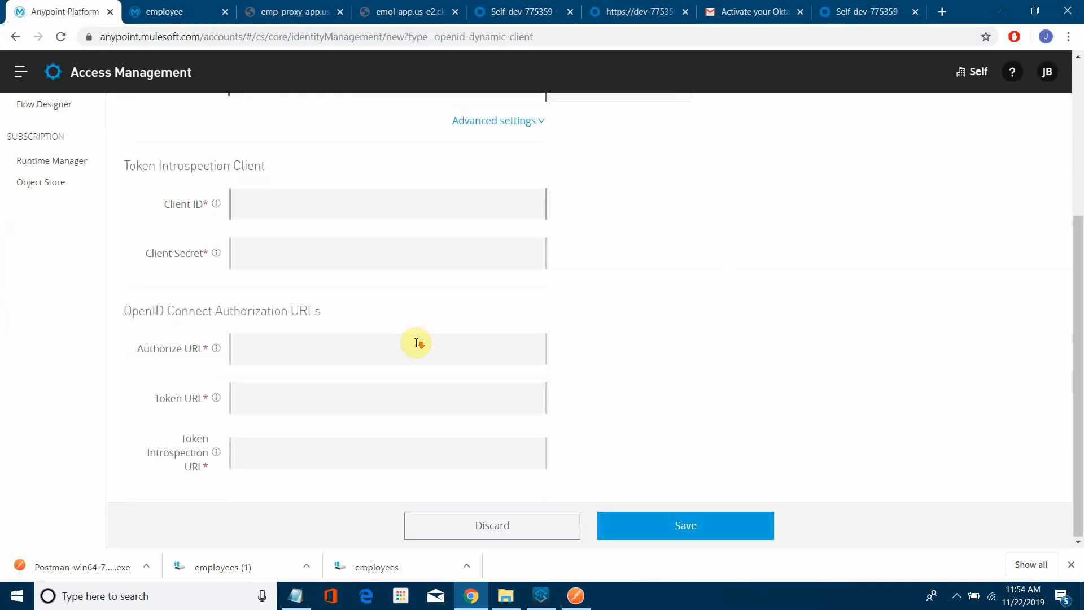
scroll(441, 293, "up", 1)
left_click(481, 191)
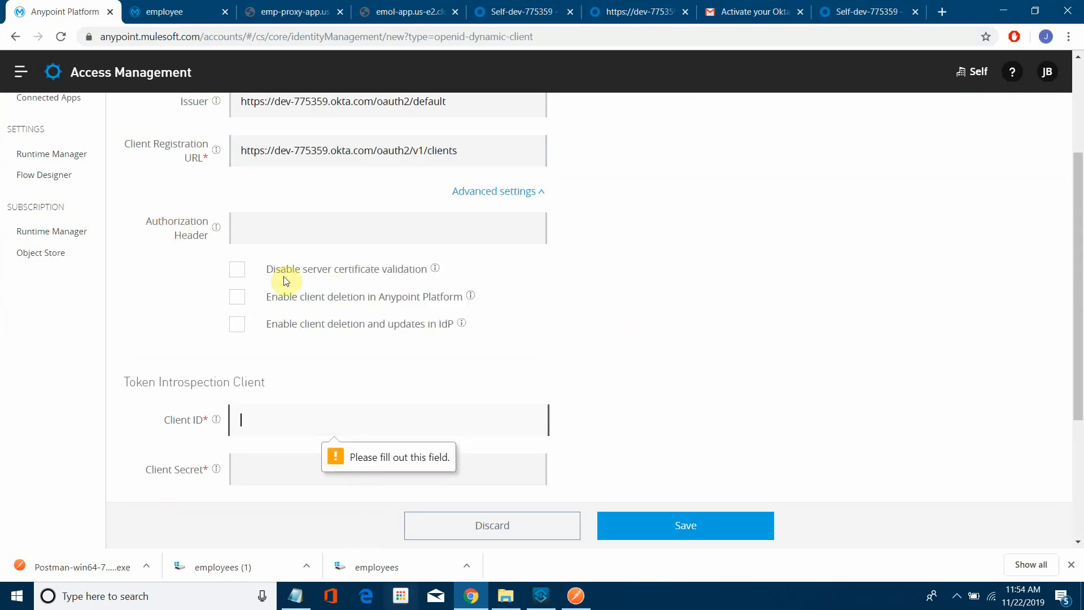
key("alt+Tab")
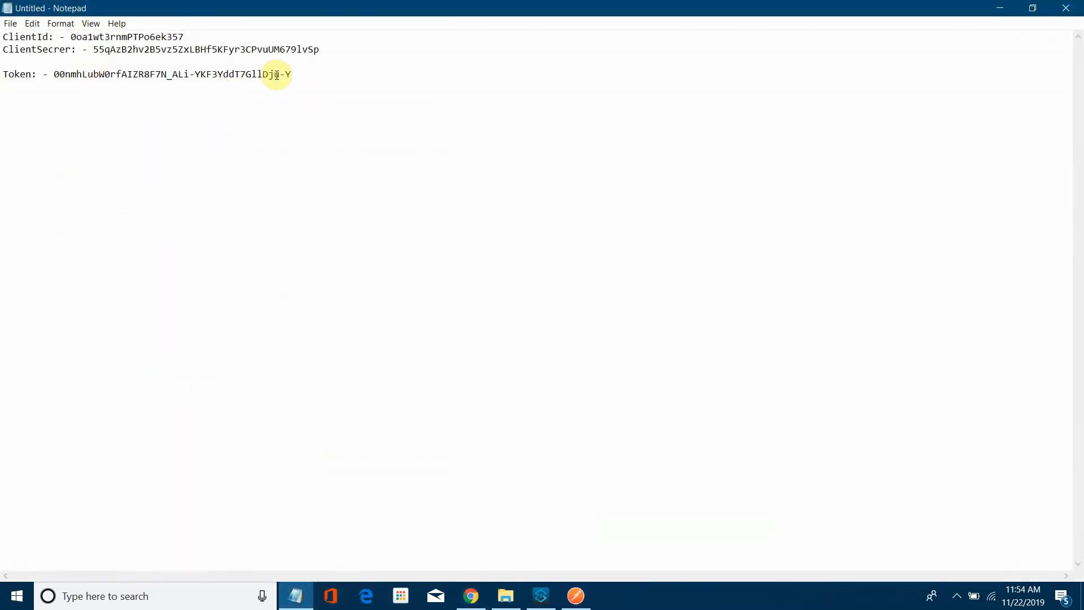
left_click_drag(293, 76, 61, 72)
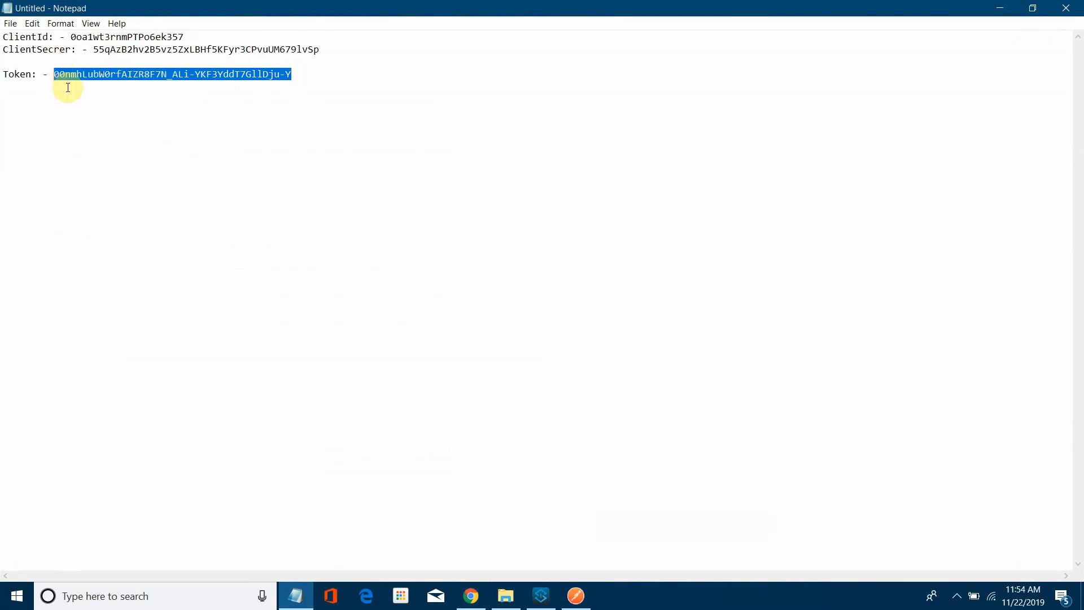
left_click(1000, 8)
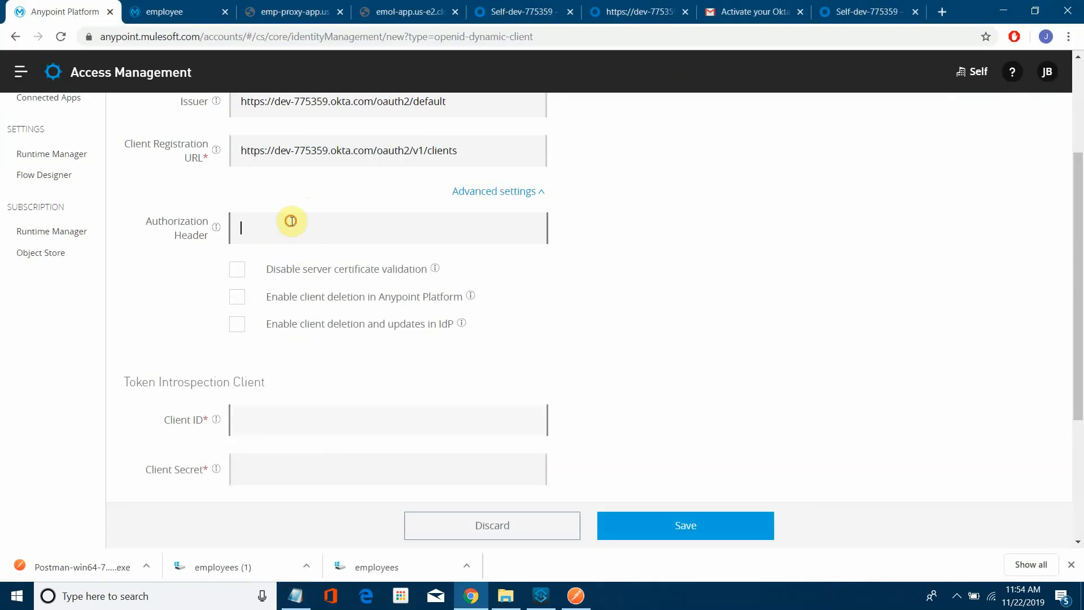
key("ctrl+v")
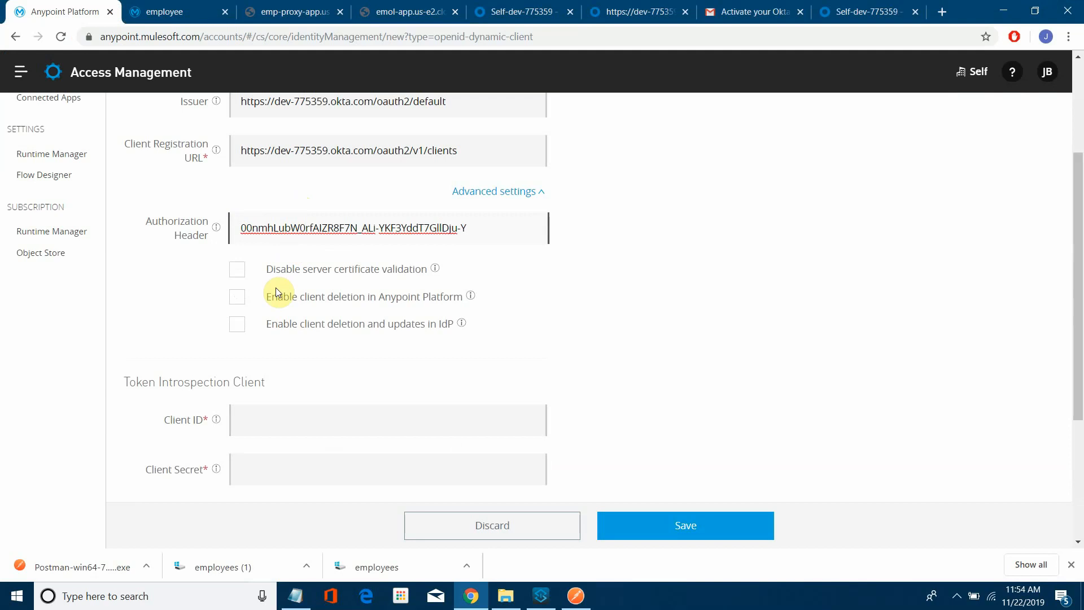
key("Home")
type("SSWA")
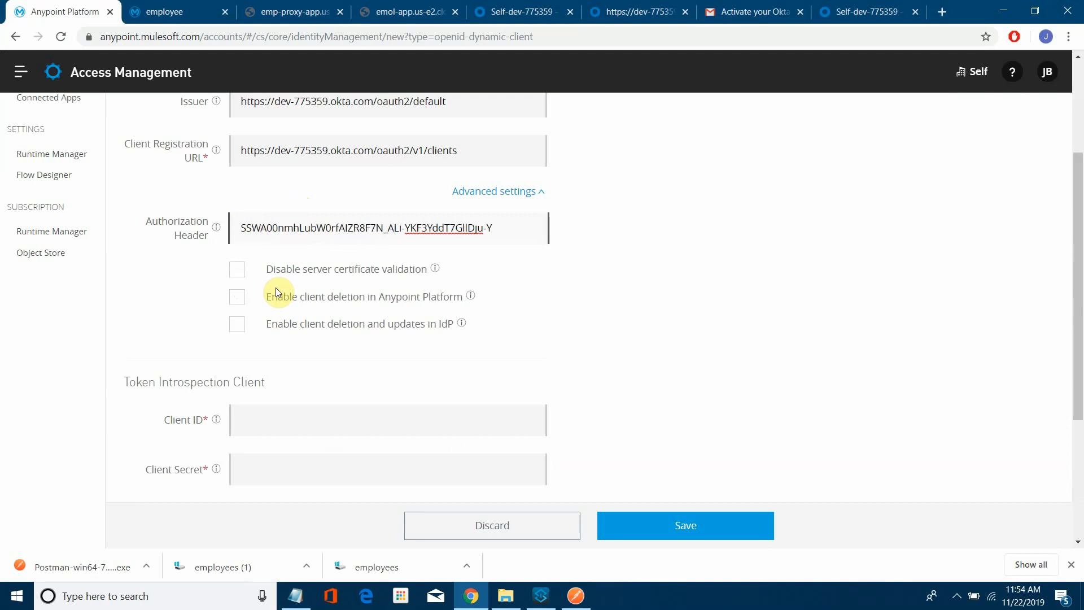
key("BackSpace")
type("S")
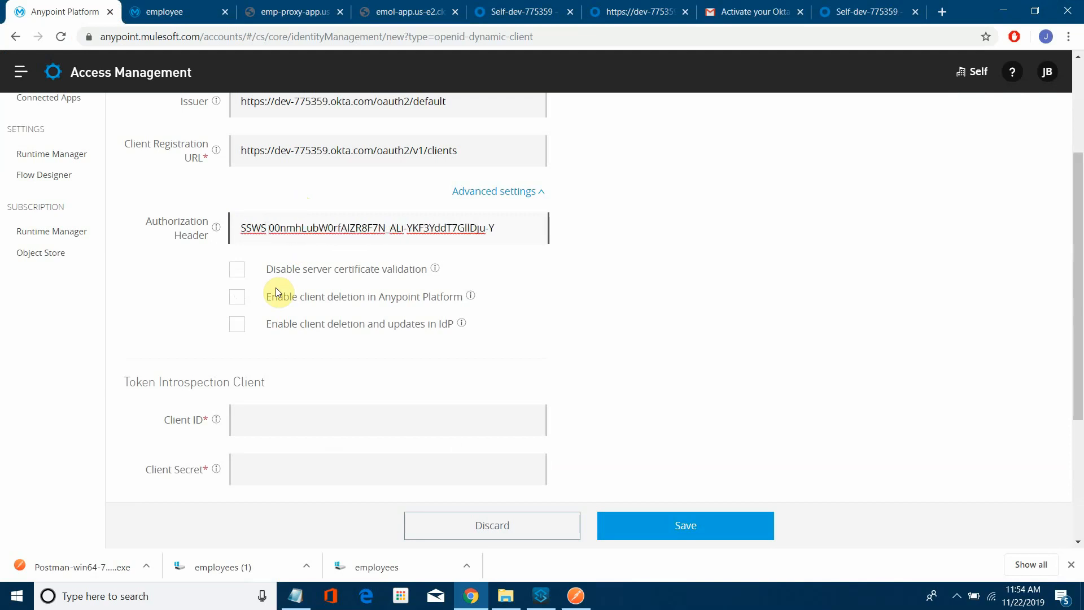
scroll(382, 509, "down", 1)
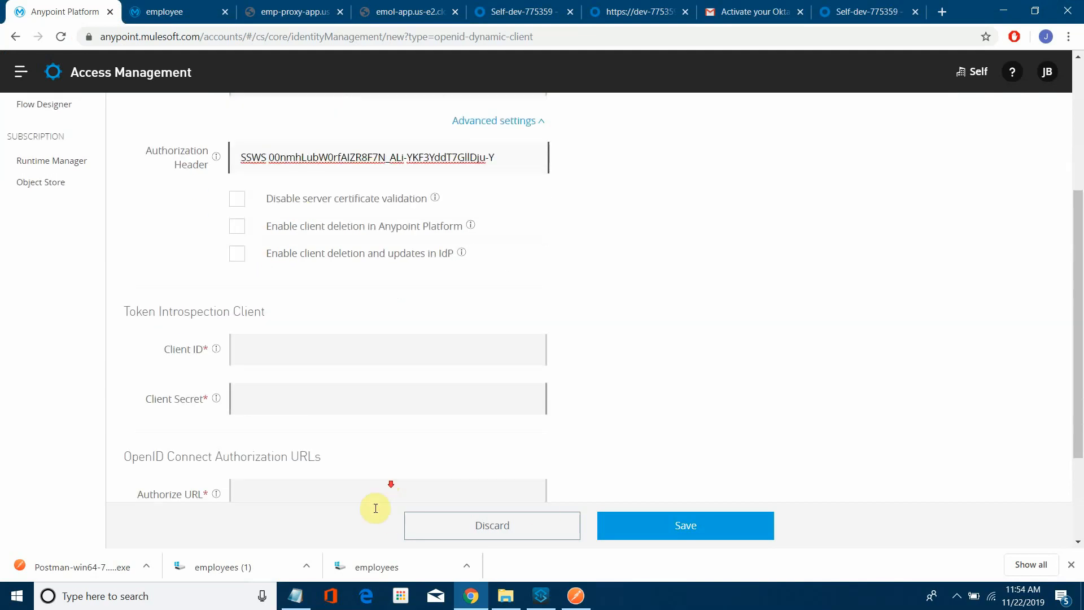
- Copy the client ID from the Notepad notes into Client ID under Token Introspection Client
left_click(295, 596)
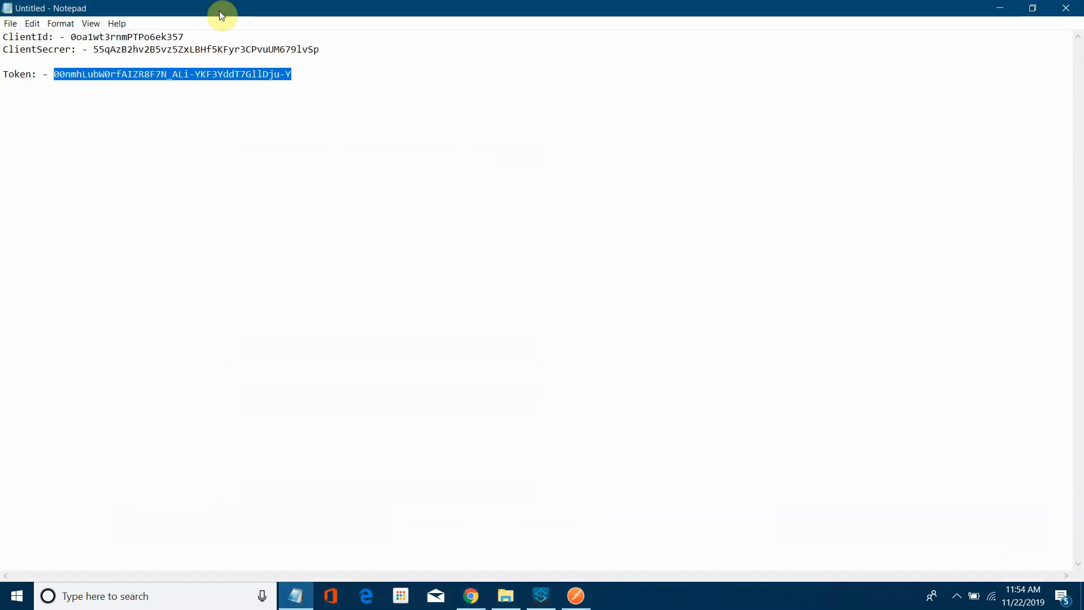
left_click_drag(190, 35, 71, 27)
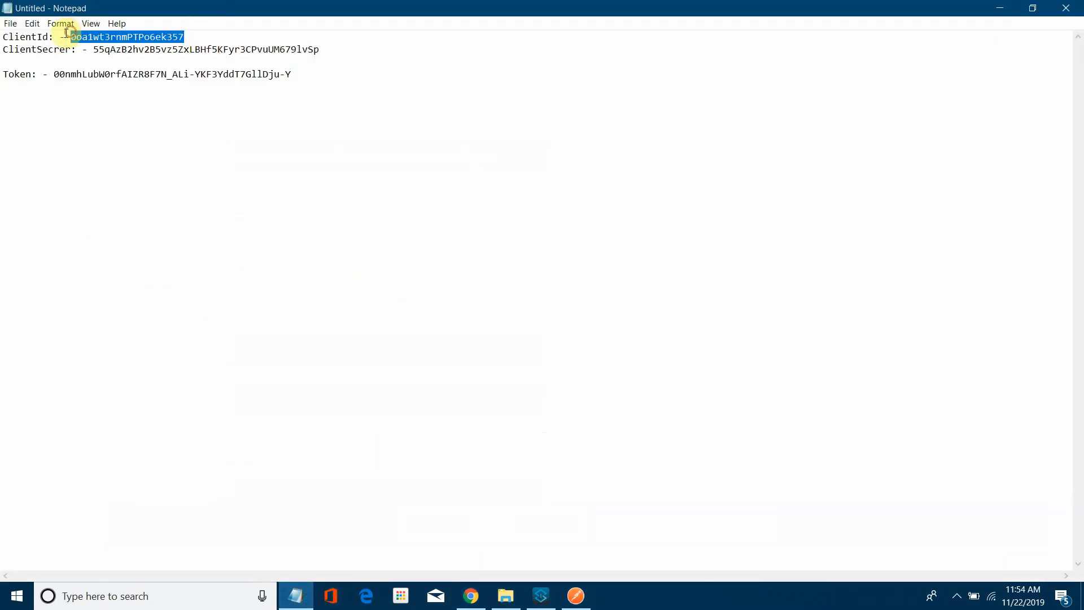
left_click(1001, 7)
left_click(273, 356)
key("ctrl+v")
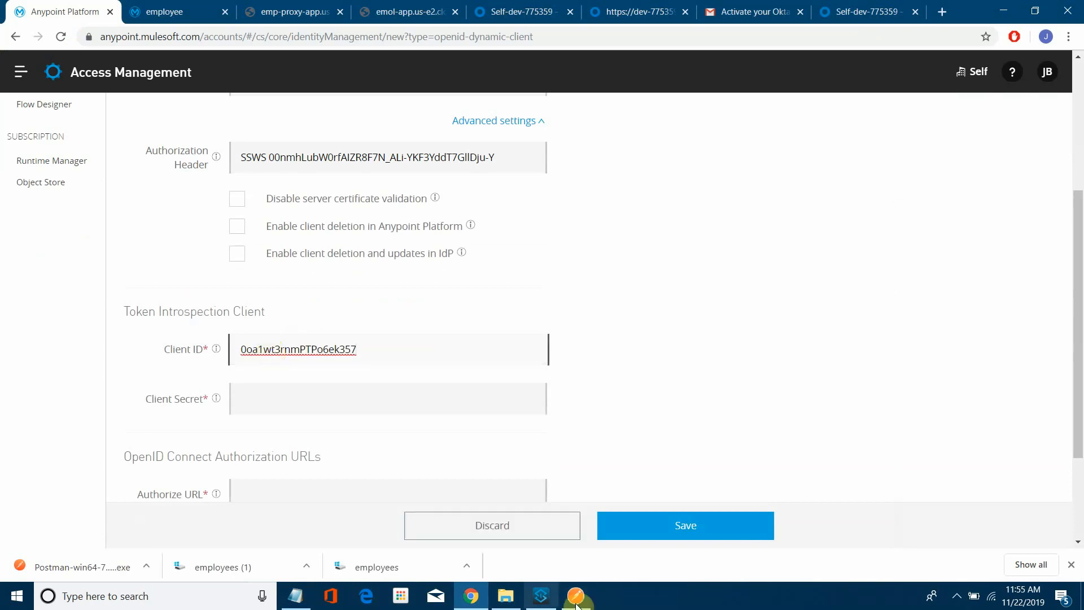
- Copy the client secret from the Notepad notes into Client Secret under Token Introspection Client
left_click(295, 595)
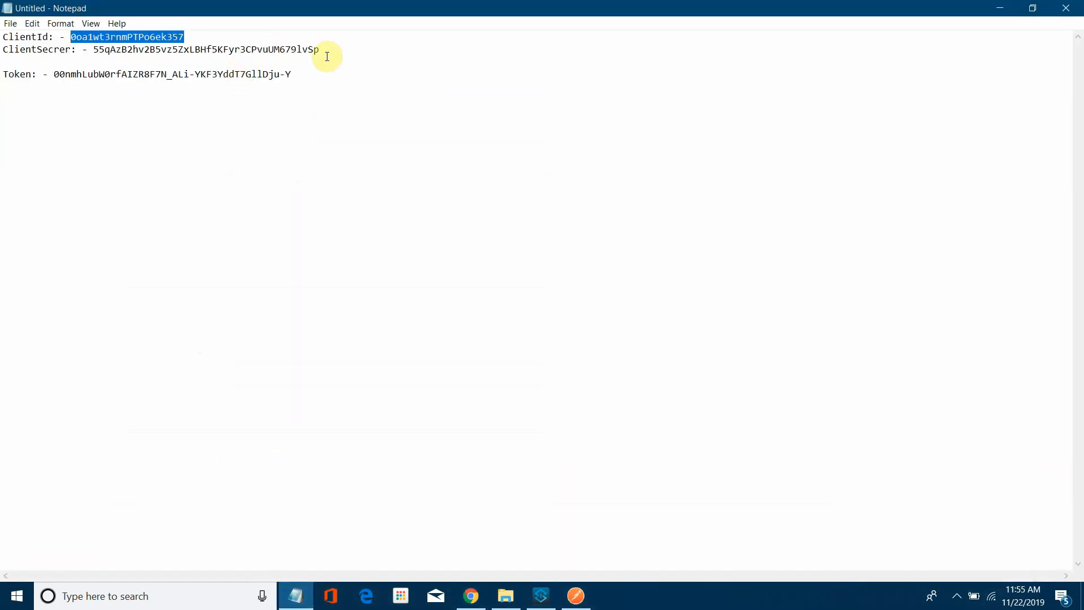
left_click(170, 61)
left_click_drag(320, 50, 98, 49)
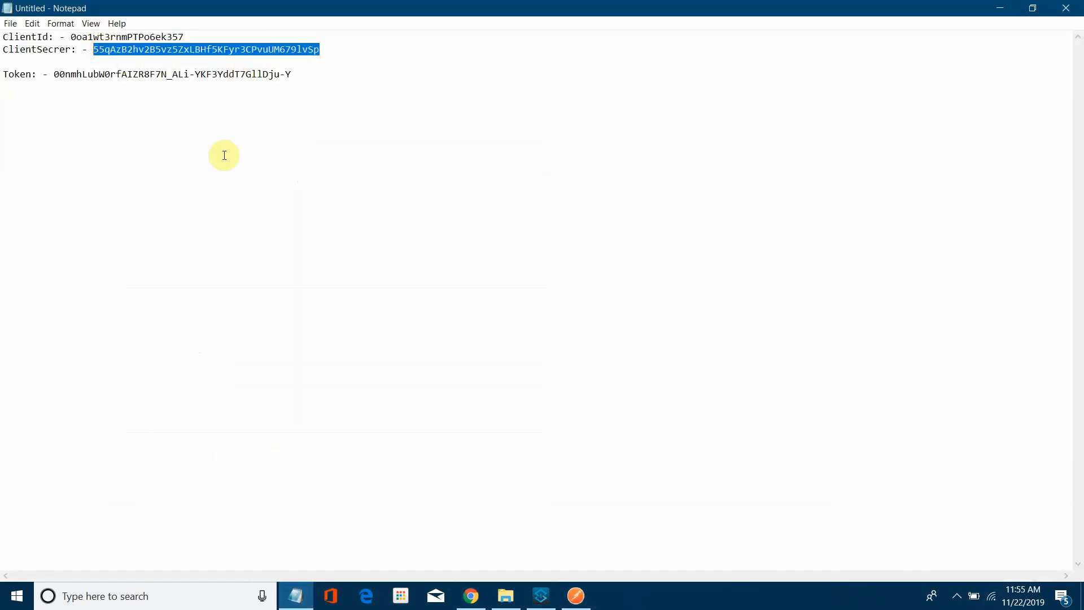
left_click(998, 8)
left_click(284, 401)
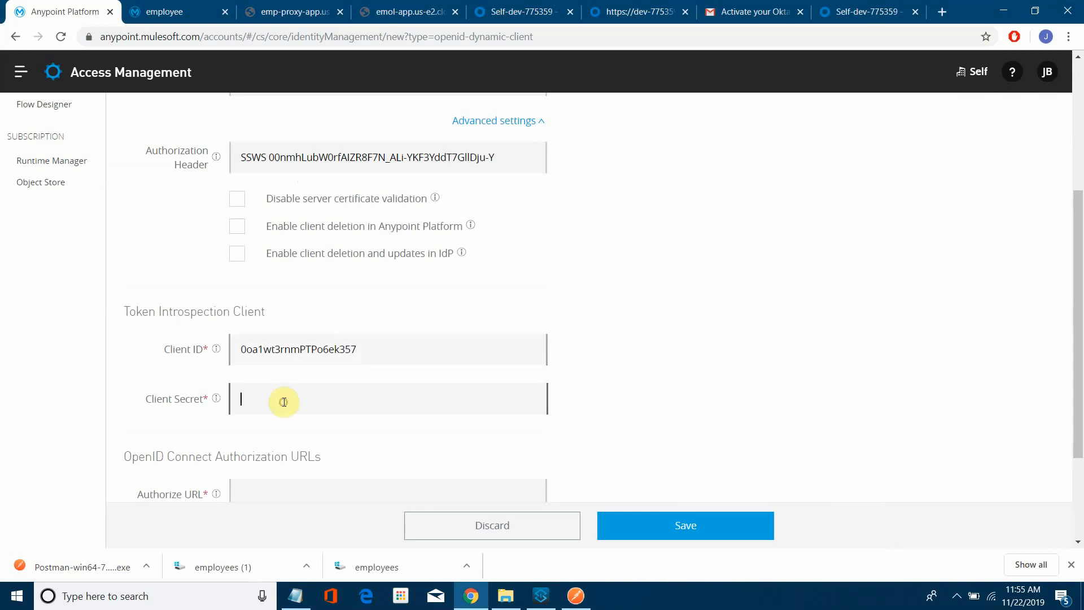
key("ctrl+v")
scroll(438, 418, "down", 2)
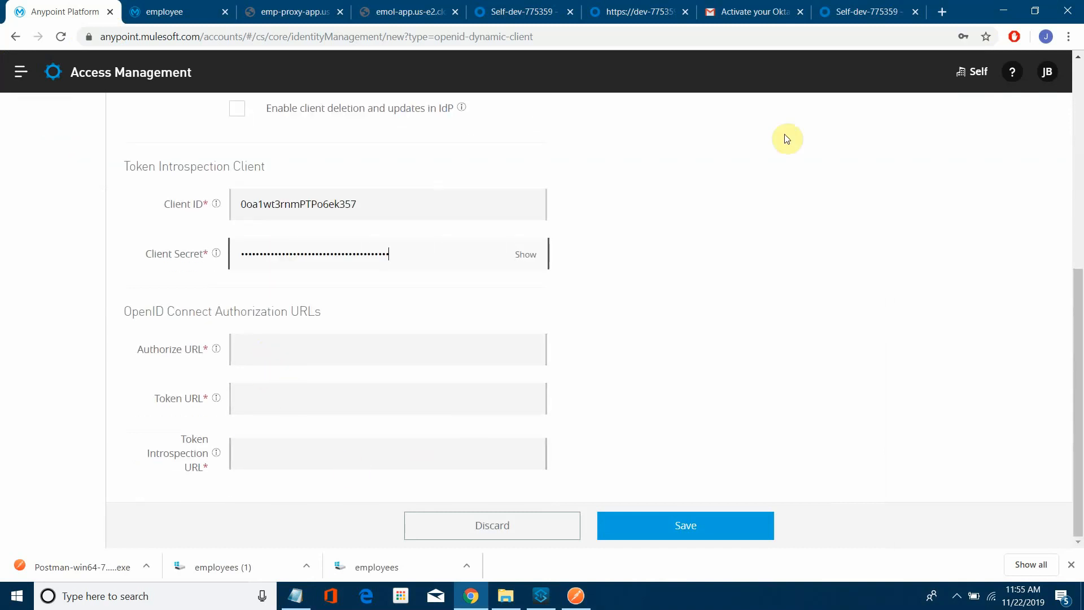
left_click(627, 11)
left_click(271, 213)
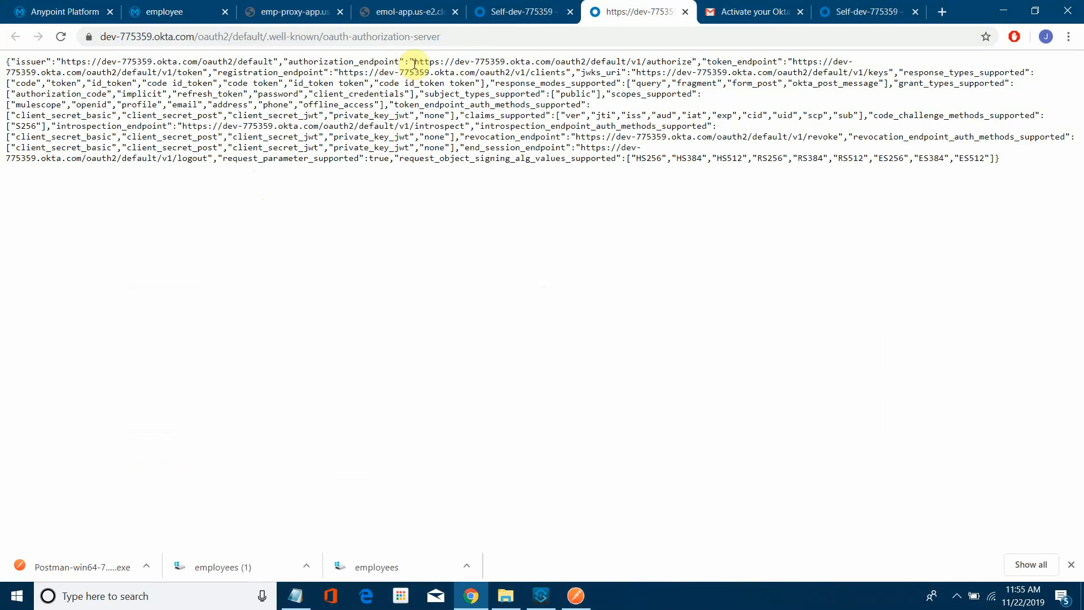
left_click_drag(415, 63, 692, 62)
key("ctrl+c")
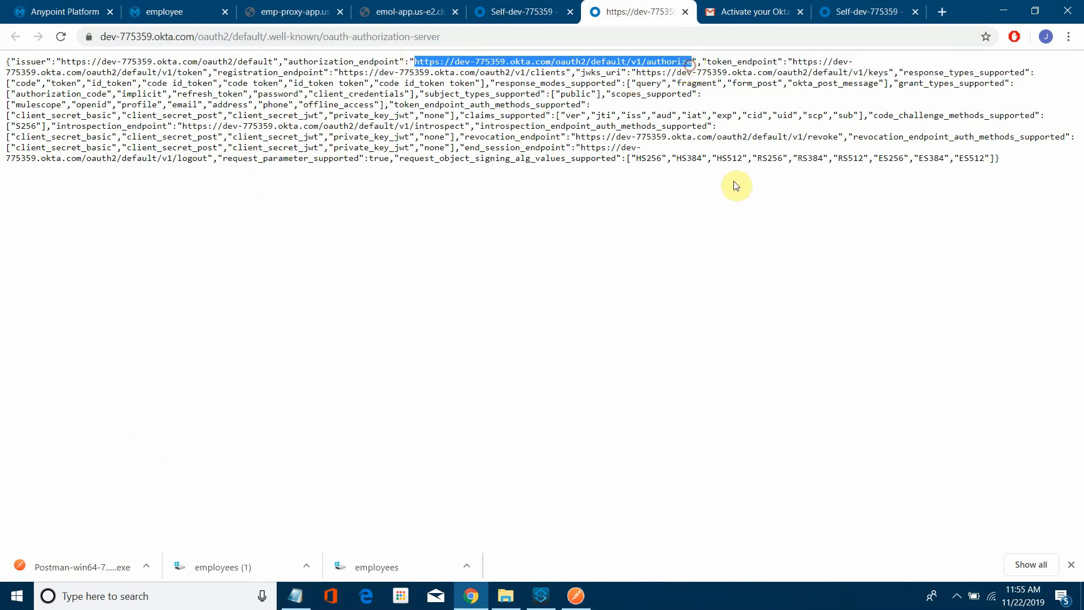
left_click(85, 11)
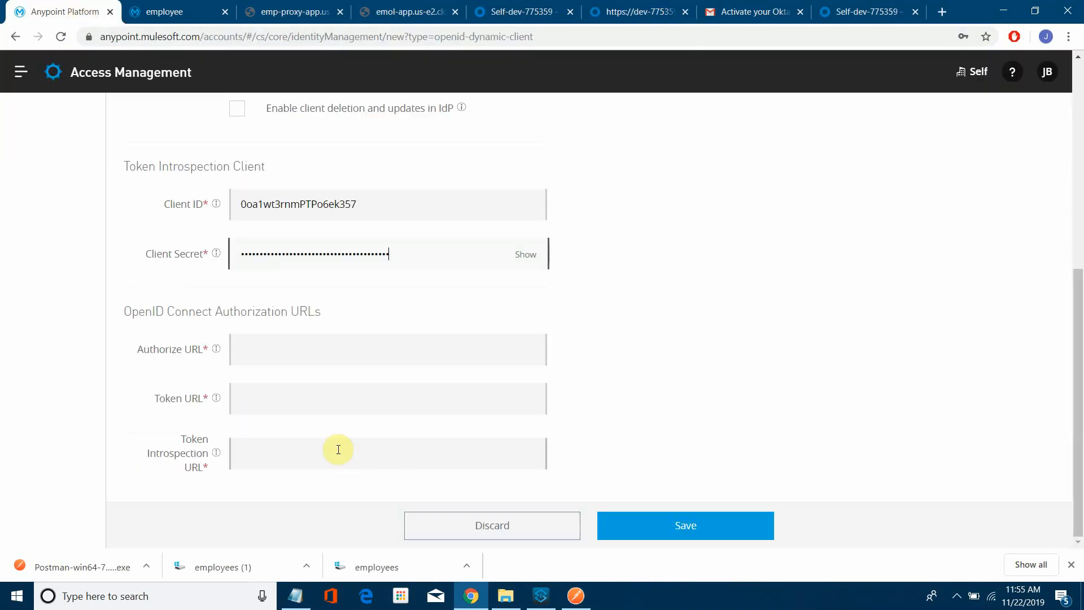
left_click(268, 353)
key("ctrl+v")
left_click(624, 9)
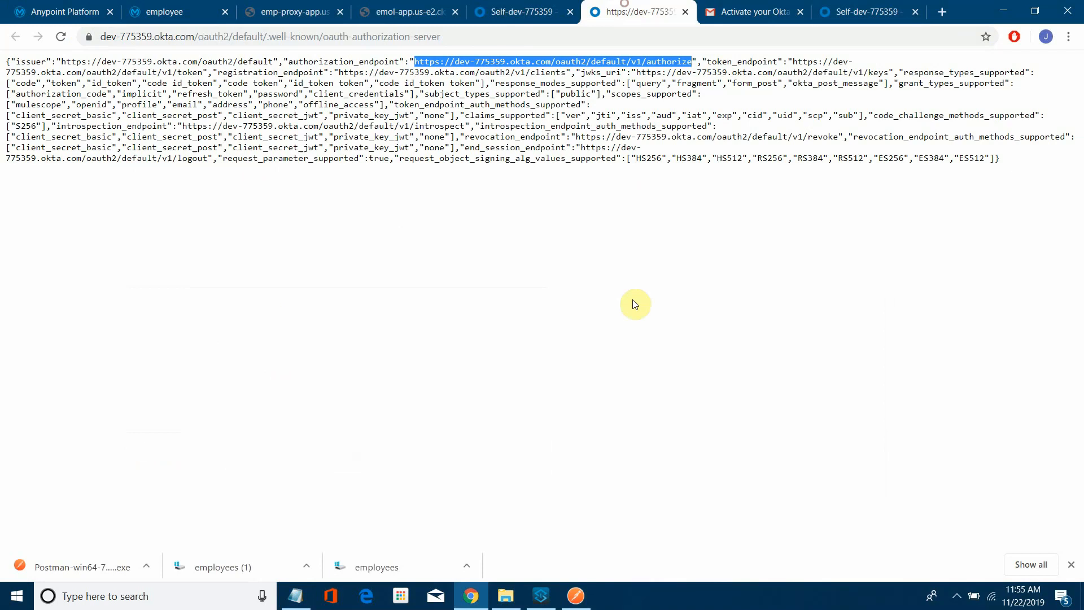
left_click_drag(794, 64, 202, 72)
key("ctrl+c")
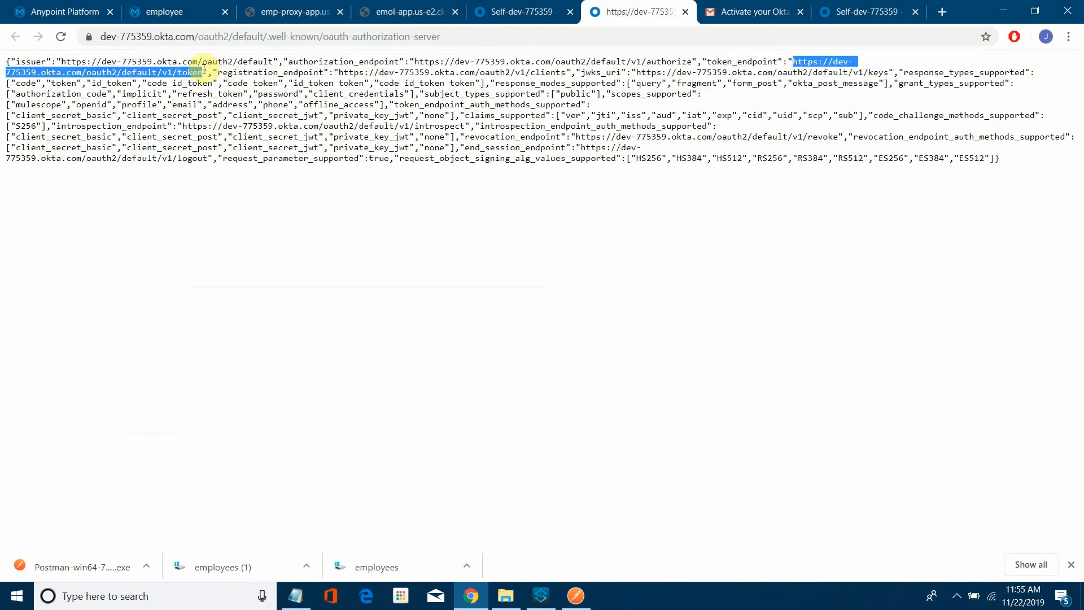
key("ctrl+1")
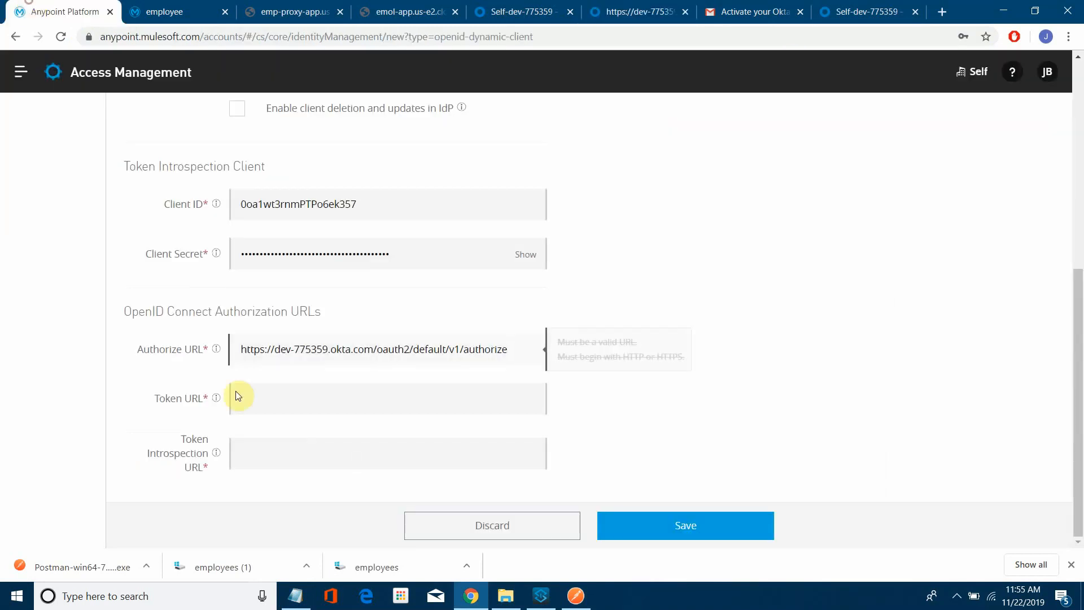
left_click(281, 399)
key("ctrl+v")
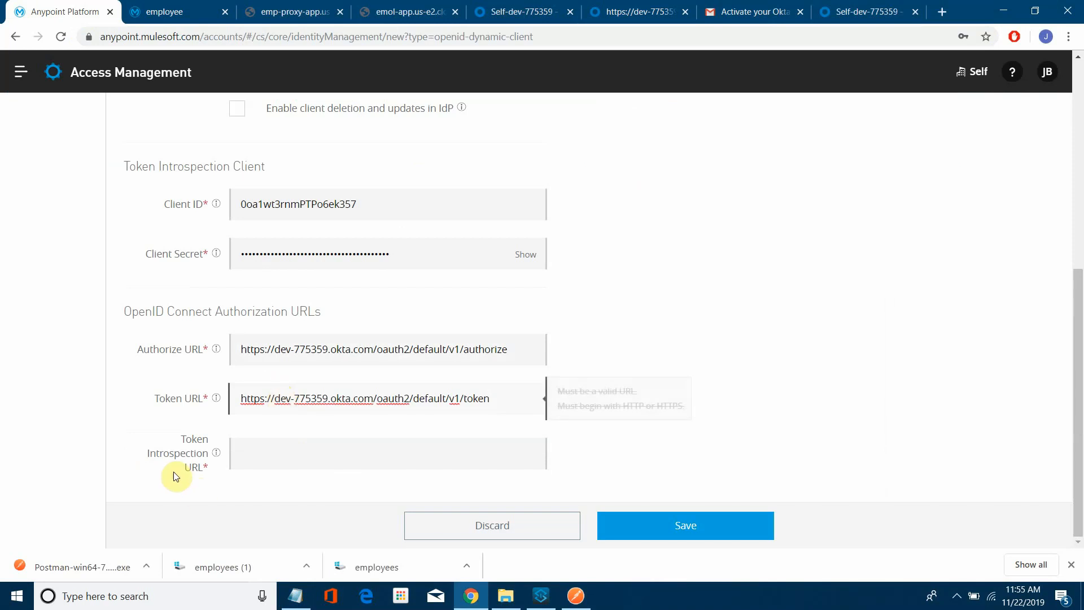
left_click(630, 16)
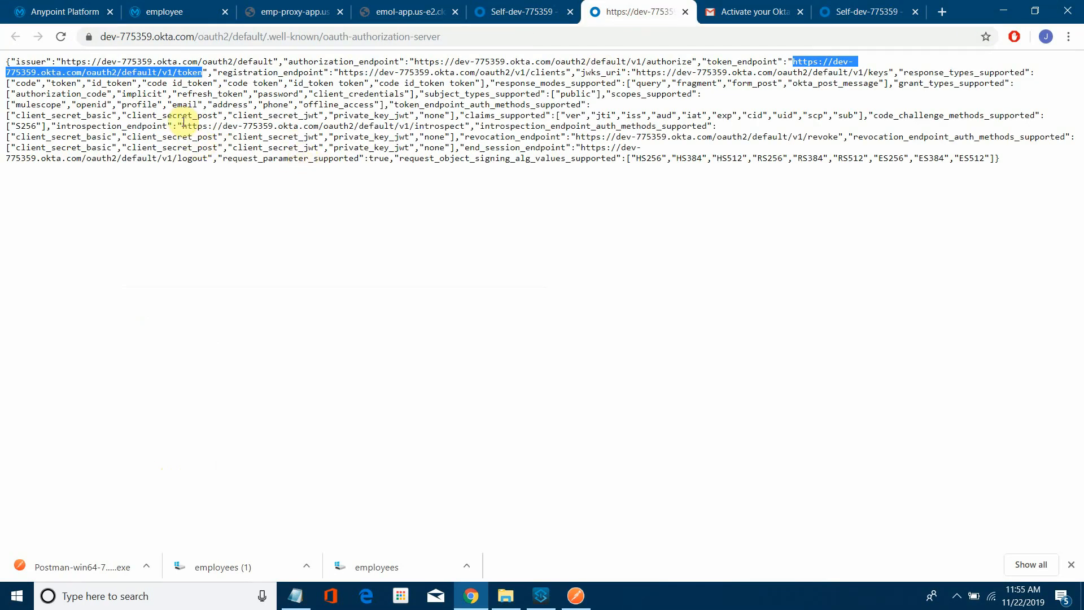
left_click_drag(182, 125, 453, 130)
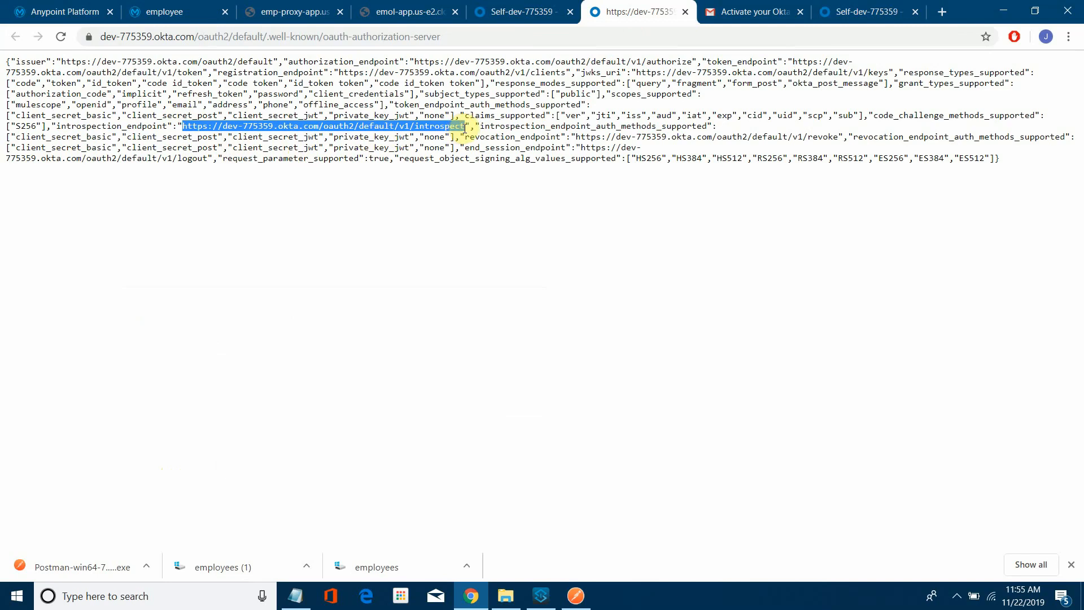
key("ctrl+c")
left_click(65, 11)
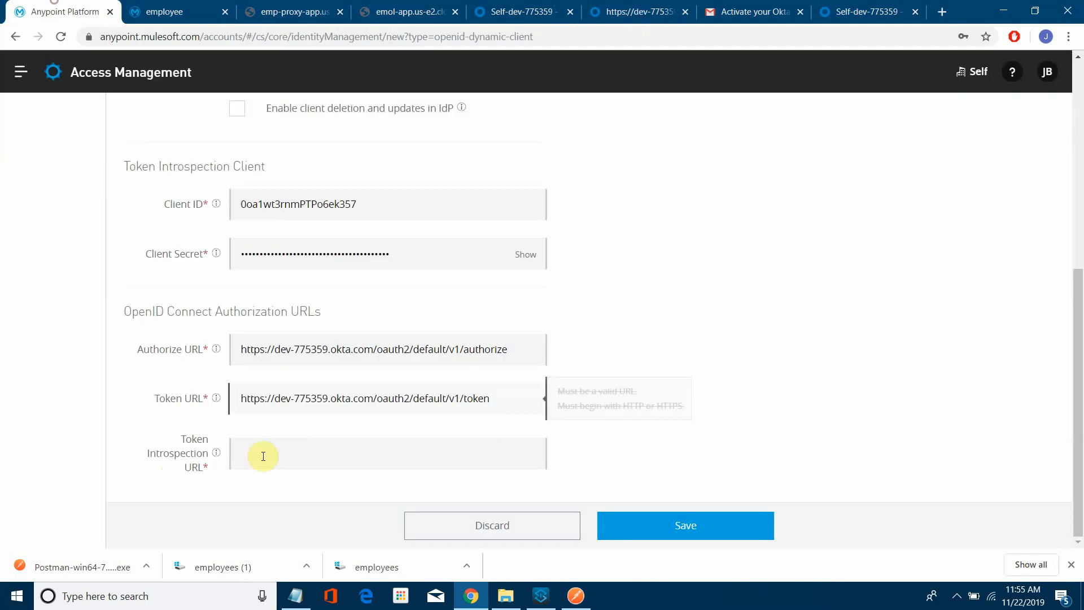
left_click(266, 453)
key("ctrl+v")
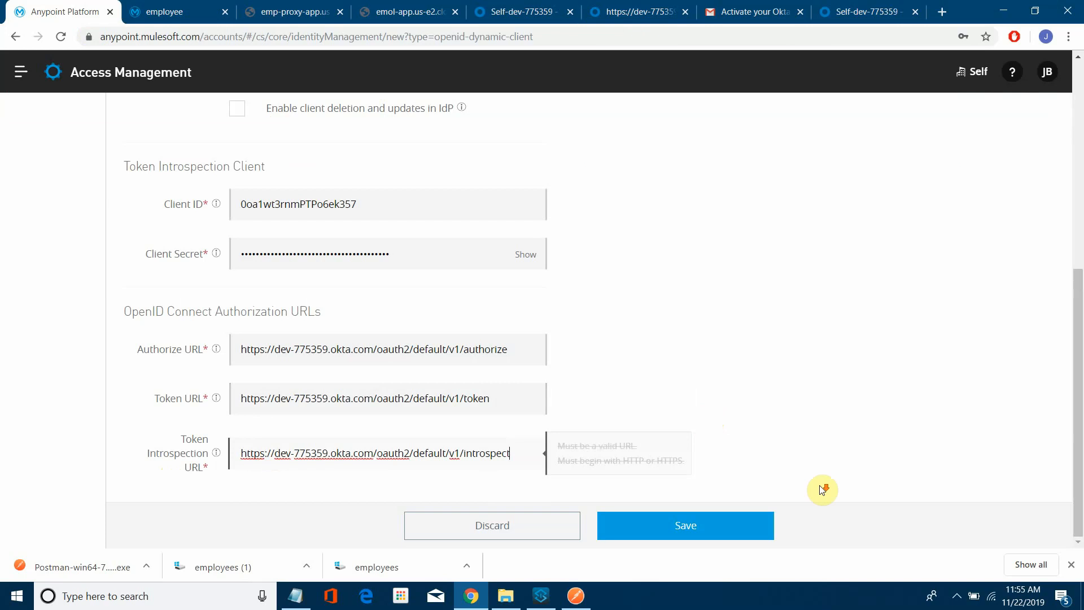
- Review the completed OpenID Connect client management configuration and save it
scroll(822, 489, "up", 3)
scroll(822, 489, "down", 3)
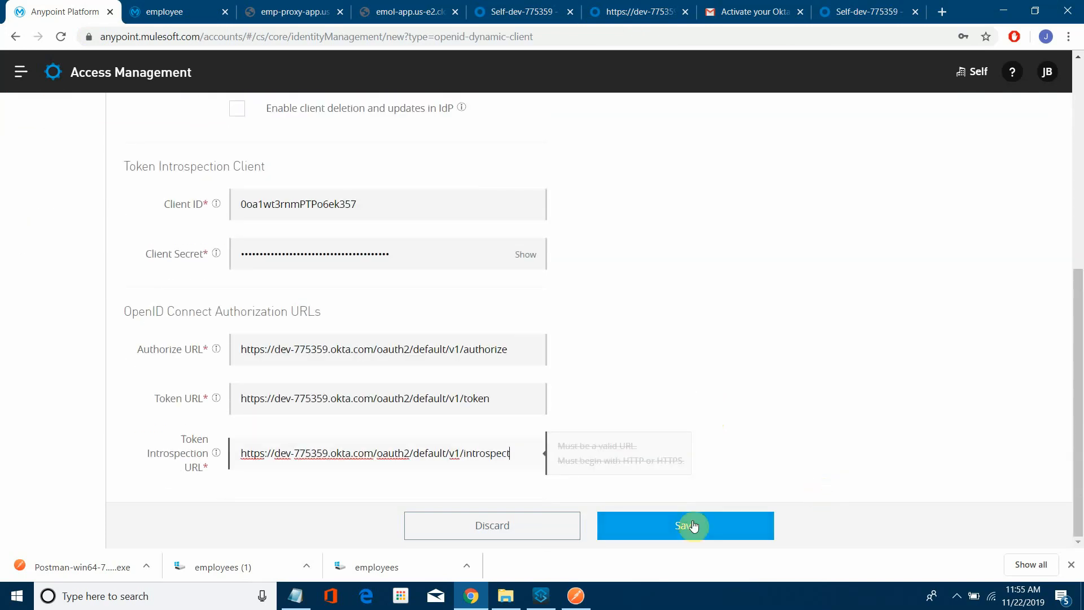
left_click(689, 525)
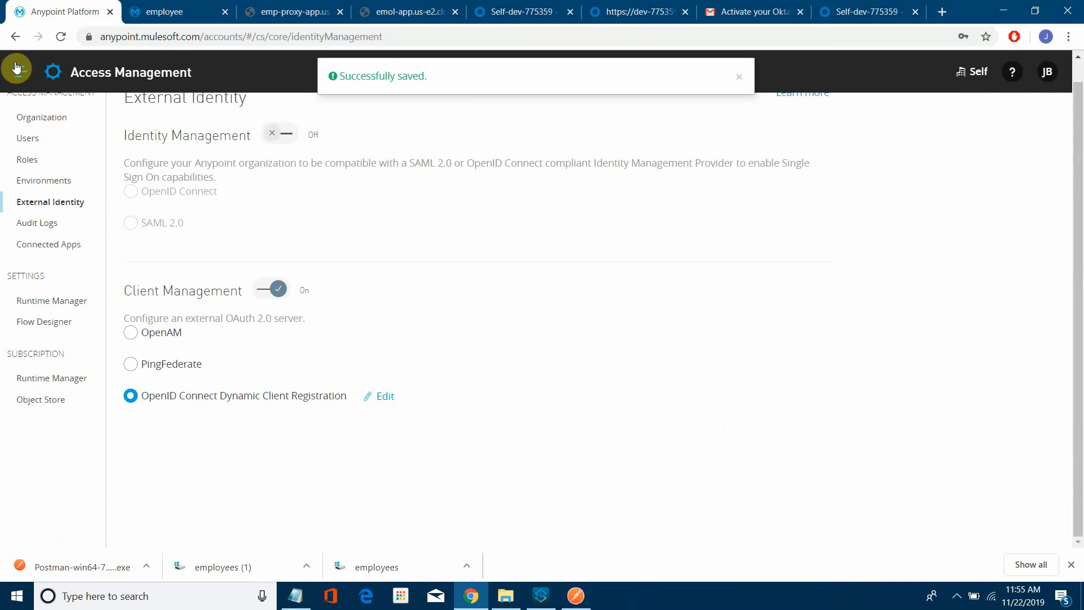
- Request emp-proxy-app.us-e2.cloudhub.io/employees in the browser to check the proxy's response without a policy
left_click(16, 67)
left_click(181, 10)
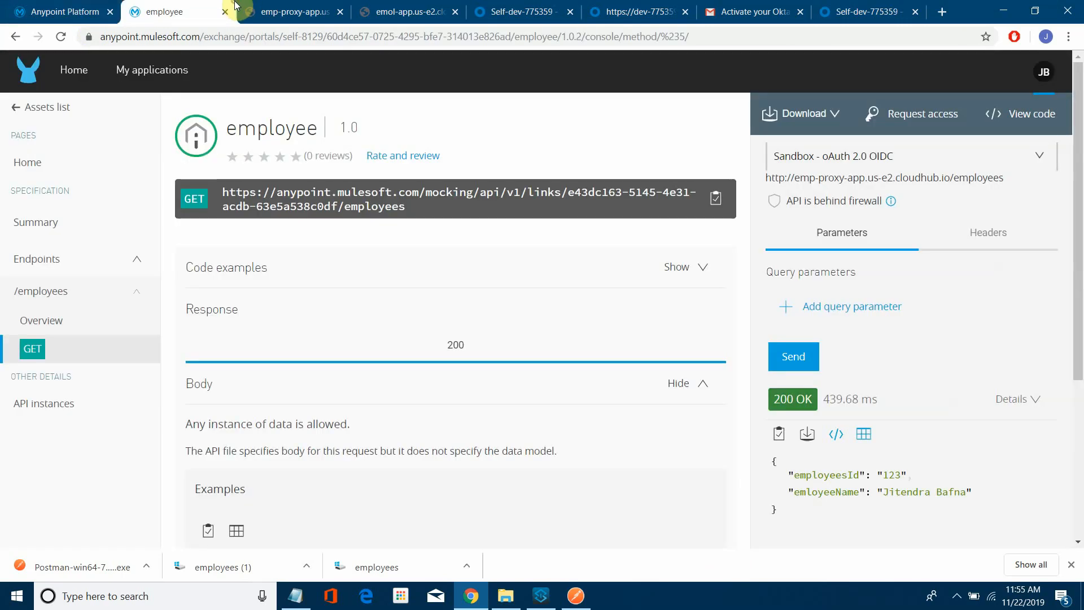
left_click(273, 7)
left_click(266, 38)
key("Return")
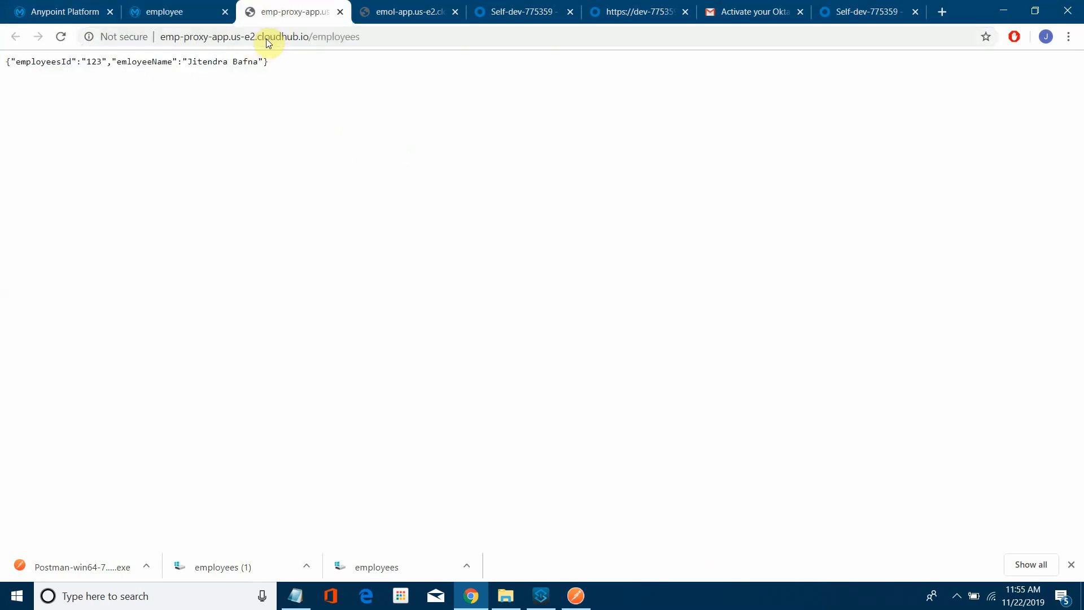
- Open the policies of employee API version 1.0 in API Manager
left_click(59, 11)
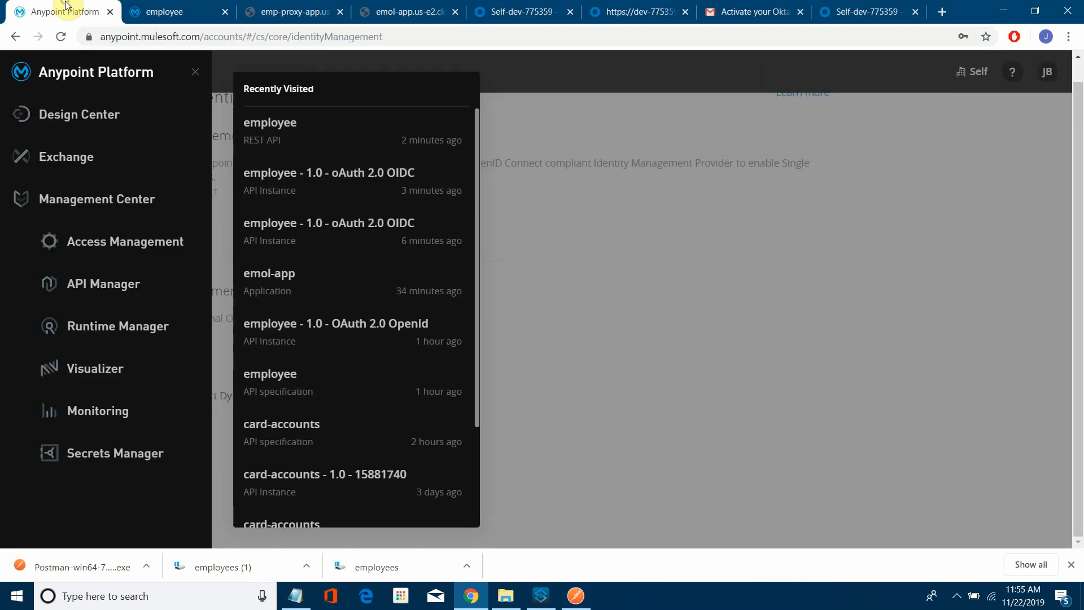
left_click(94, 285)
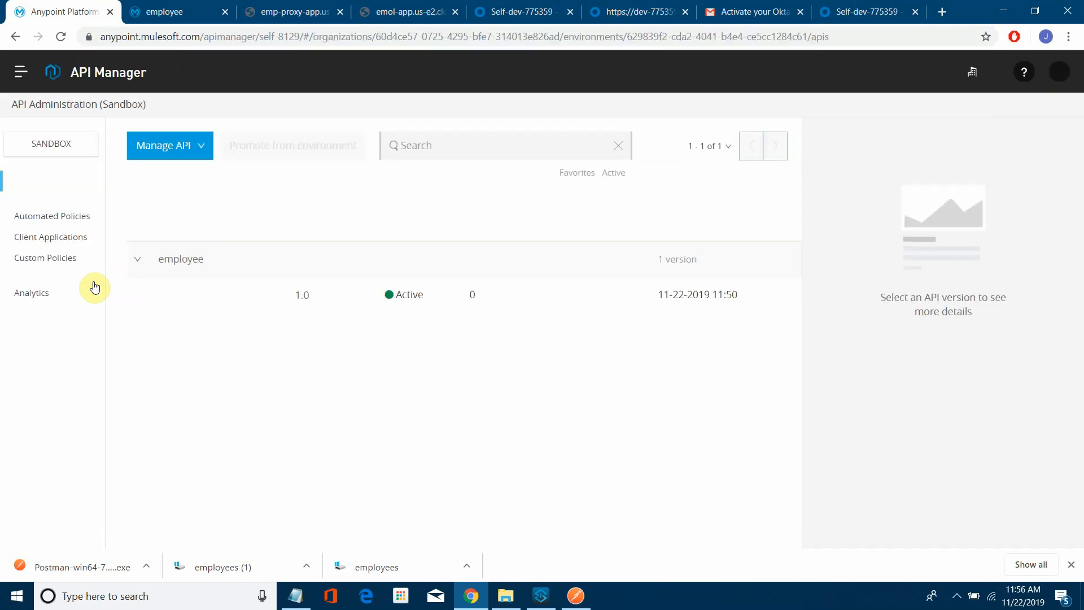
left_click(299, 299)
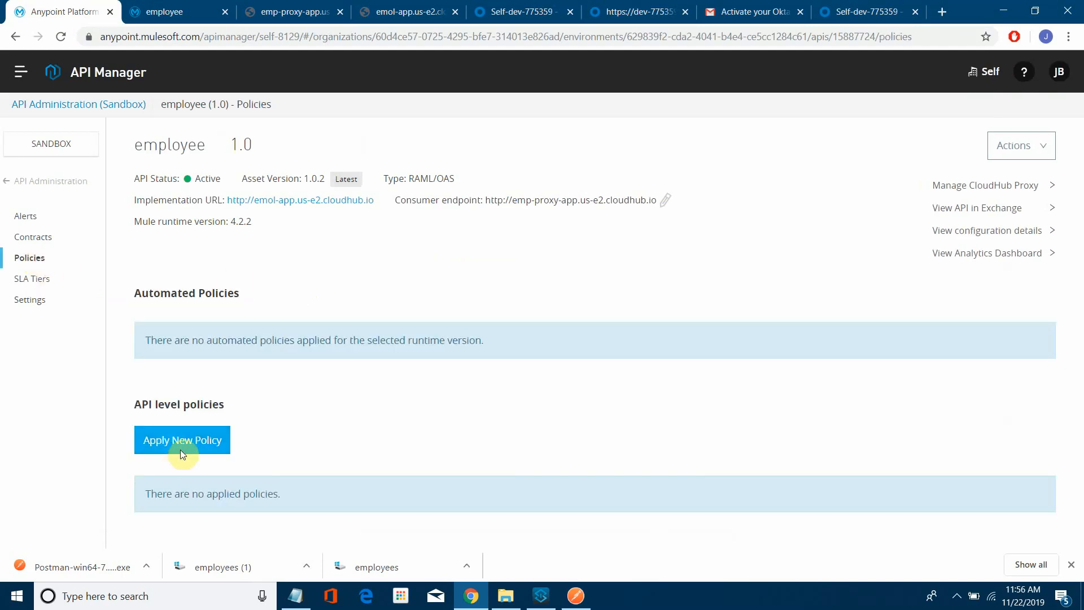
- Apply the OpenId Connect access token enforcement policy, version 1.3.0, to the employee API and return to the API Administration list
left_click(180, 450)
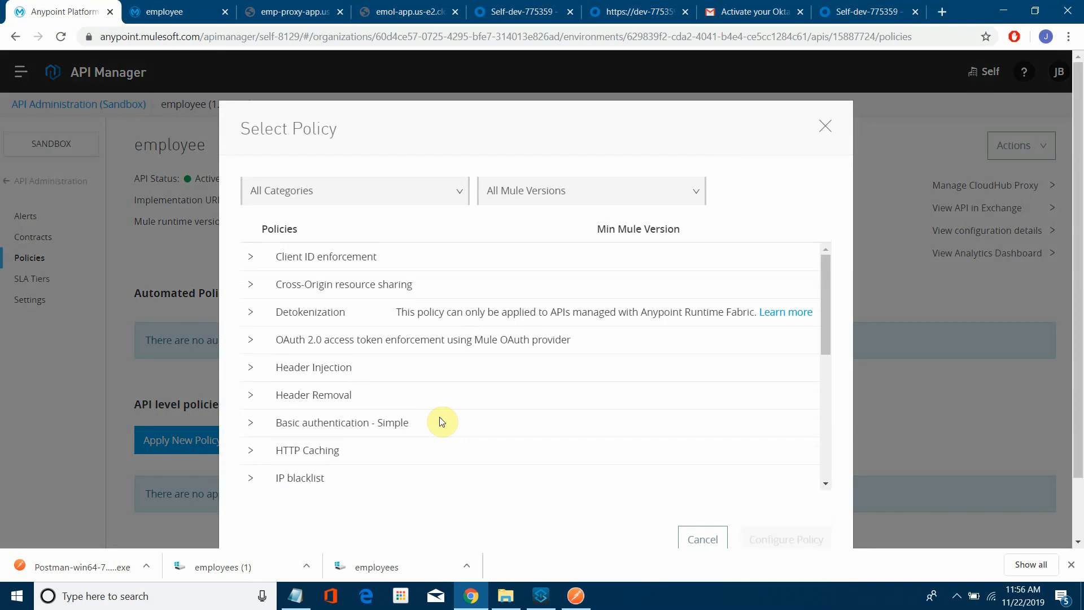
scroll(415, 391, "down", 5)
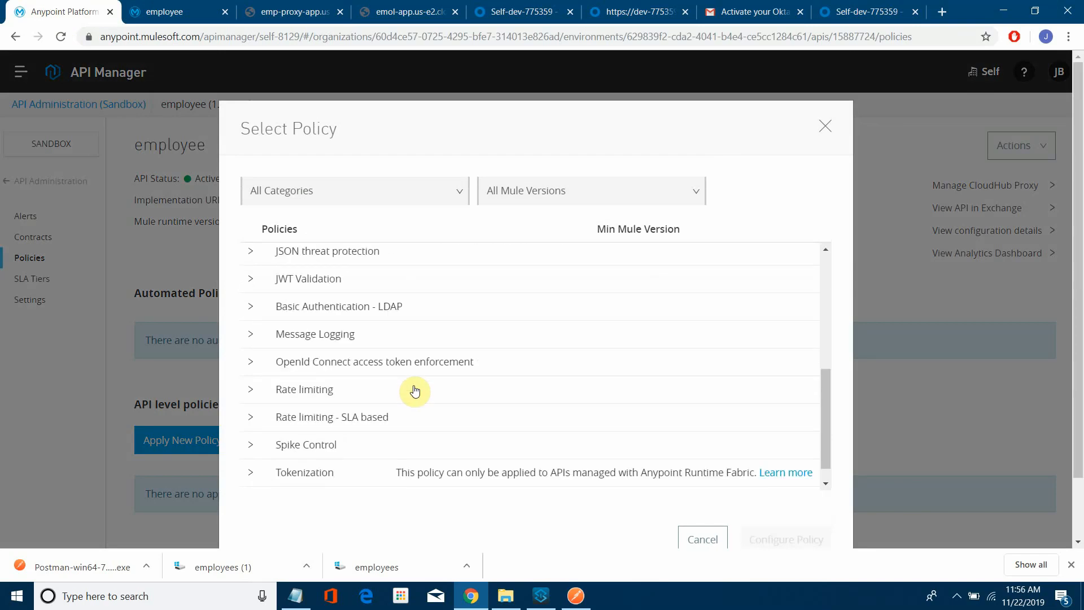
left_click(368, 363)
left_click(305, 392)
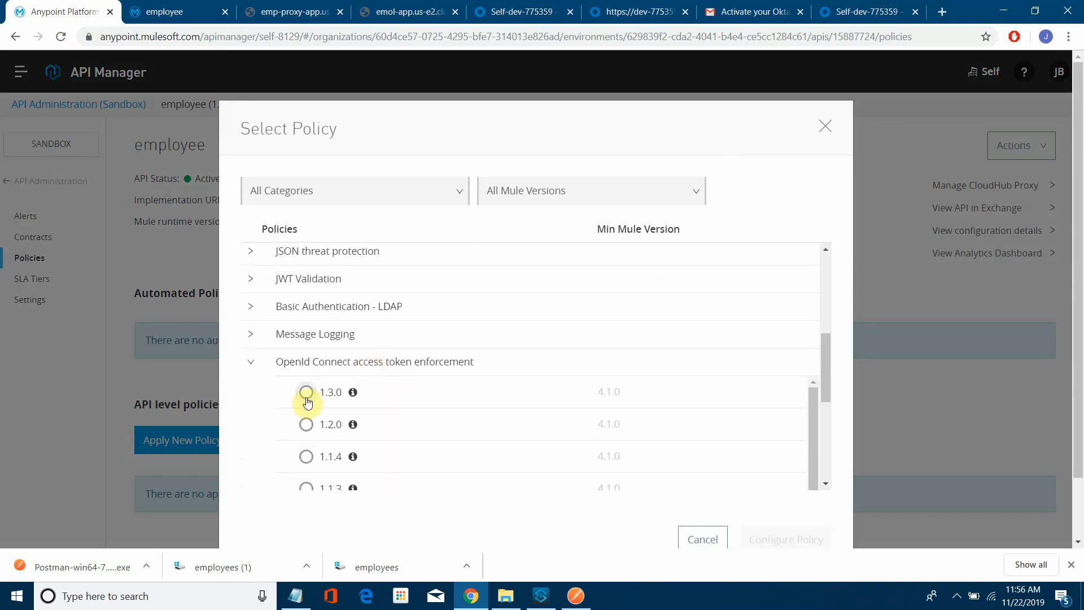
left_click(773, 543)
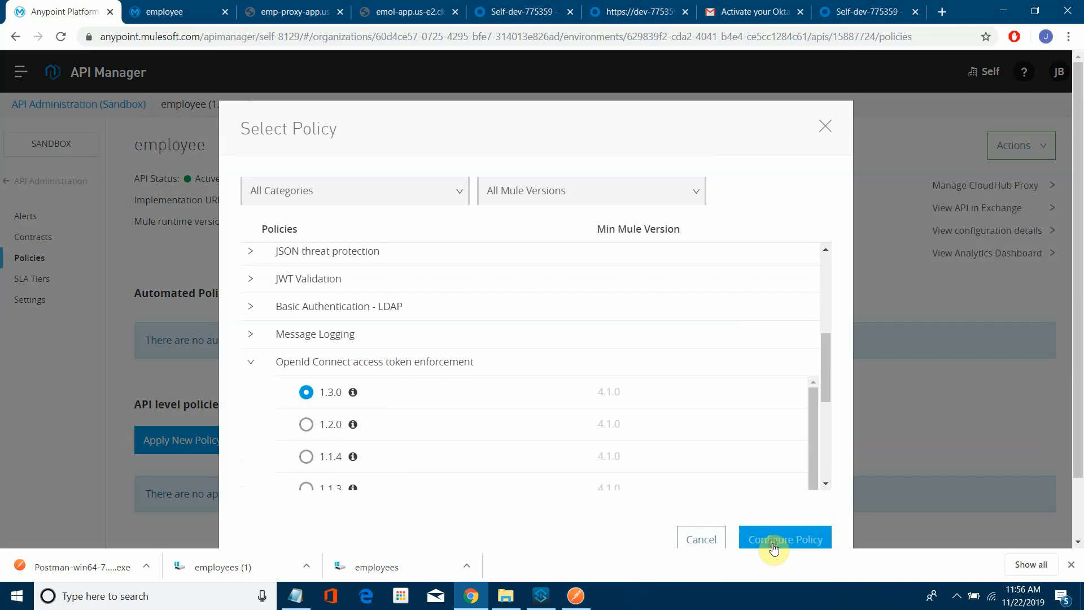
scroll(540, 365, "down", 2)
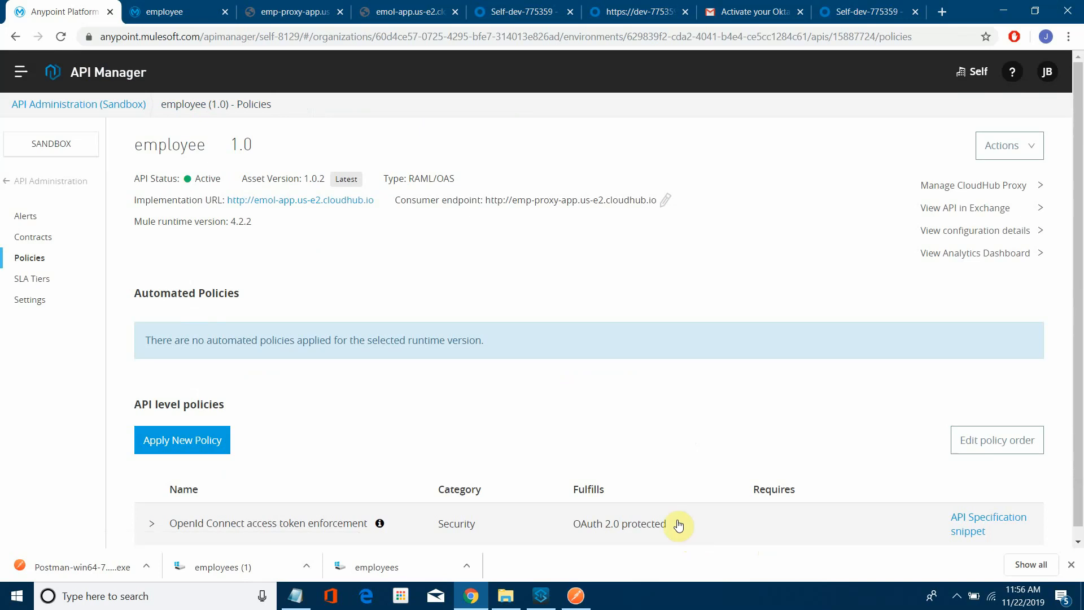
scroll(79, 188, "down", 1)
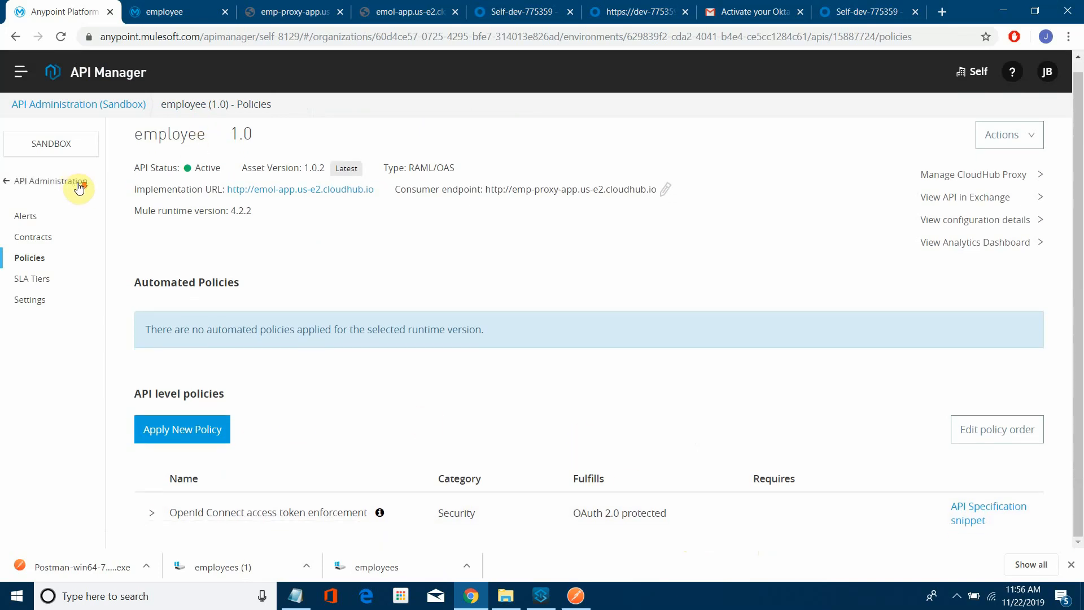
left_click(41, 190)
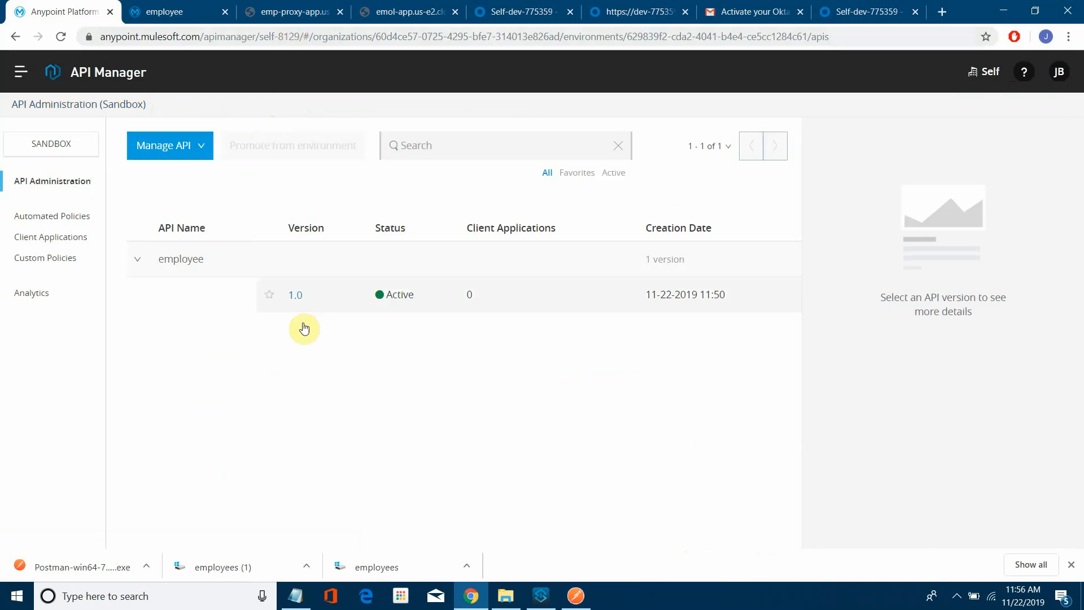
- Request the proxy's /employees endpoint again to test the access token enforcement policy, and return to API Manager
left_click(295, 11)
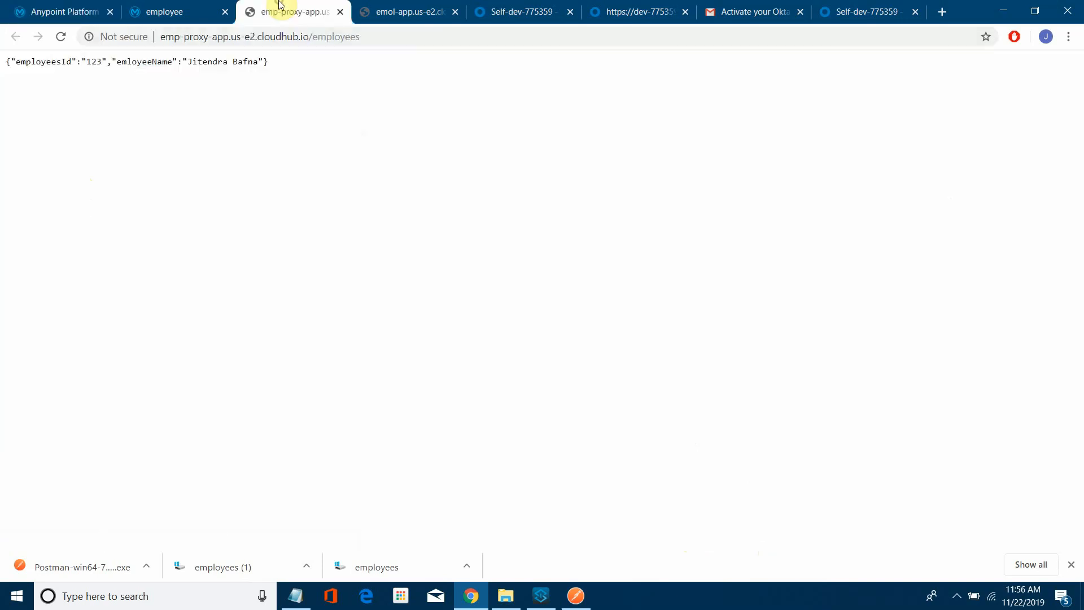
left_click(246, 39)
key("Return")
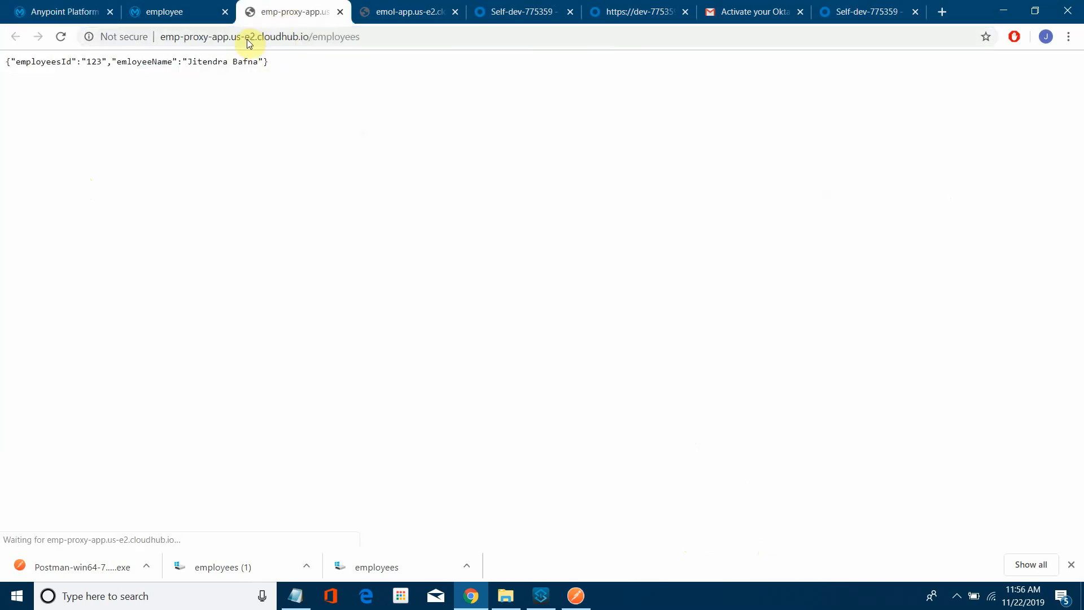
left_click(62, 11)
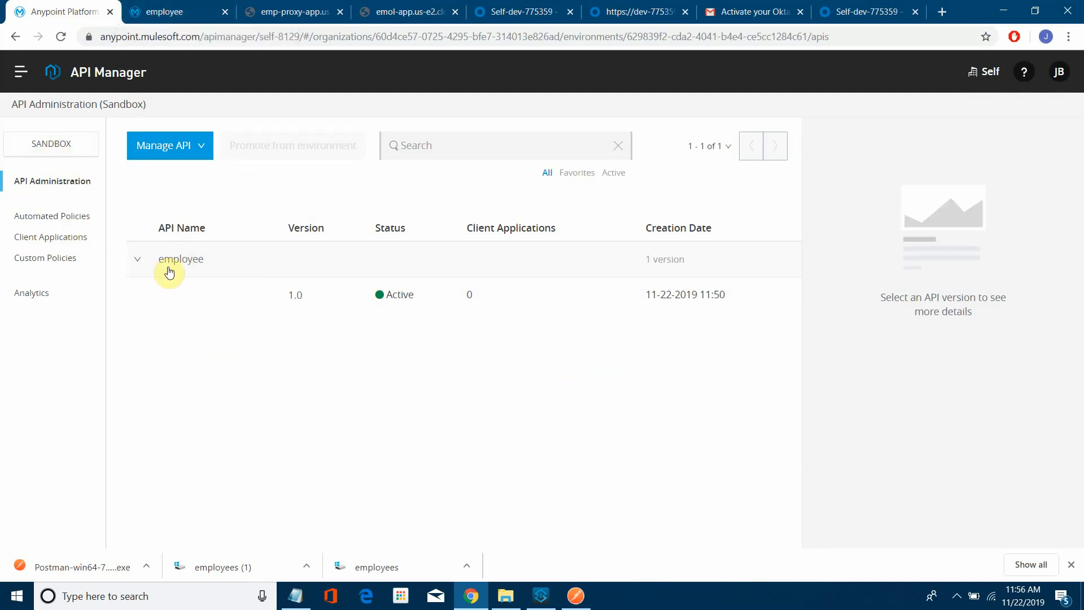
- Redeploy the emp-proxy-app proxy to CloudHub from the settings of employee API version 1.0 and close the deployment dialog
left_click(293, 300)
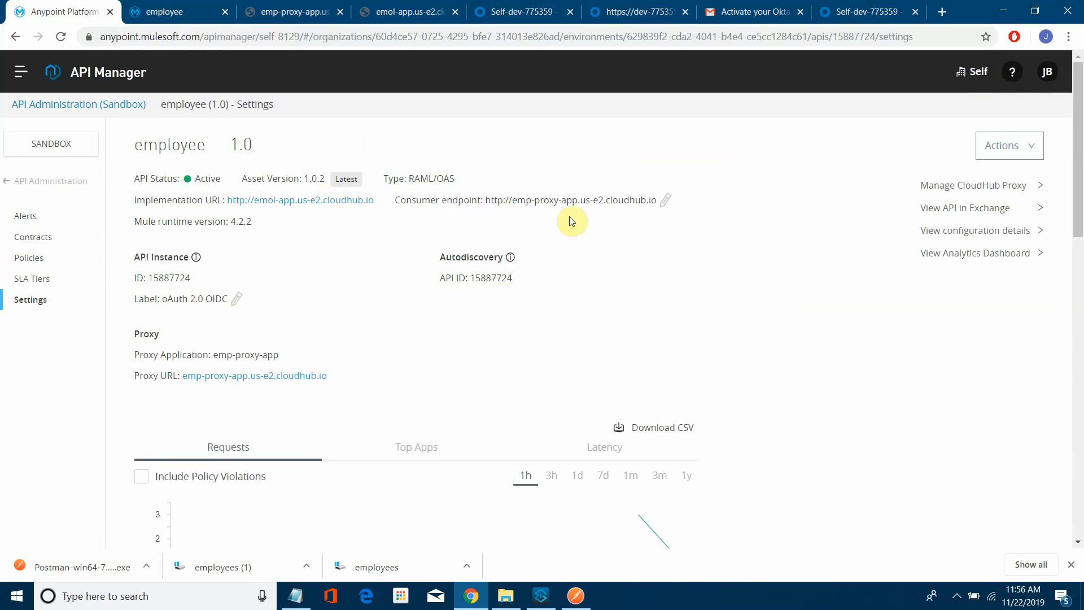
scroll(535, 258, "down", 12)
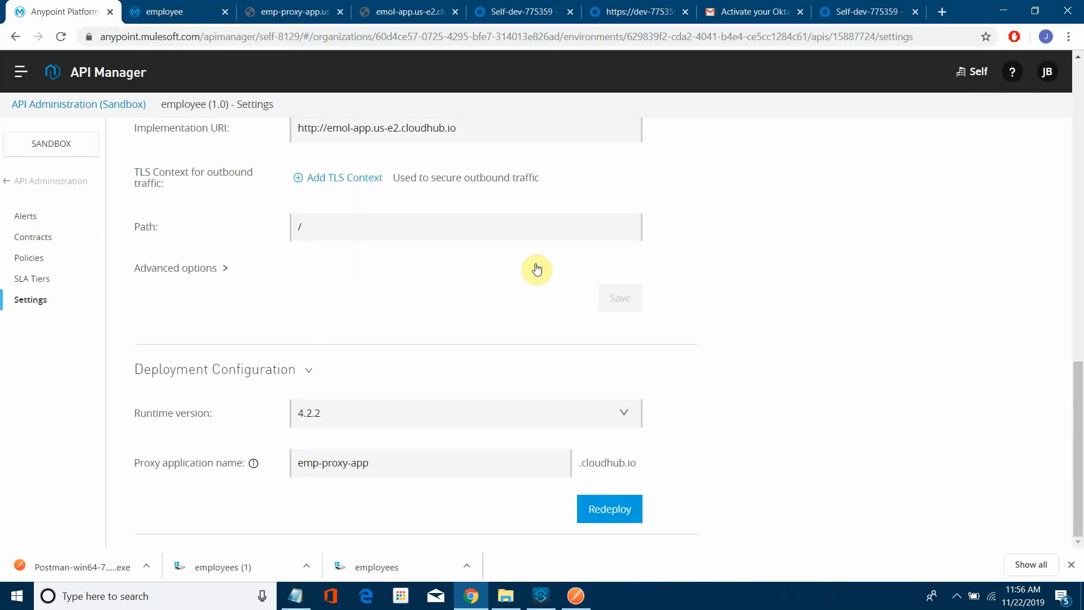
left_click(601, 510)
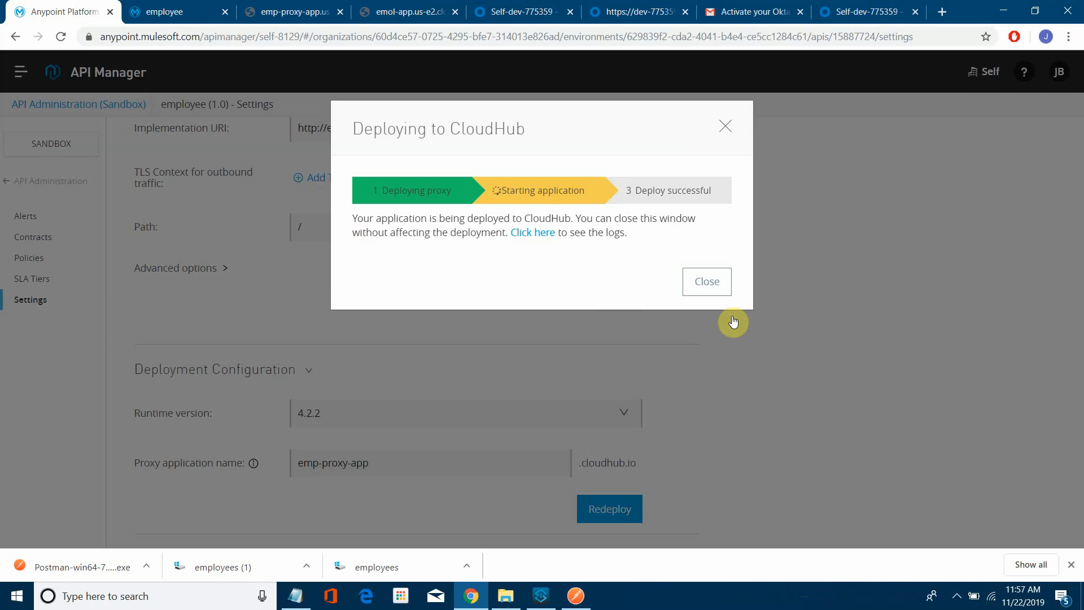
left_click(710, 285)
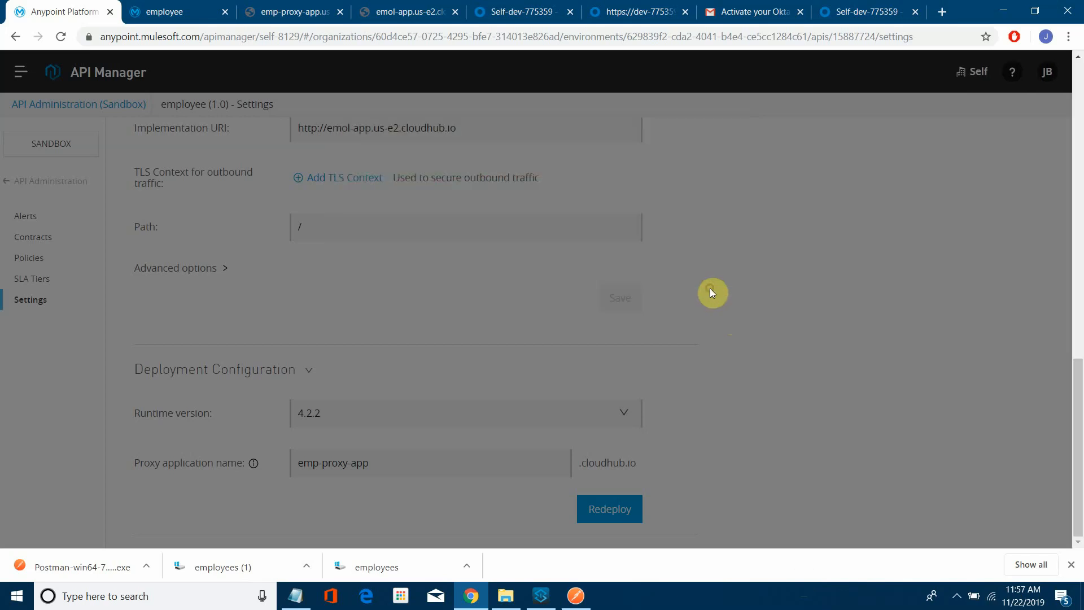
- Request emp-proxy-app.us-e2.cloudhub.io/employees again in the browser to check the redeployed proxy's policy enforcement
left_click(191, 10)
left_click(305, 10)
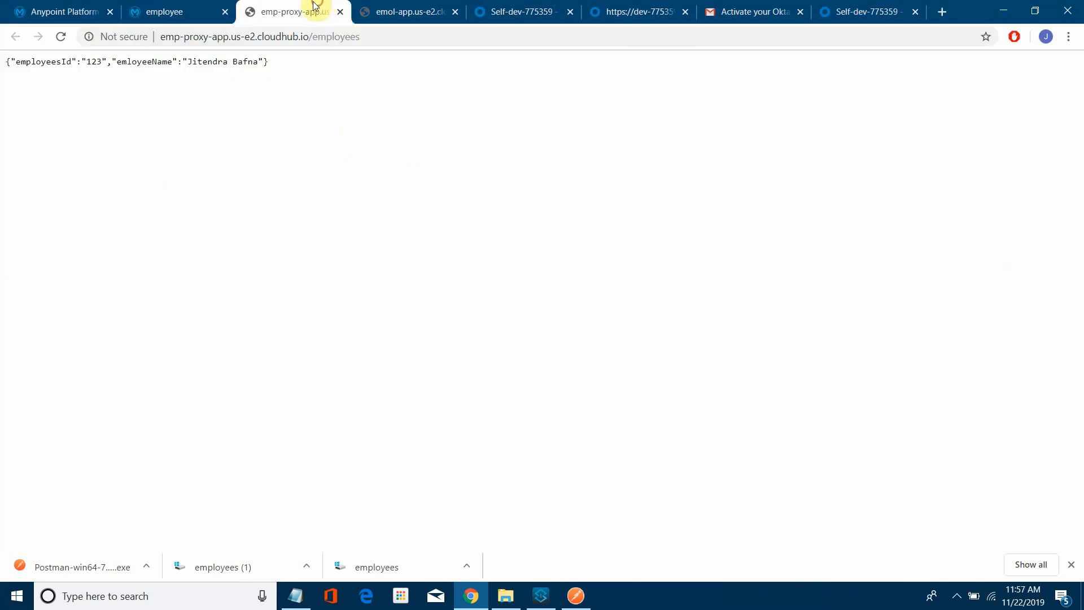
left_click(266, 35)
key("Return")
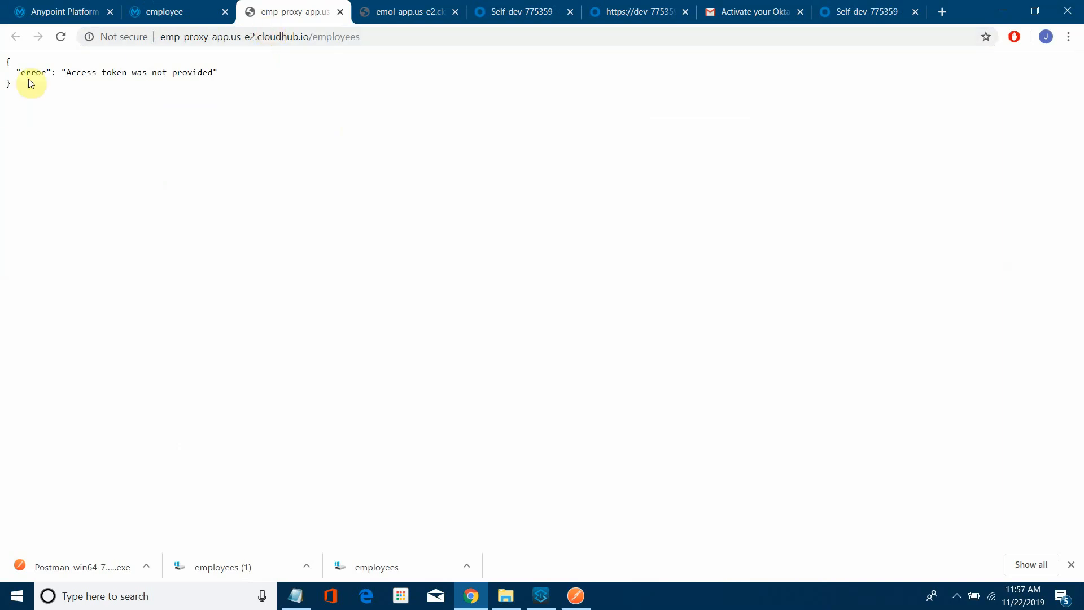
- Reopen the employee API in the developer portal and send its /employees GET request to the Mocking Service
left_click(28, 11)
left_click(378, 11)
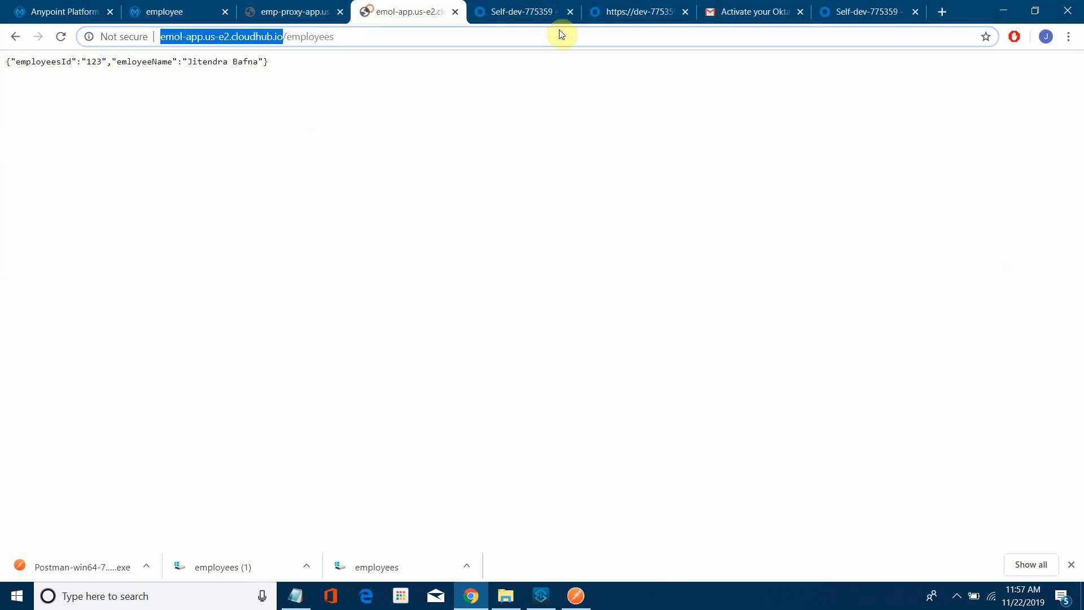
left_click(182, 11)
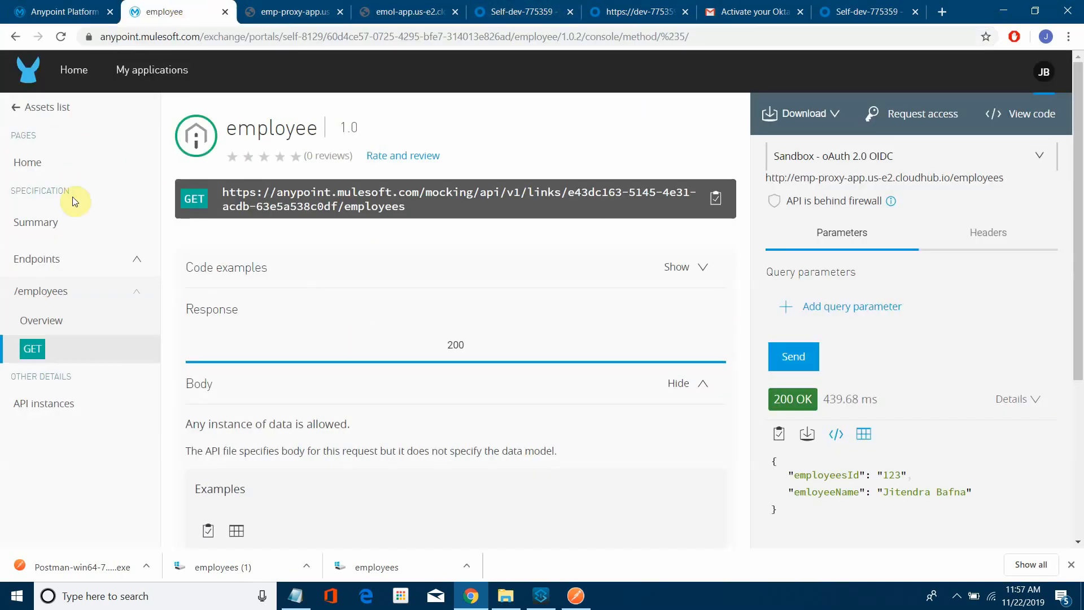
left_click(20, 116)
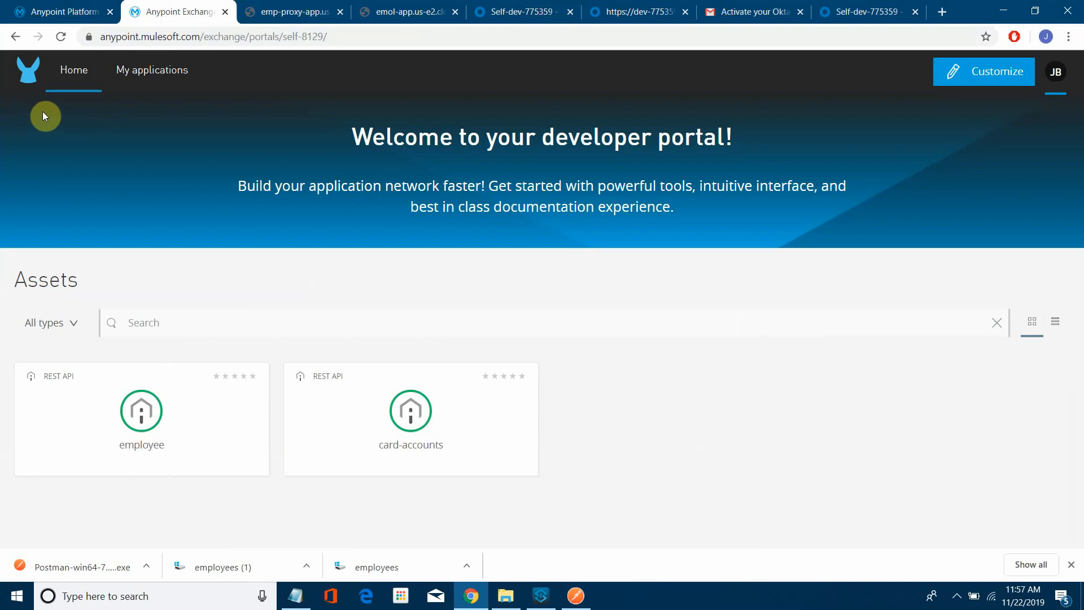
left_click(119, 418)
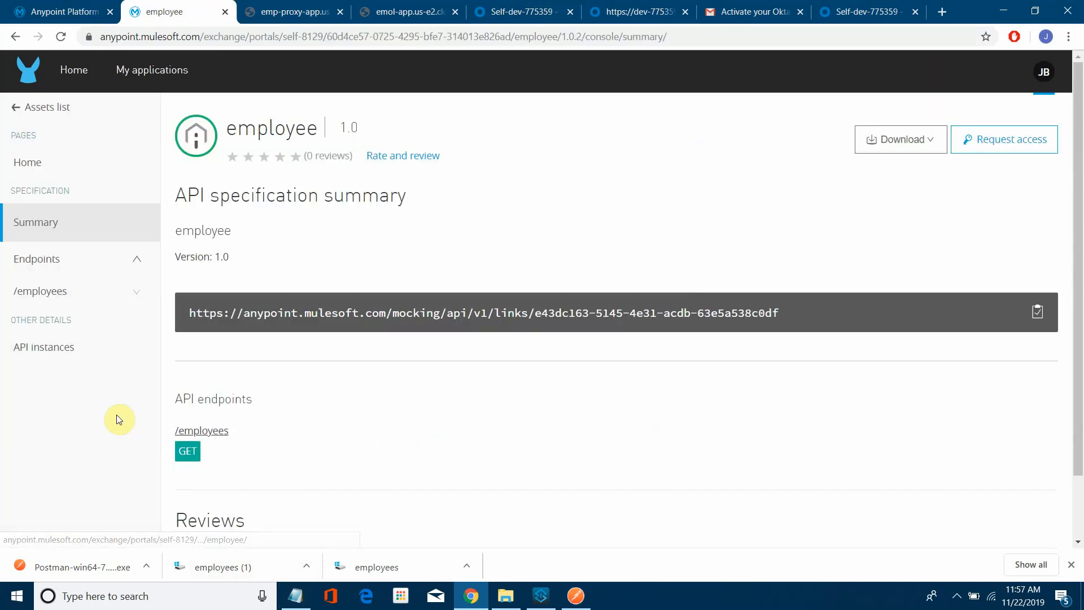
left_click(28, 291)
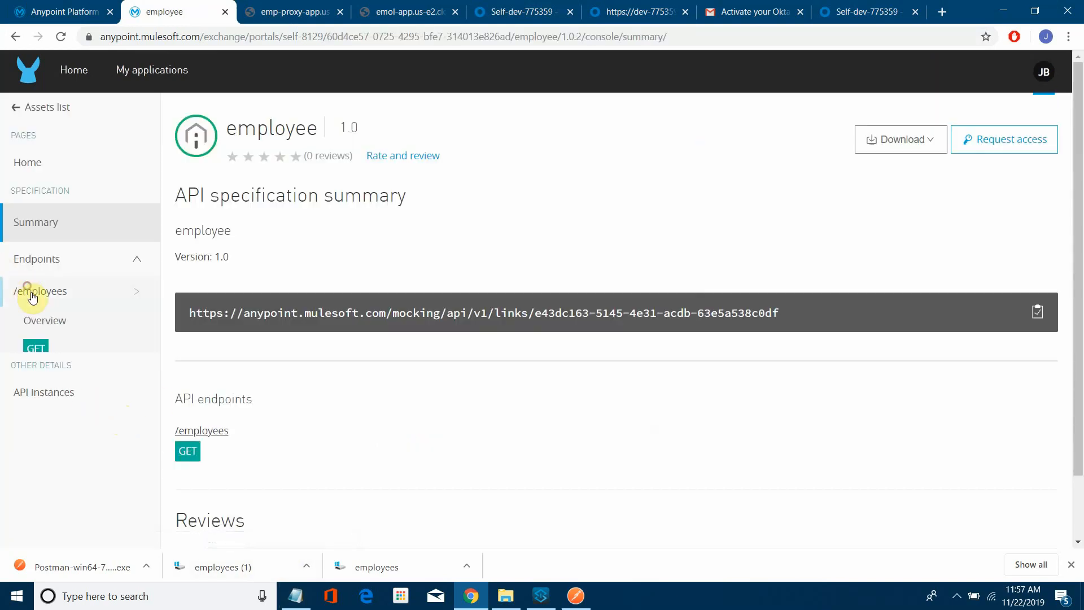
left_click(35, 348)
left_click(795, 356)
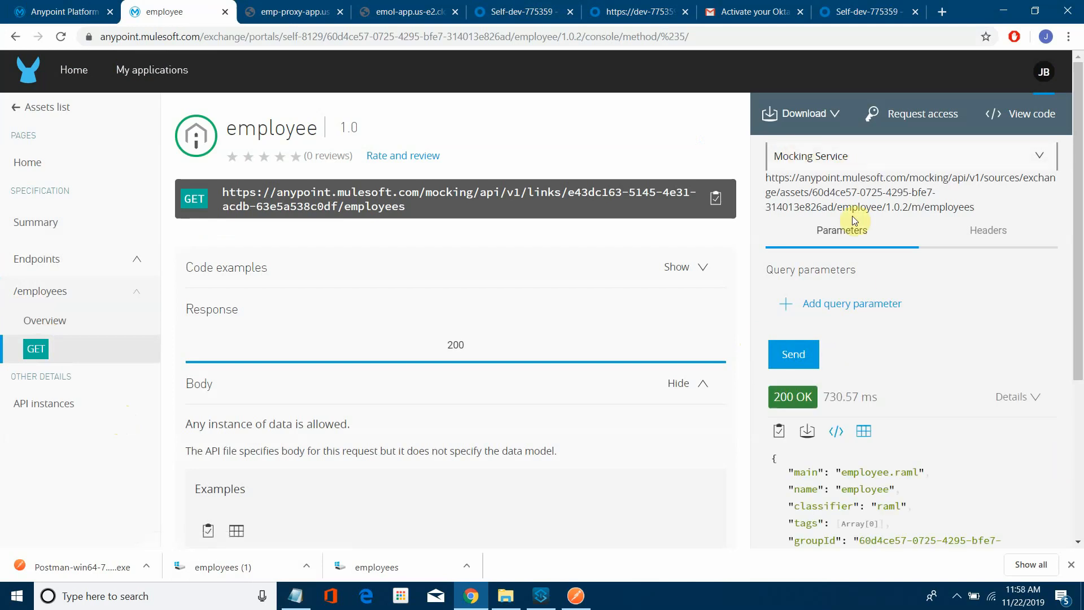
- Switch the /employees GET request to the Sandbox - oAuth 2.0 OIDC instance, send it and examine the response
scroll(943, 363, "down", 2)
scroll(975, 351, "up", 2)
left_click(1039, 154)
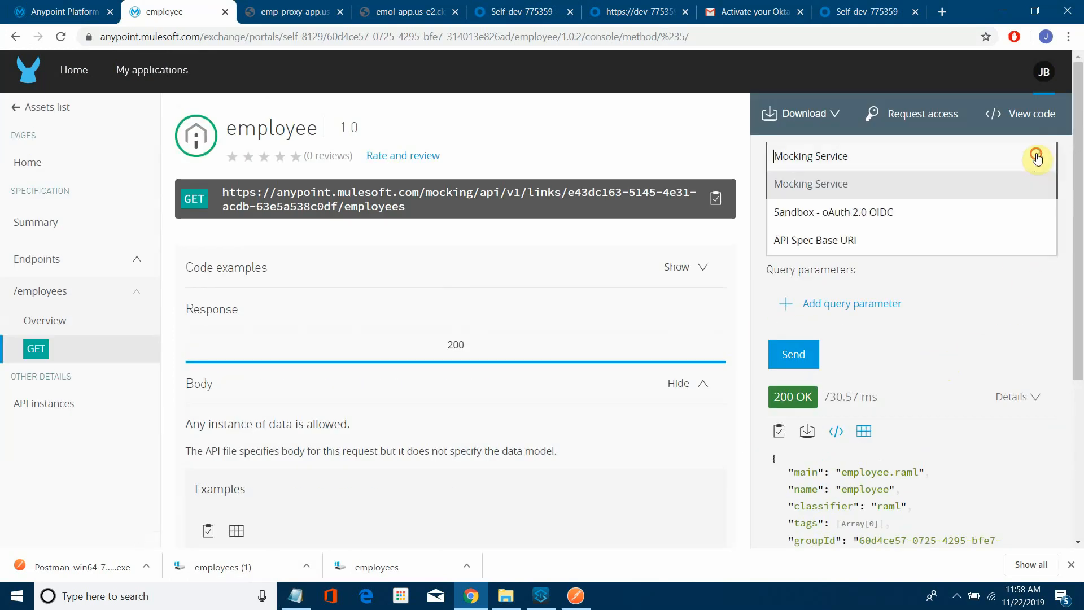
left_click(837, 217)
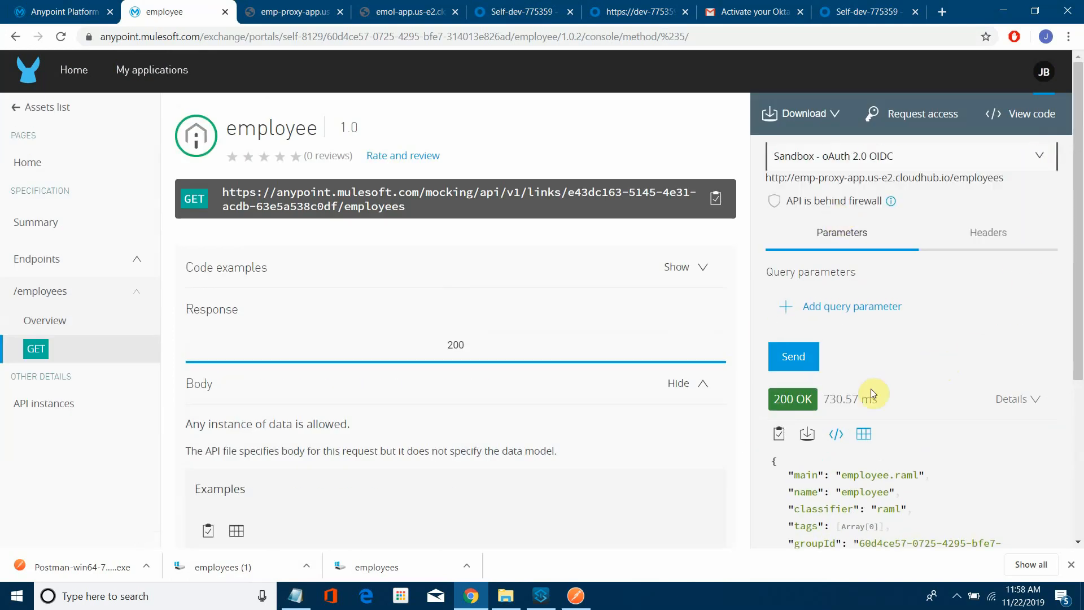
left_click(797, 351)
scroll(860, 270, "down", 3)
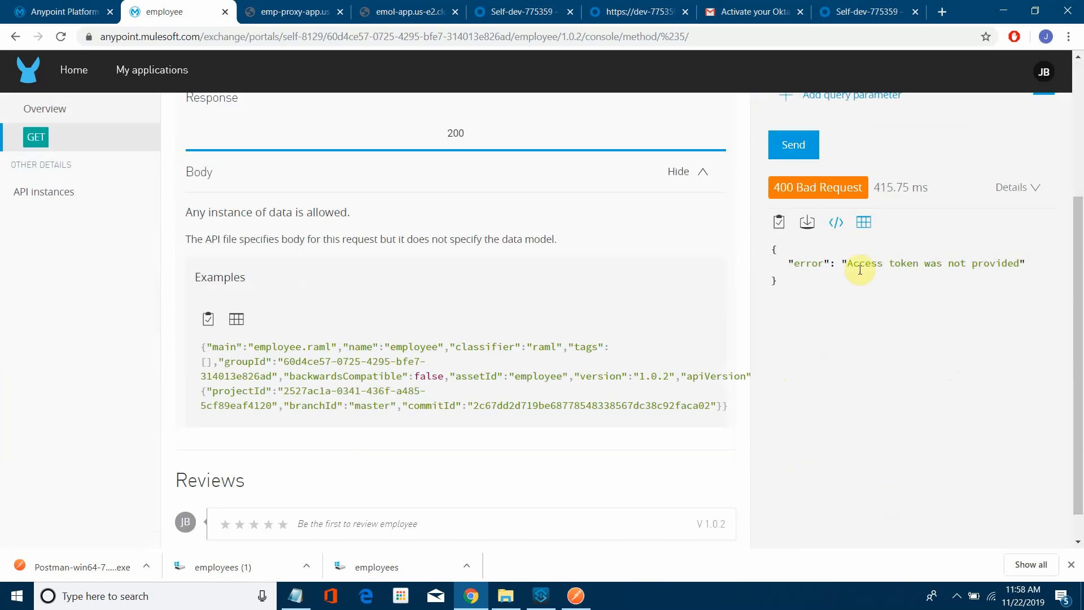
scroll(948, 308, "up", 3)
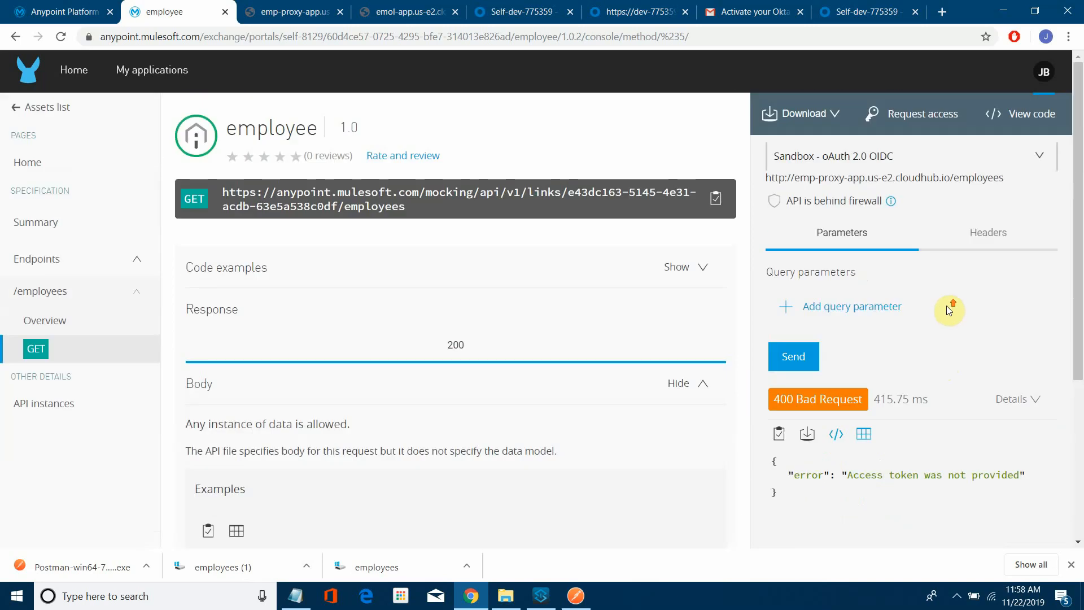
scroll(492, 429, "down", 2)
scroll(492, 429, "down", 1)
scroll(491, 430, "up", 3)
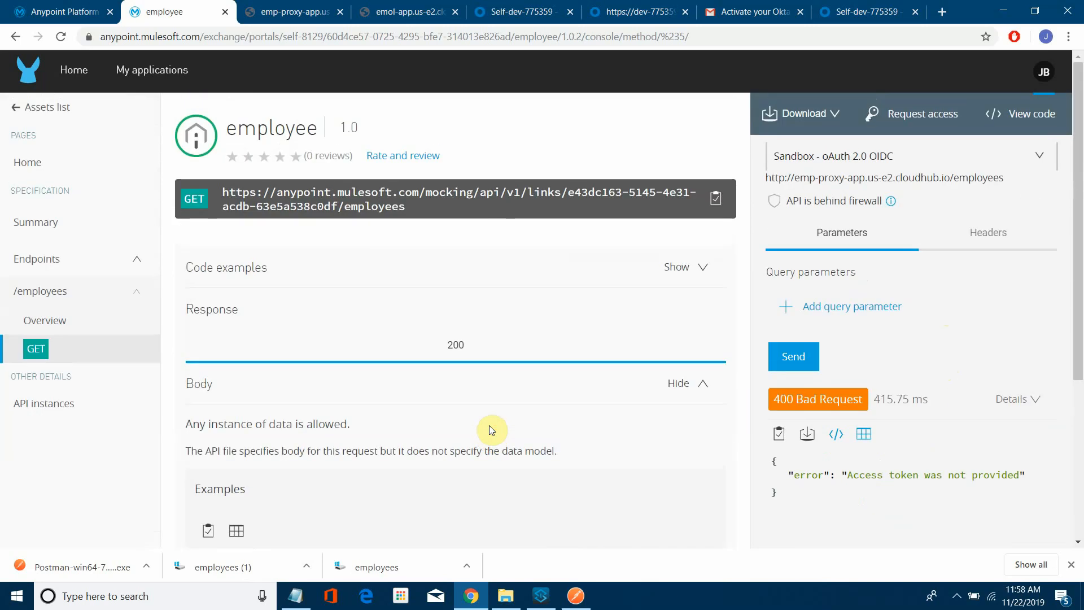
- Check the token endpoint in Okta's authorization server metadata and return to the employee API in the developer portal
left_click(657, 12)
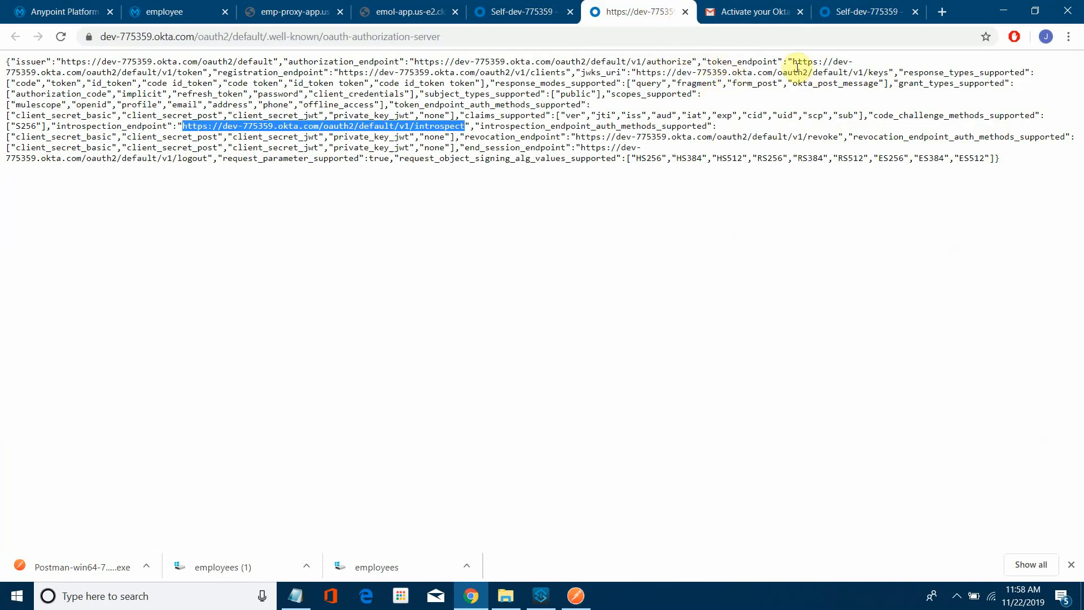
left_click(793, 63)
left_click_drag(793, 62, 50, 61)
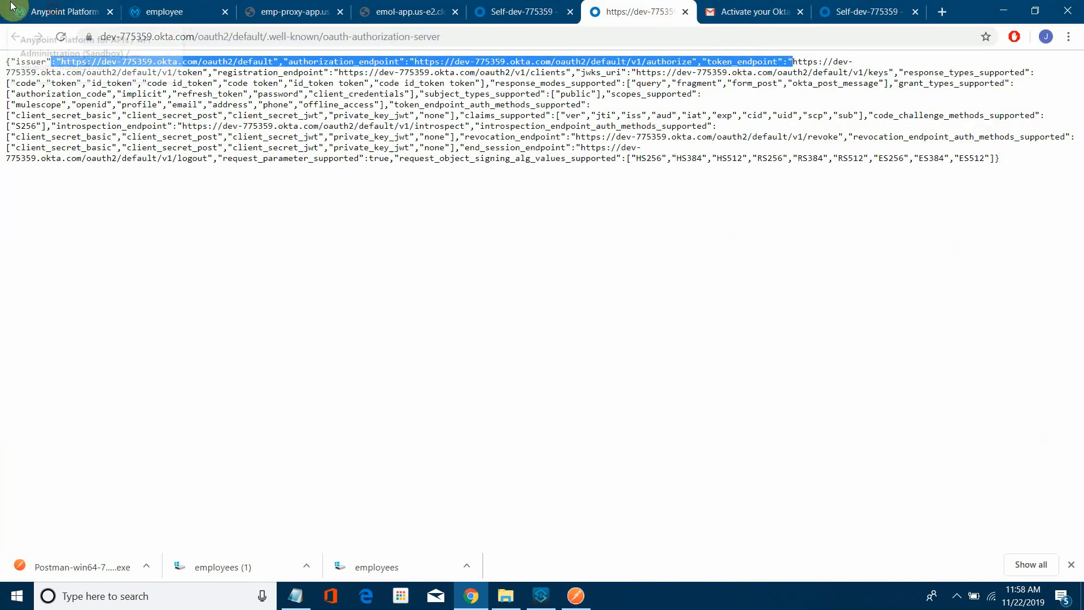
left_click(14, 7)
left_click(148, 11)
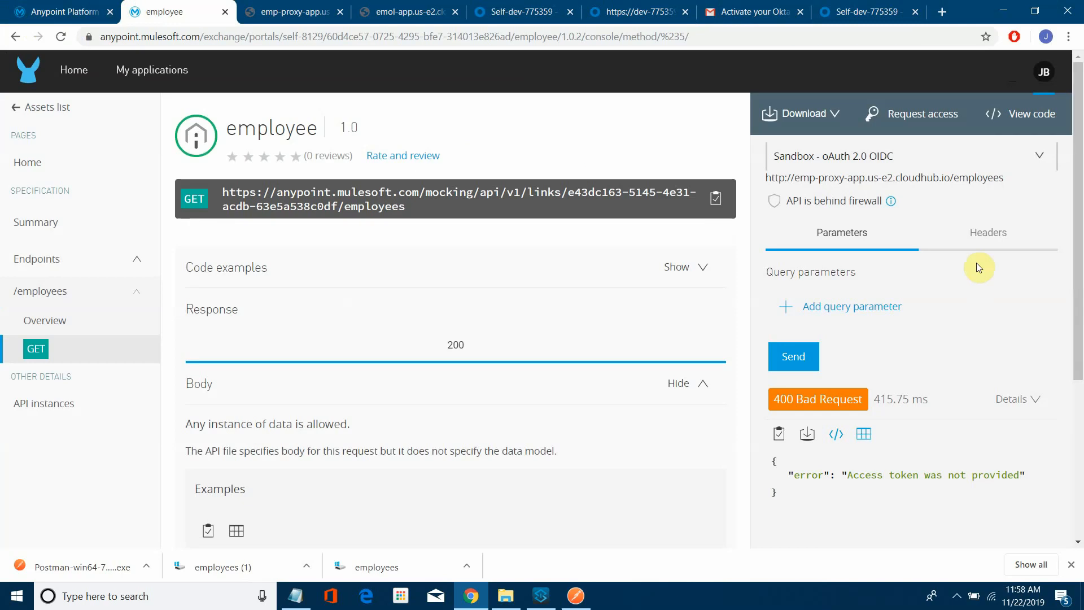
- Request access to the employee API and try to create a new client application named oAuthDataNew
left_click(896, 123)
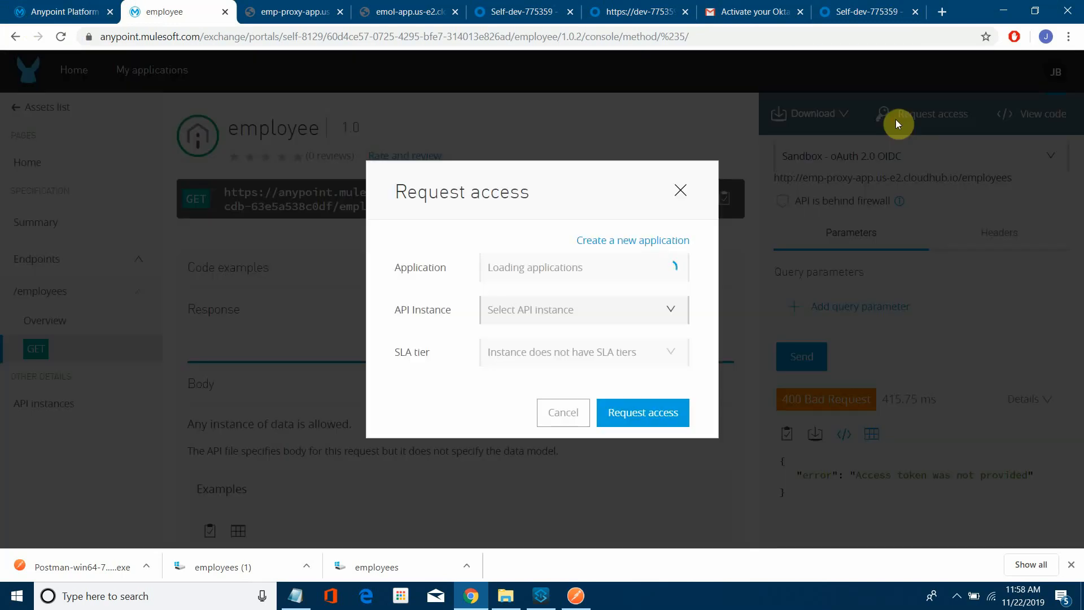
left_click(630, 244)
left_click(523, 222)
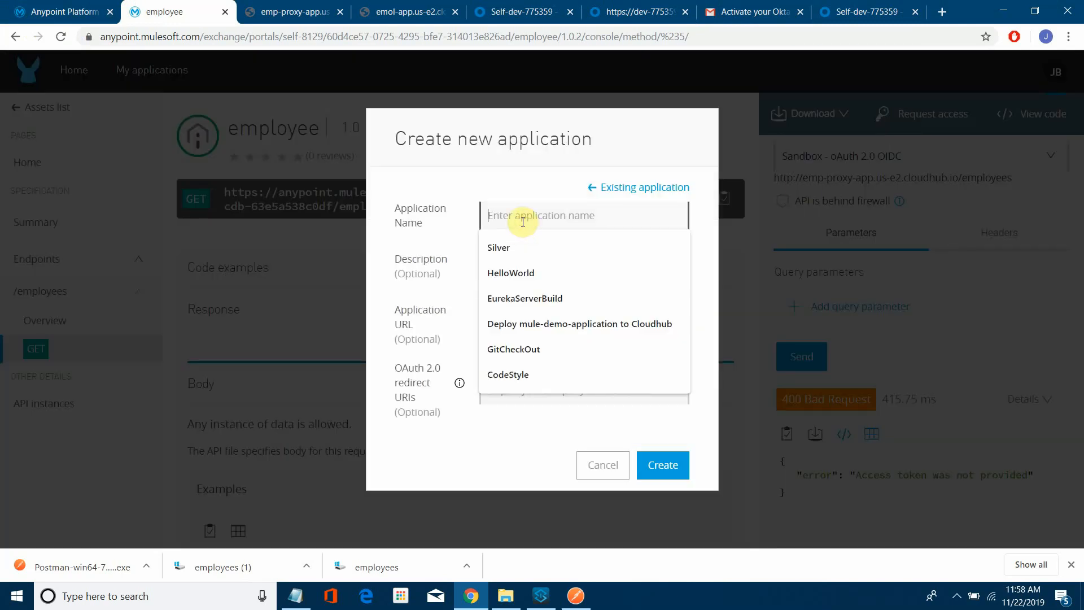
type("oAuthDataNew")
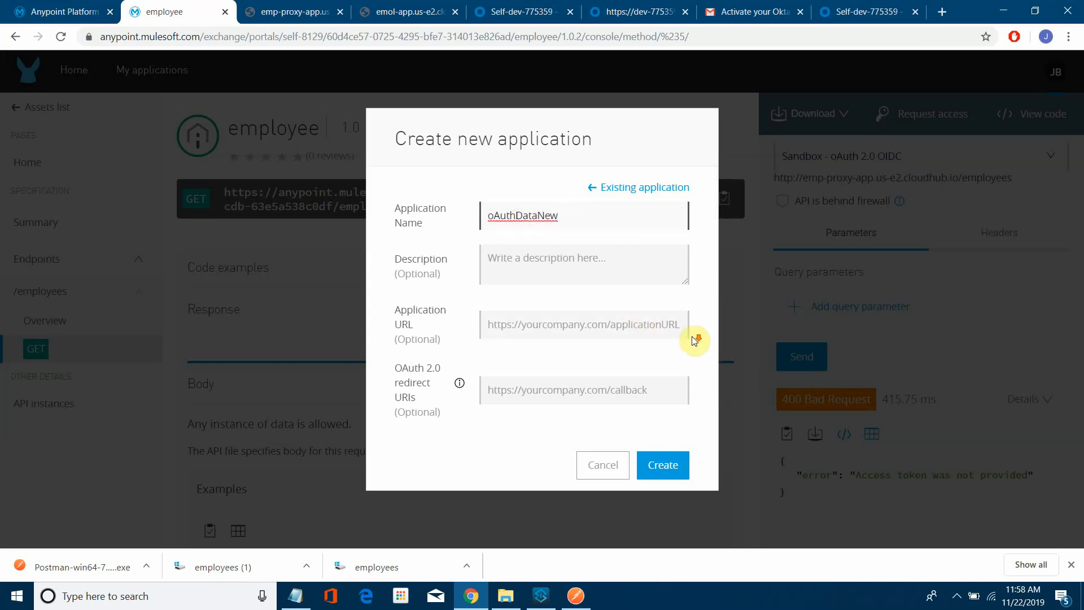
left_click(567, 385)
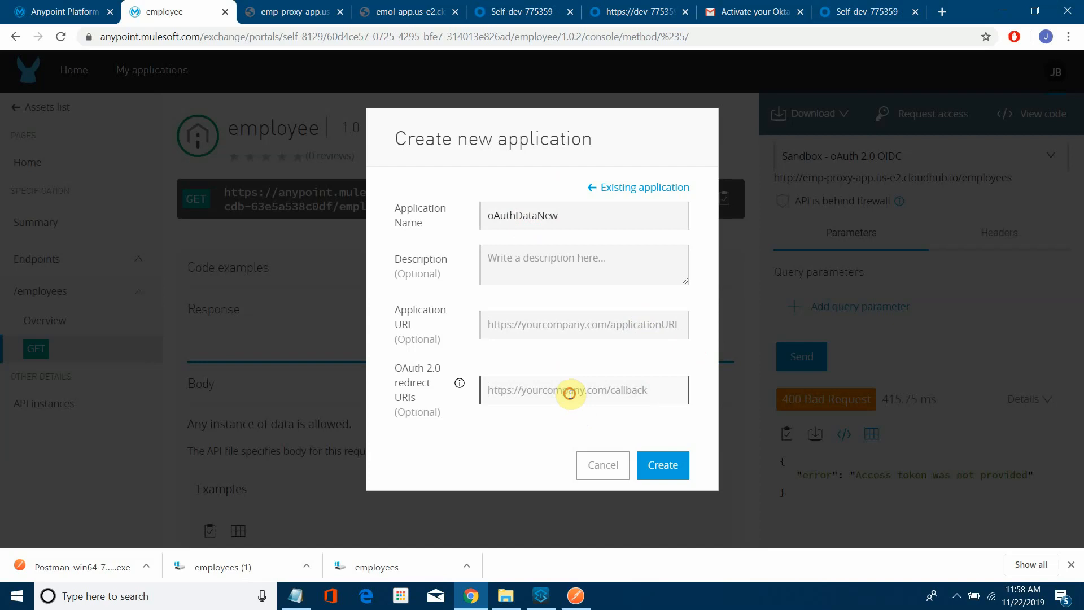
left_click(648, 462)
scroll(623, 400, "down", 1)
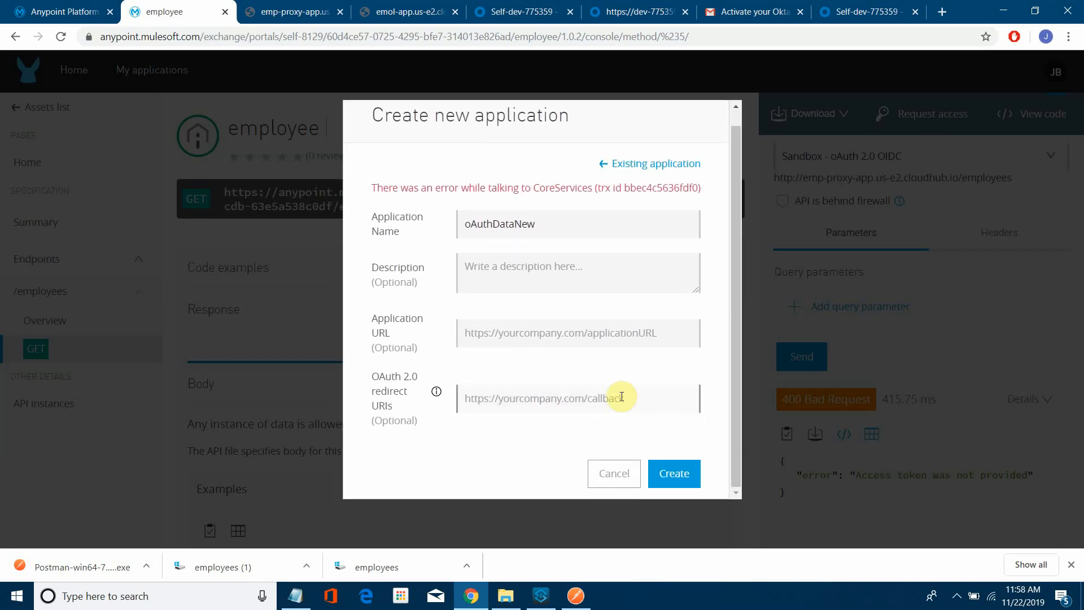
scroll(623, 397, "up", 1)
left_click(658, 179)
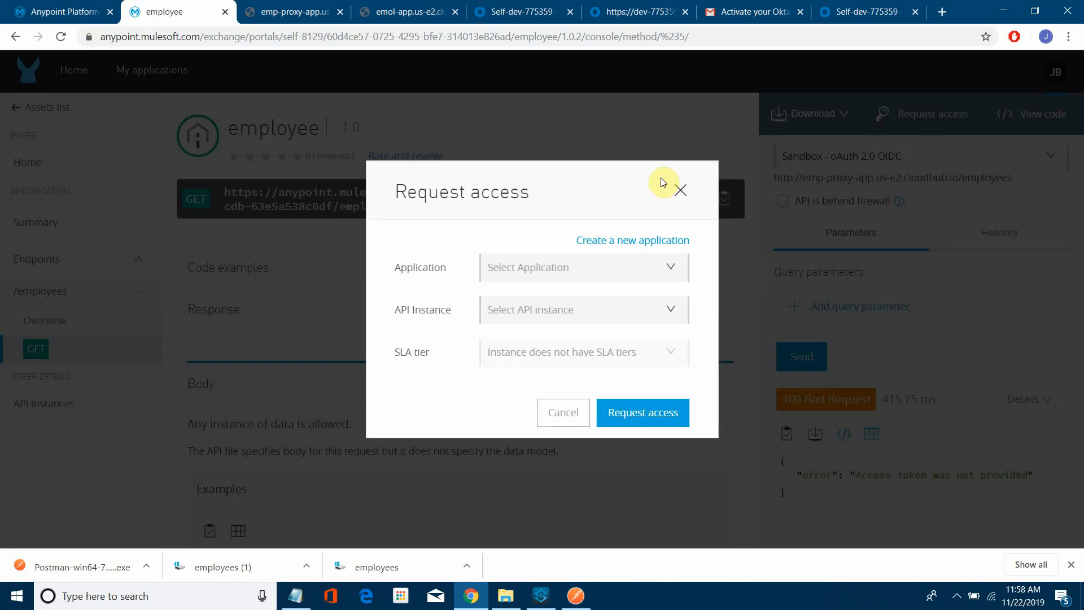
left_click(578, 259)
left_click(514, 295)
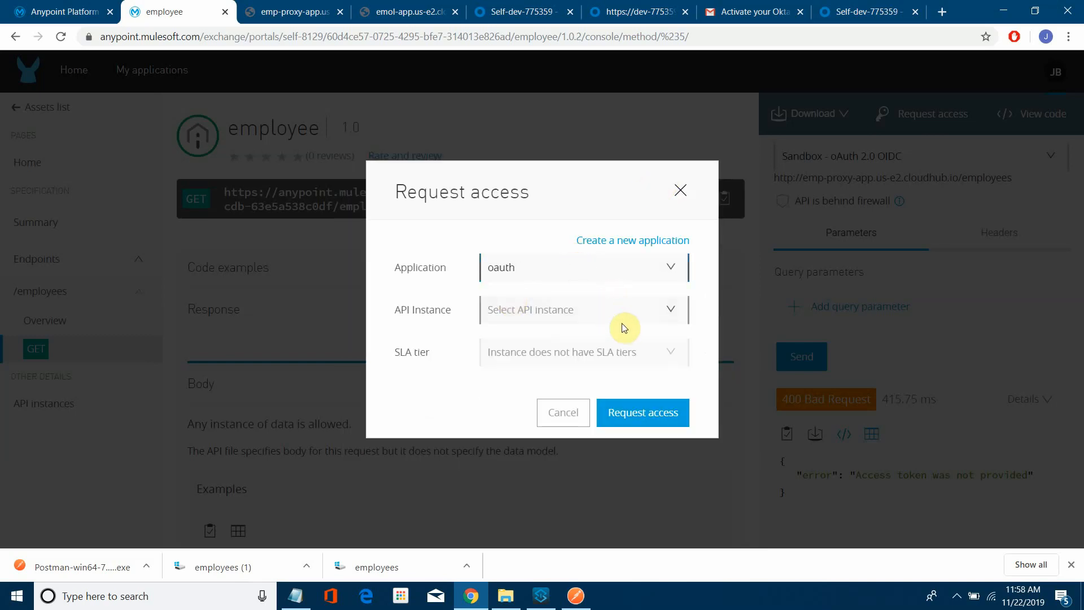
left_click(608, 308)
left_click(526, 365)
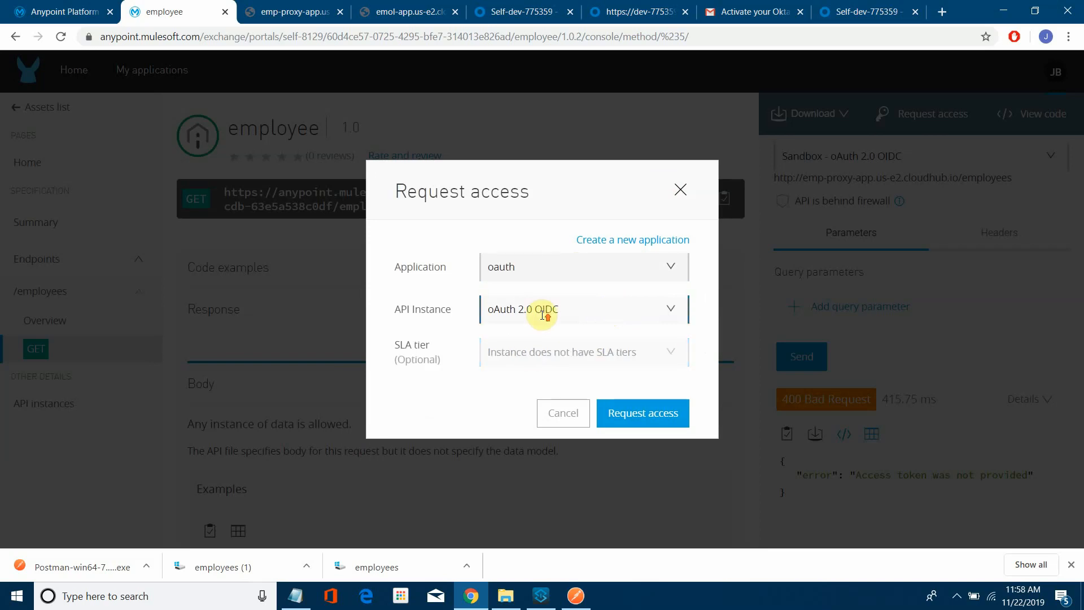
left_click(619, 240)
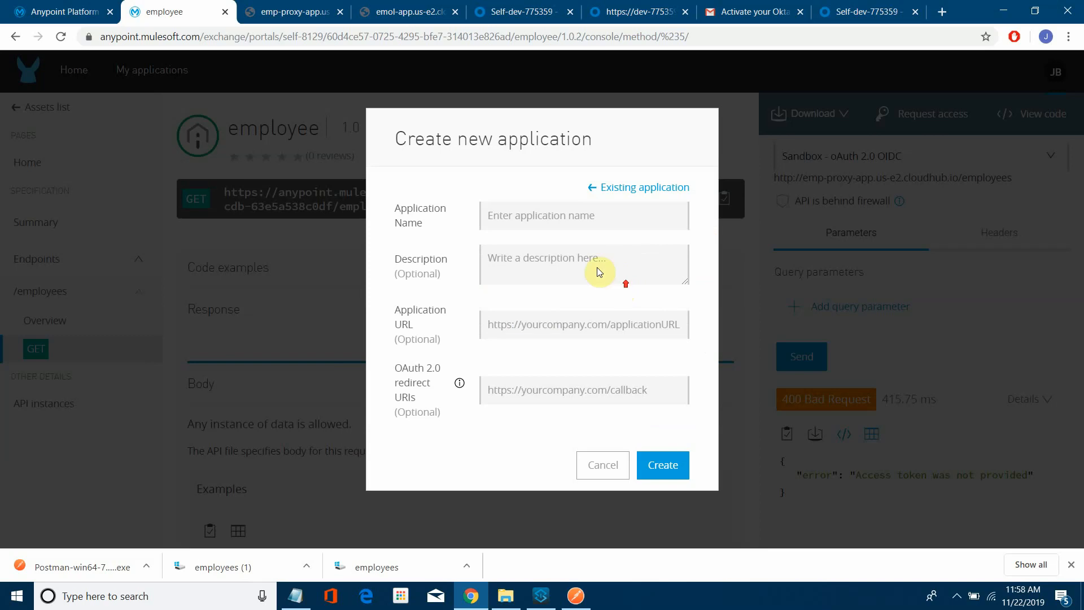
left_click(569, 218)
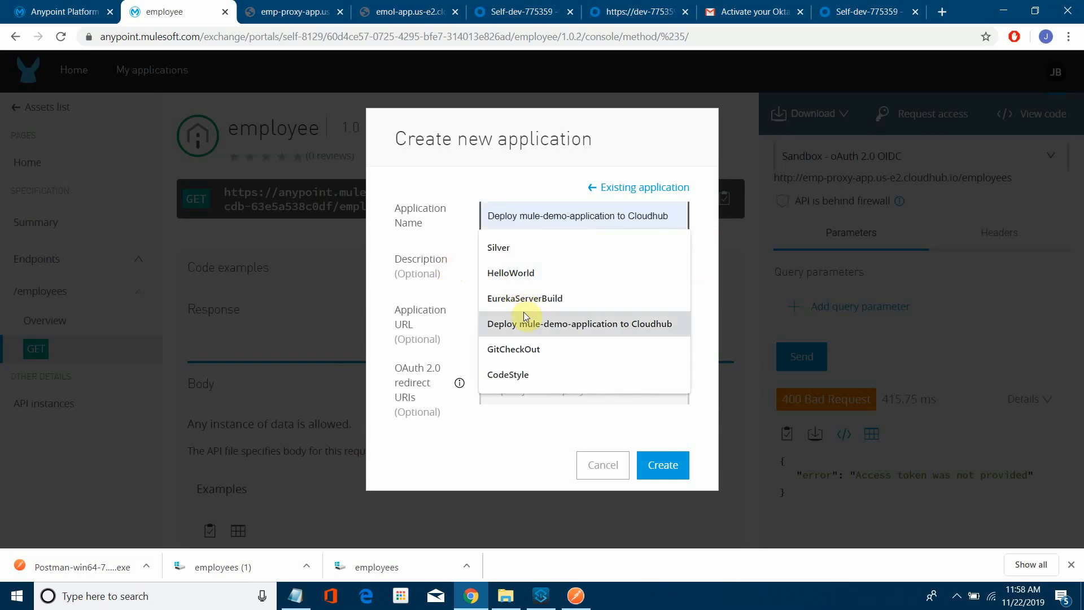
left_click(571, 189)
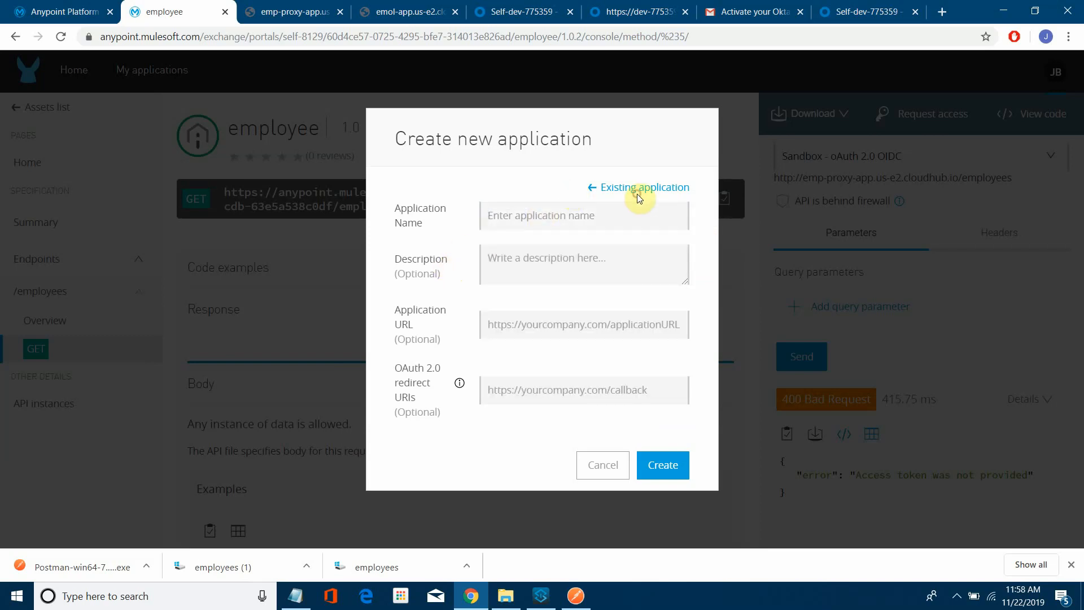
left_click(638, 190)
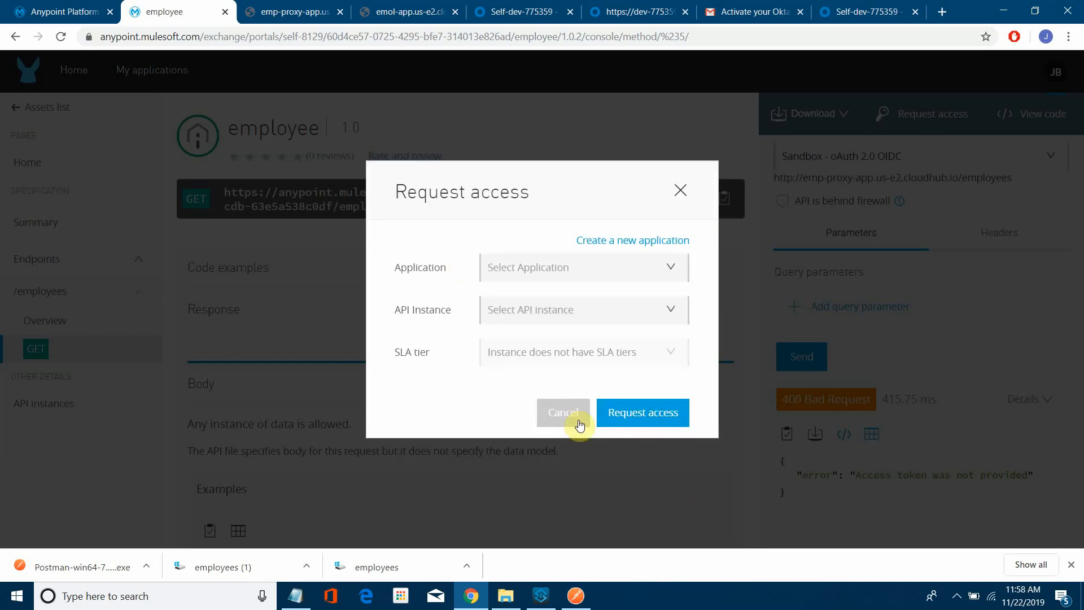
- Request access for the existing oauth application to the oAuth 2.0 OIDC instance and close the access dialog
left_click(627, 421)
left_click(556, 267)
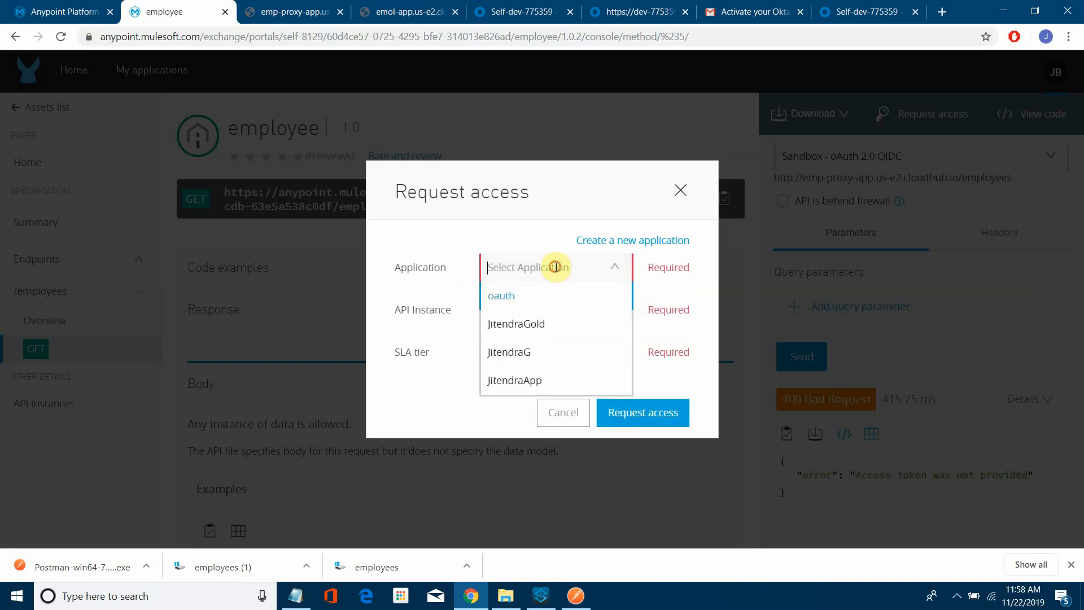
left_click(511, 303)
left_click(511, 305)
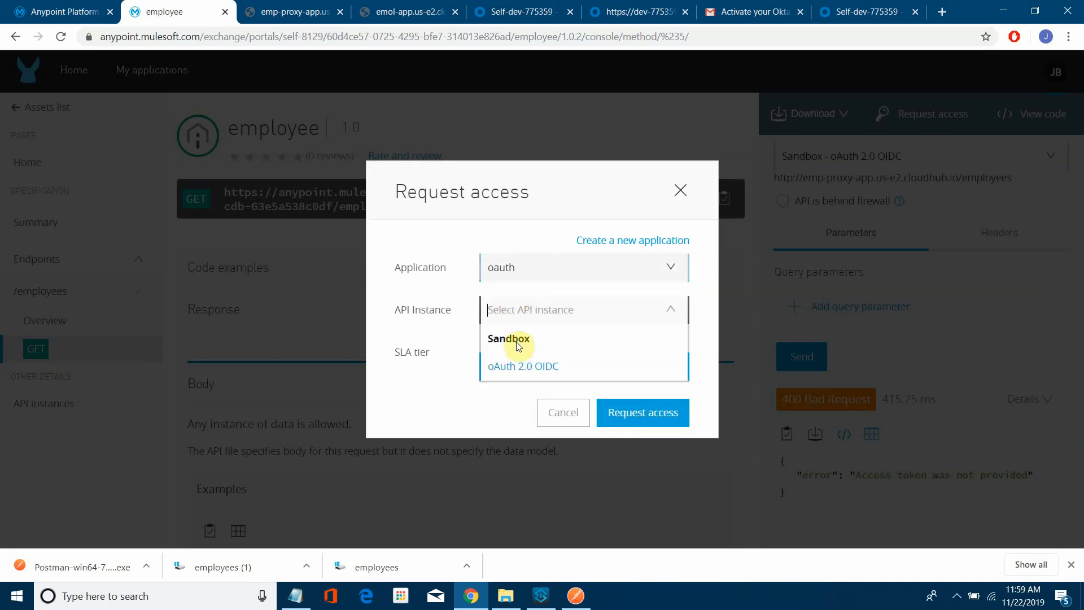
left_click(522, 366)
left_click(523, 346)
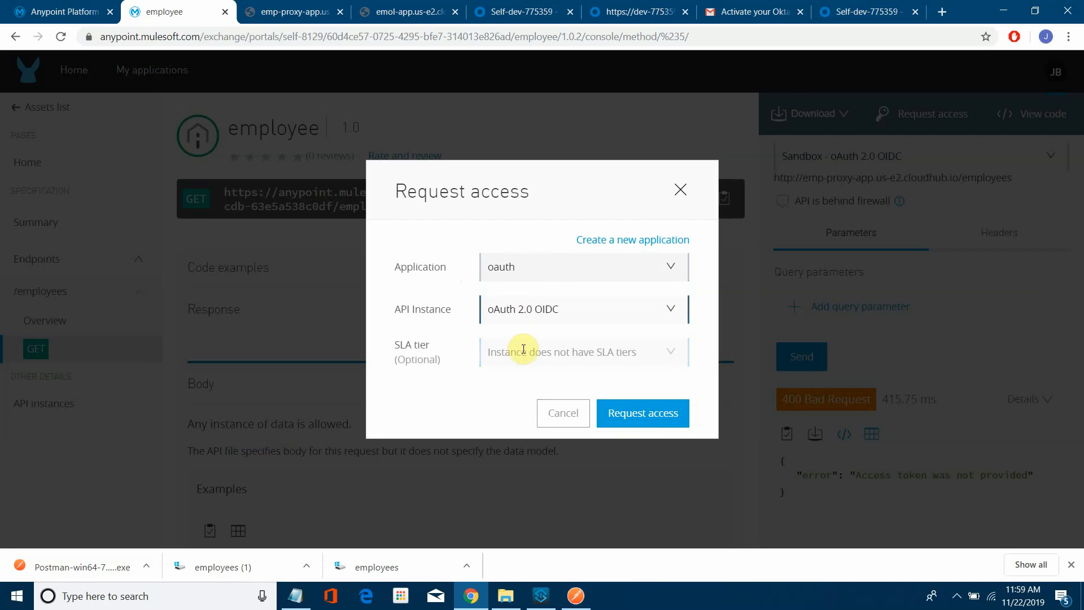
left_click(627, 426)
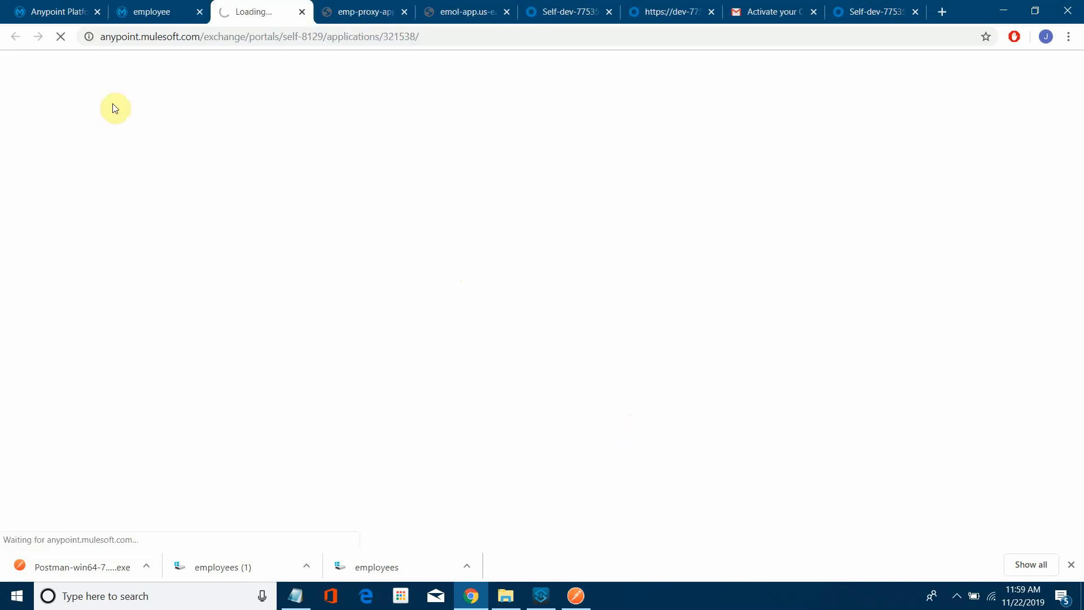
left_click(145, 9)
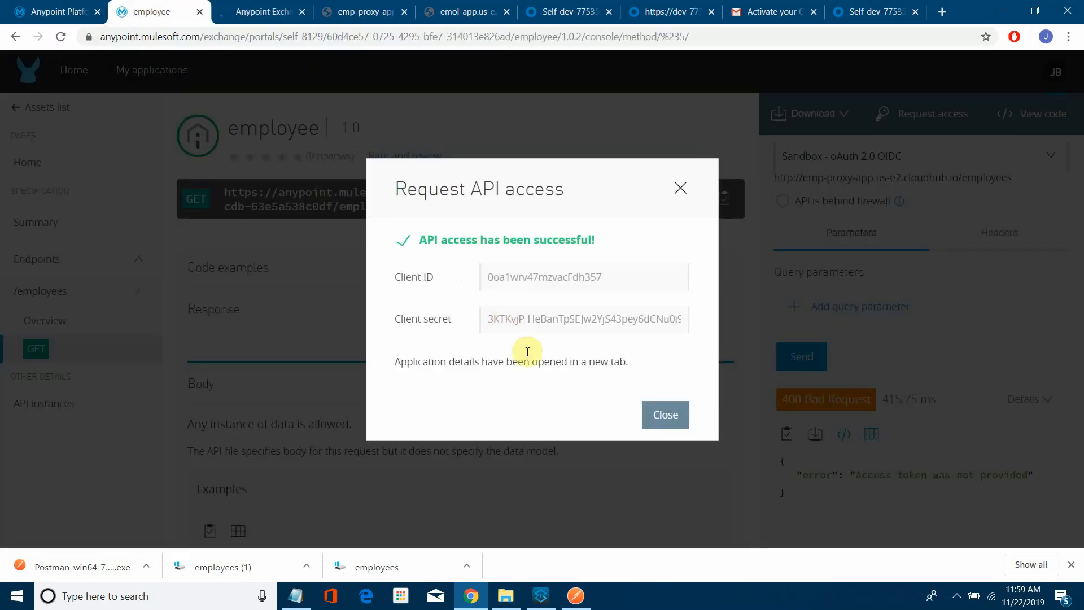
left_click(661, 424)
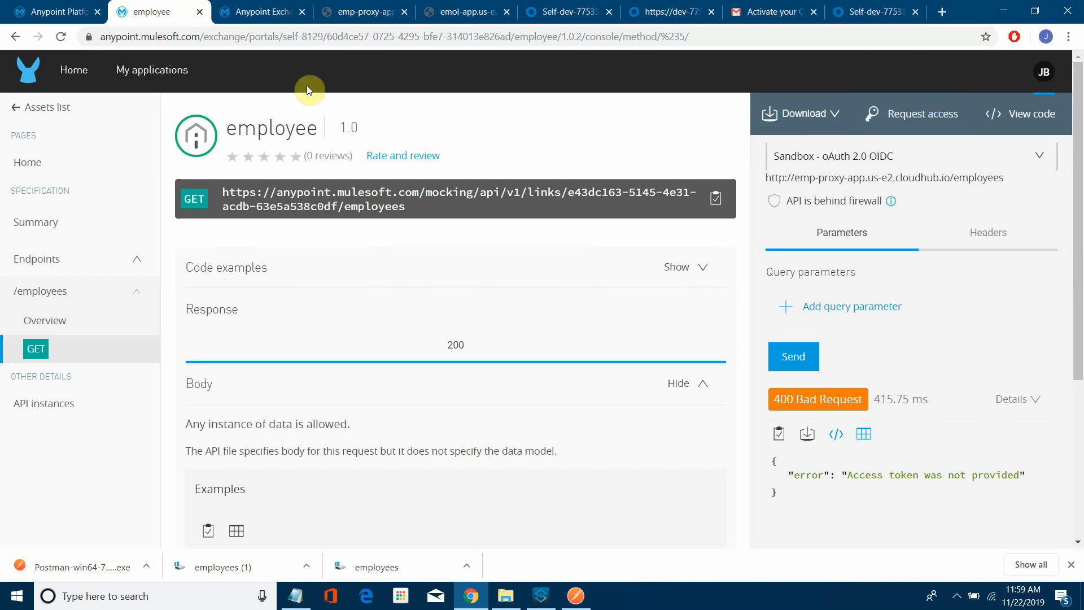
- Reload the employee API page, start another access request and name a new client application oAuthApp
left_click(263, 39)
key("Return")
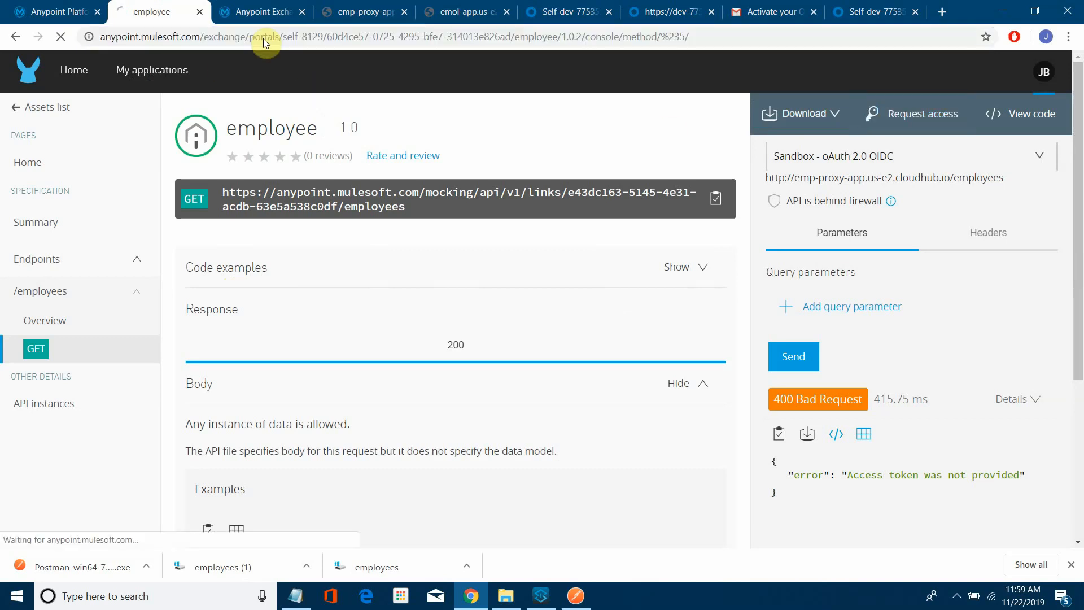
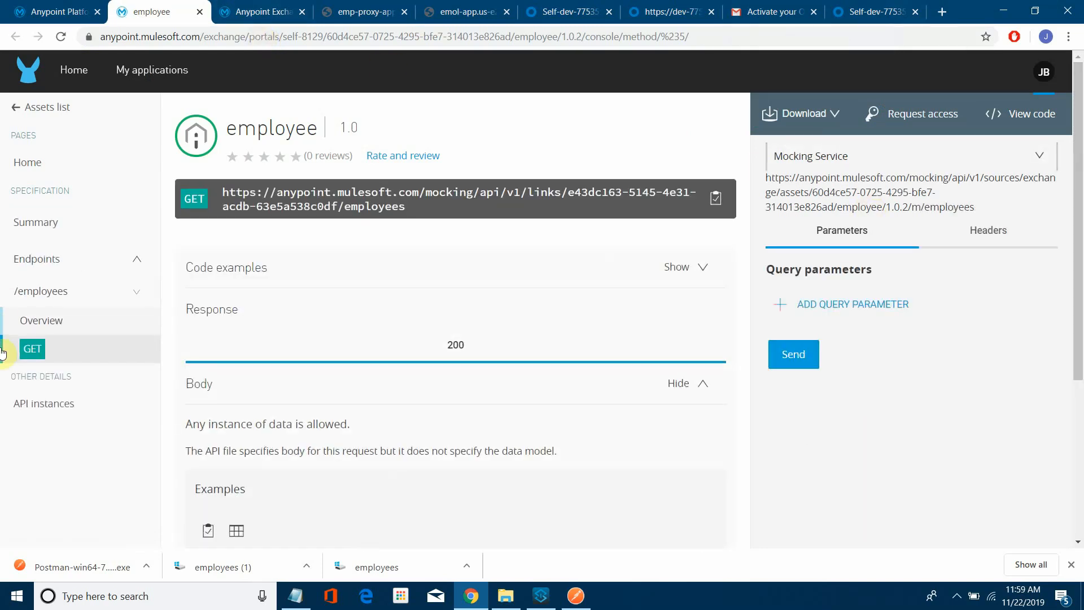
left_click(920, 125)
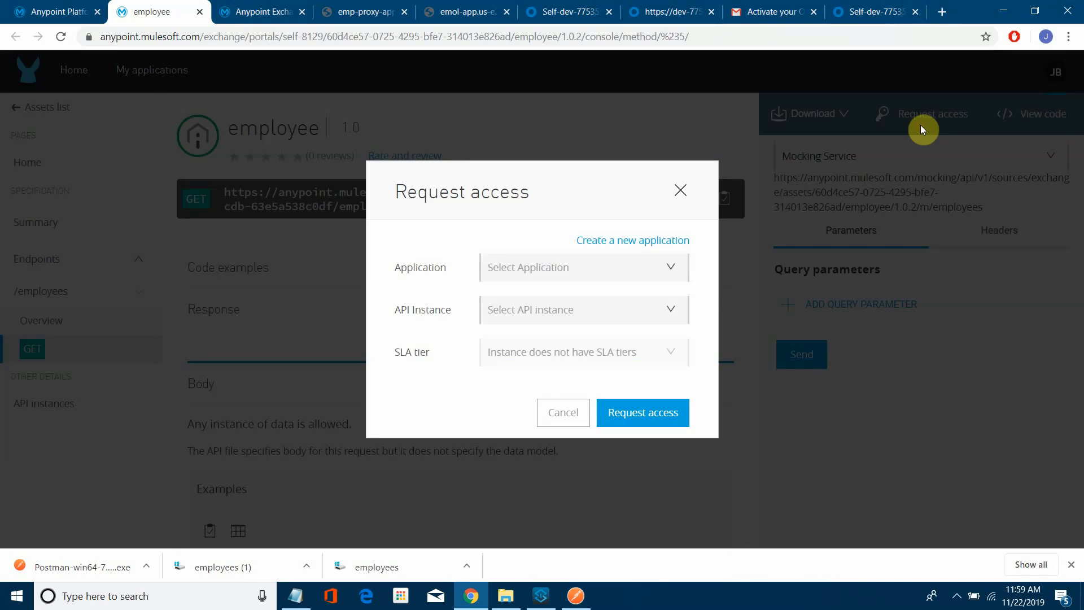
left_click(647, 241)
scroll(587, 296, "down", 3)
scroll(588, 296, "up", 3)
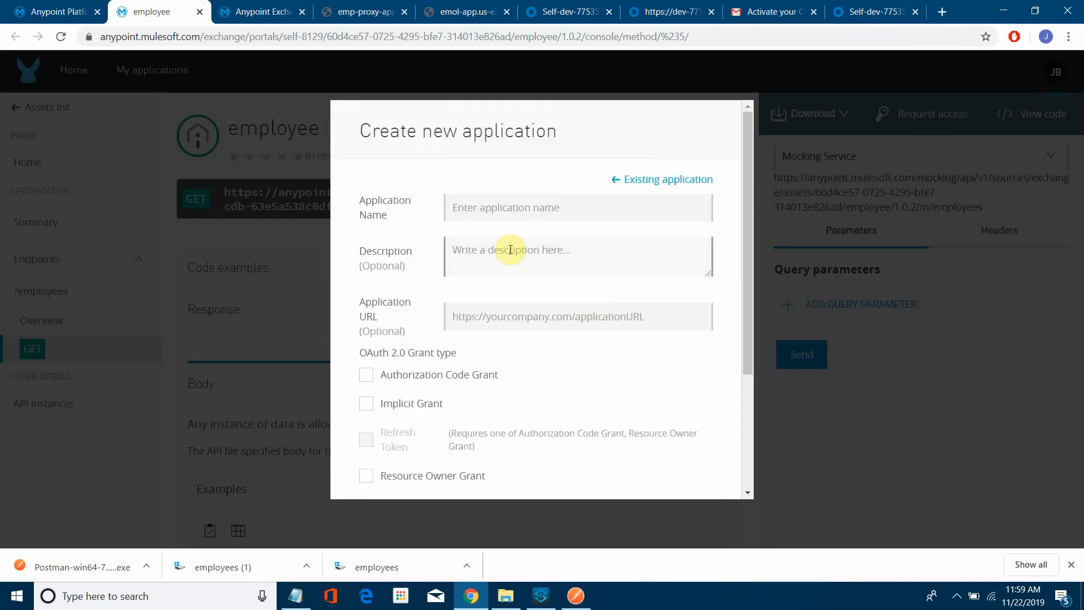
left_click(492, 208)
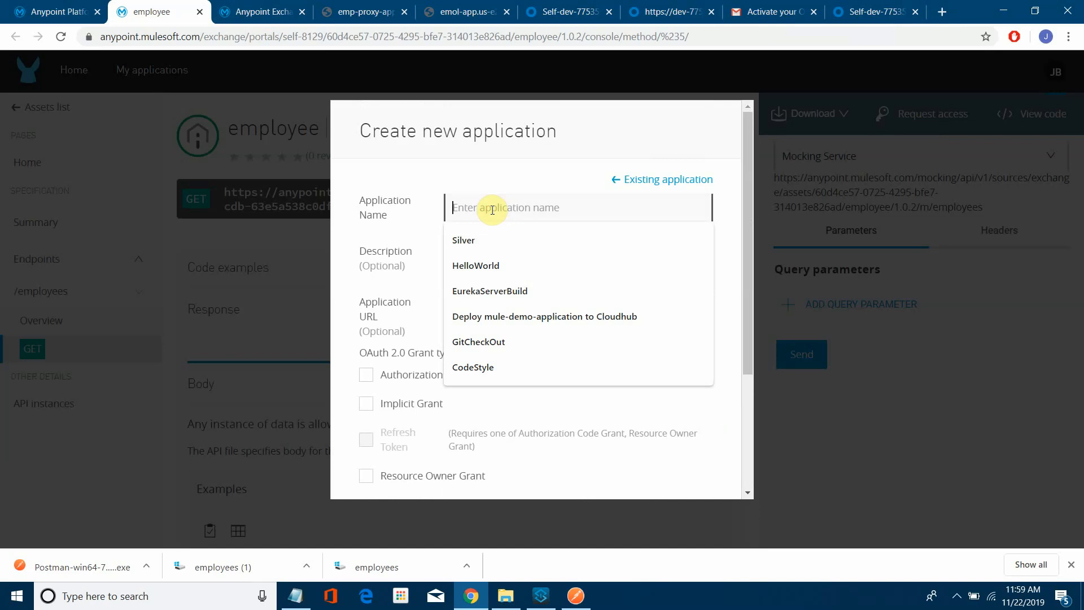
type("oAuthApp")
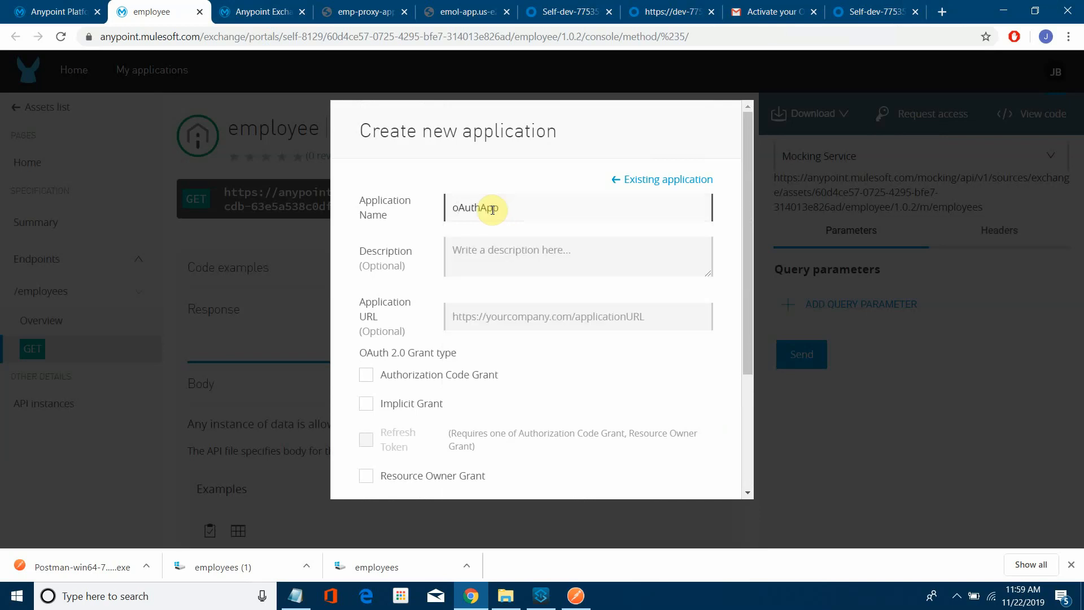
scroll(542, 248, "down", 3)
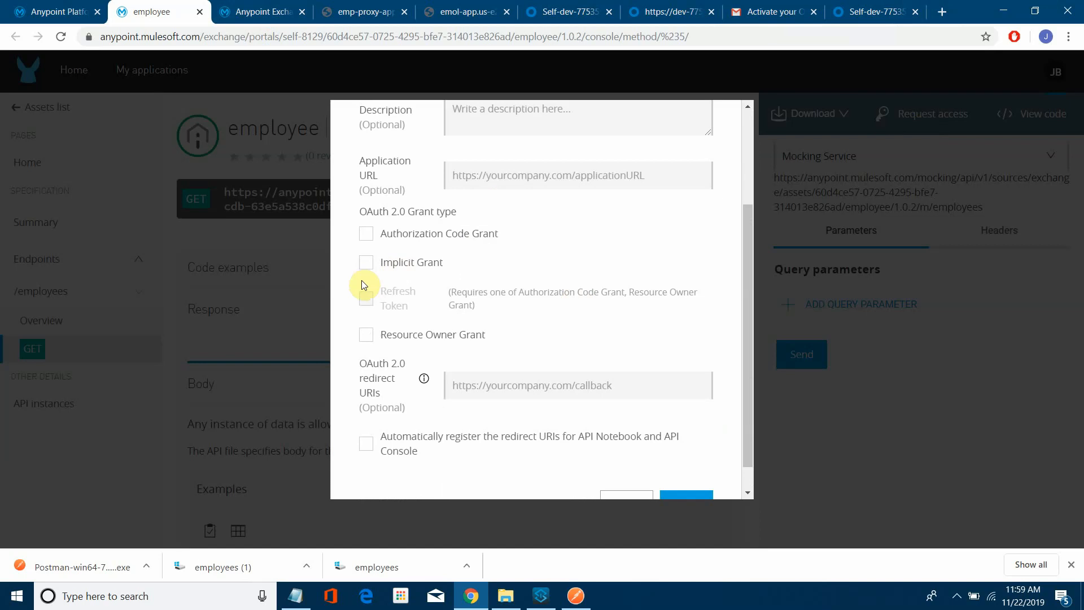
left_click(367, 234)
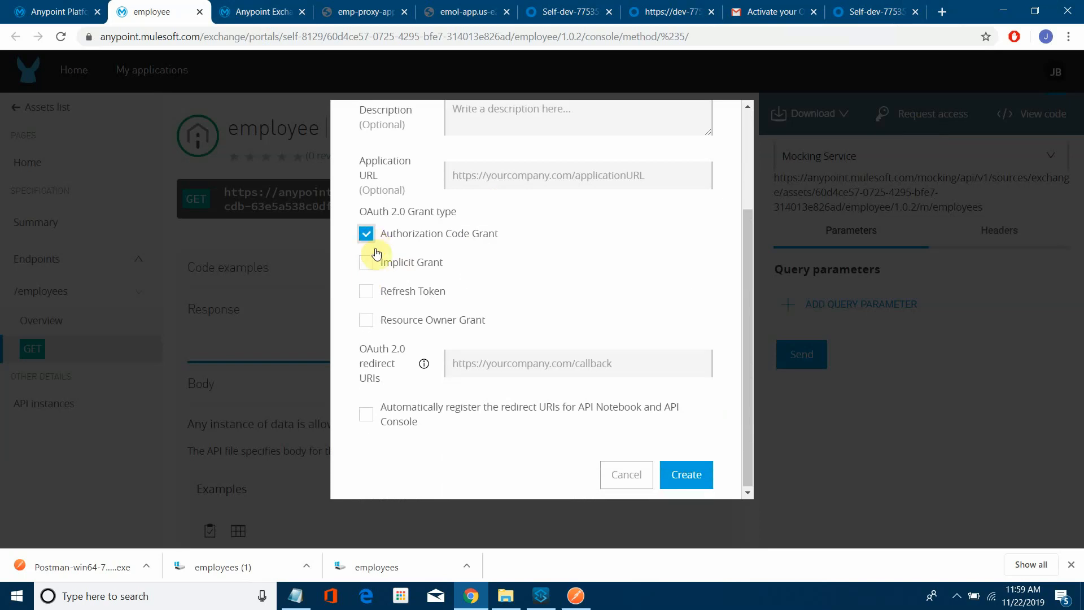
mouse_move(424, 364)
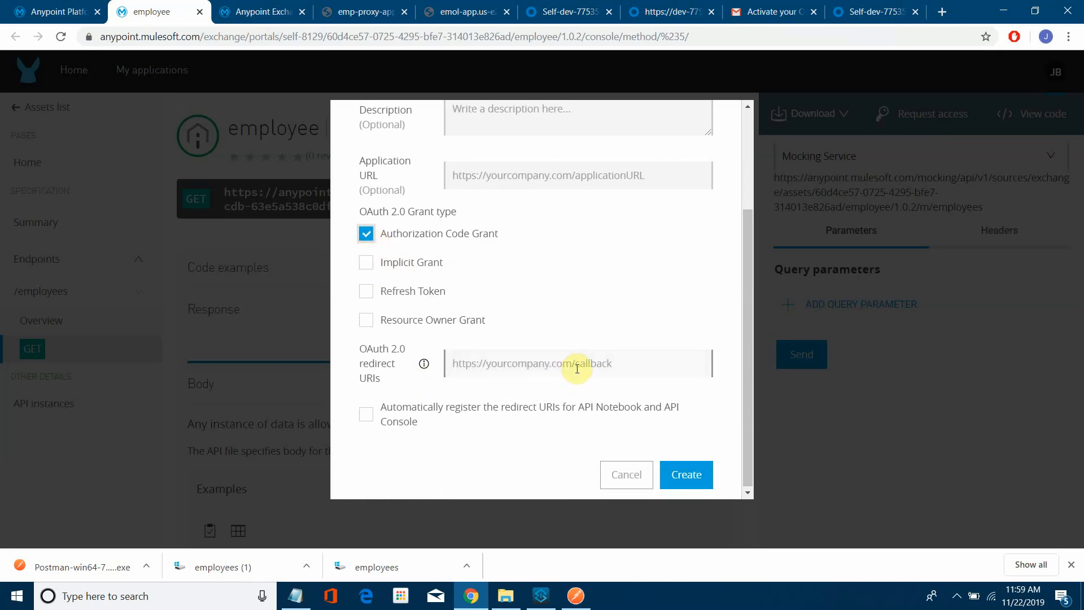
type("http")
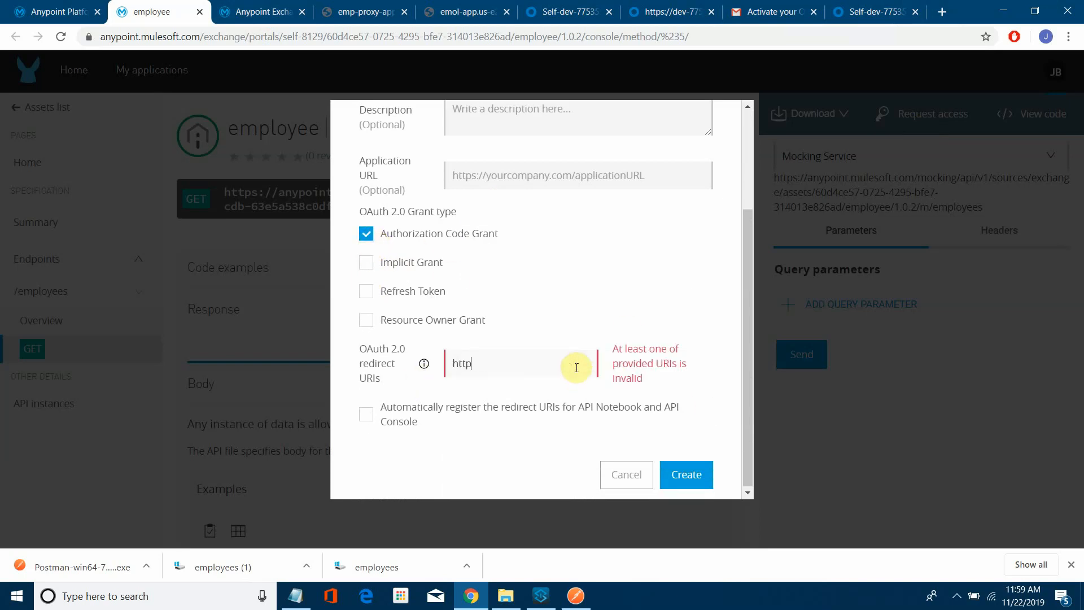
type("://loca")
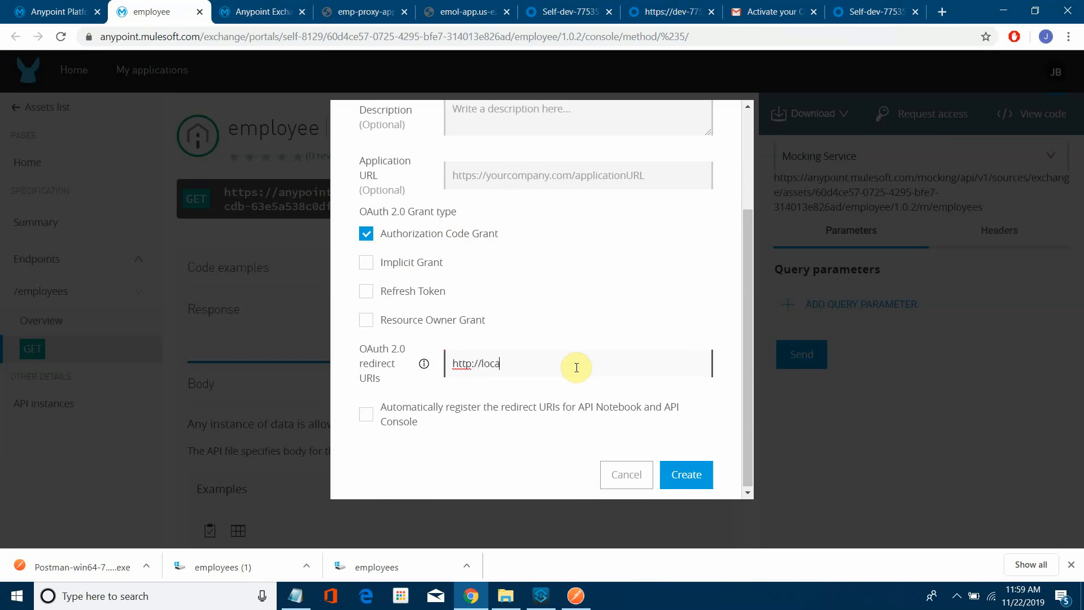
type("lhost:8080")
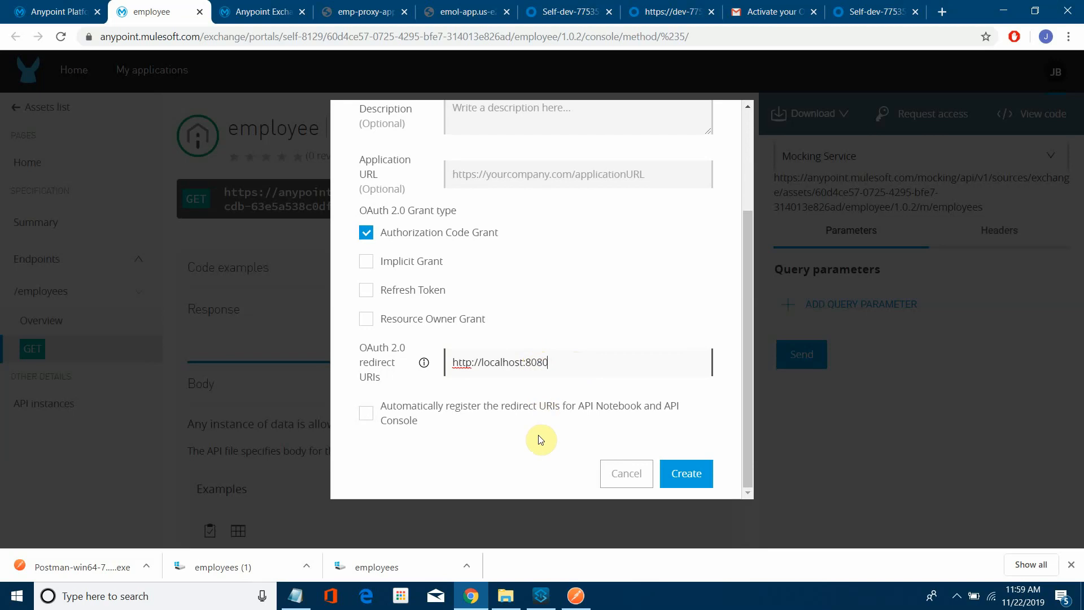
scroll(541, 438, "up", 3)
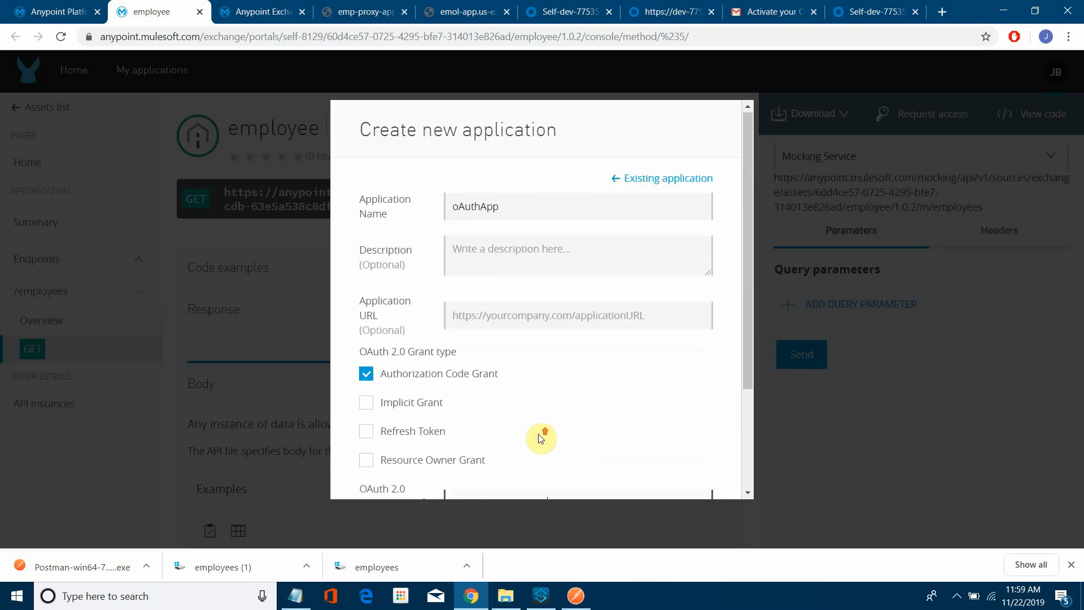
scroll(678, 469, "down", 3)
left_click(701, 477)
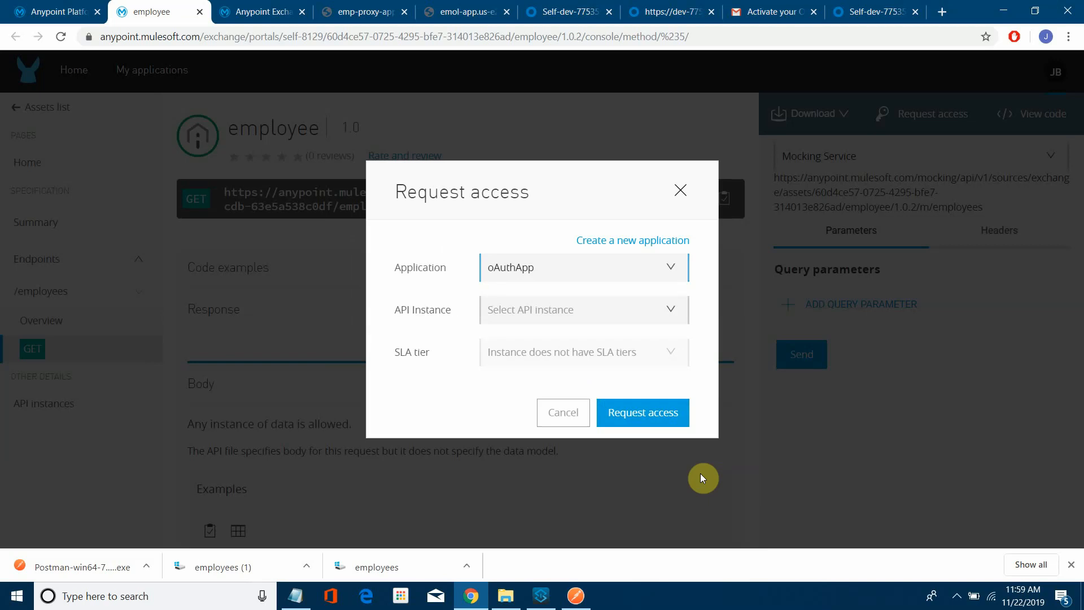
- Request access for oAuthApp to the oAuth 2.0 OIDC instance and return to the employee page showing its credentials
left_click(676, 311)
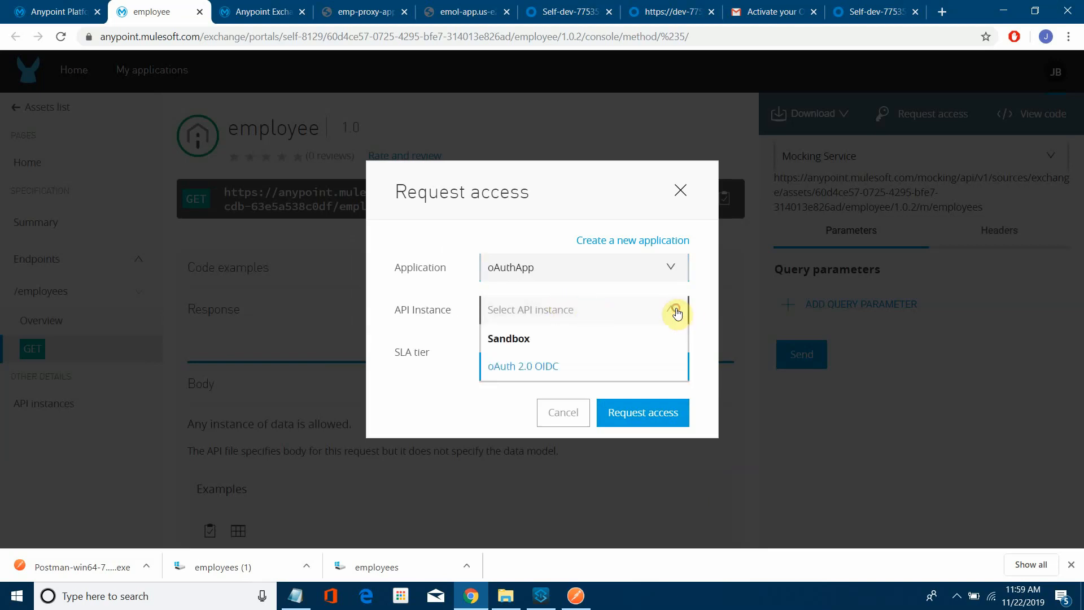
left_click(538, 367)
left_click(638, 411)
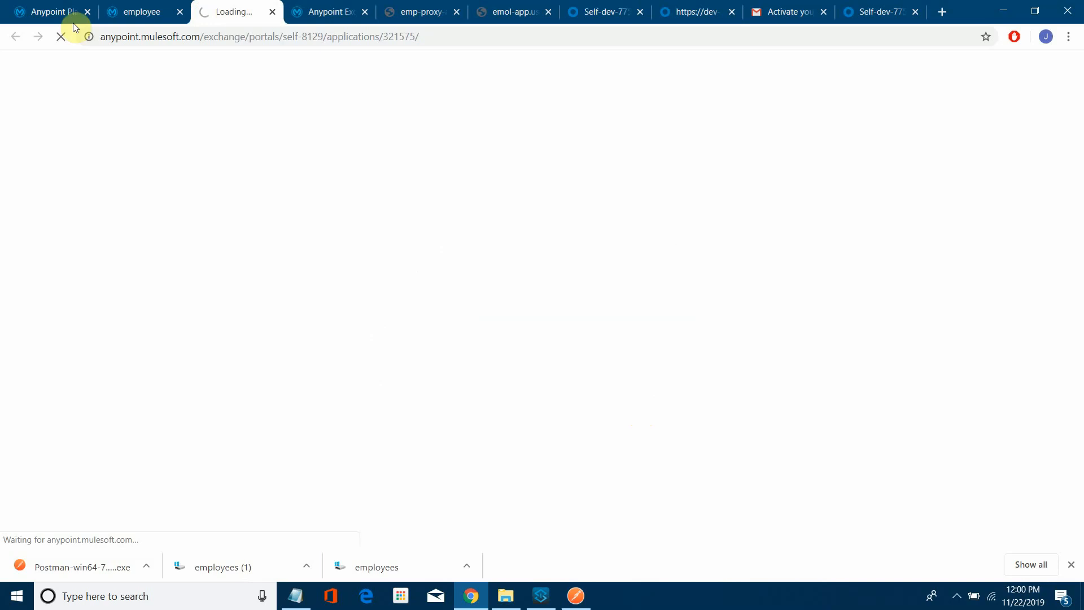
left_click(157, 12)
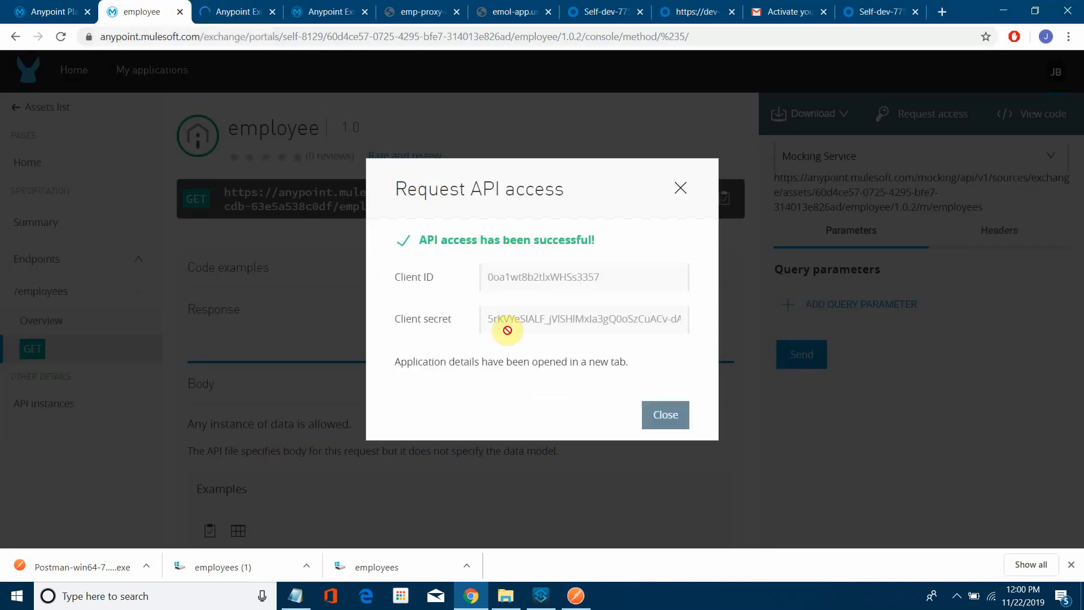
- Replace the Notepad notes with oAuthApp's client ID and client secret from the access dialog, and close the dialog
double_click(532, 276)
left_click(295, 596)
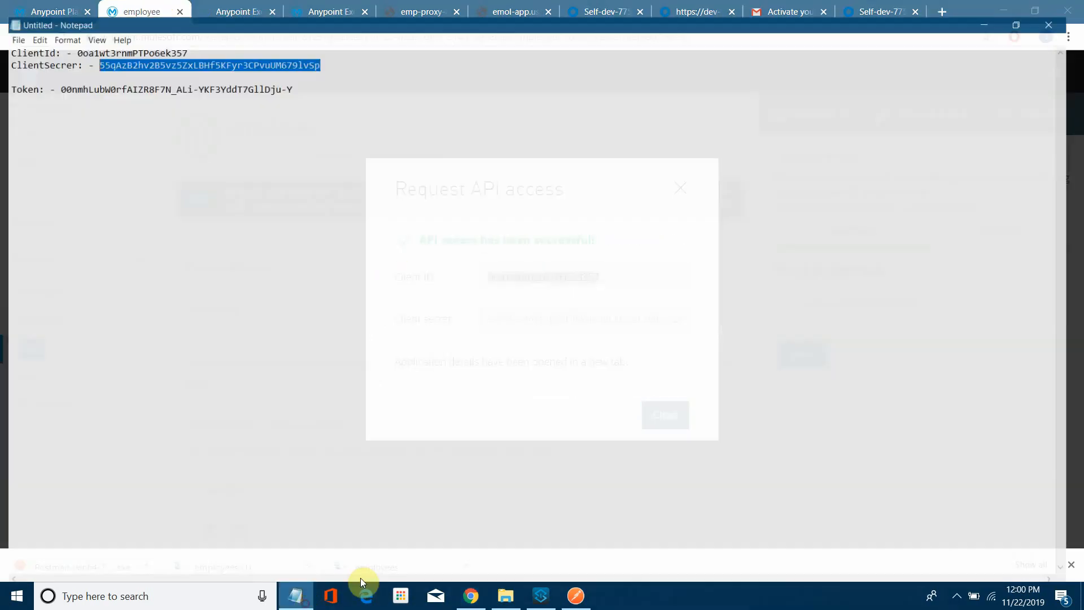
left_click(257, 134)
key("ctrl+a")
type("0oa1wt8b2tlxWHSs3357")
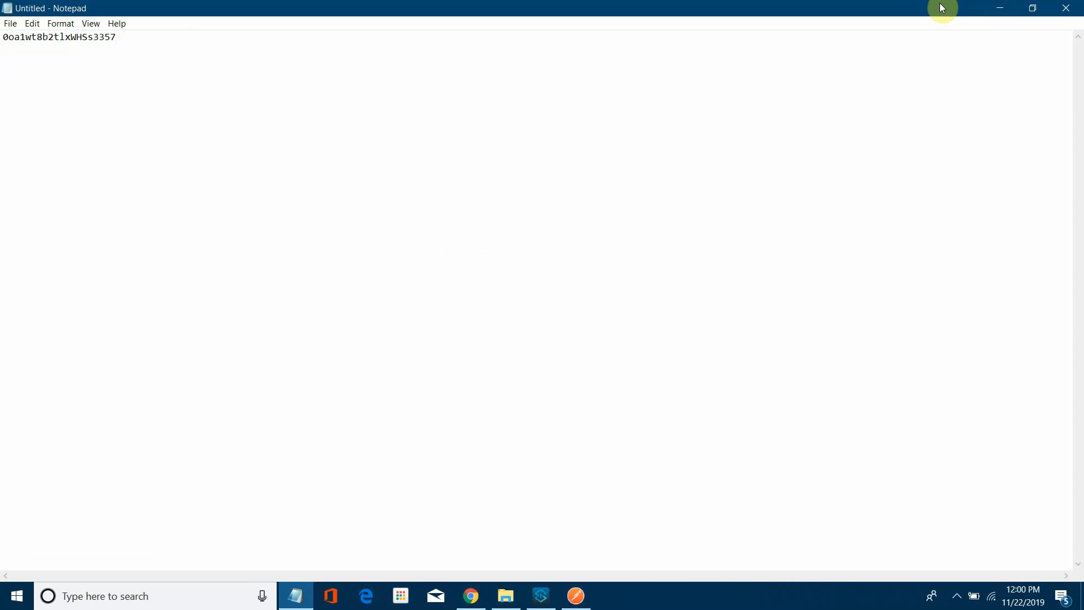
left_click(1001, 9)
double_click(552, 318)
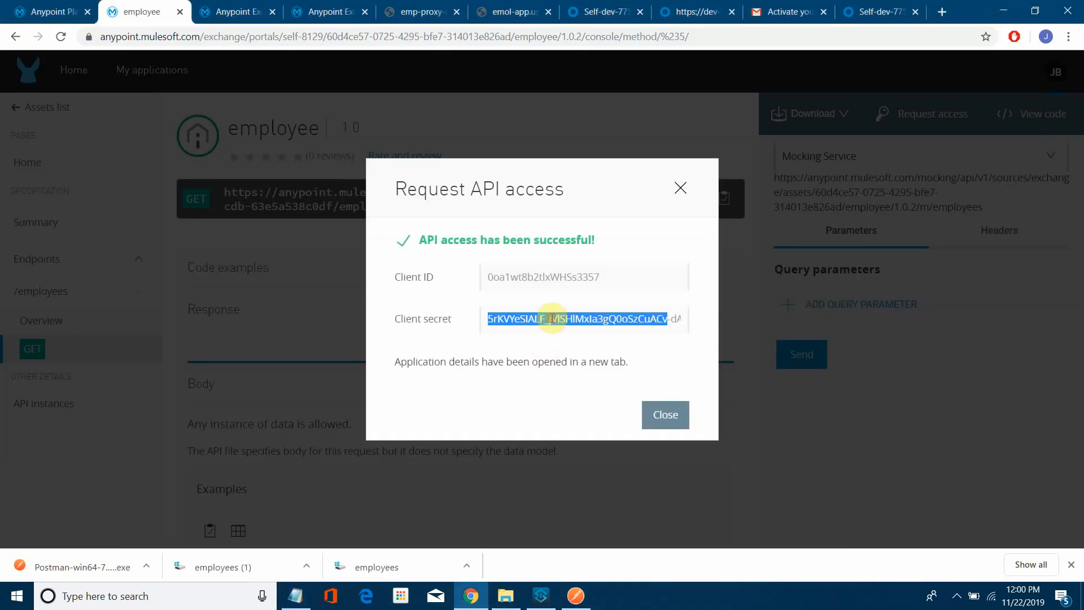
left_click(295, 596)
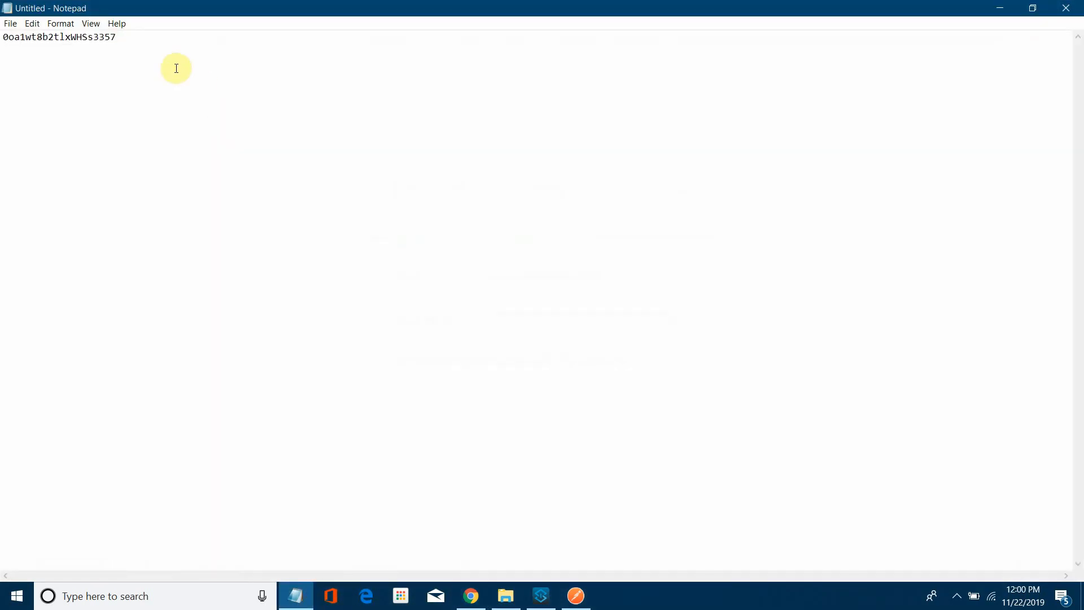
key("ctrl+v")
left_click(1000, 8)
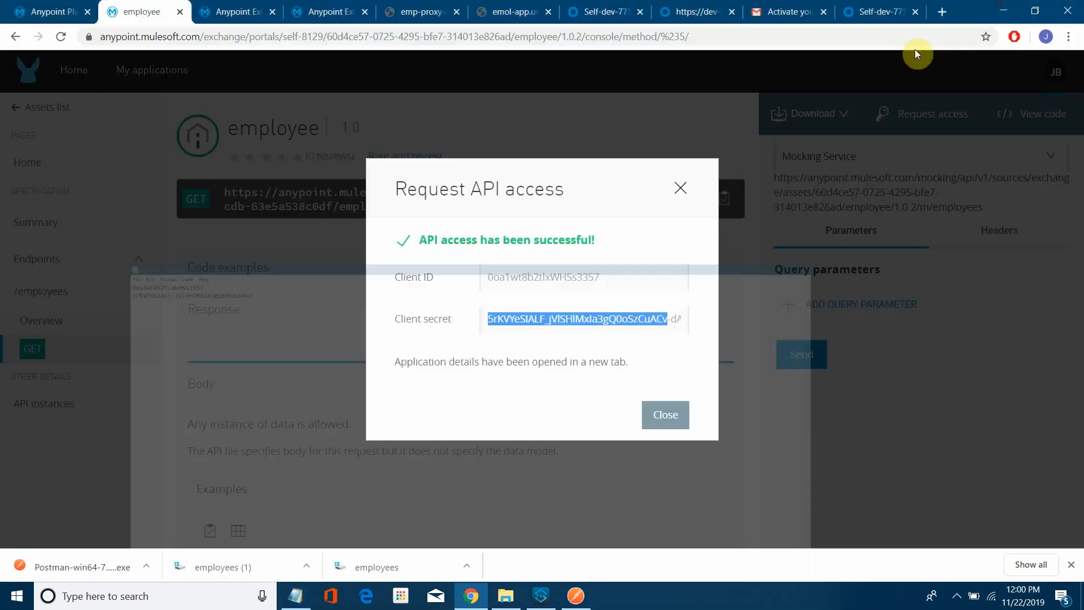
left_click(657, 412)
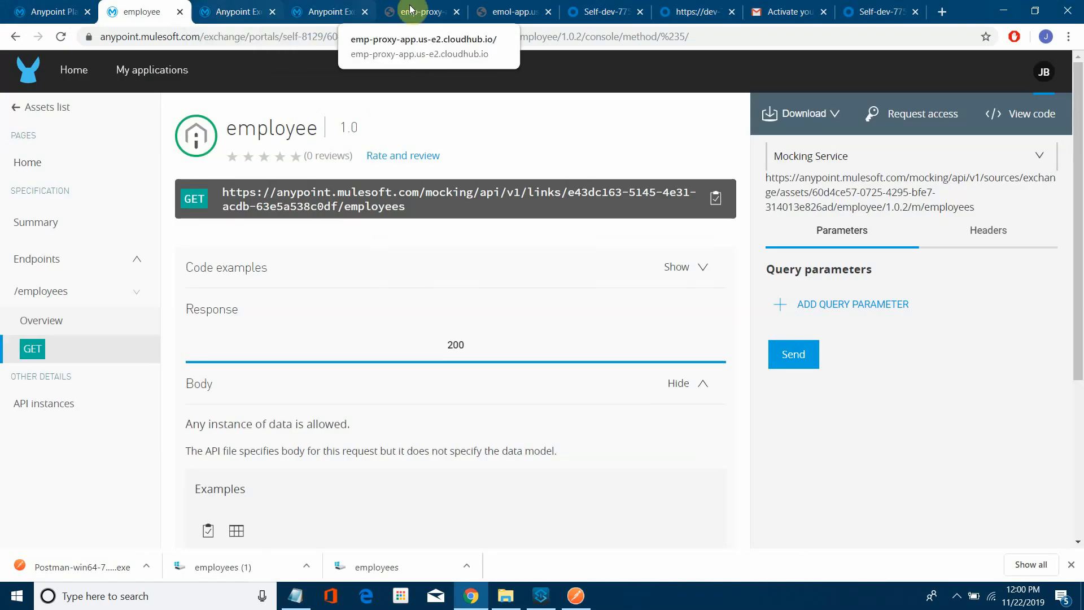
- Switch to the Okta admin console, open the oAuthApp application and examine its general settings
left_click(597, 7)
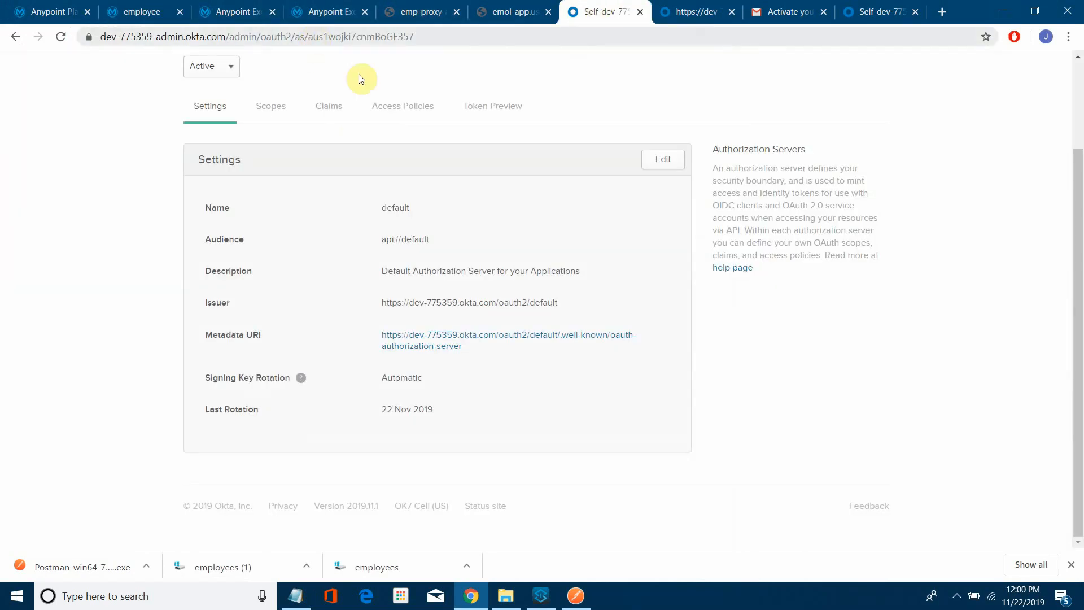
scroll(421, 189, "up", 2)
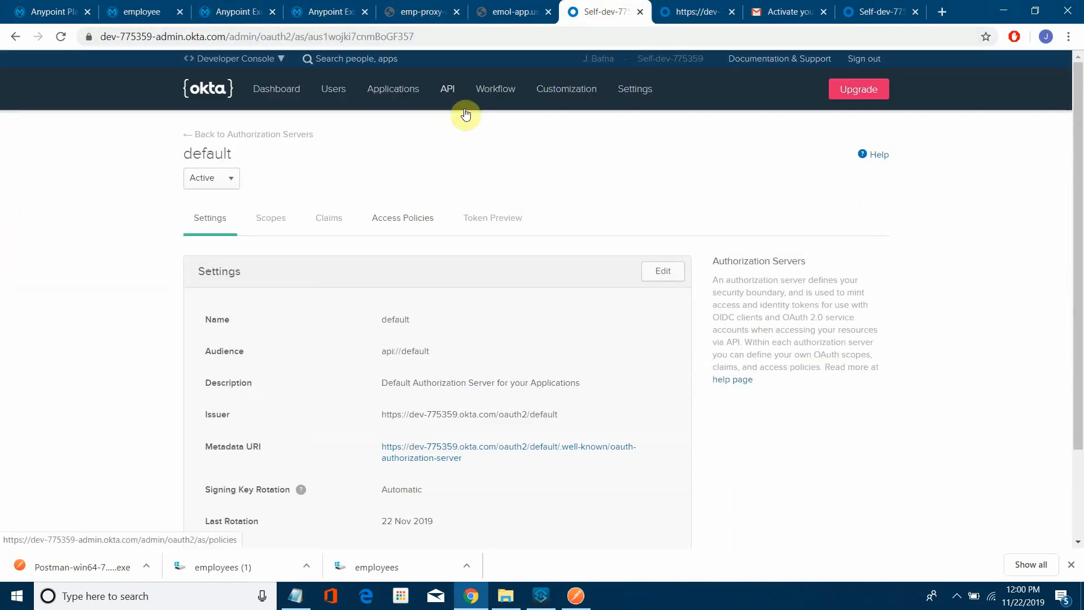
left_click(389, 93)
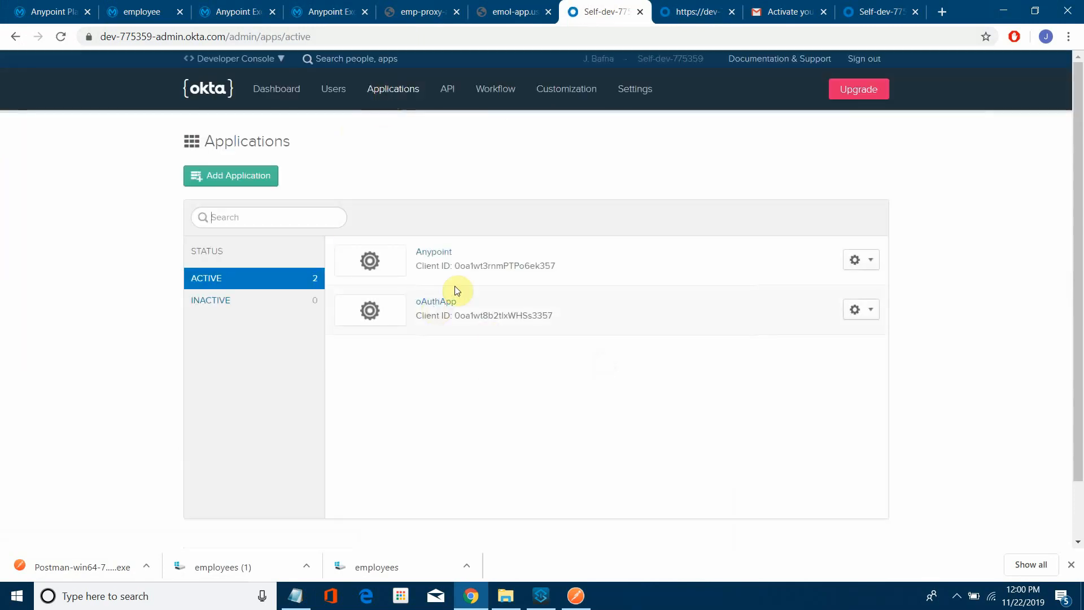
left_click(434, 303)
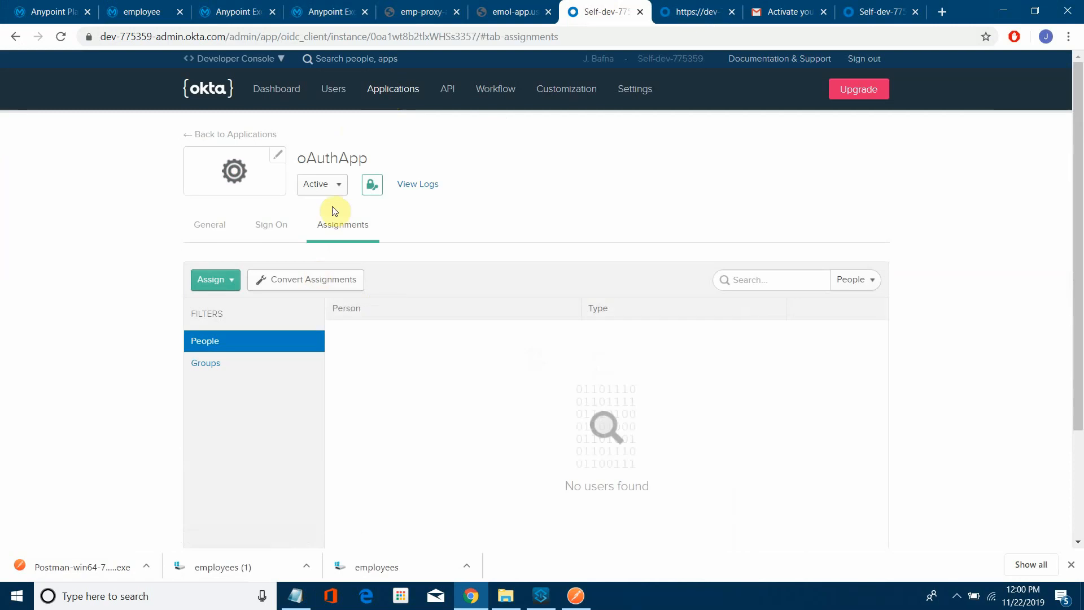
left_click(205, 224)
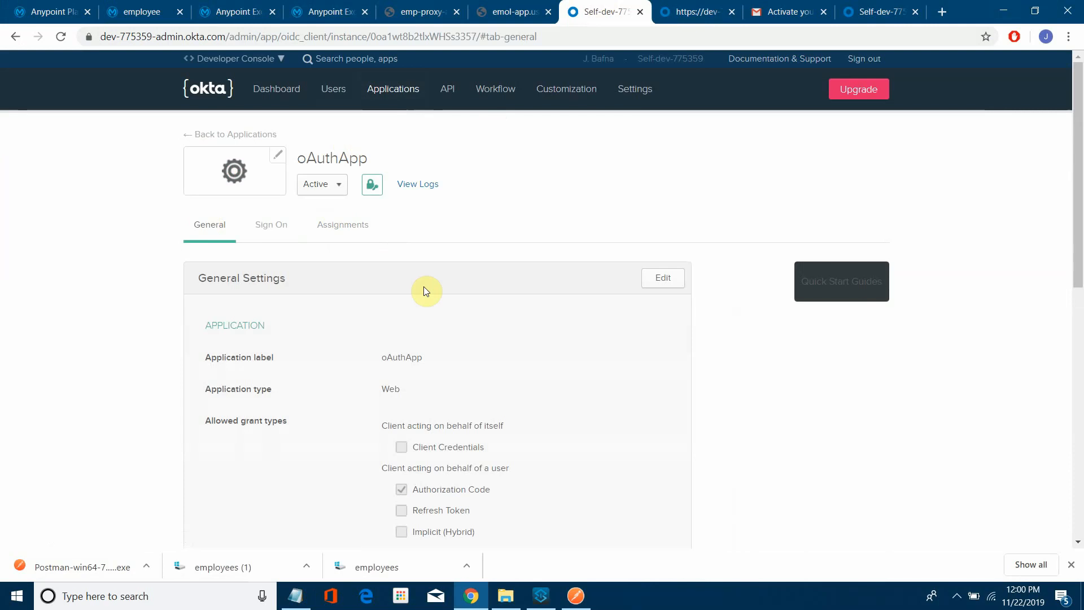
scroll(658, 383, "down", 3)
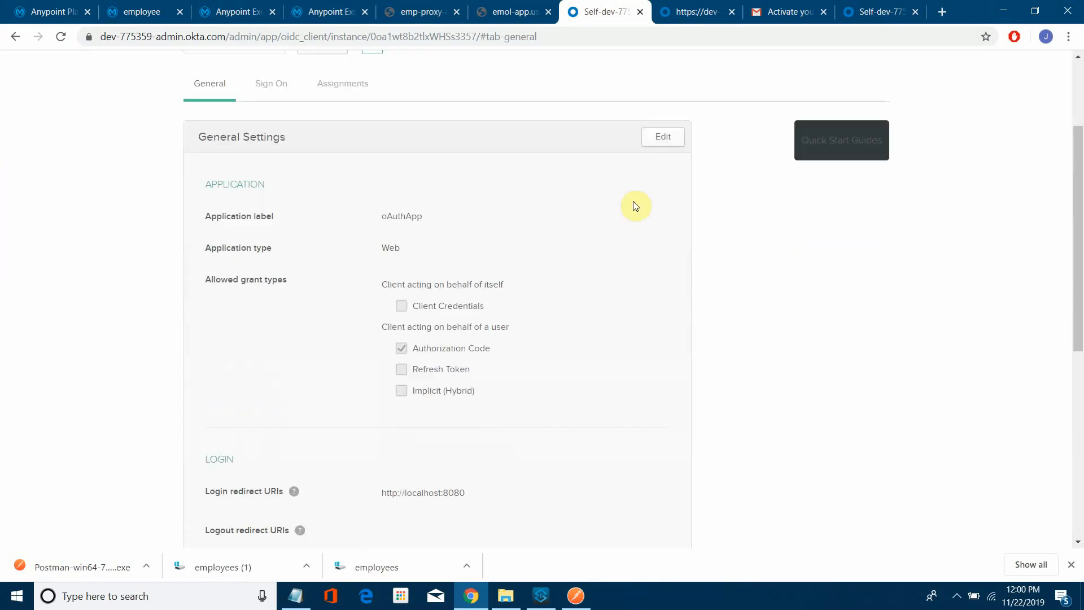
- Allow the Client Credentials grant type in oAuthApp's general settings and save the change
left_click(662, 137)
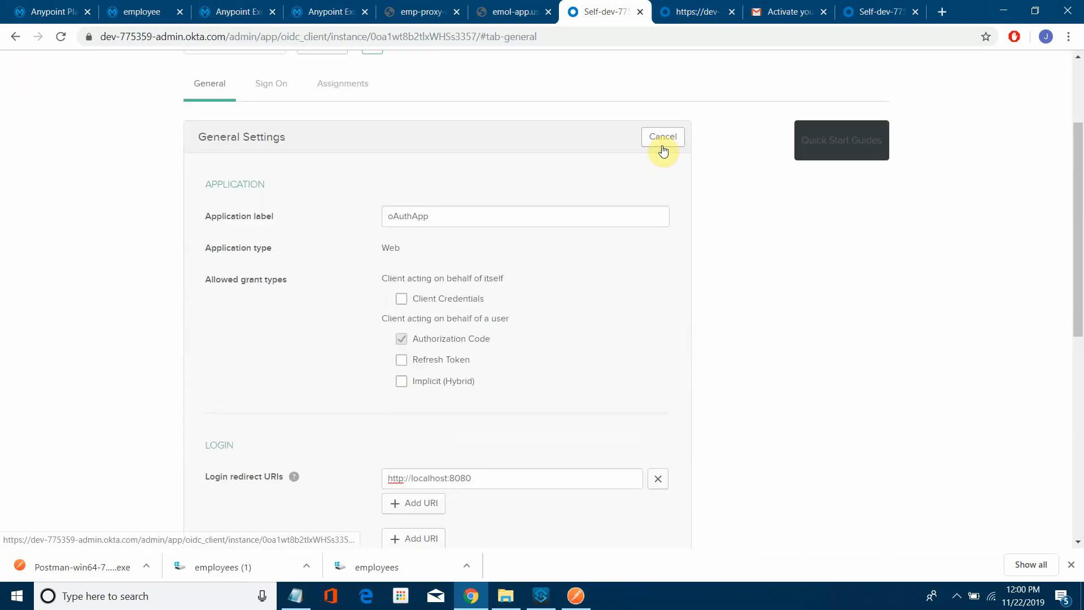
left_click(401, 299)
scroll(535, 354, "down", 7)
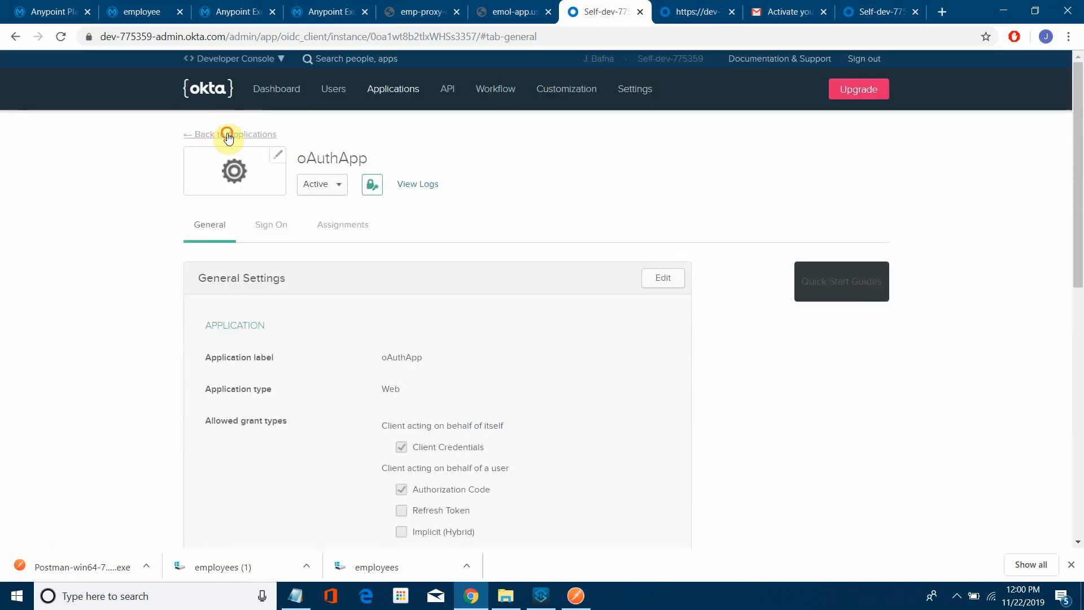
- Return to the applications list and assign oAuthApp to the Everyone group
left_click(192, 138)
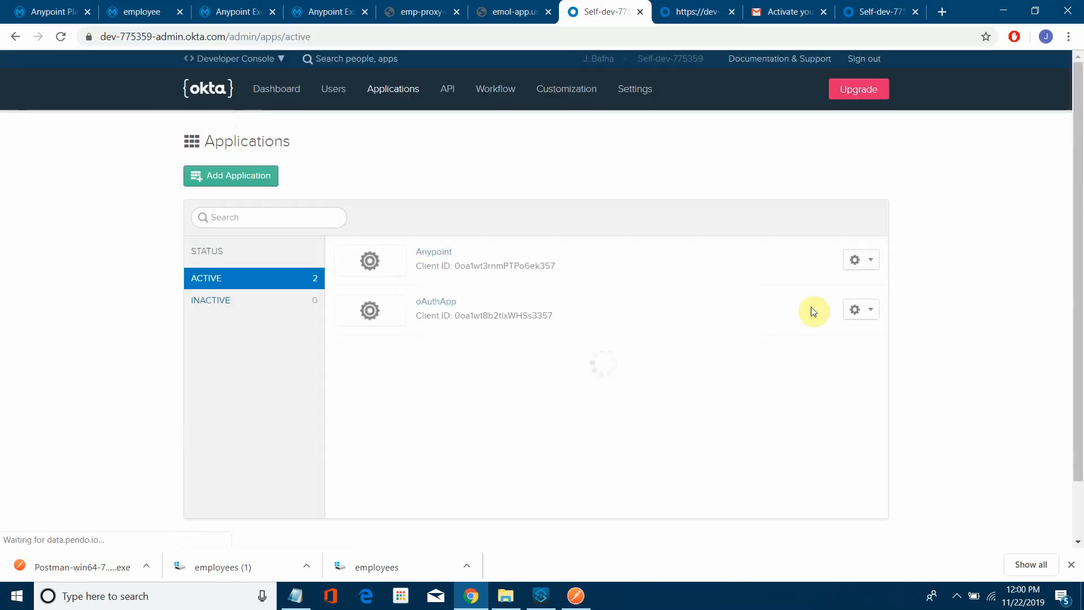
left_click(863, 309)
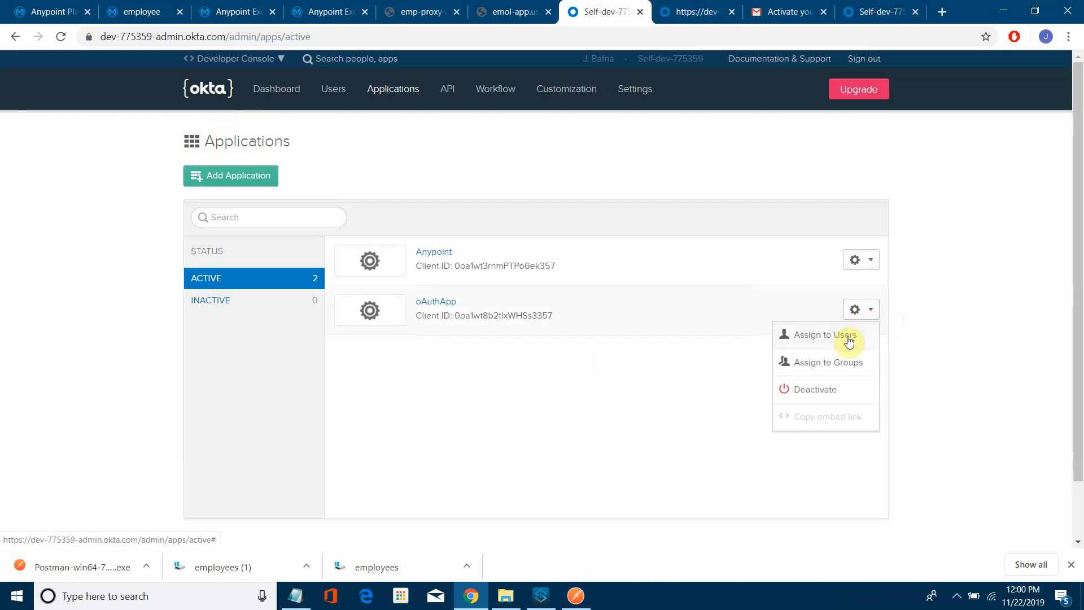
left_click(837, 363)
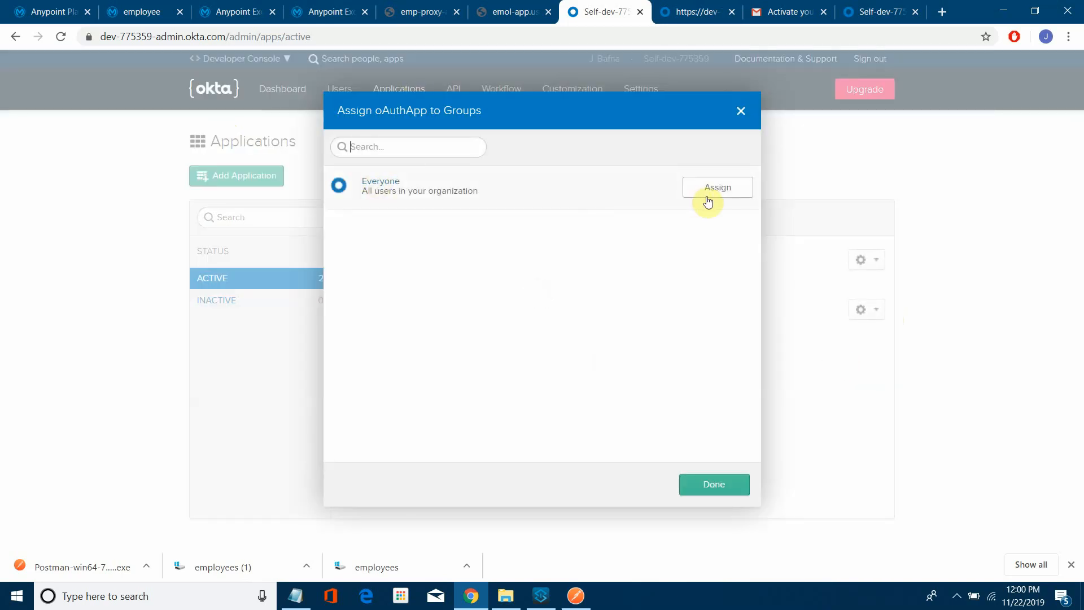
left_click(706, 192)
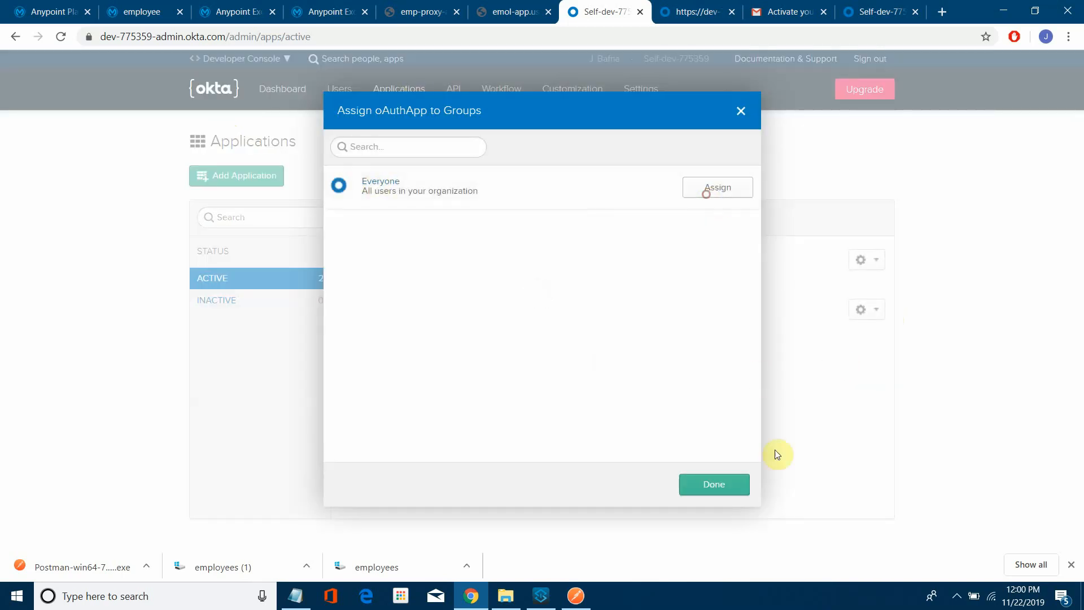
left_click(725, 493)
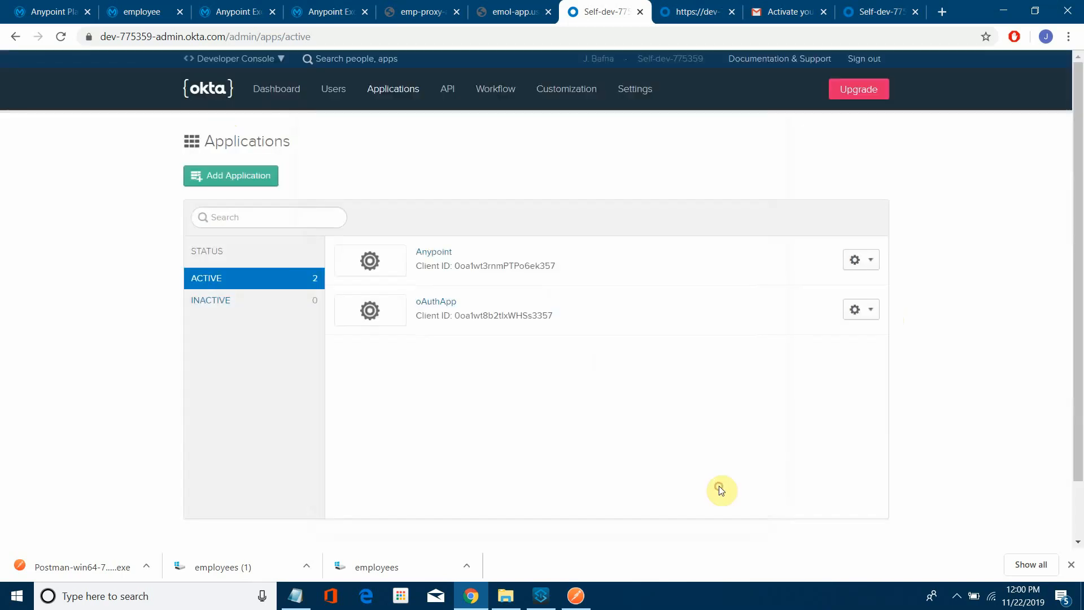
- Find the open oauth-authorization-server metadata page and copy its token endpoint URL
left_click(17, 5)
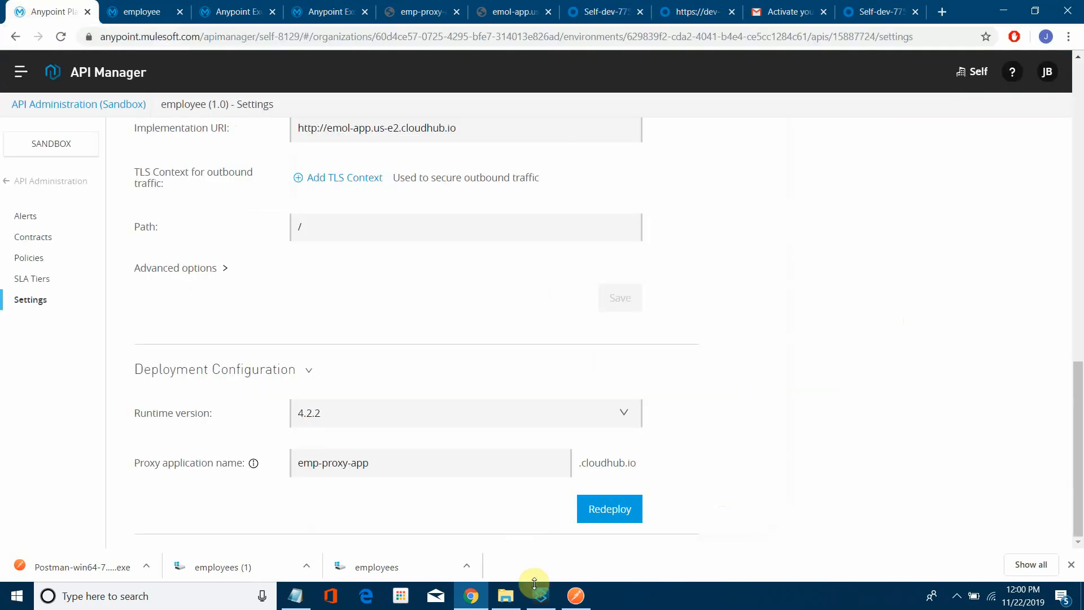
left_click(503, 10)
left_click(409, 11)
left_click(316, 5)
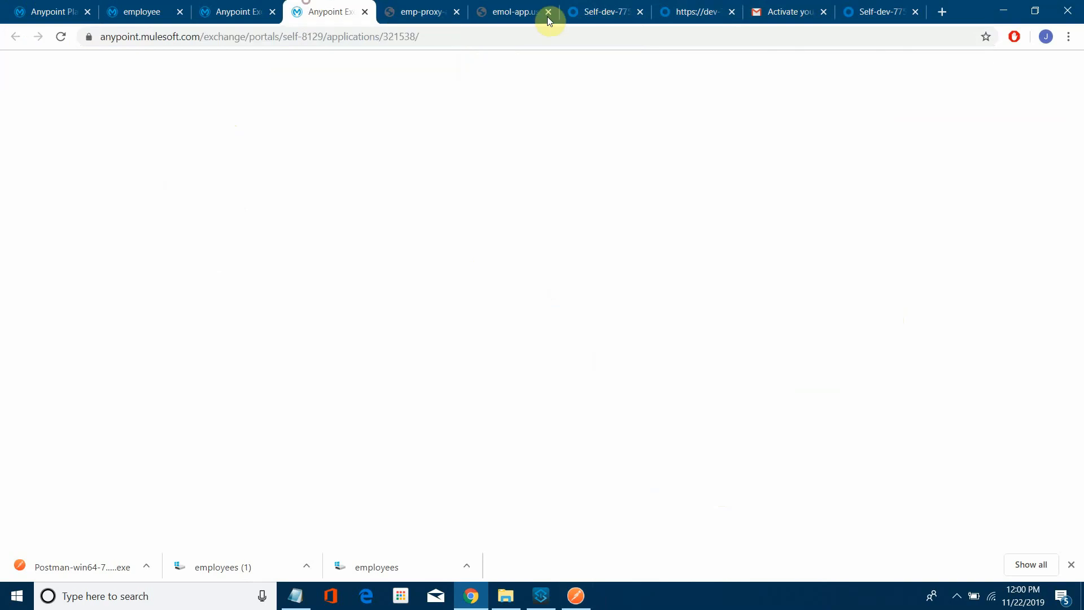
left_click(508, 10)
left_click(601, 16)
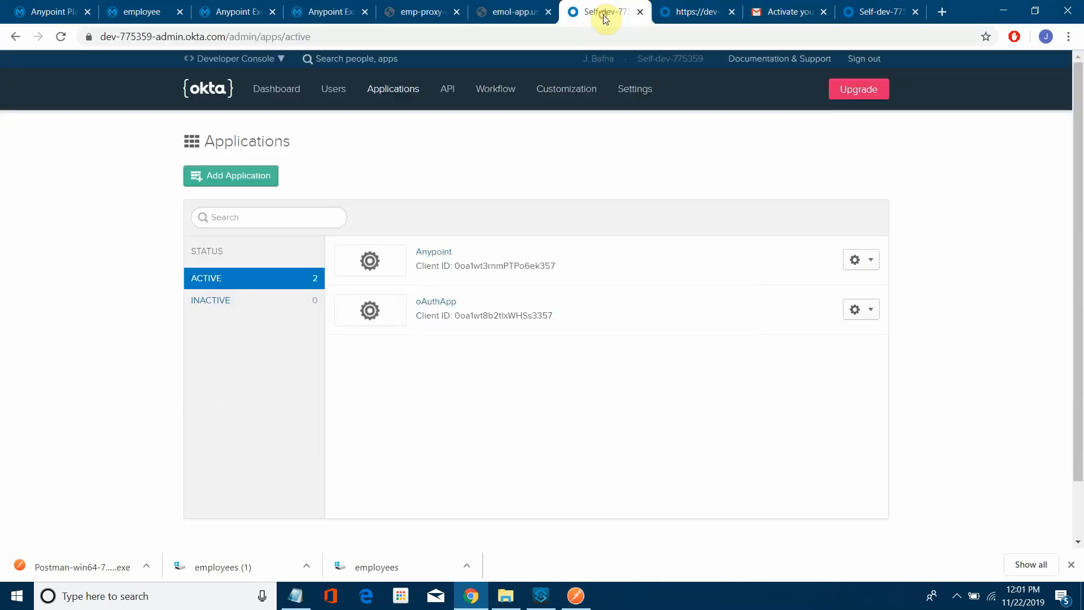
left_click(676, 16)
left_click_drag(757, 116, 762, 115)
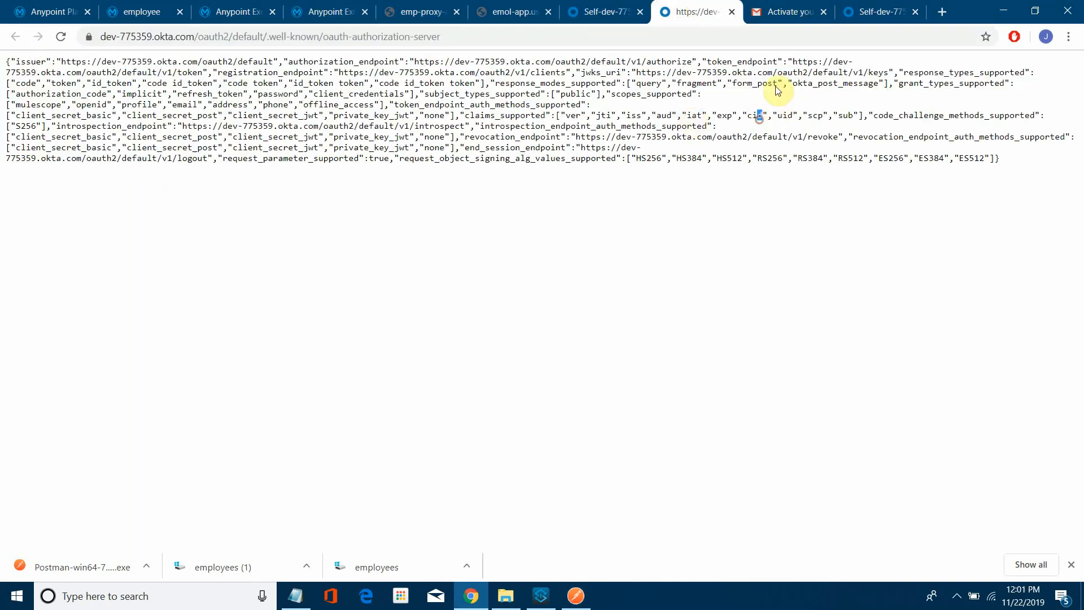
left_click_drag(794, 61, 200, 75)
key("ctrl+c")
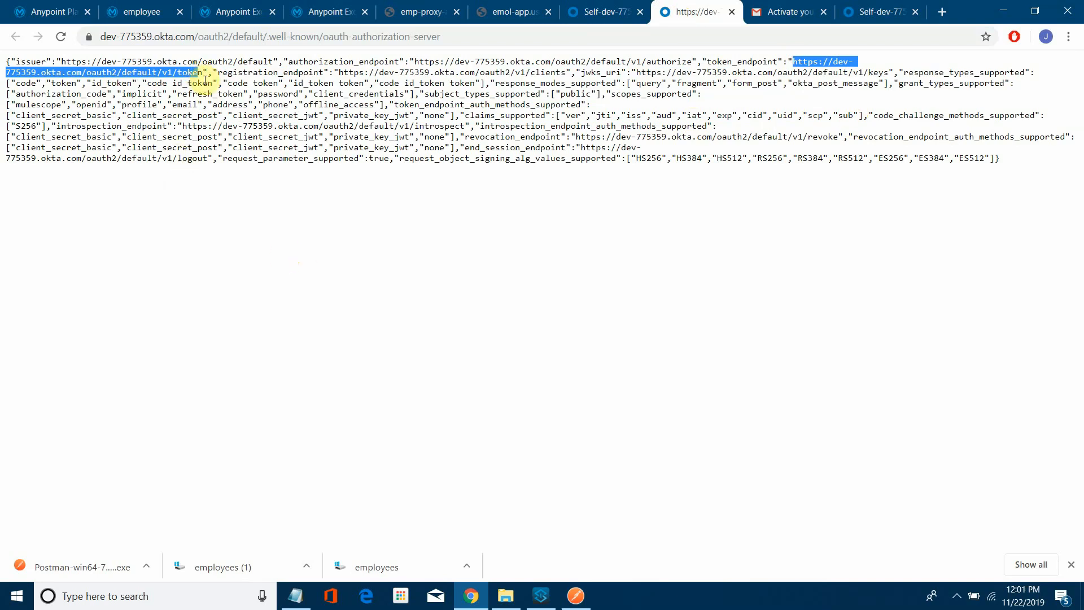
left_click(201, 75)
left_click_drag(202, 75, 799, 57)
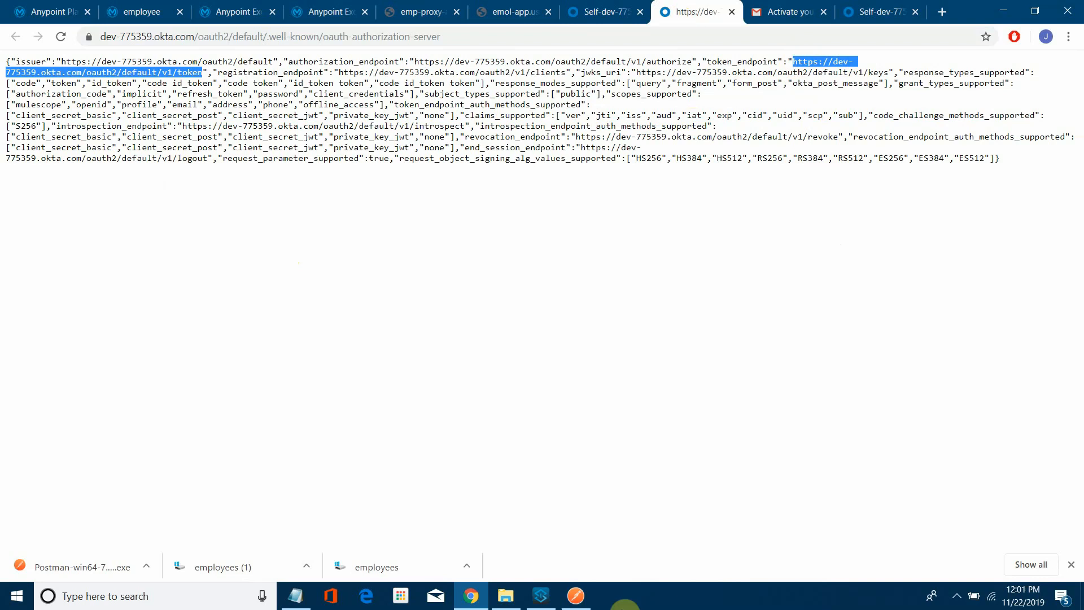
- Switch to Postman and replace the POST request's URL with the copied Okta oauth2/default/v1/token endpoint
left_click(576, 595)
left_click(538, 150)
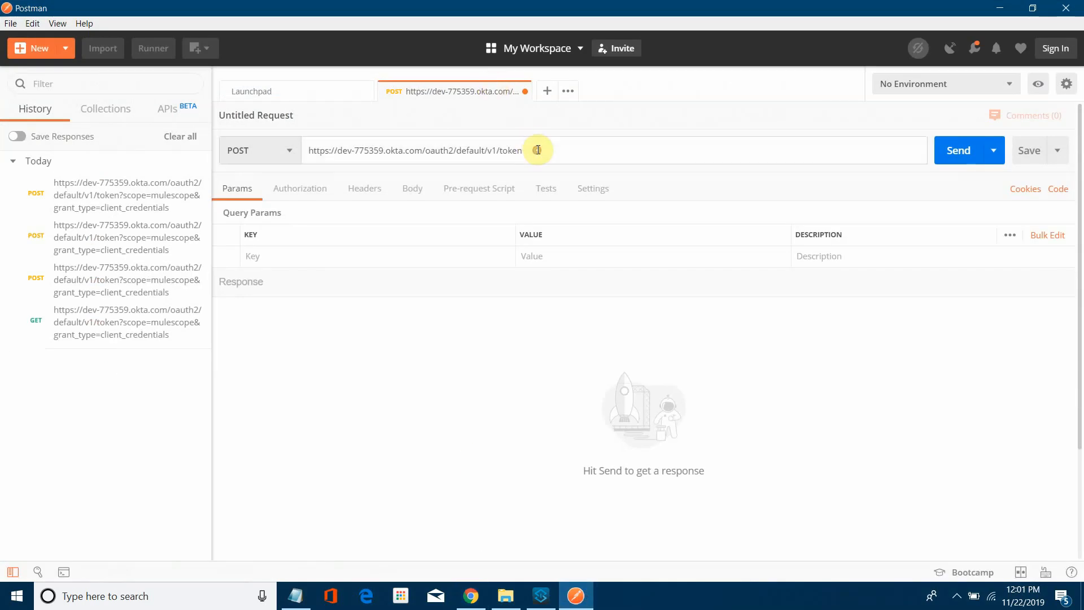
key("ctrl+a")
key("ctrl+v")
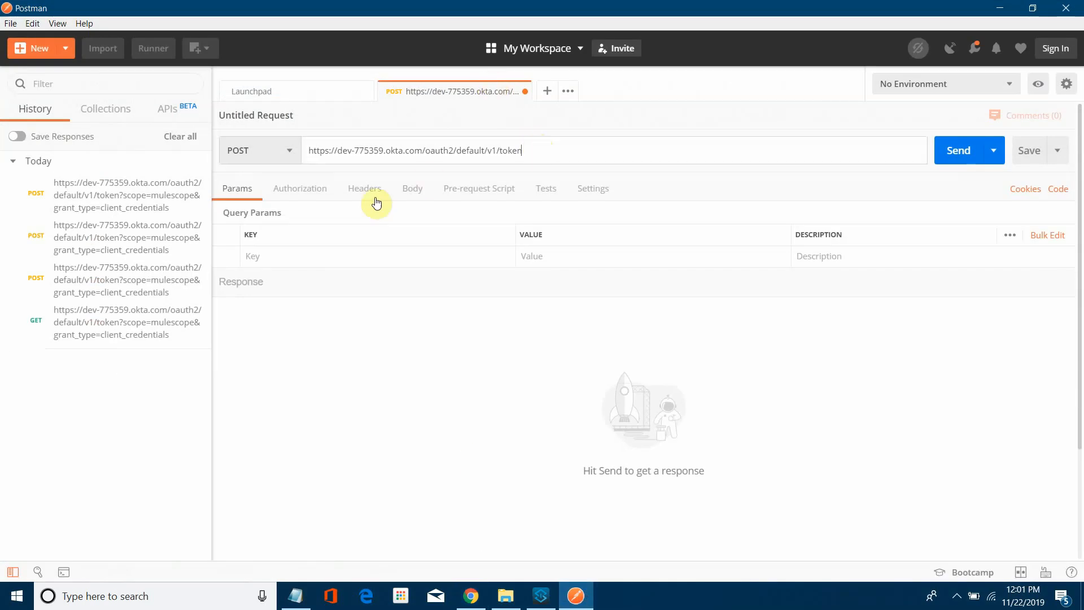
- Set the request's authorization type to Basic Auth and enter the client ID from Notepad as the username
left_click(305, 189)
left_click(304, 242)
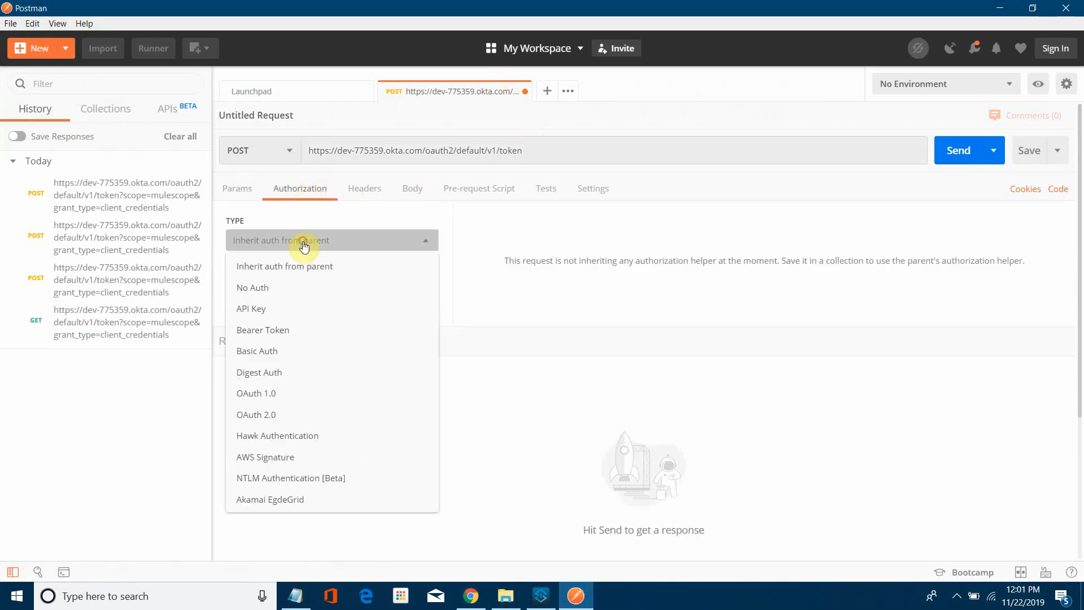
left_click(266, 350)
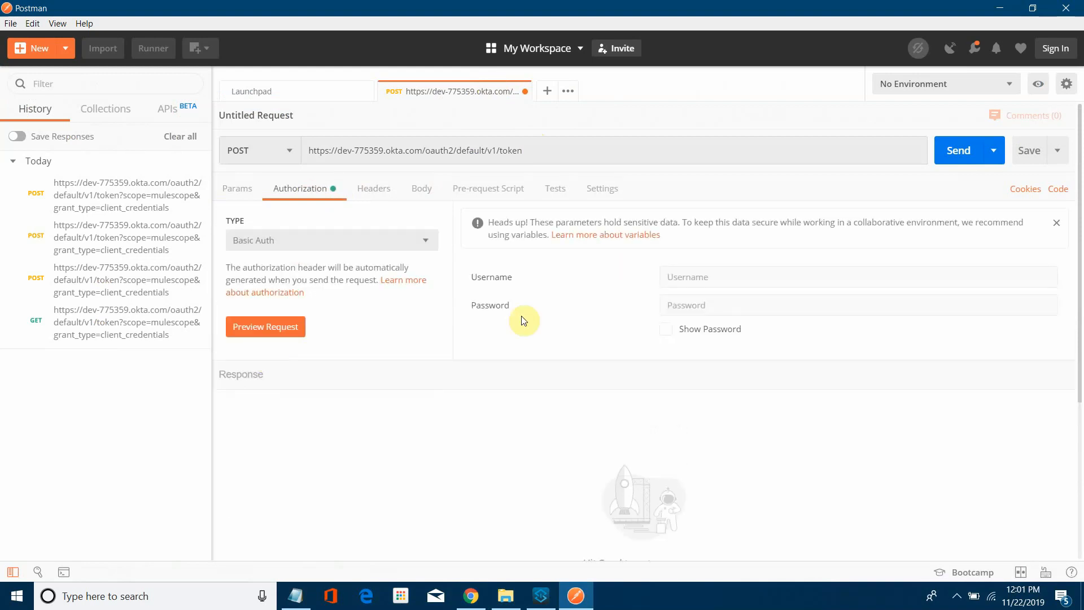
left_click(294, 602)
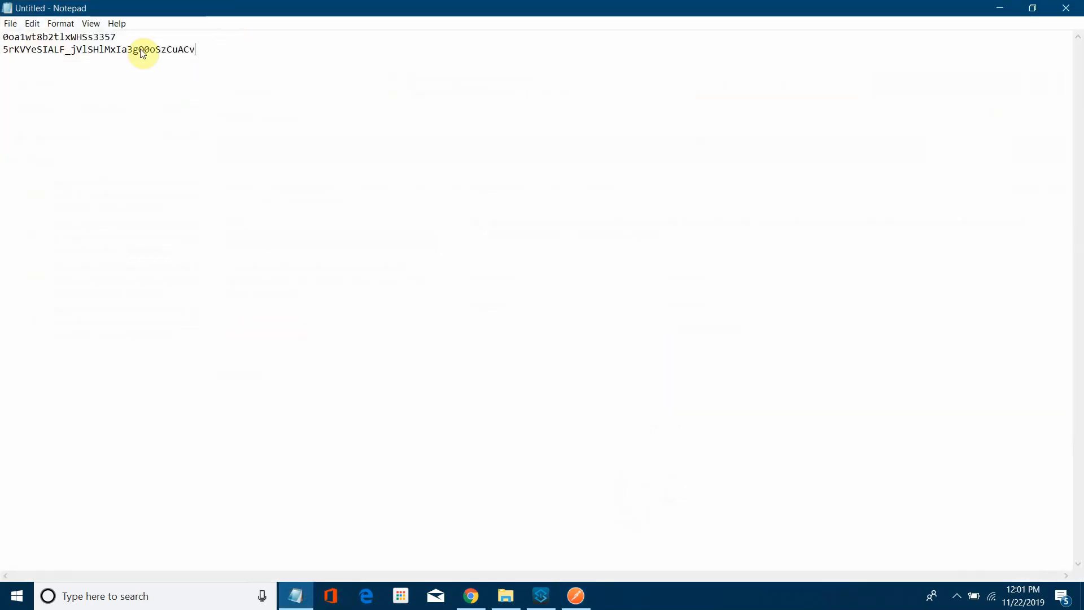
left_click_drag(123, 37, 2, 27)
key("ctrl+c")
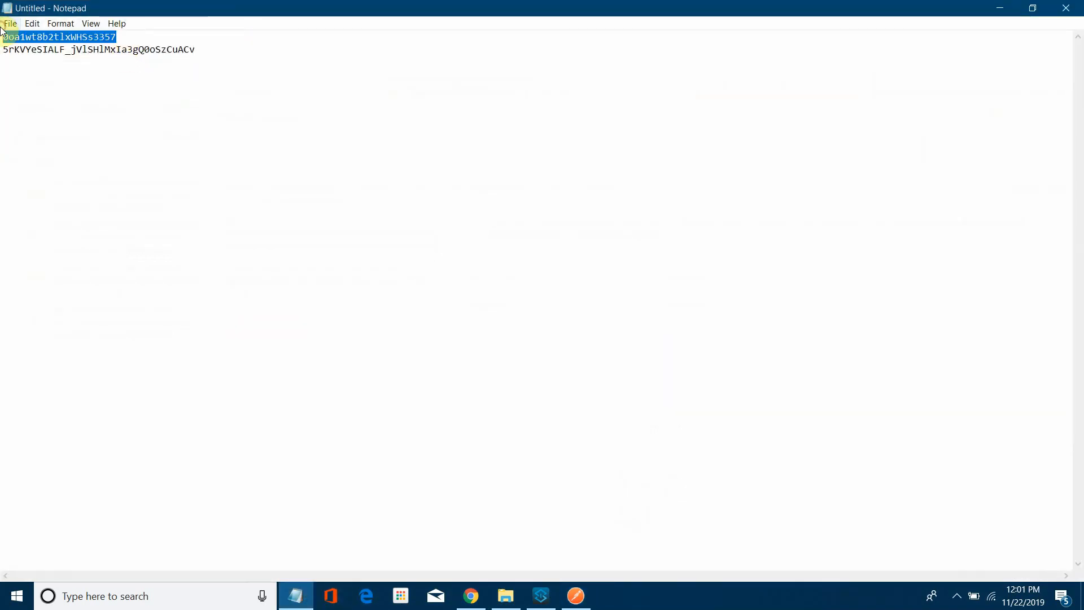
left_click(1000, 8)
left_click(695, 282)
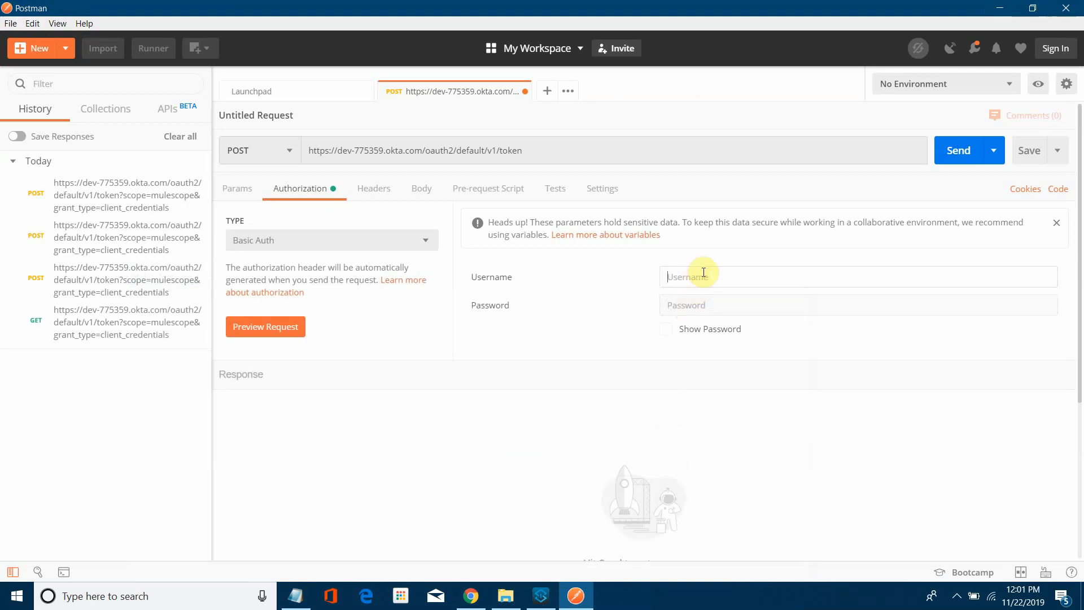
key("ctrl+v")
- Copy the client secret from Notepad into the Basic Auth password field
left_click(295, 596)
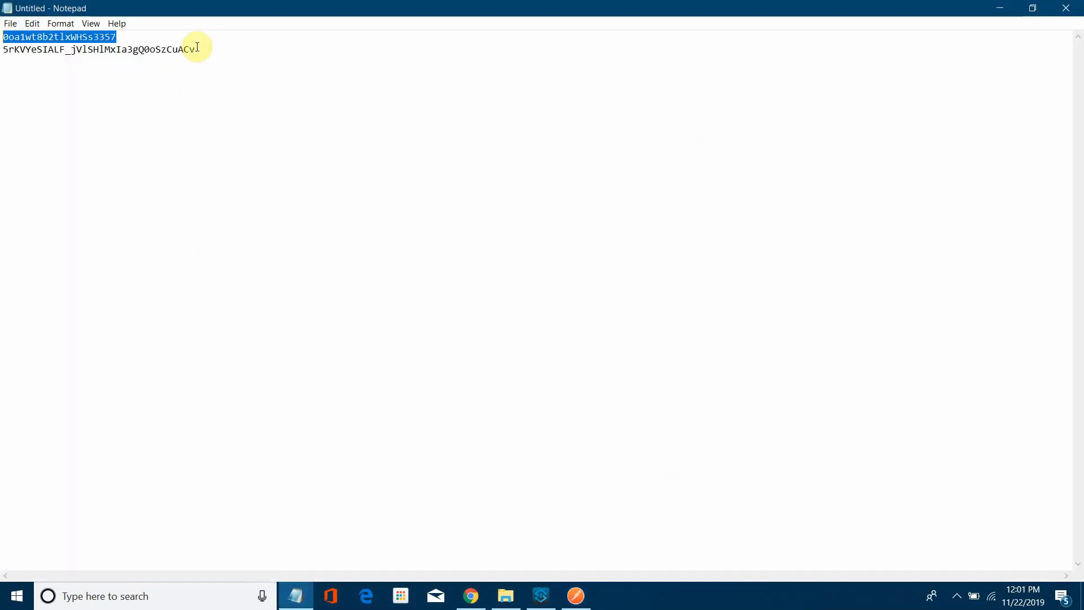
left_click_drag(195, 49, 3, 55)
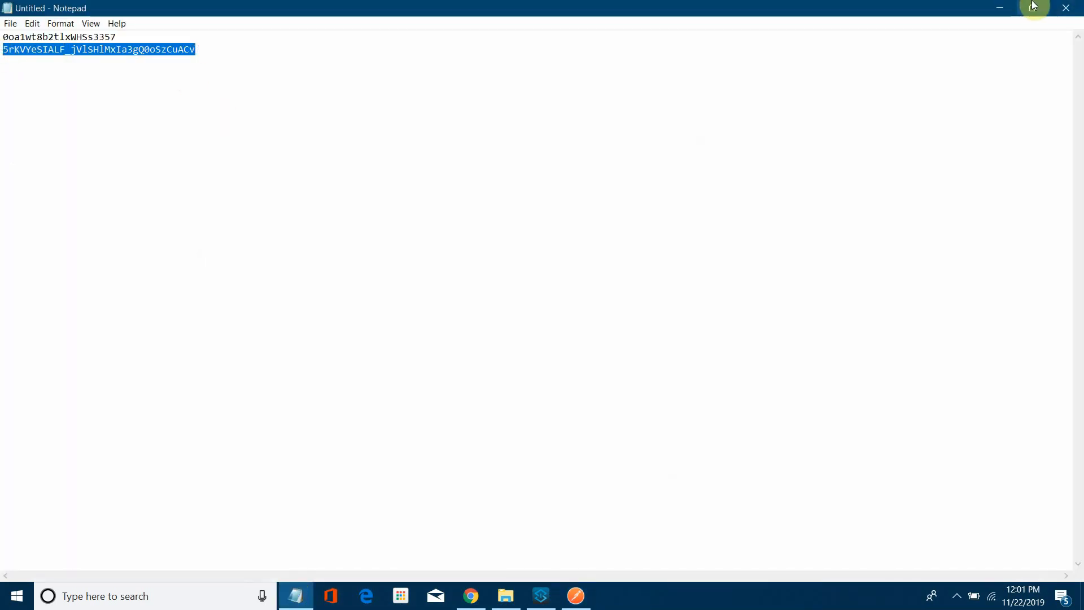
left_click(1000, 8)
left_click(703, 308)
key("ctrl+v")
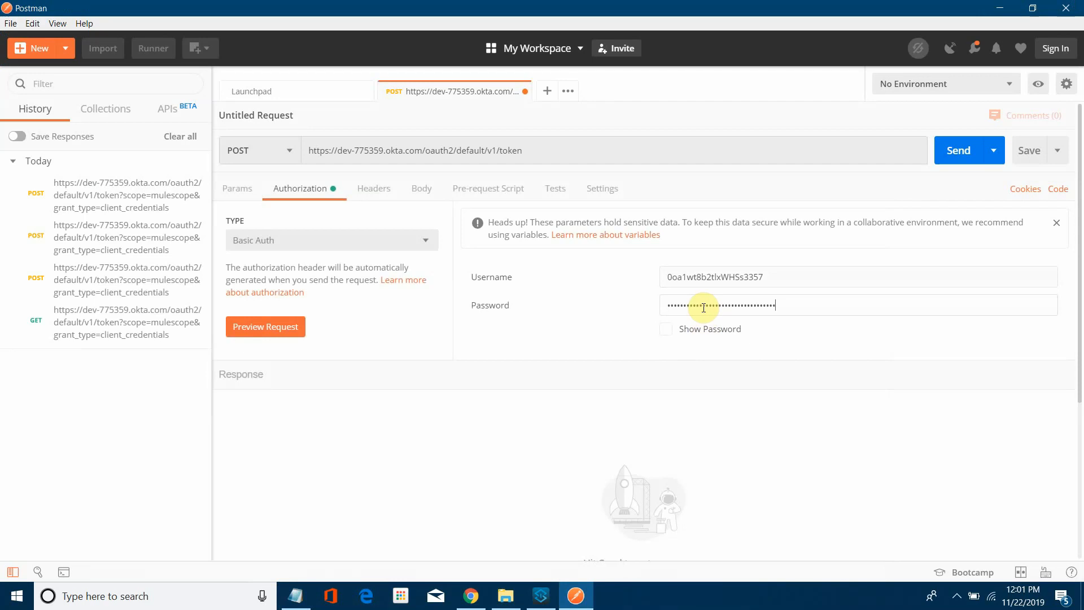
- Append the query parameters scope=mulescope and grant_type=client_credentials to the token URL and send the request
left_click(563, 155)
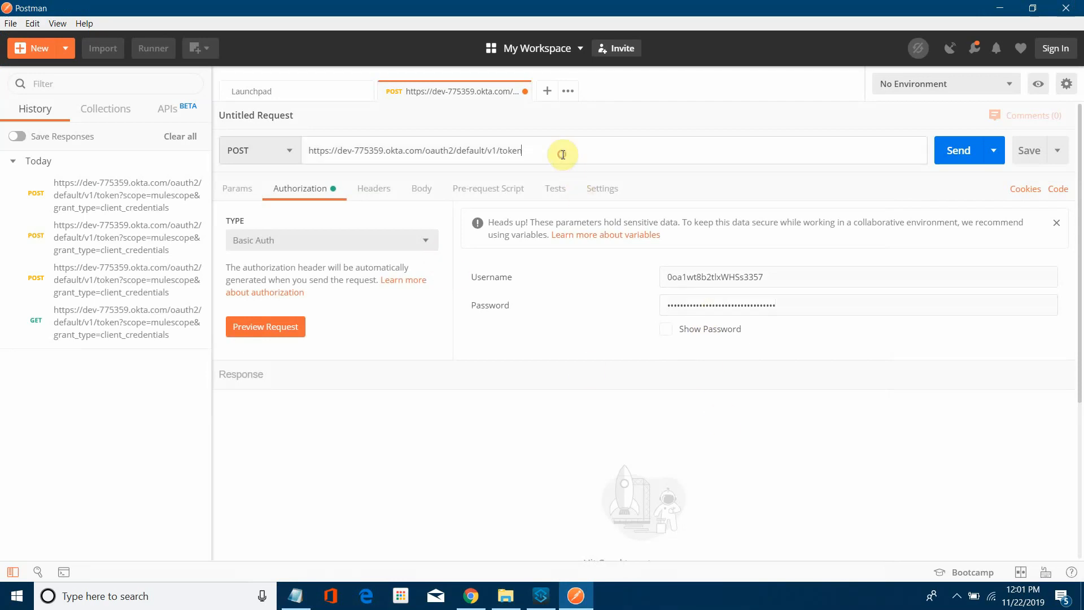
type("?")
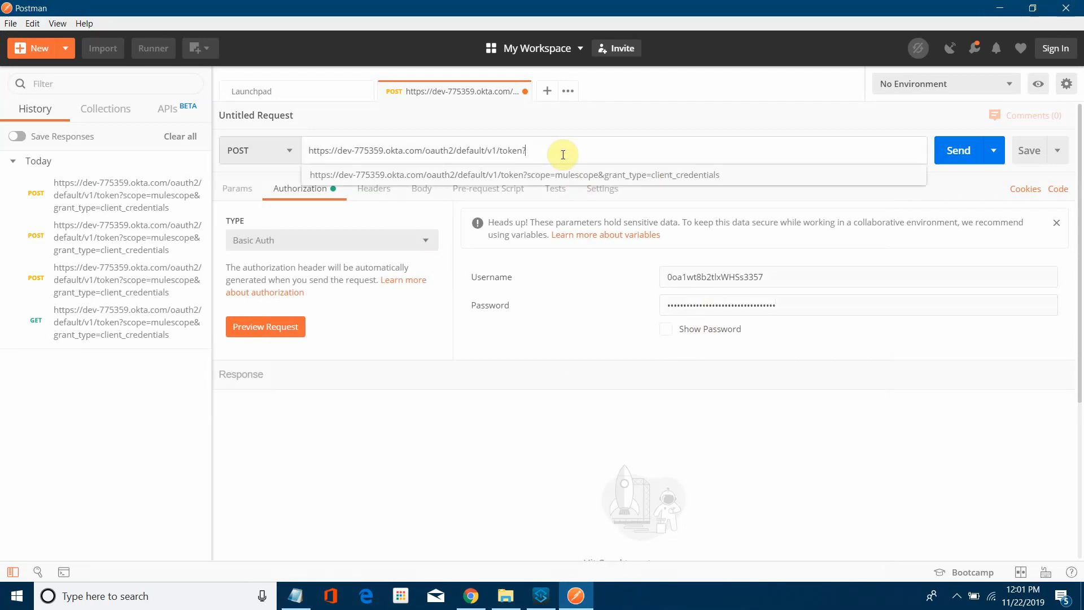
type("sco")
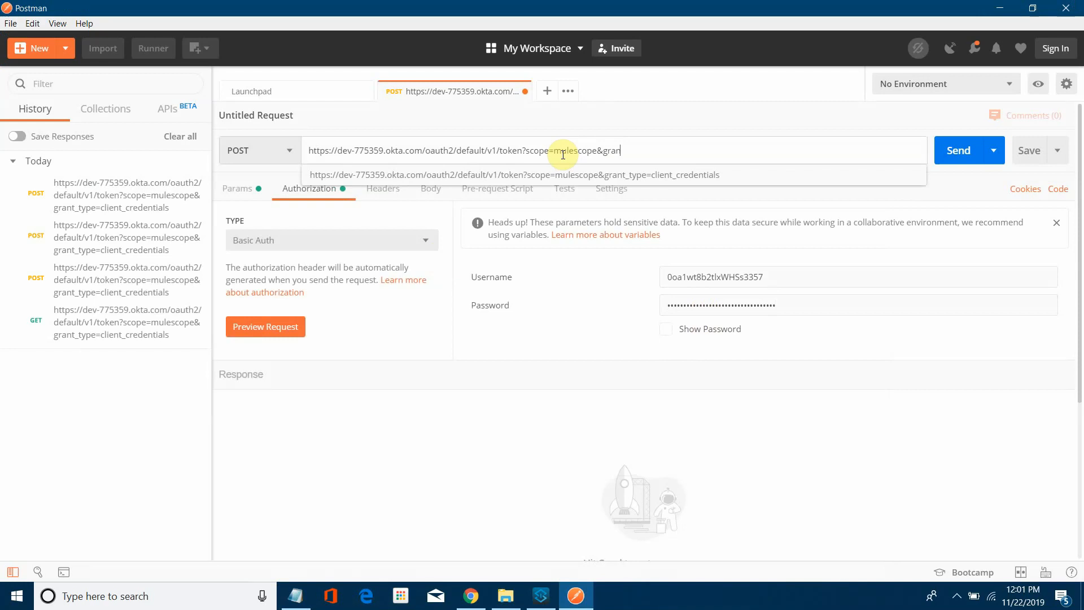
key("Escape")
key("BackSpace")
type("t_type=client_credentials")
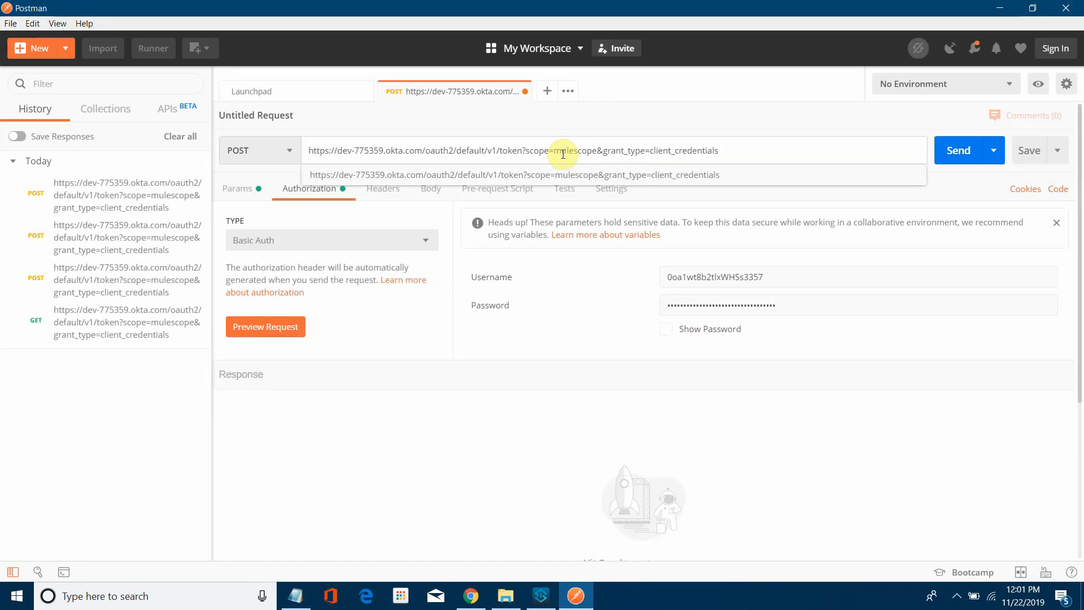
left_click(564, 393)
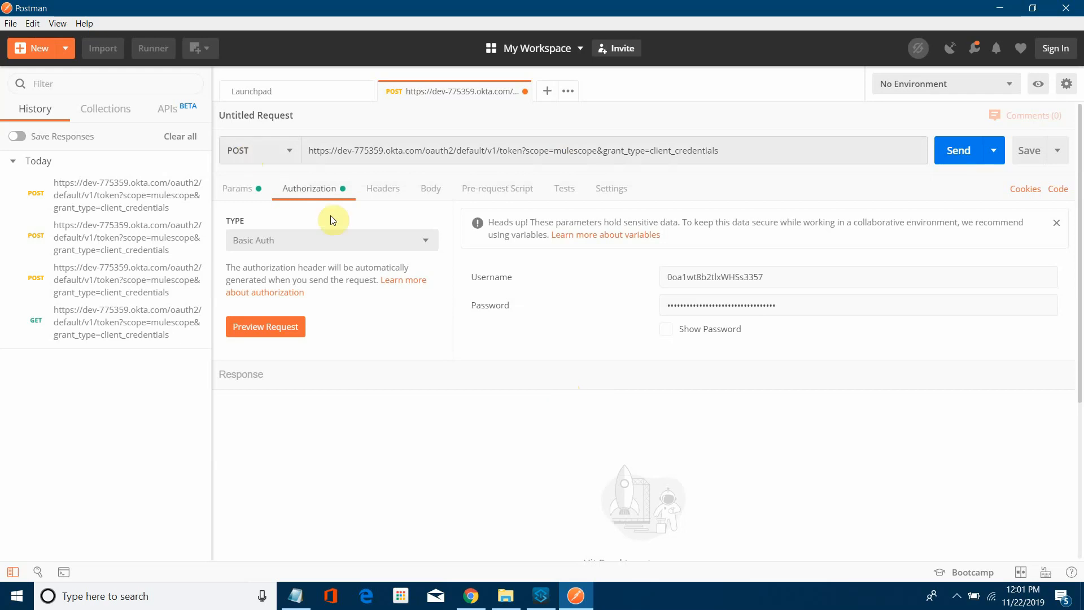
left_click(239, 190)
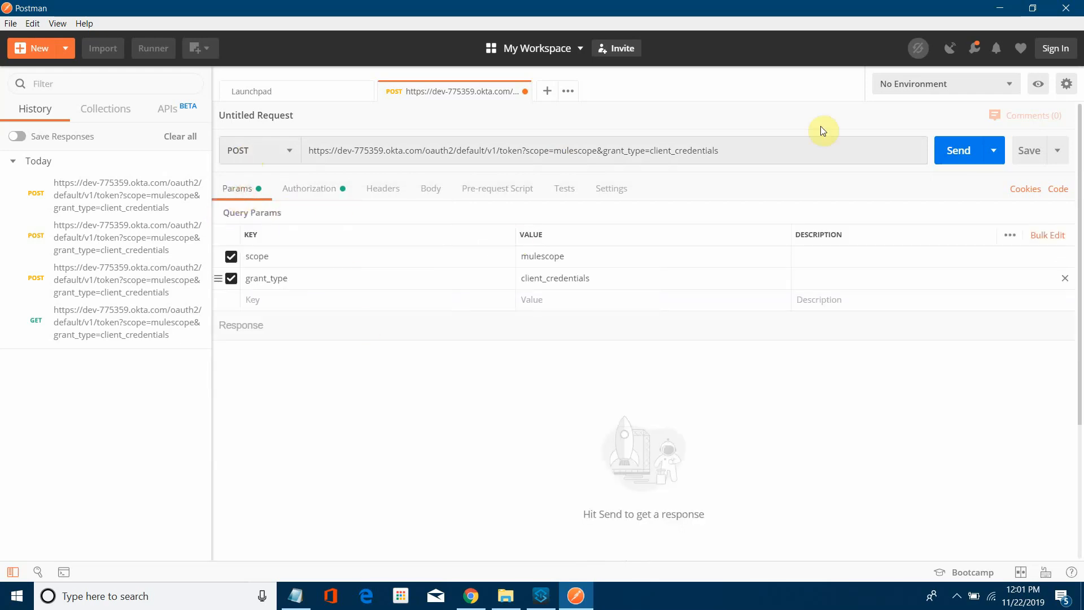
left_click(984, 148)
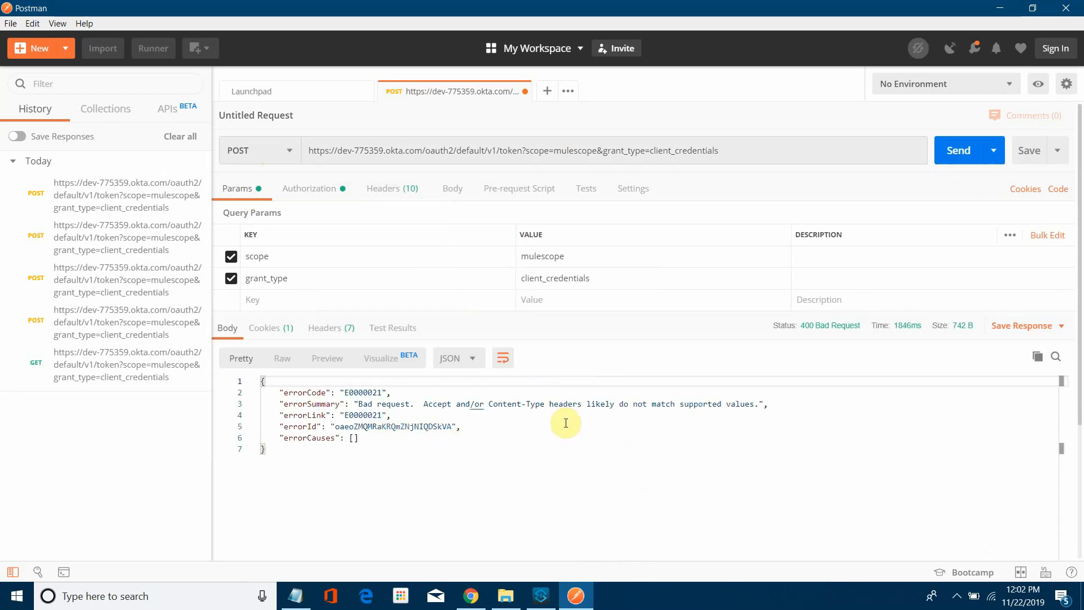
- Add a Content-Type header with the value application/x-www-form-urlencoded to the token request and send it
left_click(300, 195)
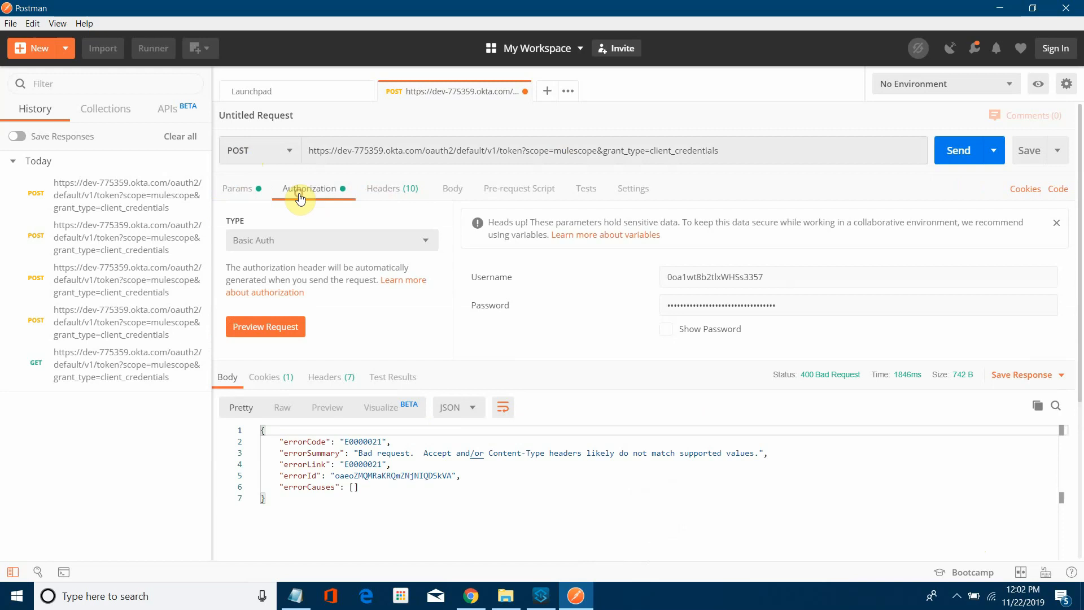
left_click(257, 192)
left_click(395, 194)
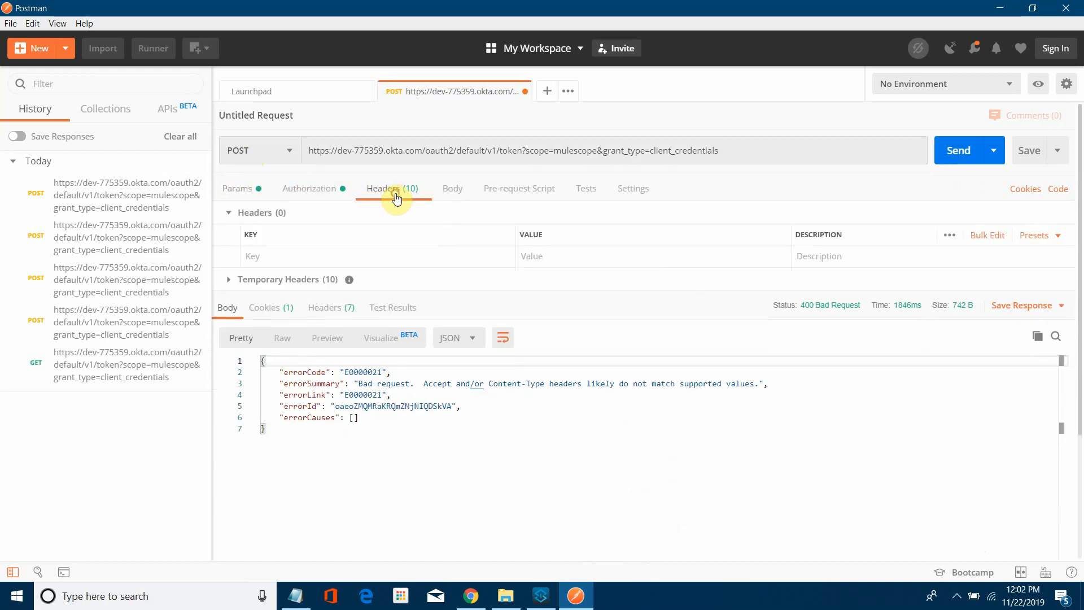
left_click(292, 256)
type("c")
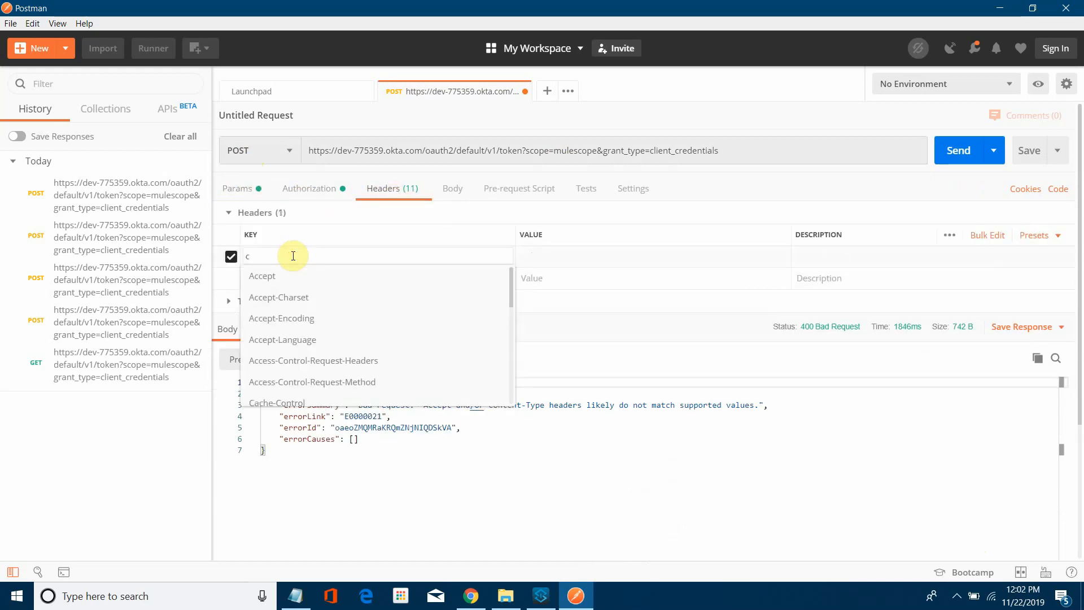
type("onte")
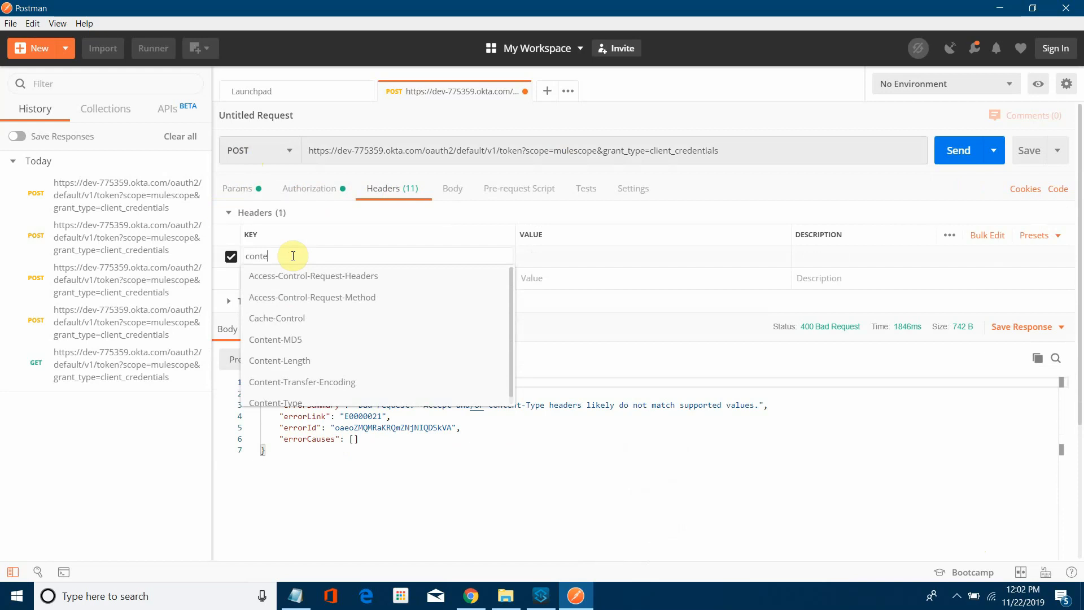
left_click(277, 406)
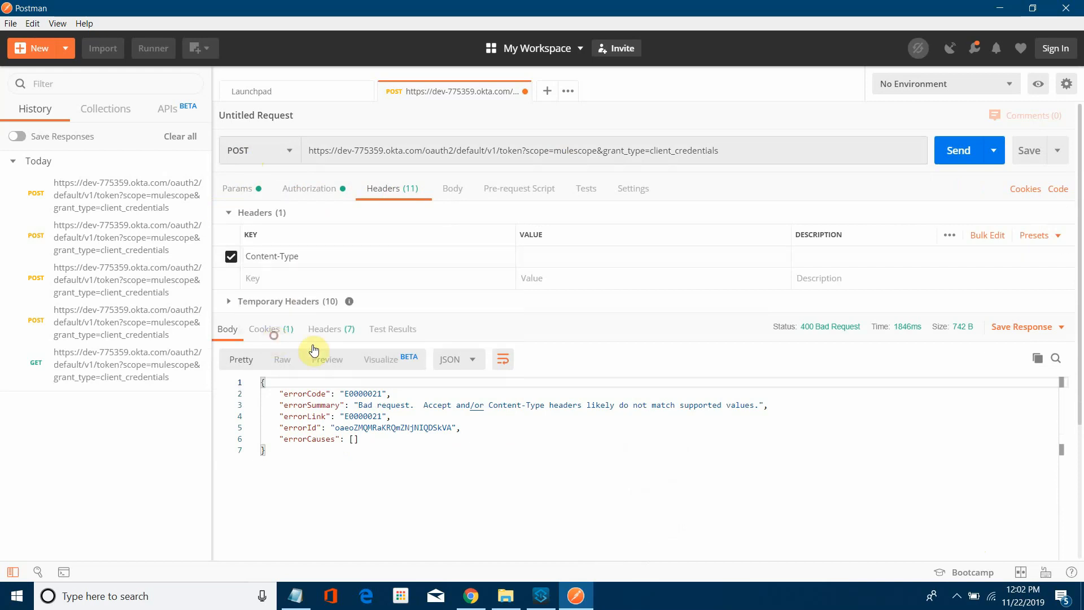
left_click(600, 257)
type("applicatio")
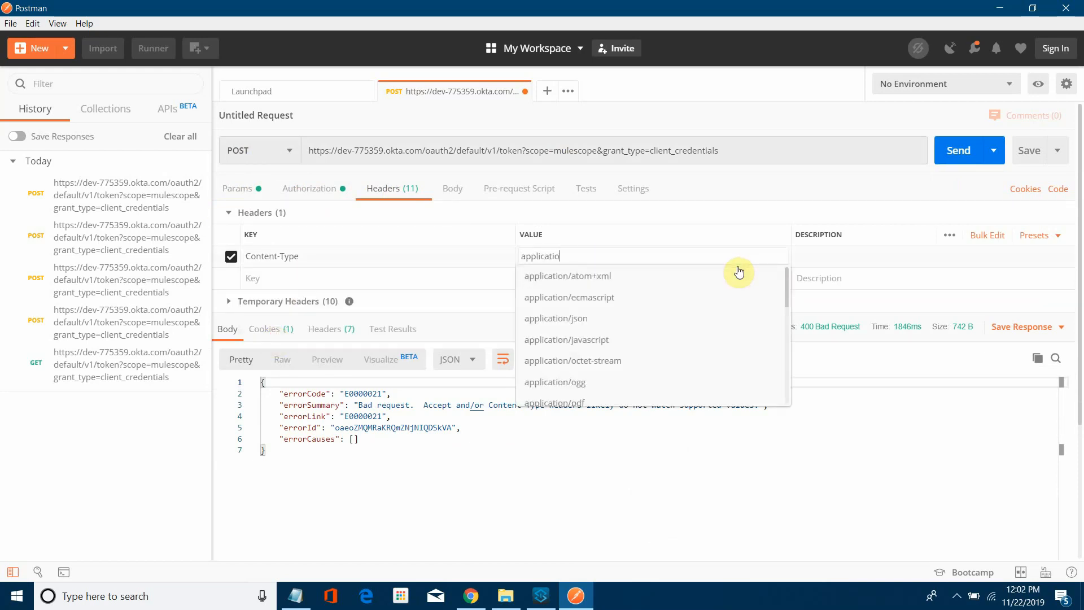
type("n/x")
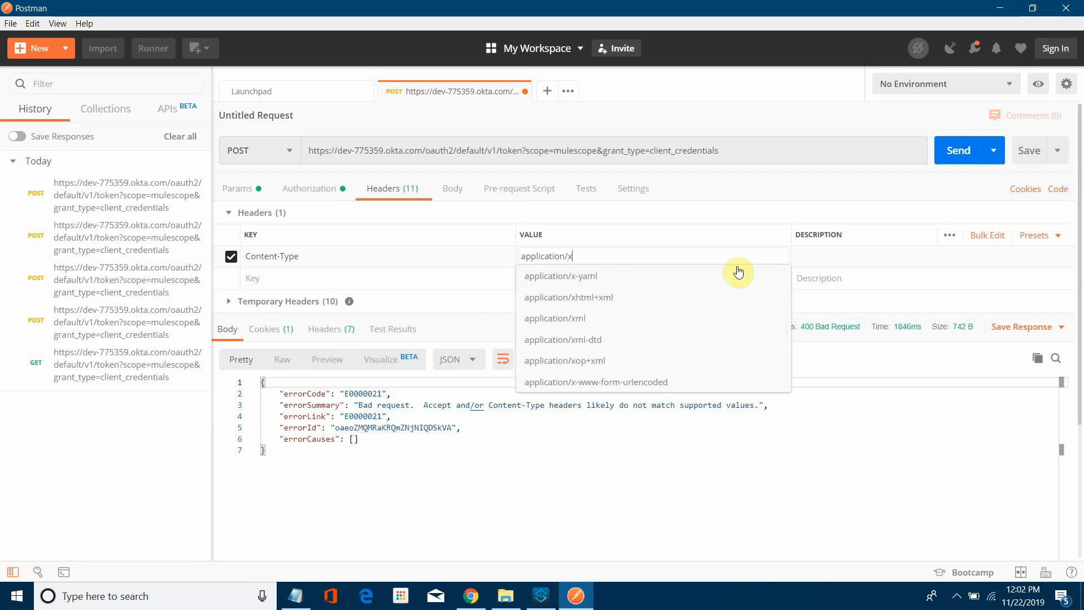
left_click(607, 384)
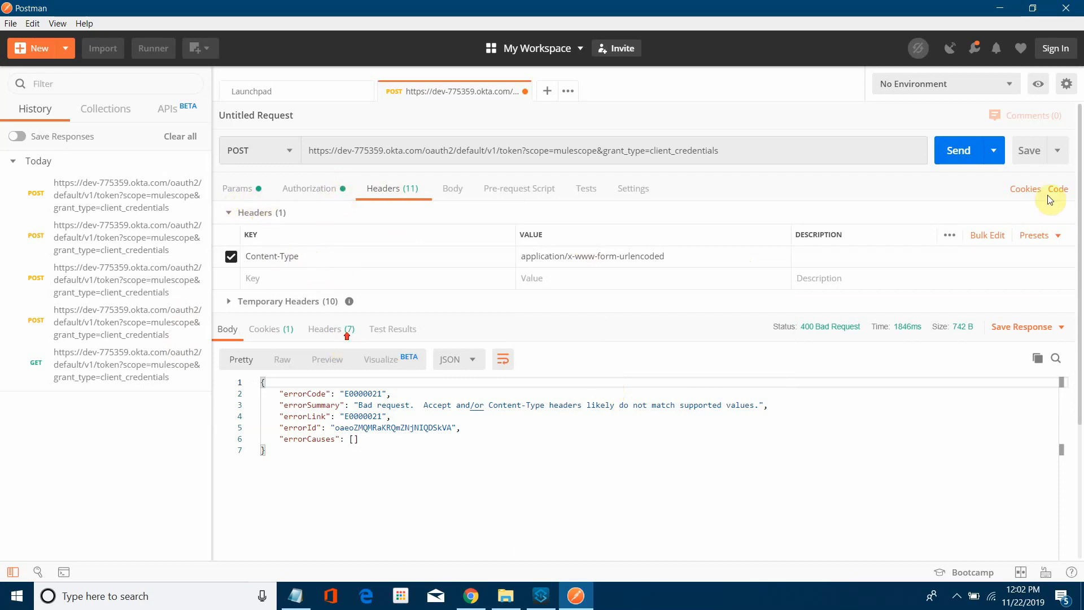
left_click(963, 152)
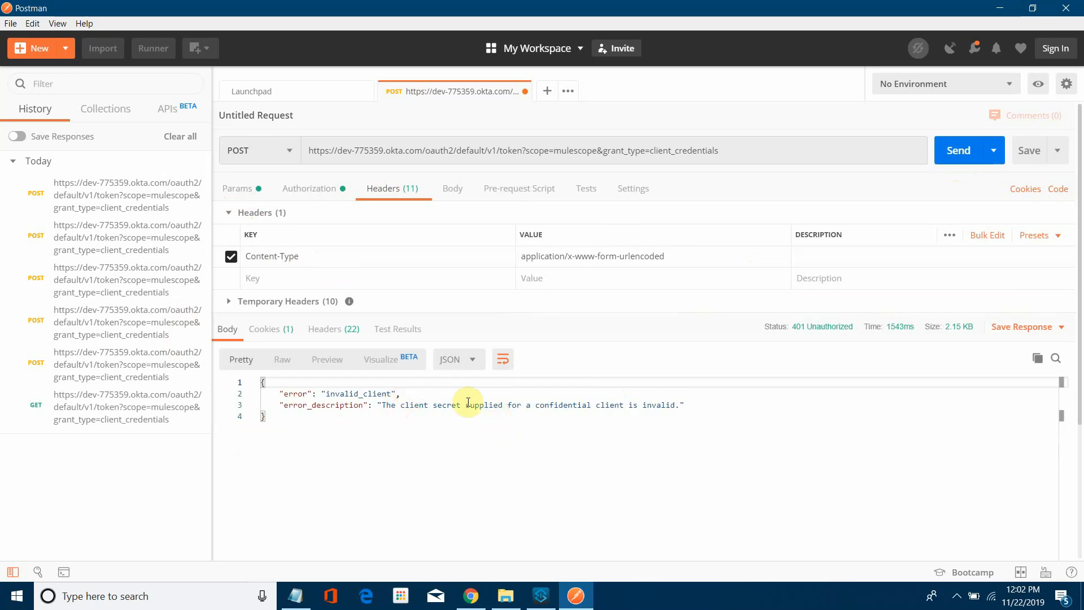
- Show the Basic Auth password in plain text and compare it with the client secret noted in Notepad
left_click(294, 192)
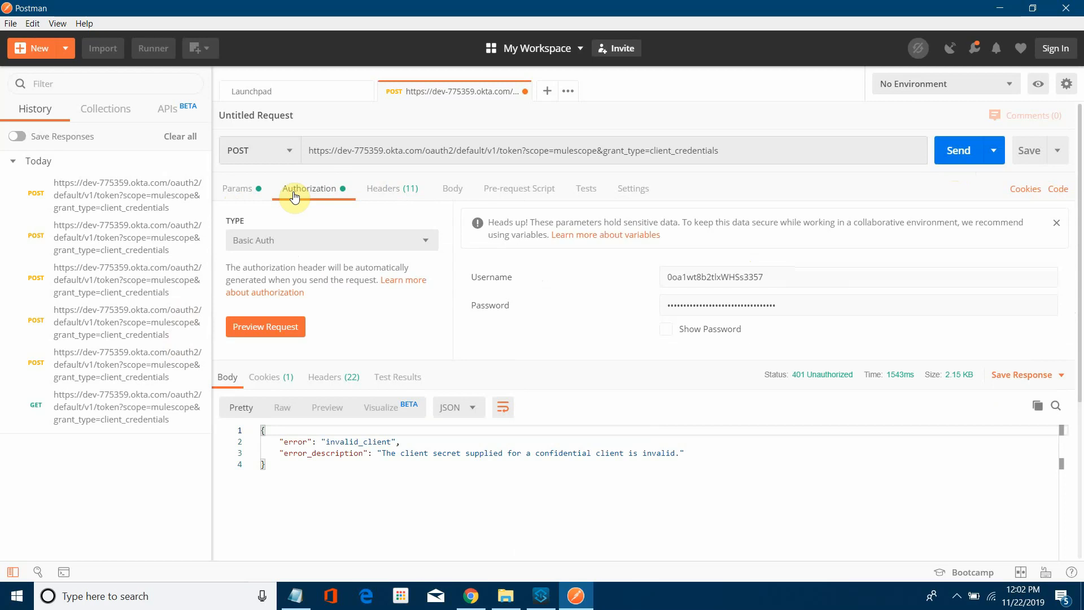
left_click(667, 332)
left_click(292, 597)
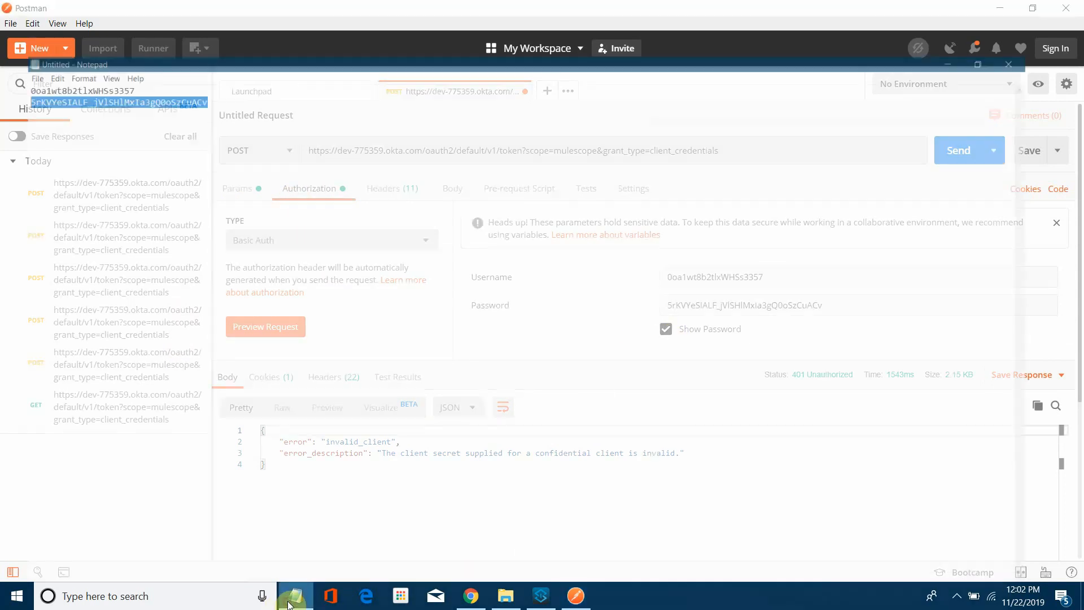
left_click(289, 603)
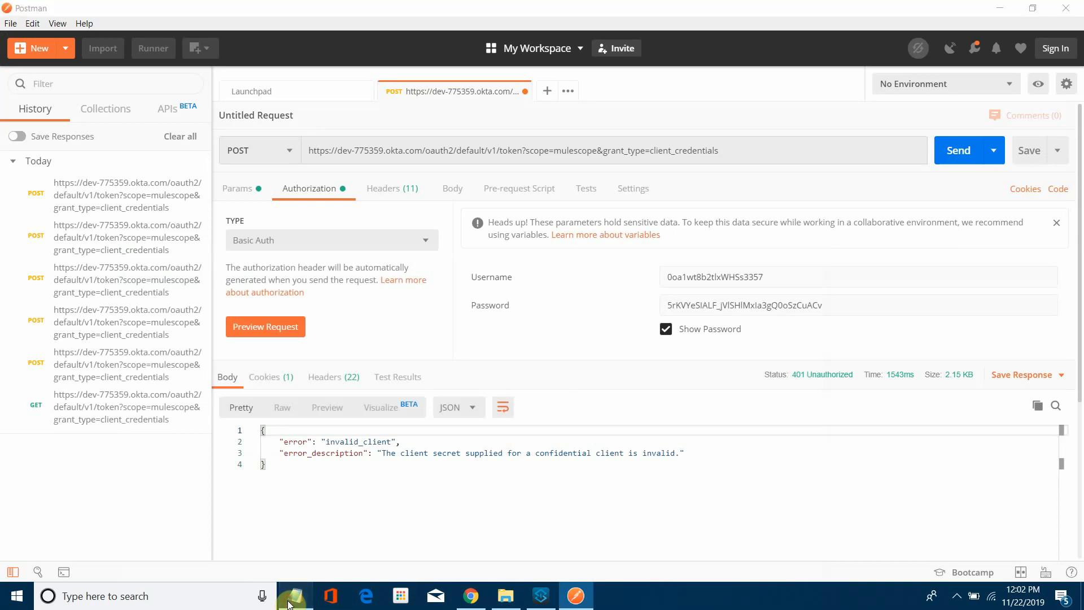
left_click(289, 603)
- Switch to Chrome and open oAuthApp's general settings in Okta at the Client Credentials section
left_click(544, 601)
left_click(544, 602)
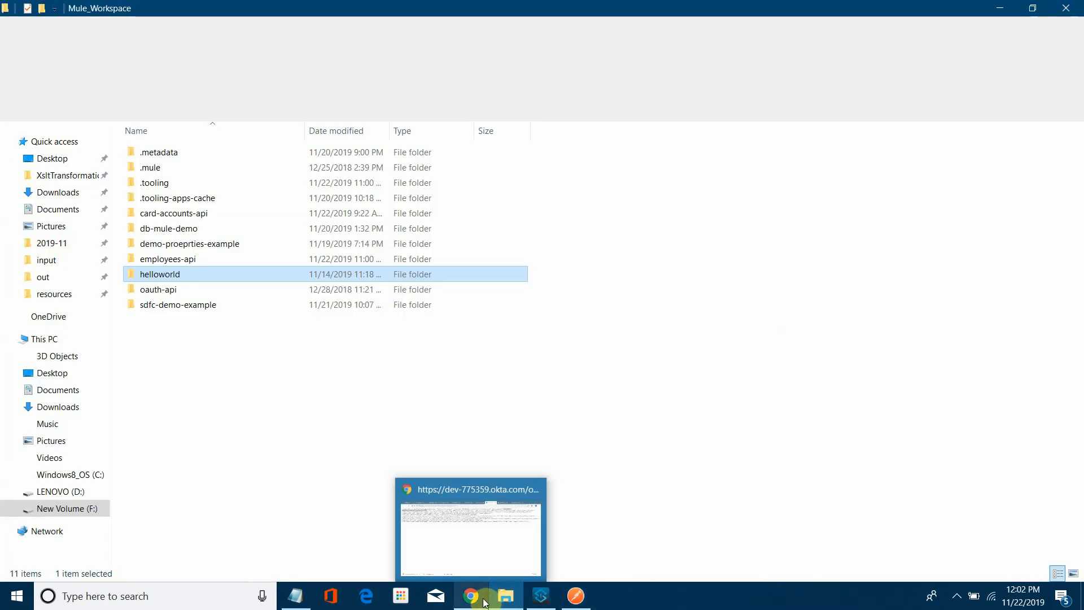
left_click(481, 603)
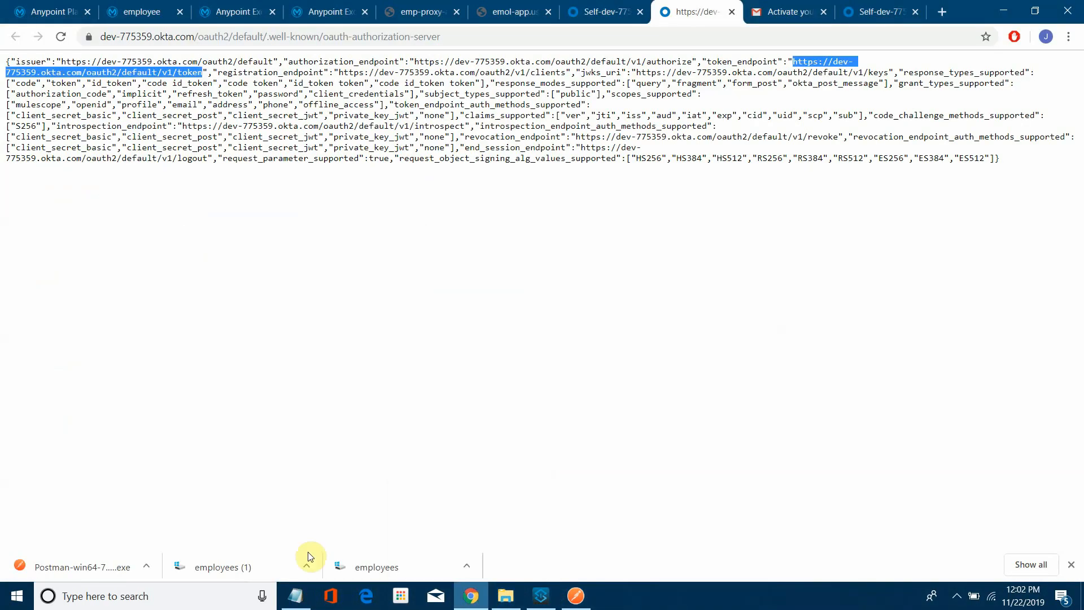
left_click(591, 10)
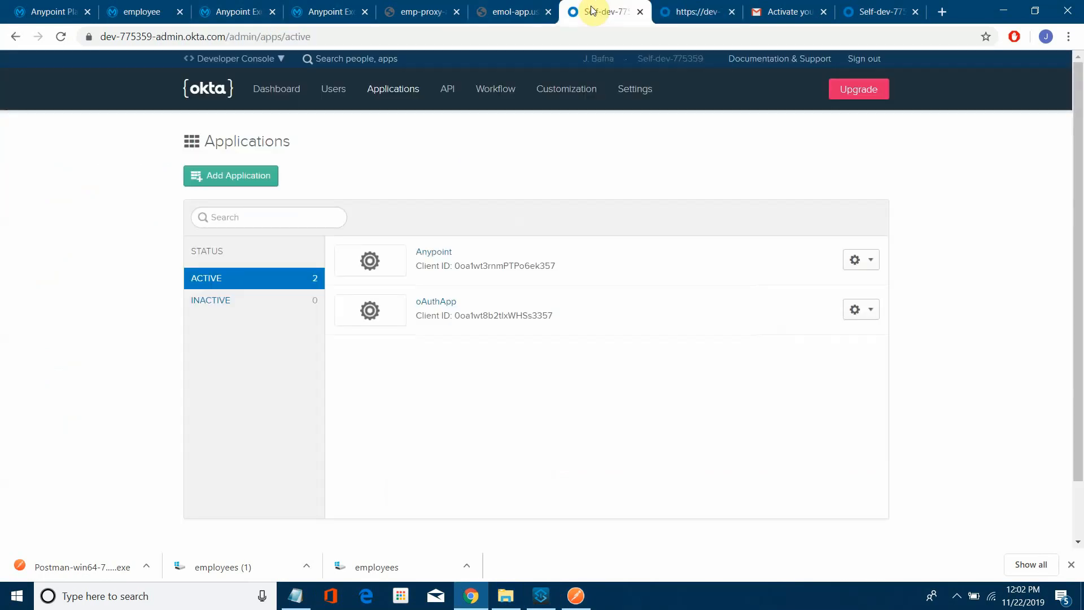
left_click(442, 299)
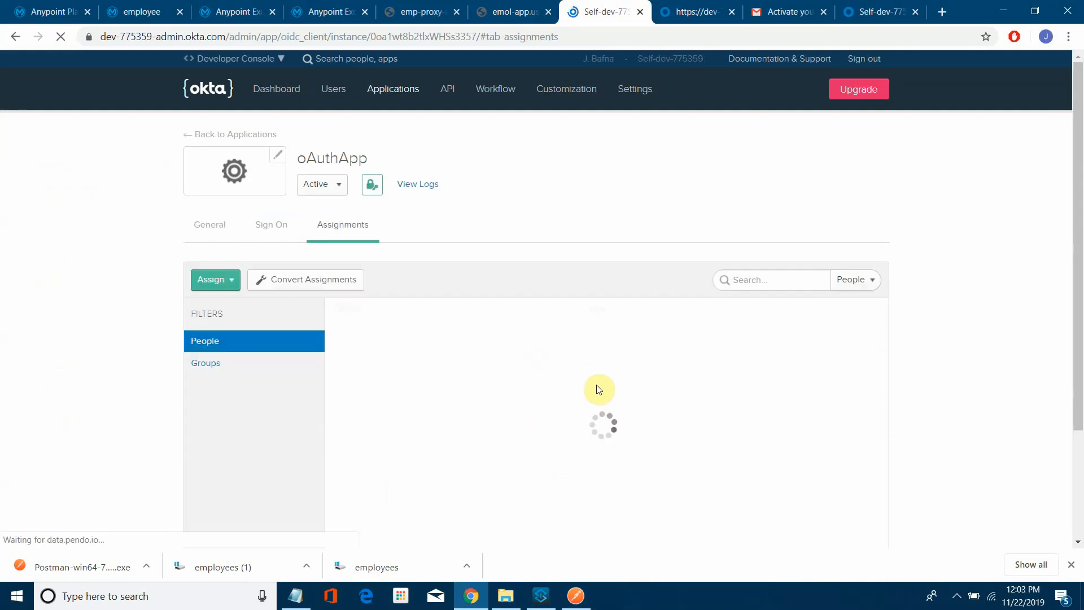
scroll(627, 399, "down", 2)
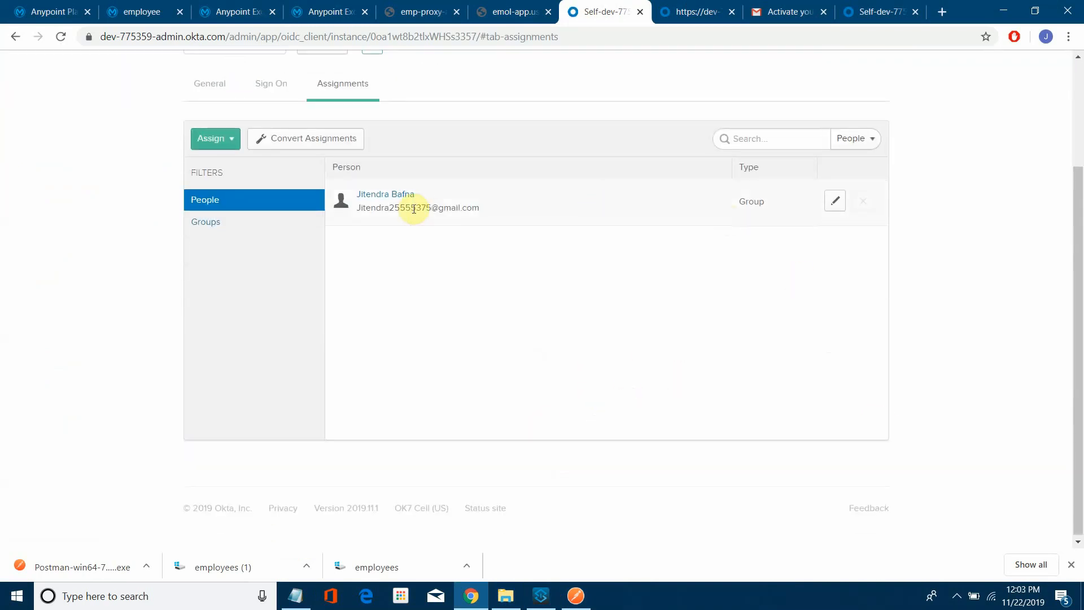
scroll(254, 240, "up", 2)
left_click(211, 229)
scroll(662, 445, "down", 2)
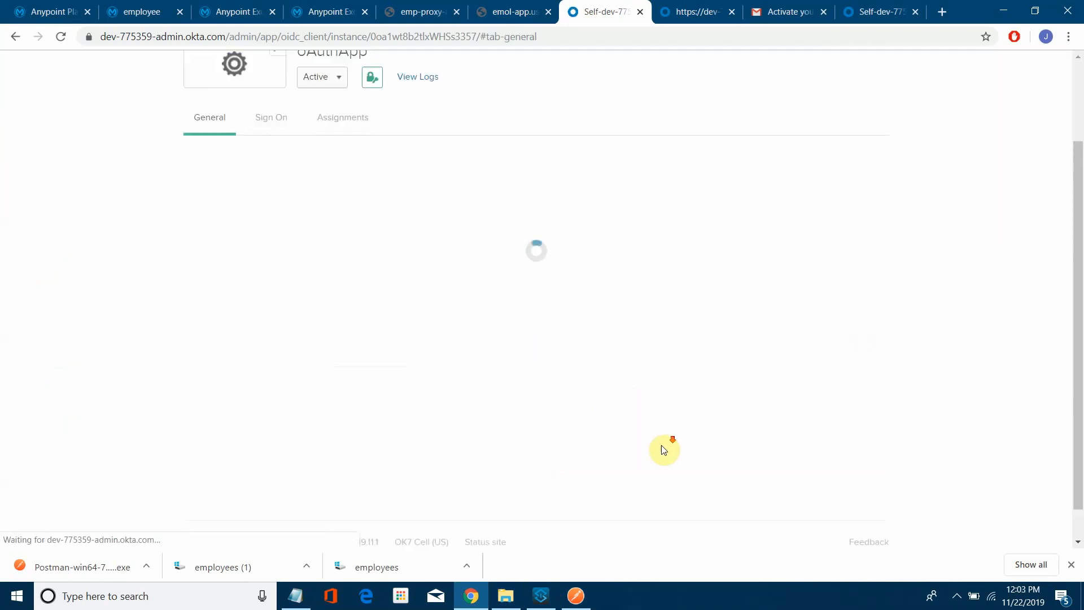
scroll(662, 445, "down", 5)
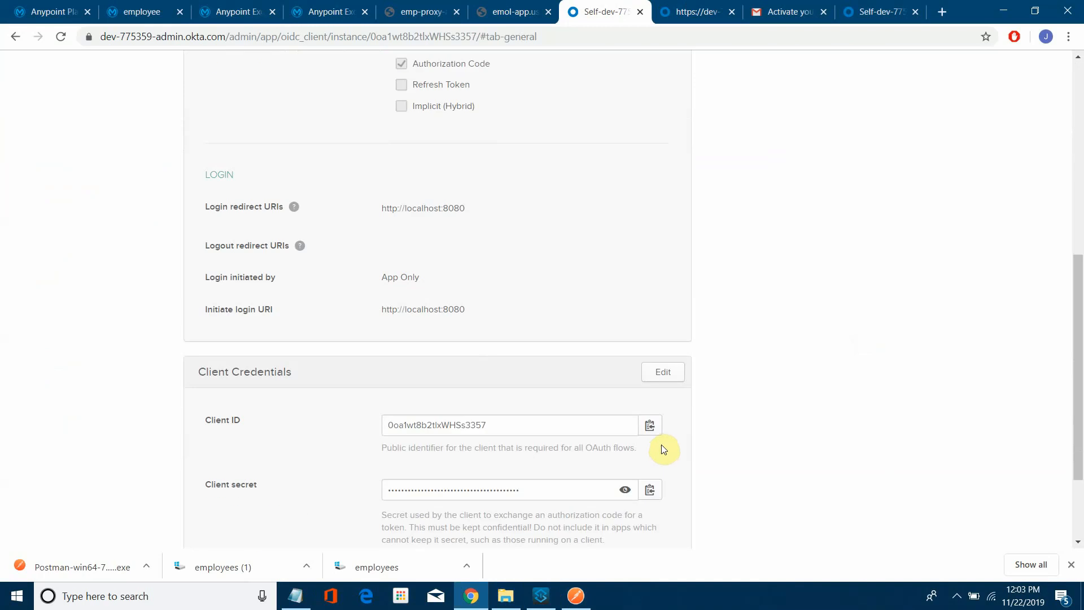
- Reveal oAuthApp's client secret in Okta and compare it with the password entered in Postman
left_click(651, 432)
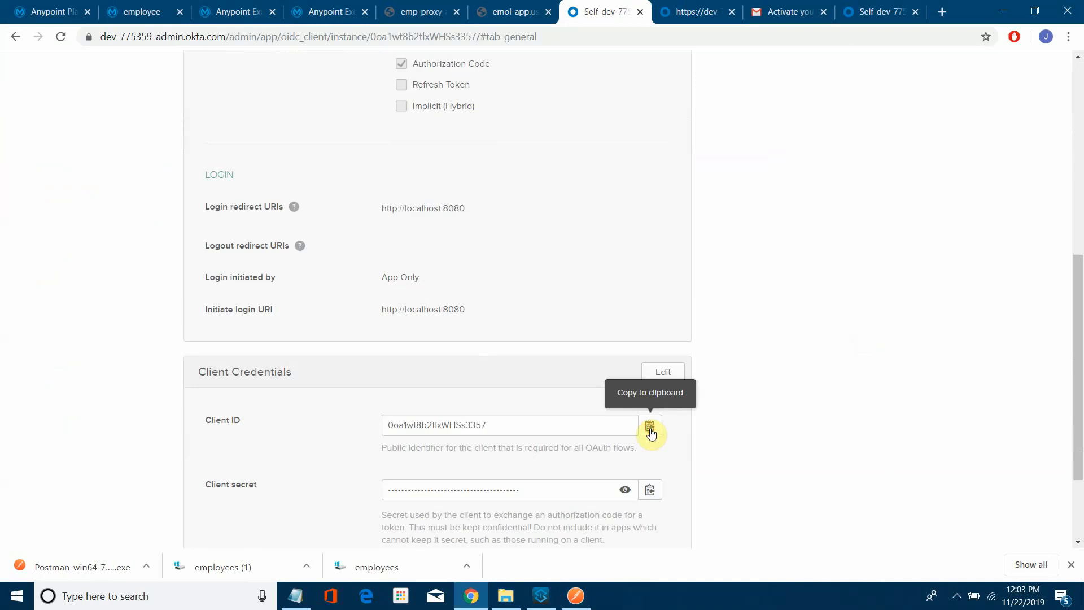
left_click(571, 595)
left_click(625, 490)
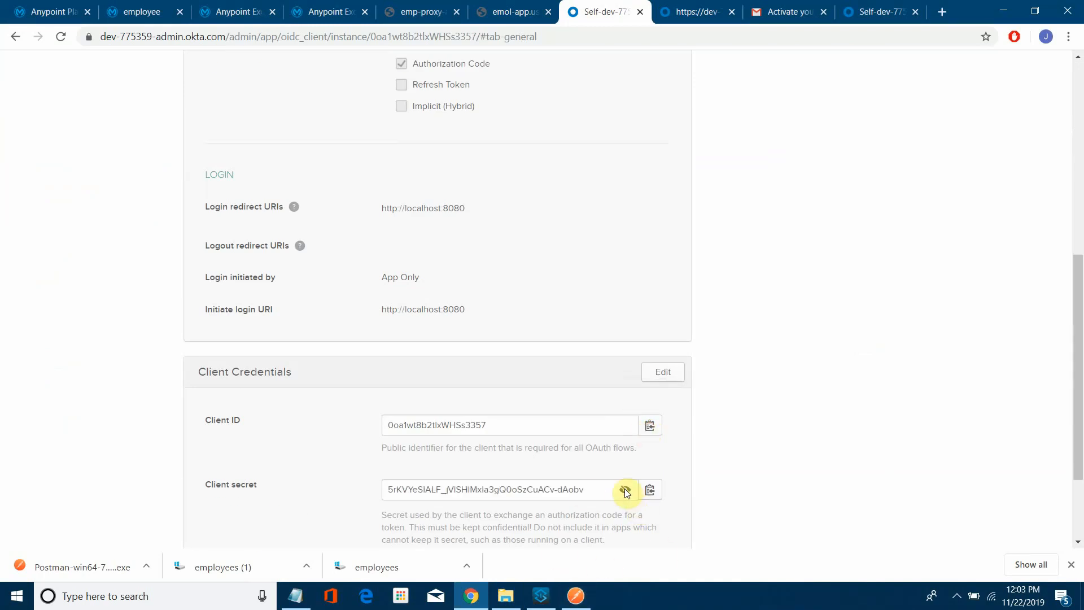
left_click(571, 597)
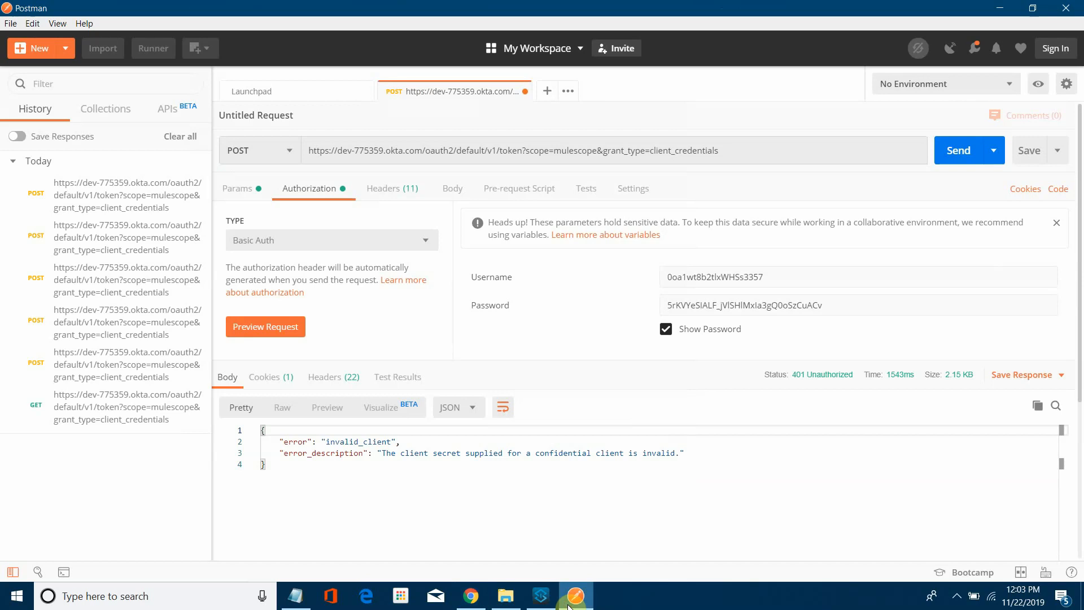
left_click(568, 606)
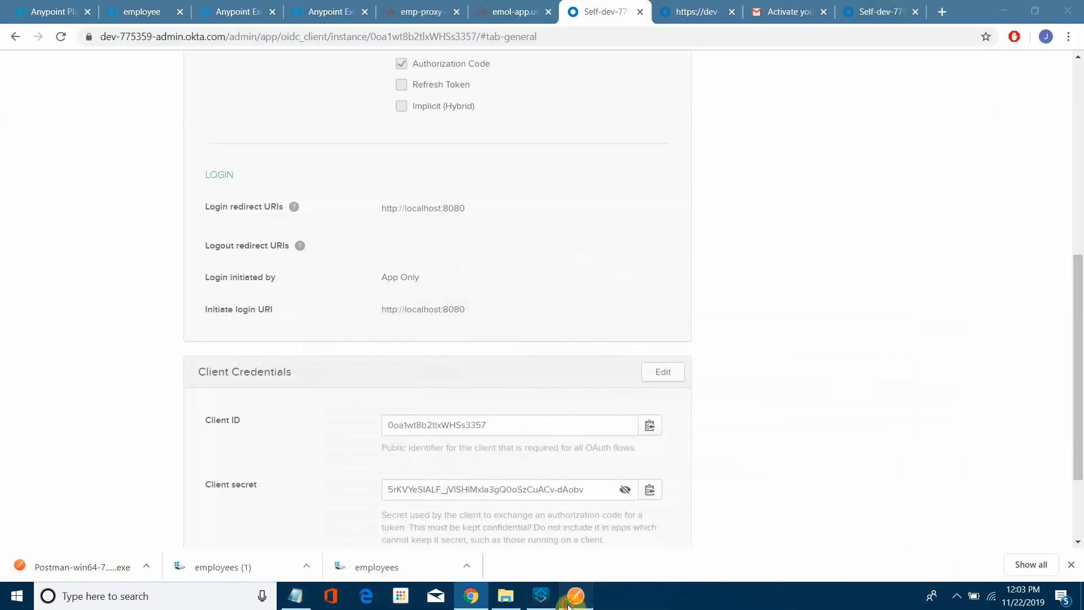
left_click(569, 606)
left_click(569, 606)
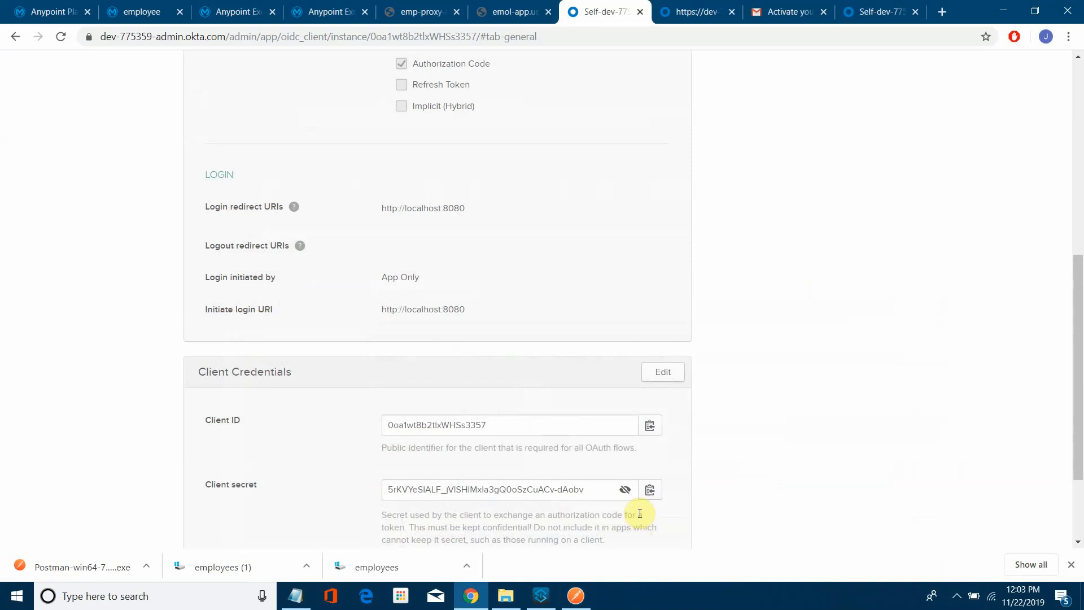
- Copy the full client secret from Okta and replace the Basic Auth password in Postman with it
left_click(650, 489)
left_click(576, 595)
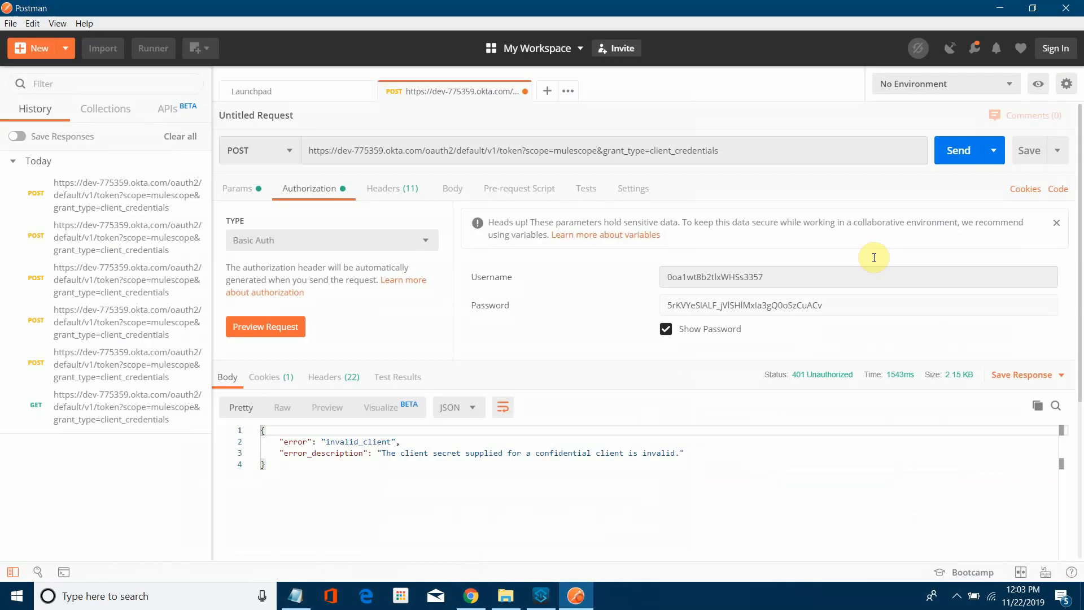
left_click(832, 297)
key("ctrl+a")
key("ctrl+v")
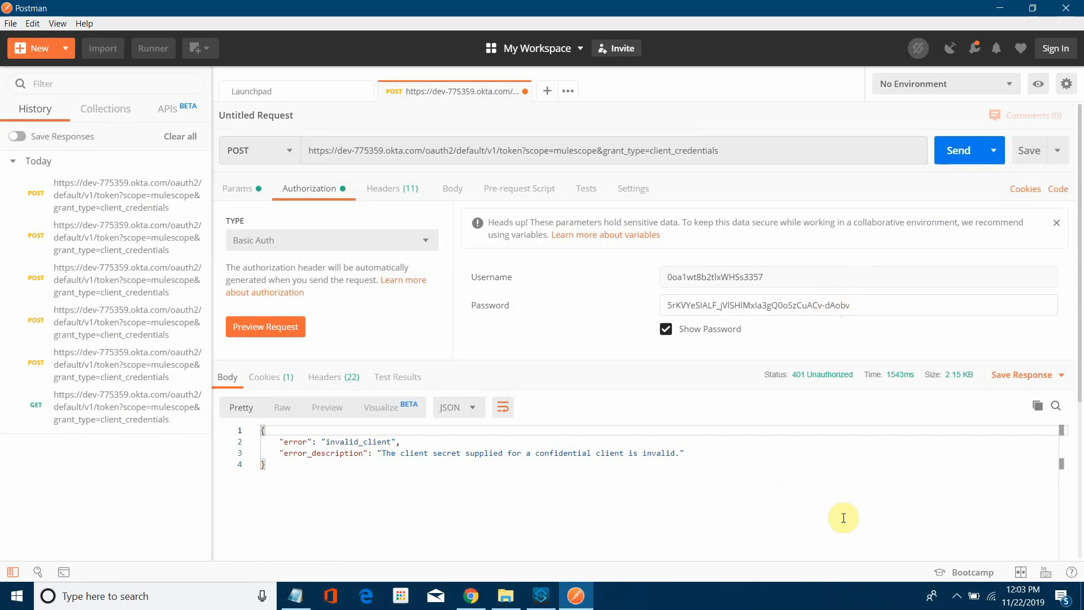
- Send the token request and copy the access_token value from the JSON response
left_click(971, 150)
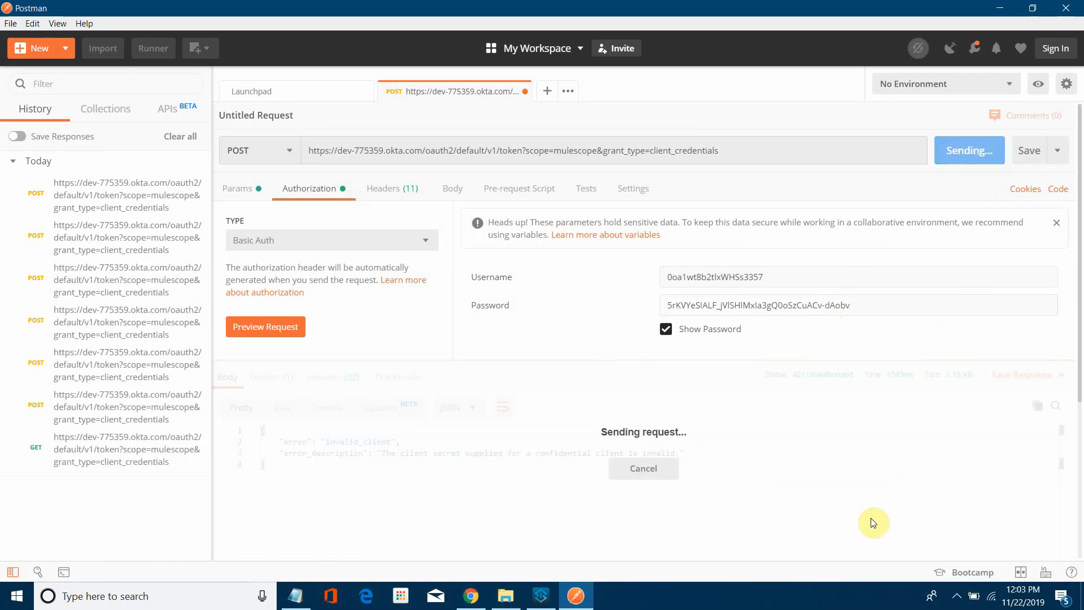
scroll(769, 465, "down", 3)
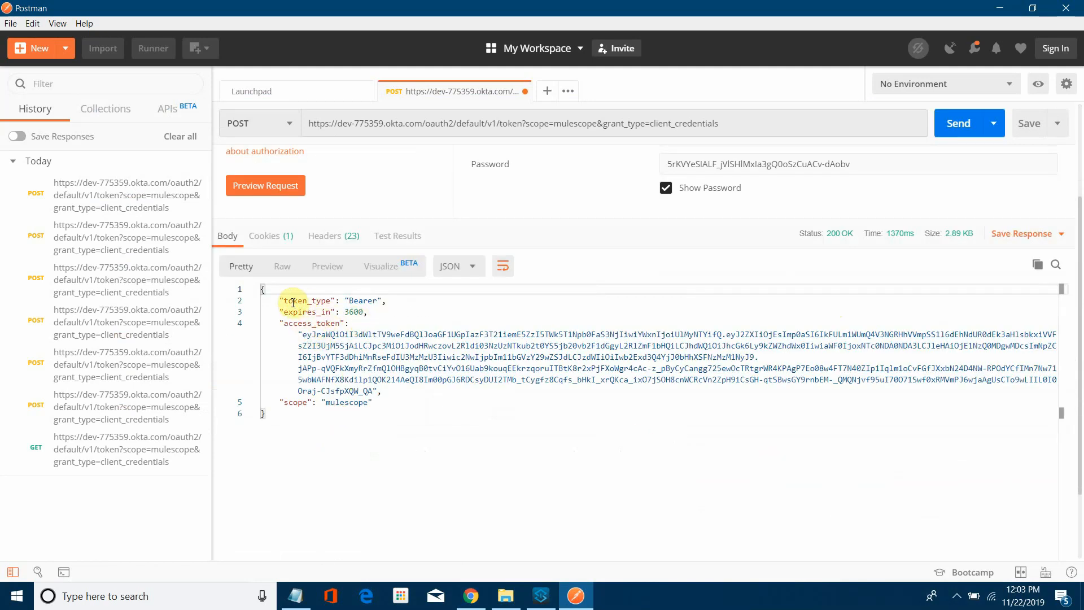
left_click_drag(300, 335, 373, 391)
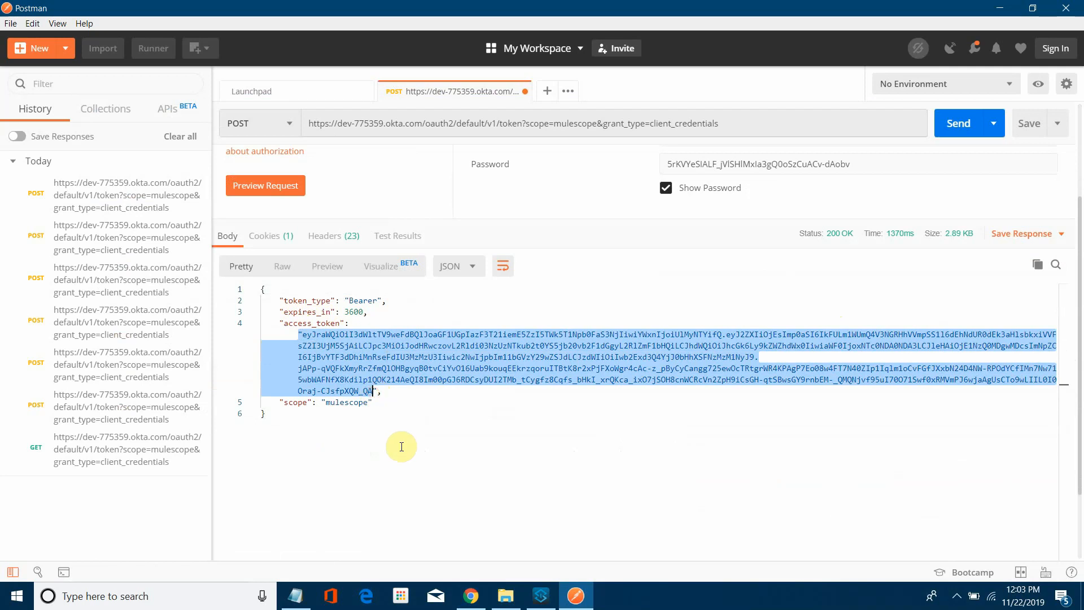
- Switch to the employee API console in Chrome, choose the Sandbox - oAuth 2.0 OIDC instance, and send the GET request without a token
left_click(471, 596)
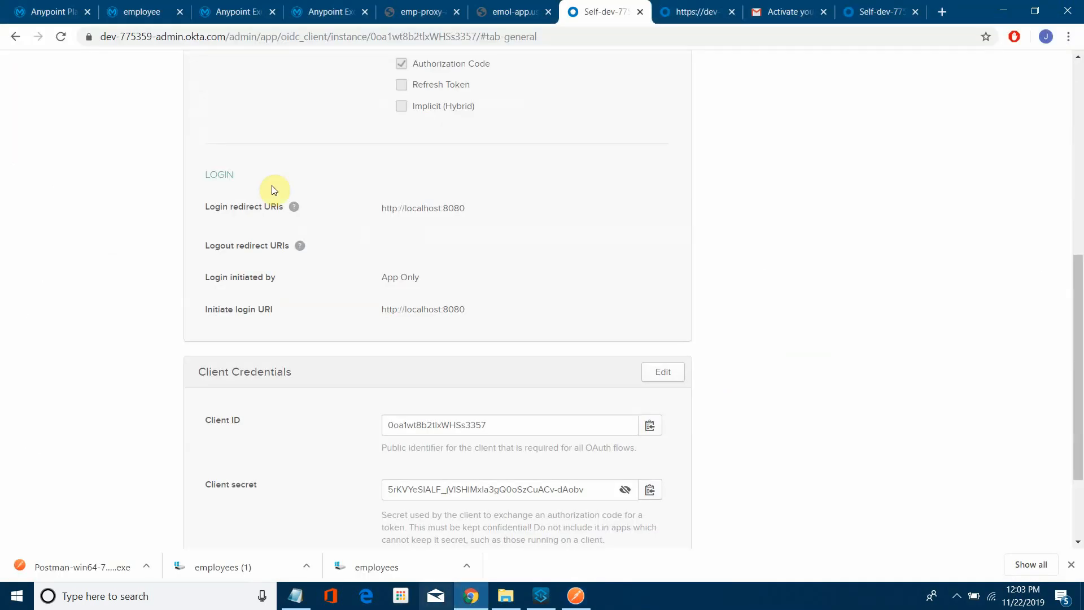
left_click(229, 13)
left_click(147, 11)
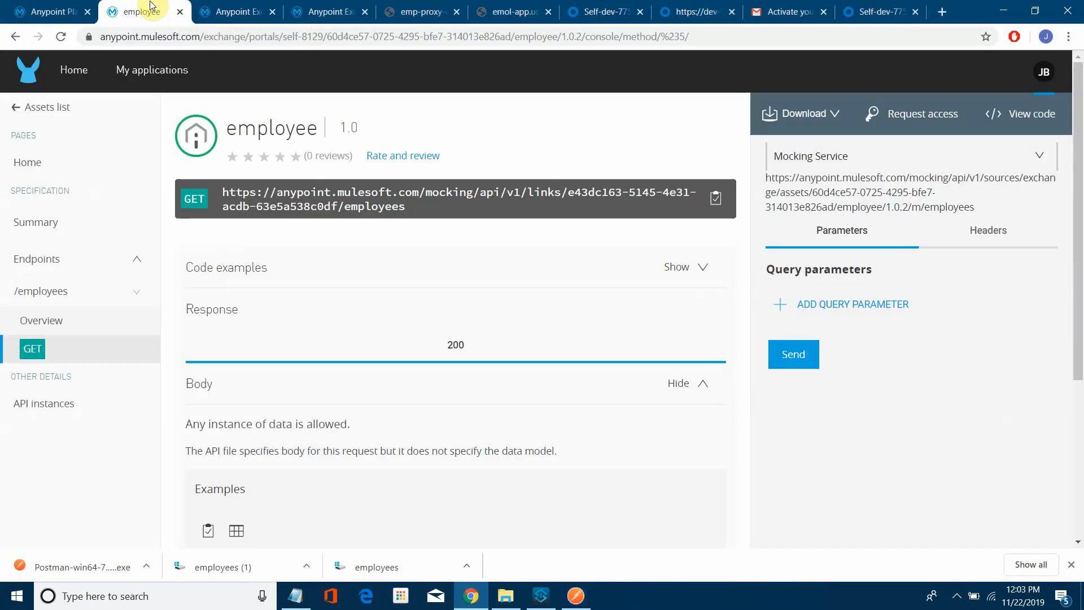
left_click(1010, 160)
left_click(847, 211)
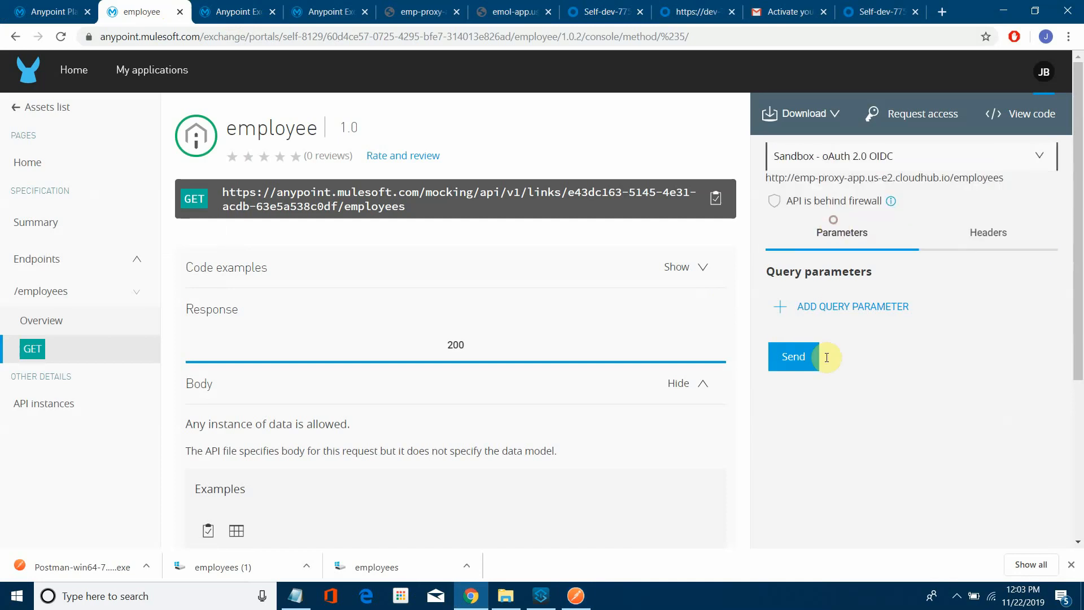
left_click(797, 355)
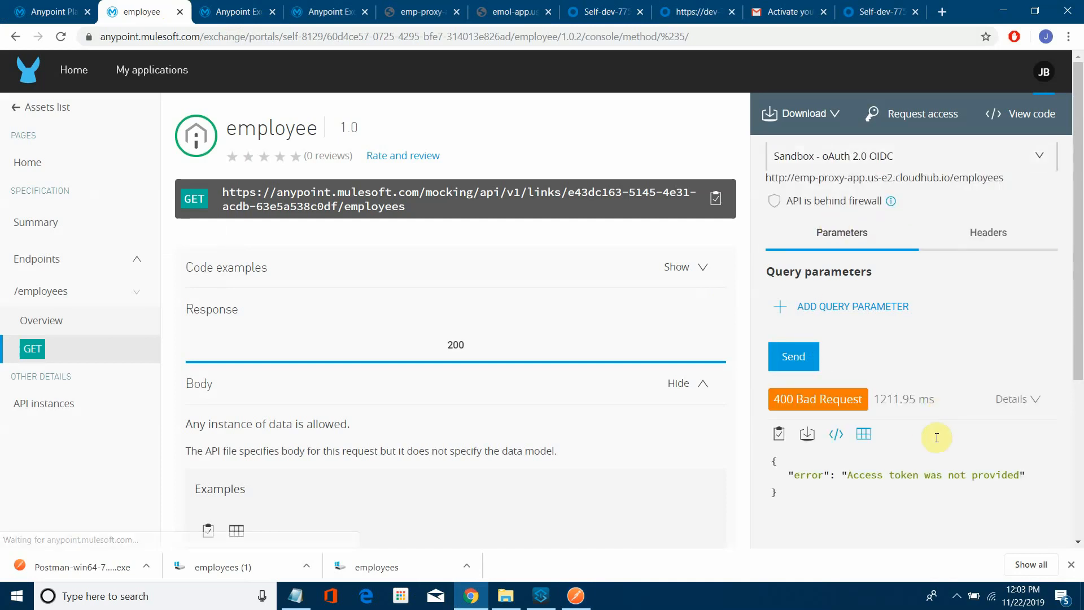
- Add an Authorization request header with the value Bearer followed by the copied access token, and send the GET request
left_click(1015, 236)
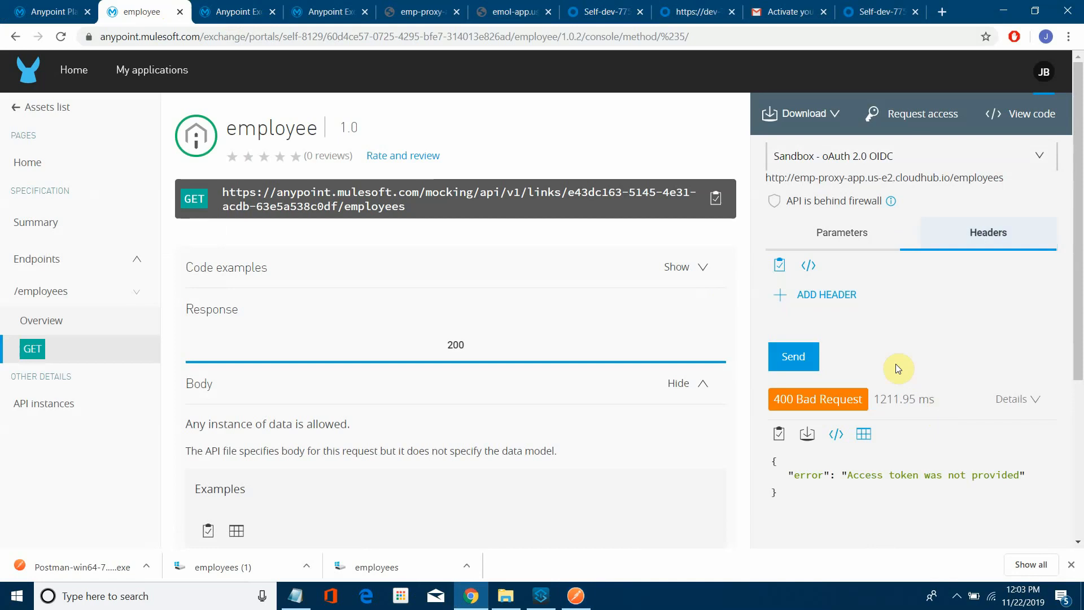
left_click(835, 295)
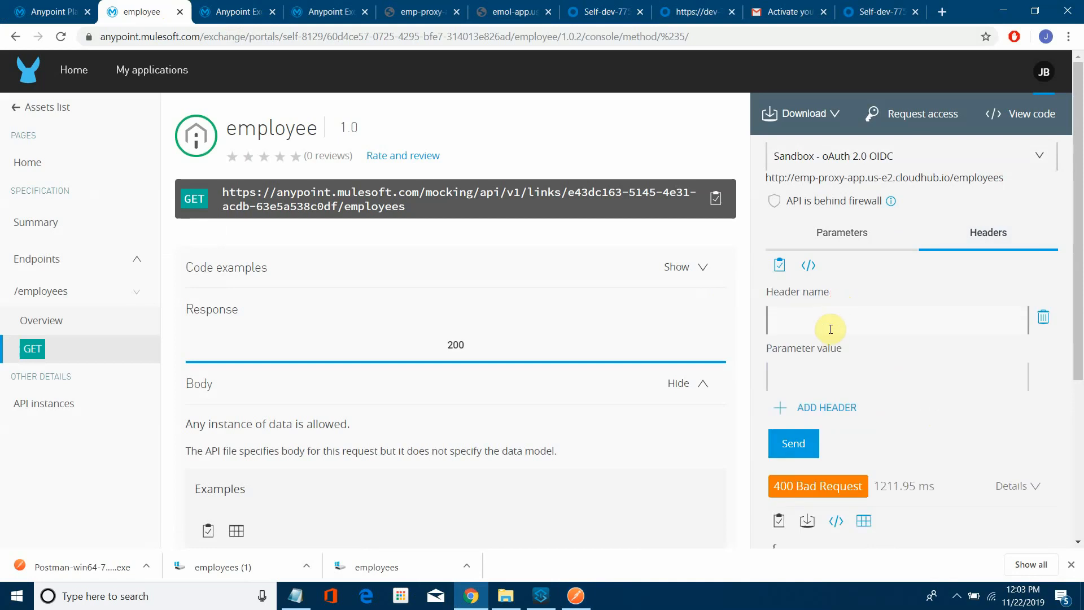
type("Aut")
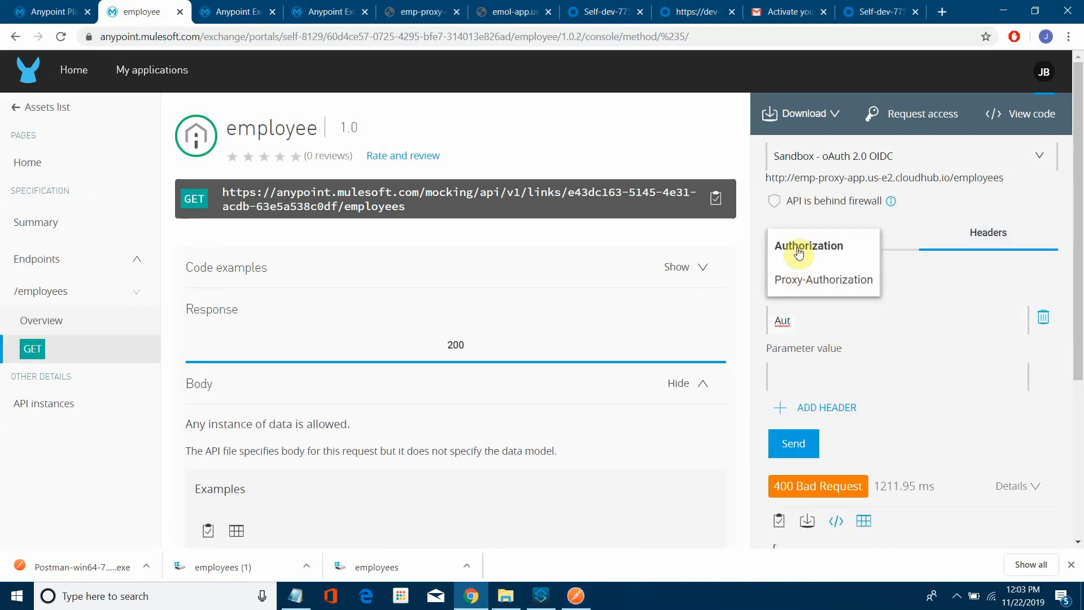
left_click(798, 248)
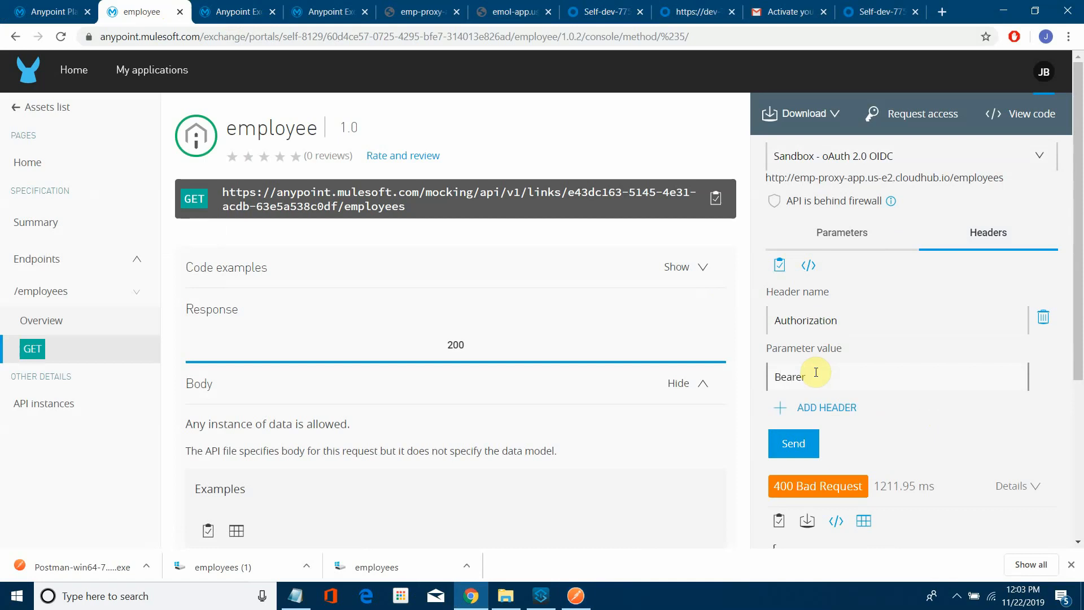
key("ctrl+v")
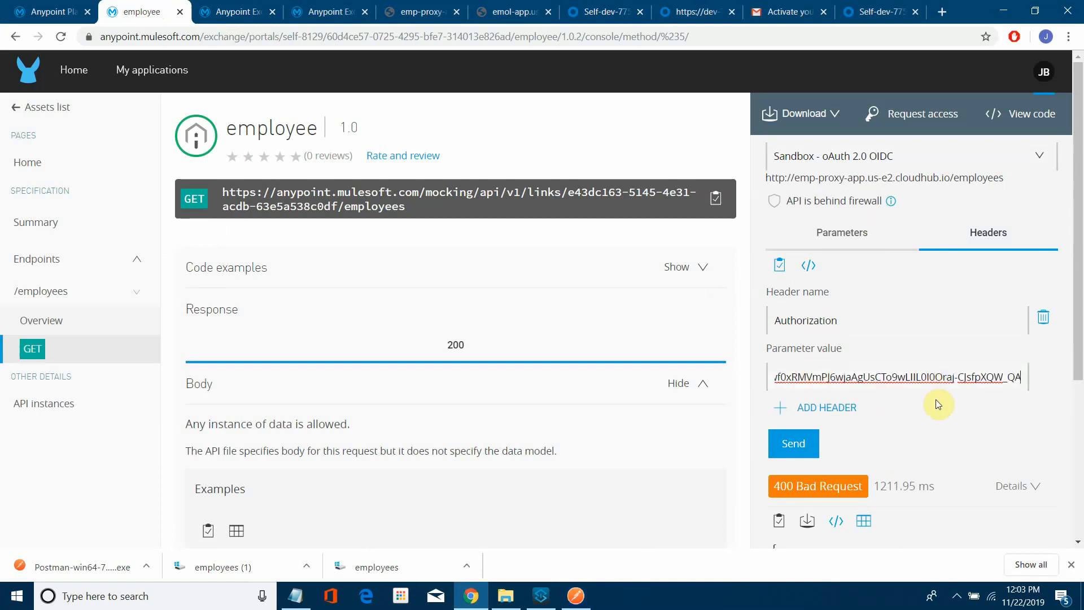
left_click(790, 443)
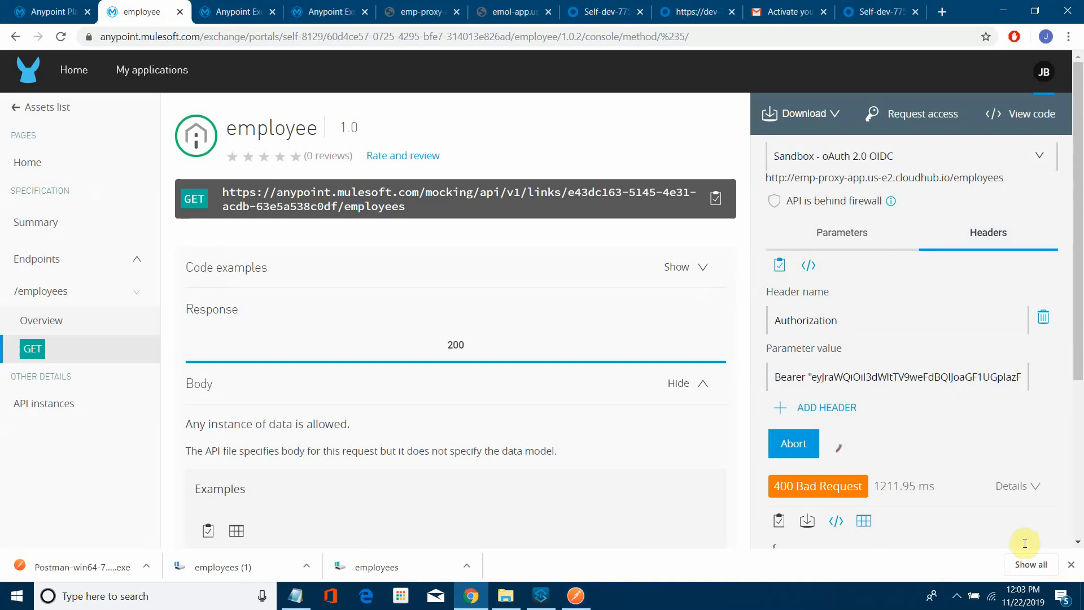
scroll(1018, 525, "down", 3)
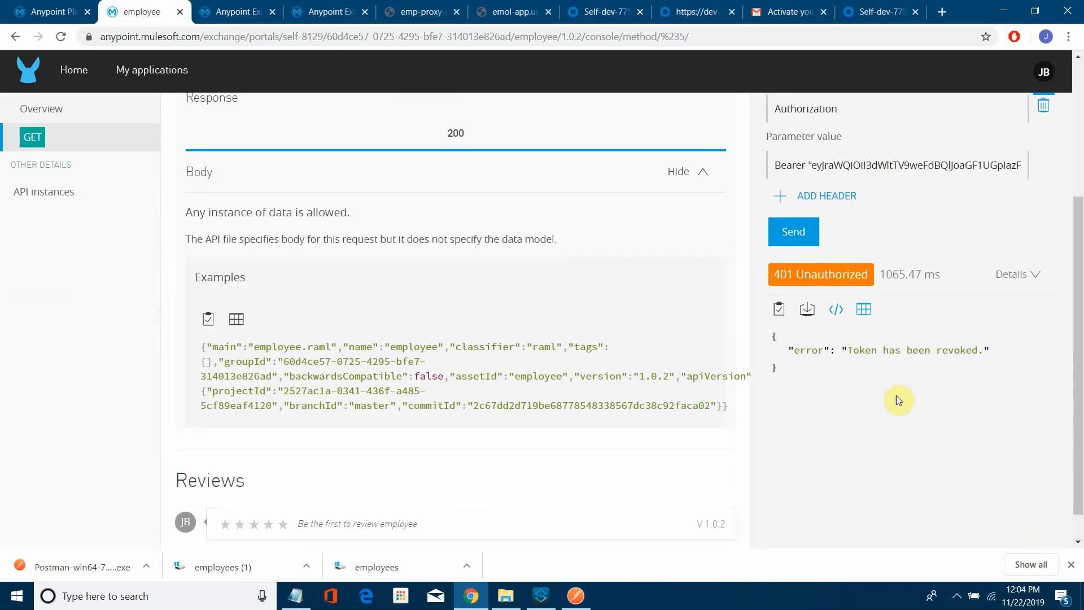
- Remove the stray quotation mark before the token in the Authorization header value, resend the GET request and review the response
scroll(892, 388, "up", 2)
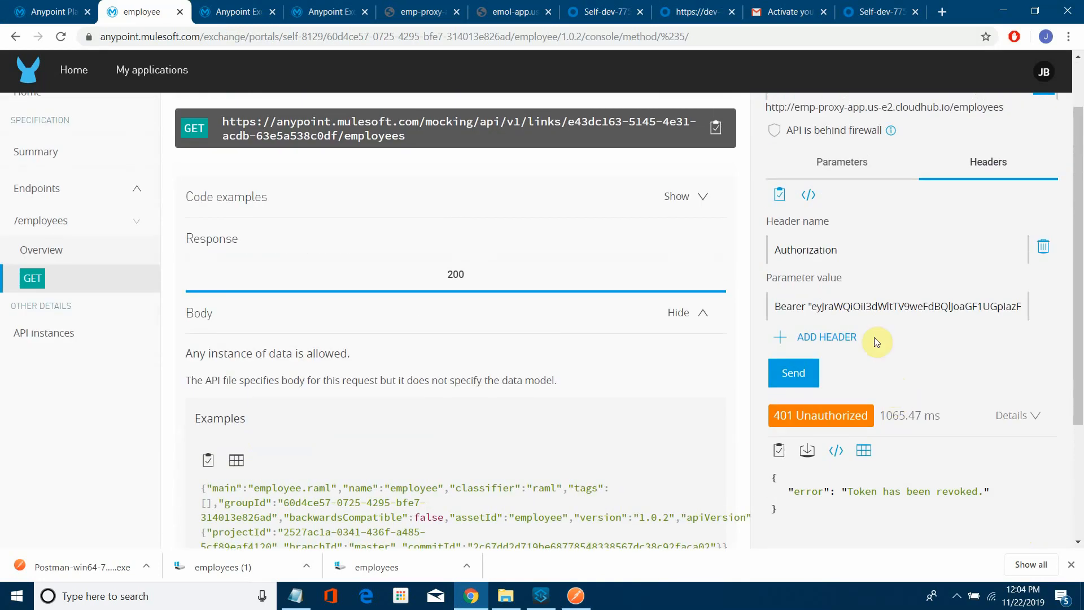
left_click(811, 306)
key("BackSpace")
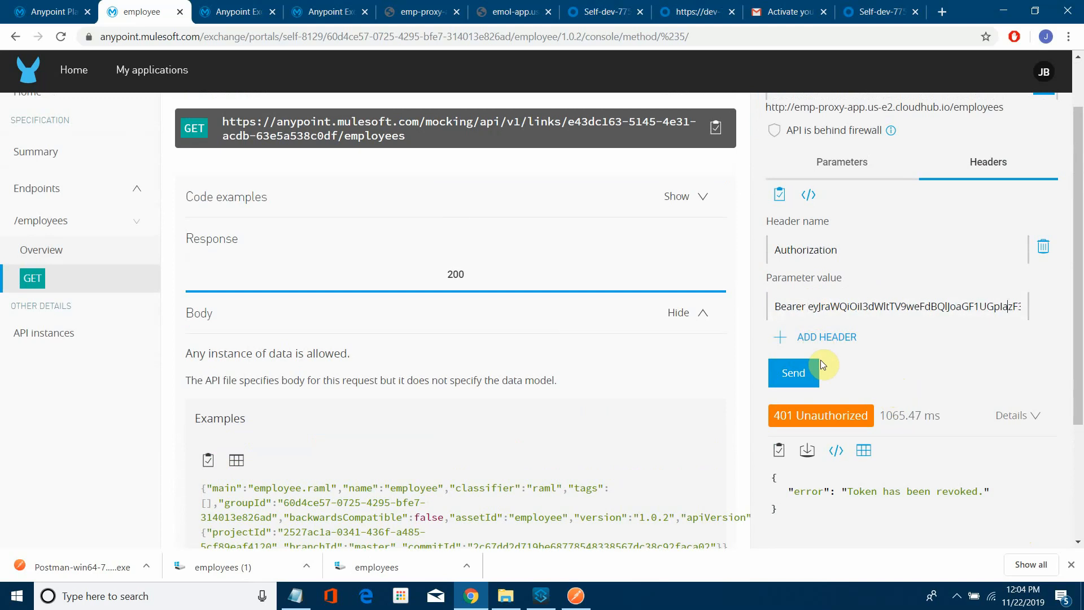
key("Right")
key("Right")
key("Right")
key("Right")
key("Right")
key("Right")
key("Right")
key("Right")
key("Right")
key("Right")
key("Right")
key("Right")
key("Right")
key("Right")
key("Right")
key("Right")
key("Right")
key("Right")
key("Right")
key("Right")
key("Right")
key("Right")
key("Right")
key("Right")
key("Right")
key("Right")
key("Right")
key("Right")
key("Right")
key("Right")
key("Right")
key("Right")
key("Right")
key("Right")
key("Right")
key("Right")
key("Right")
key("Right")
key("Right")
key("Right")
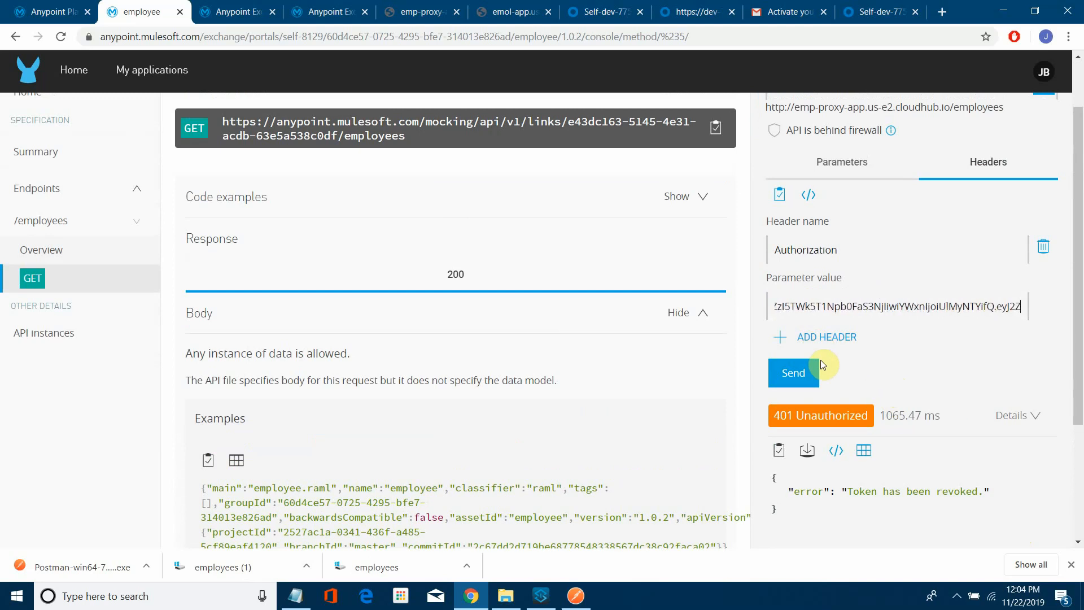
key("Right")
key("Right")
key("Right")
key("Right")
key("Right")
key("Right")
key("Right")
key("Right")
key("Right")
key("Right")
key("Right")
key("Right")
key("Right")
key("Right")
key("Right")
key("Right")
key("Right")
key("Right")
key("Right")
key("Right")
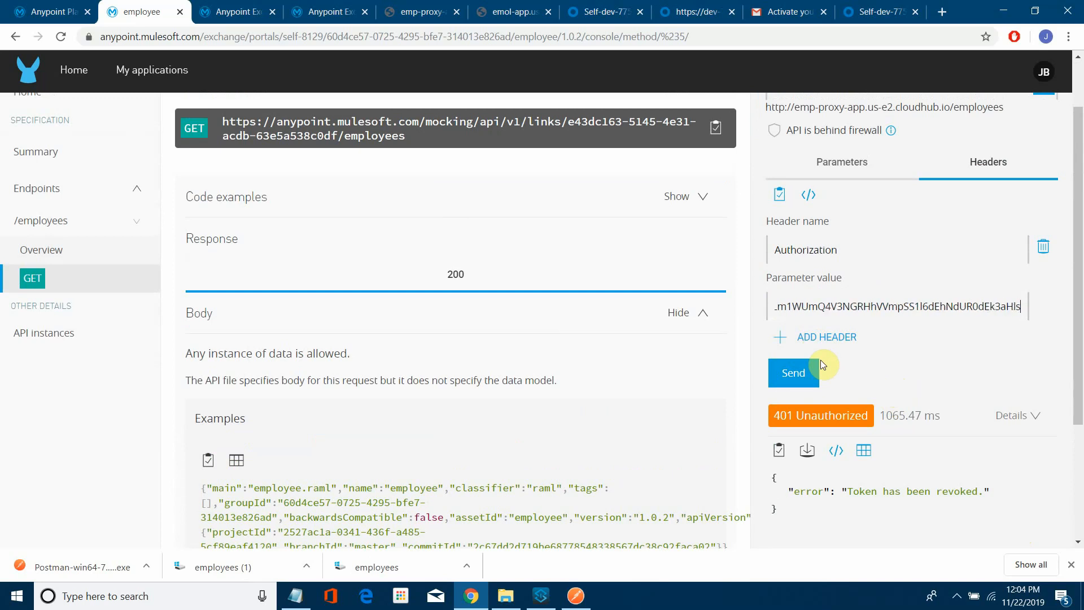
left_click(786, 383)
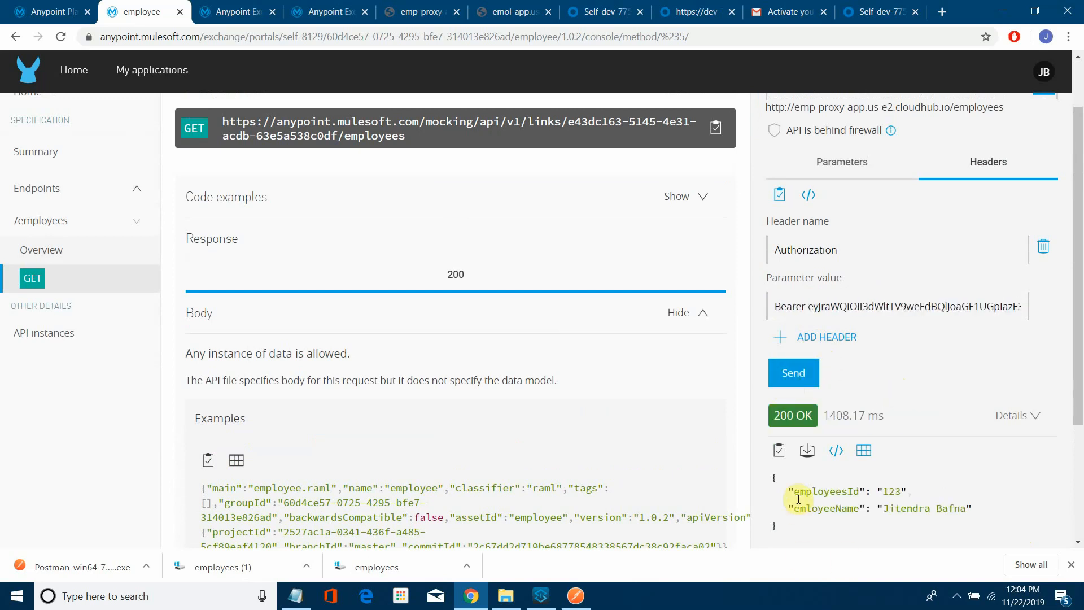
scroll(801, 503, "down", 3)
scroll(859, 445, "up", 3)
- Switch to Postman, request a new token from Okta, and select the access_token value without its quotation marks for copying
left_click(576, 596)
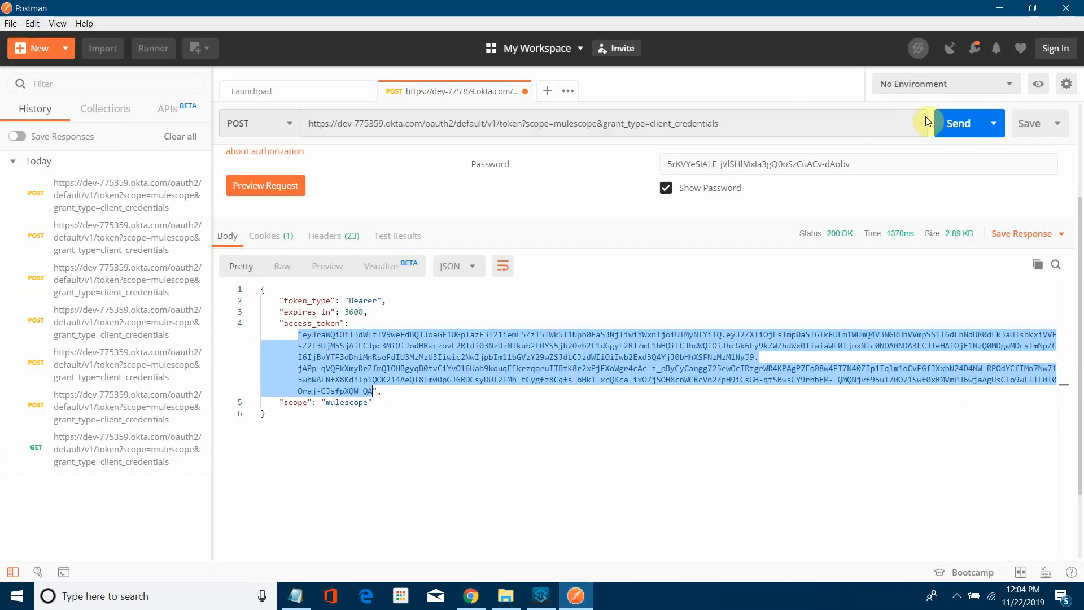
left_click(954, 124)
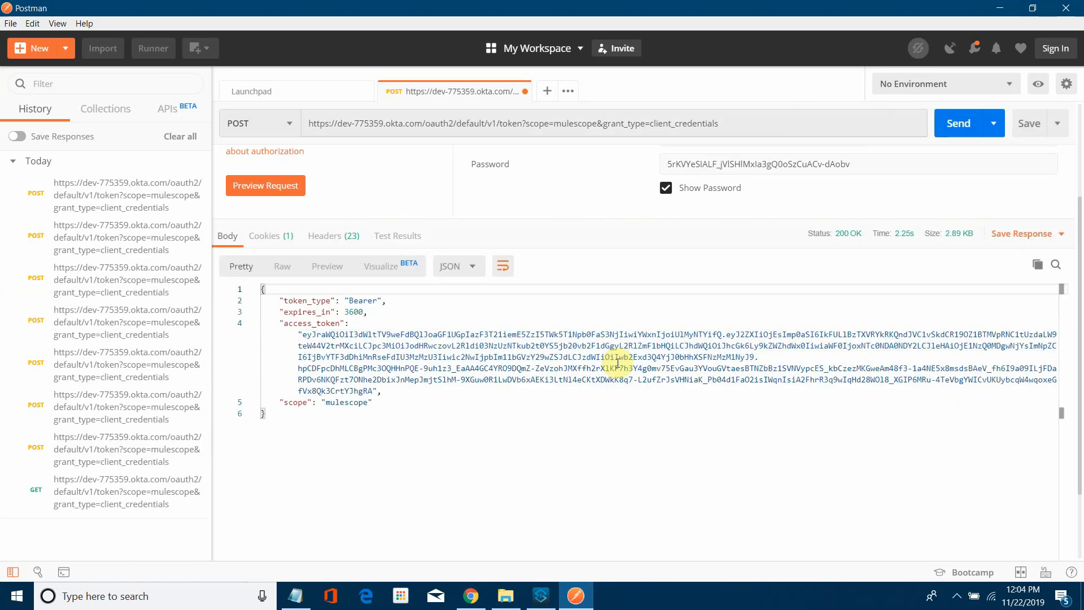
left_click_drag(375, 391, 302, 333)
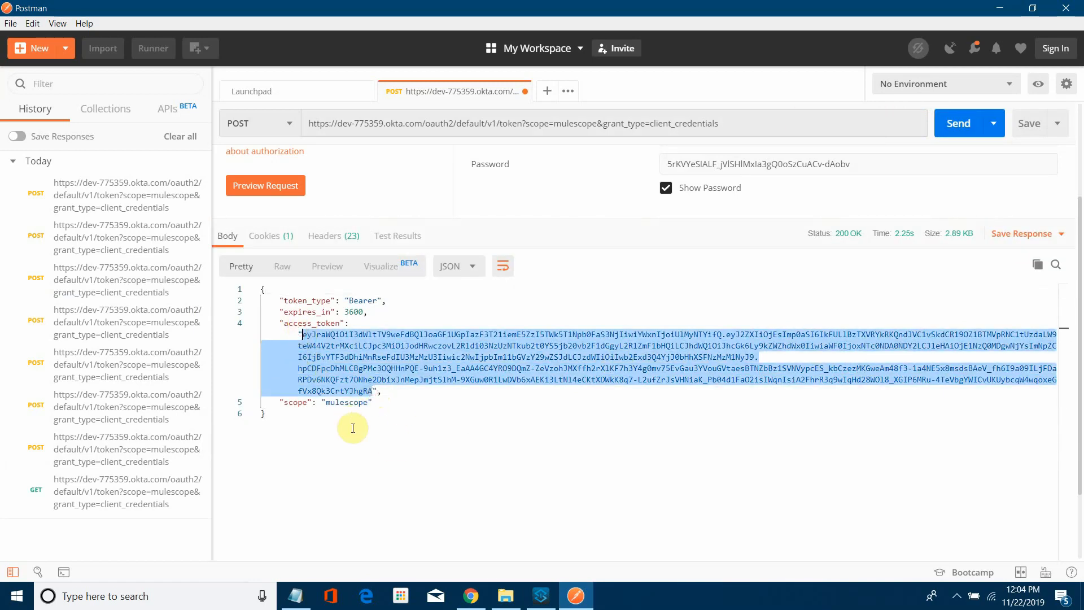
- Switch back to the employee API console in Chrome, replace the Authorization value with Bearer plus the new access token, and send the request
left_click(481, 605)
left_click(824, 306)
key("ctrl+a")
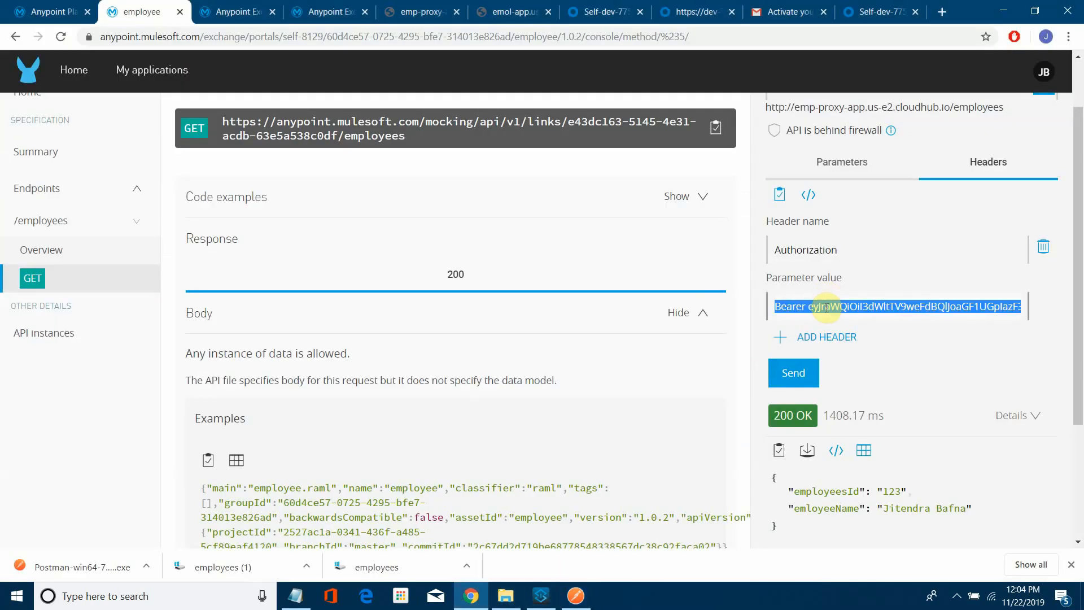
type("Beare")
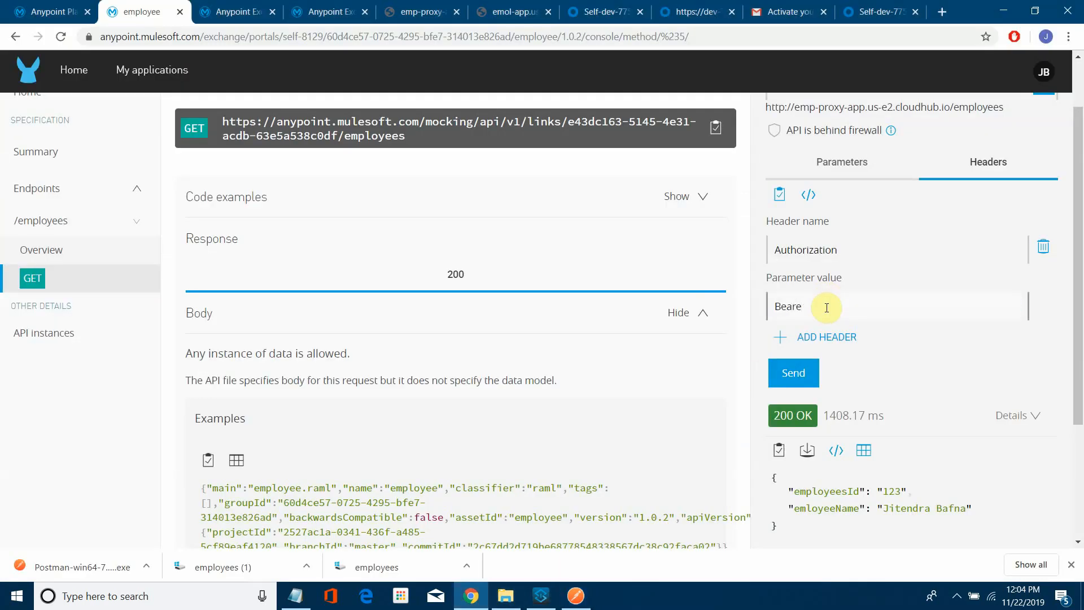
type("r")
key("ctrl+v")
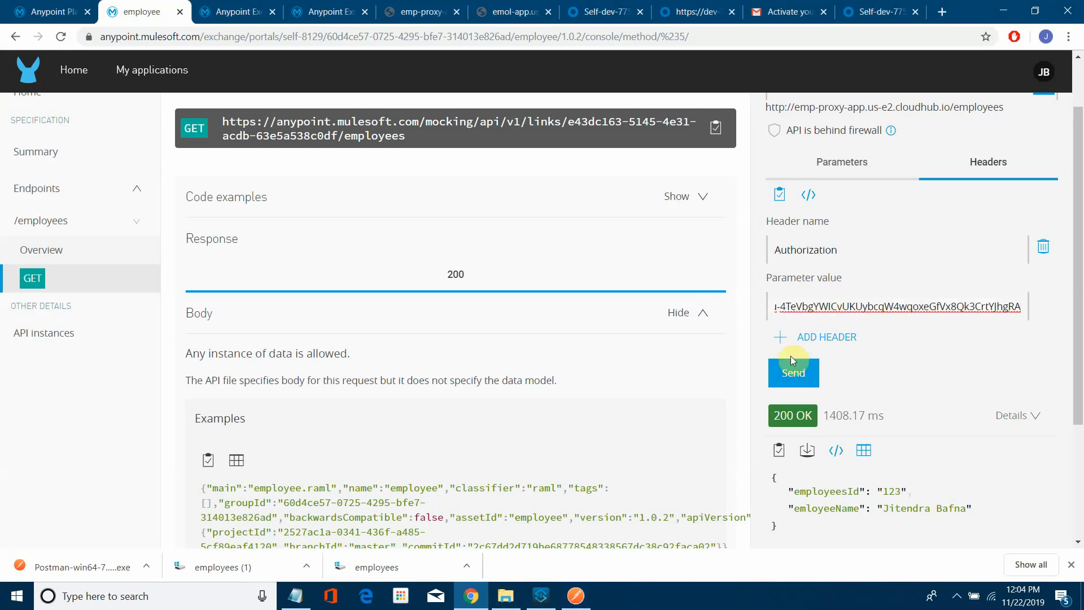
left_click(791, 374)
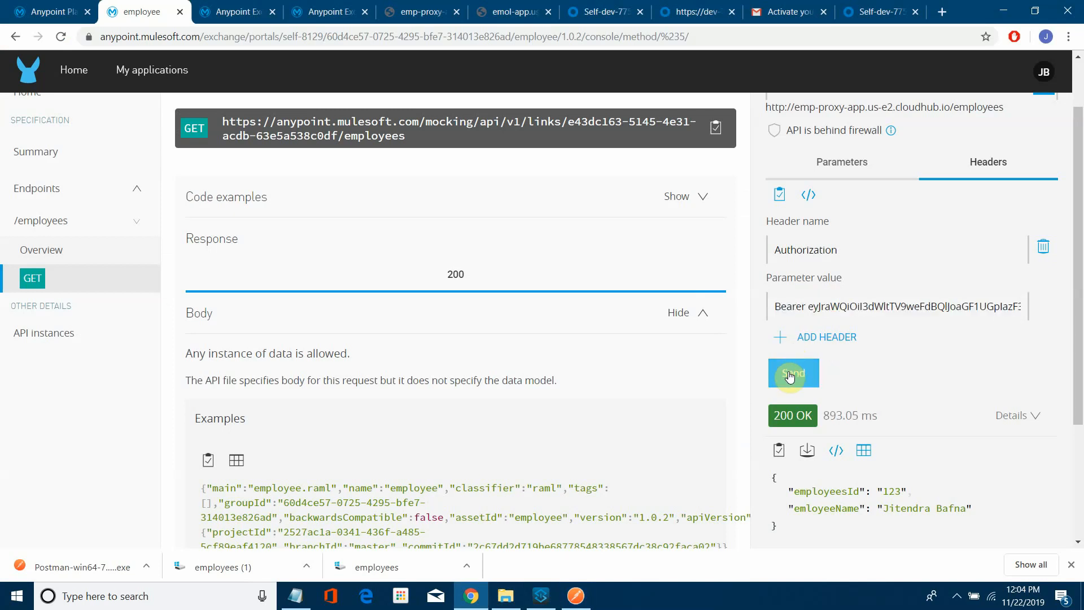